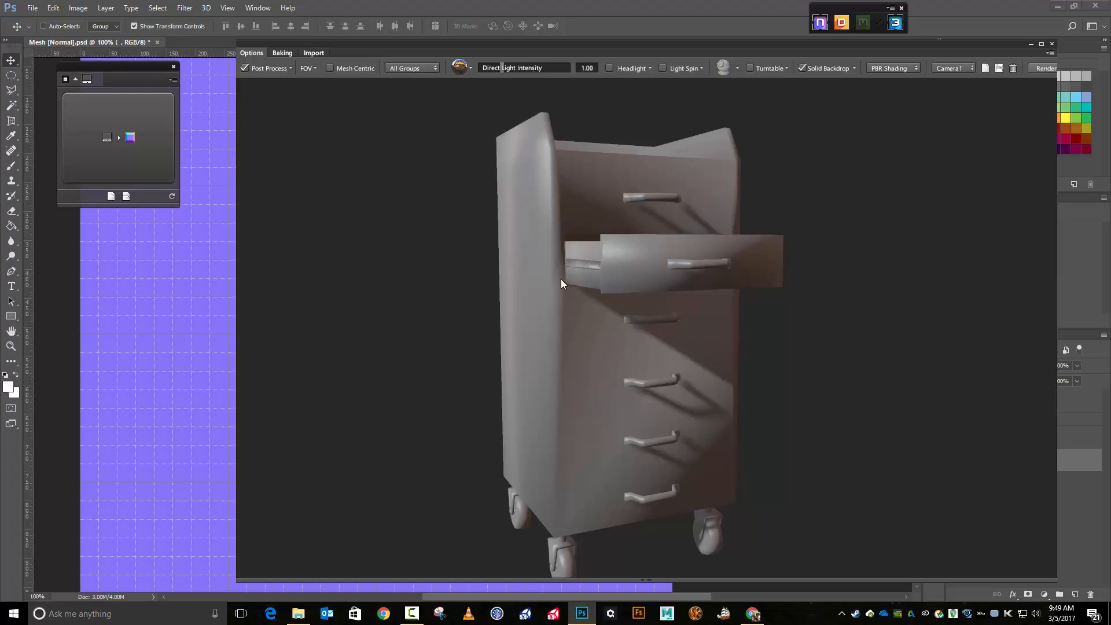
- Inspect the untextured rolling tool cart model from the front, side and back, including its drawers and casters
left_click_drag(631, 446, 681, 410)
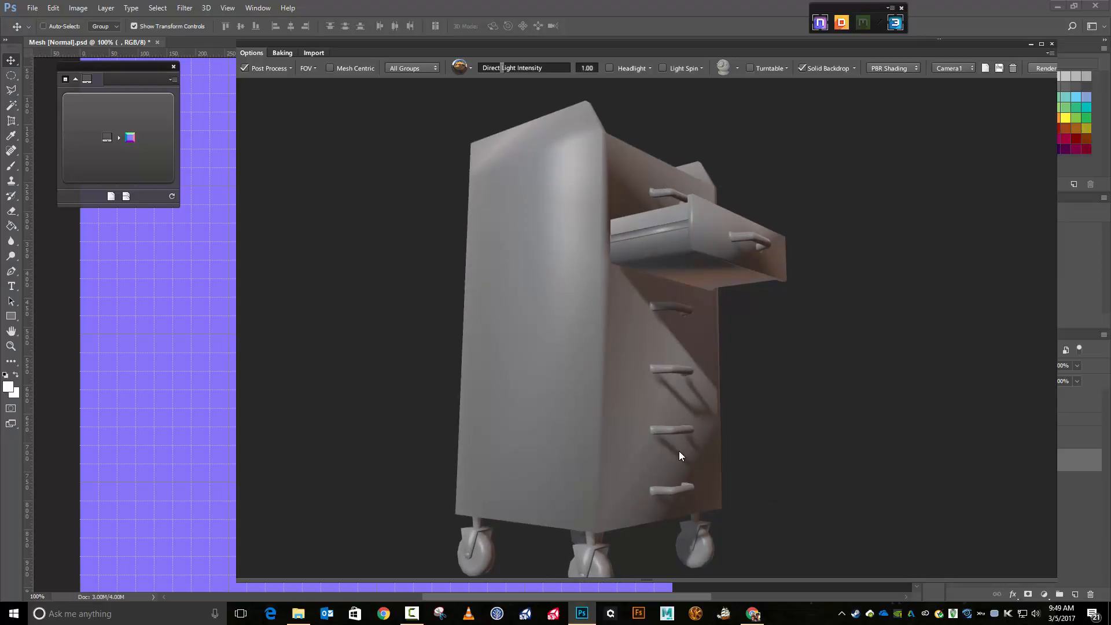
left_click_drag(679, 450, 641, 414)
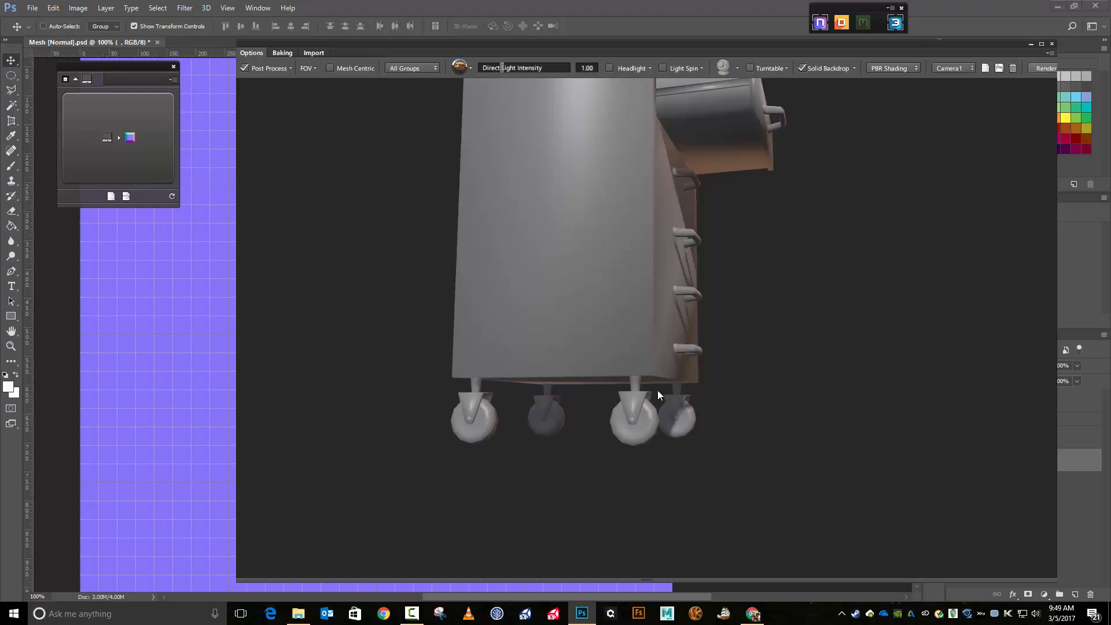
left_click_drag(635, 292, 683, 382)
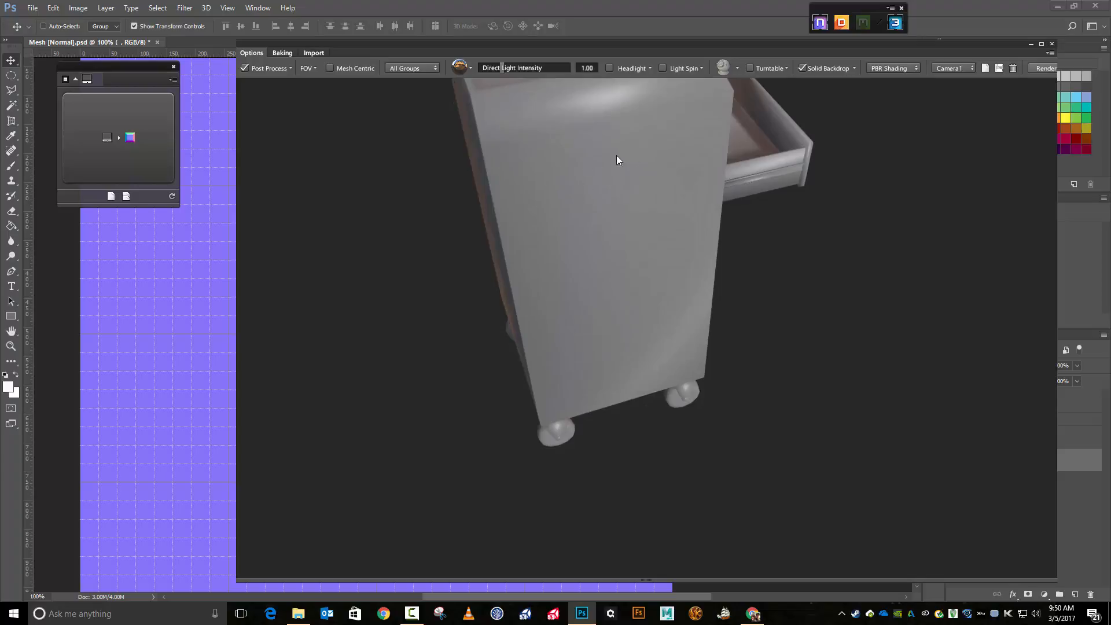
left_click_drag(660, 302, 482, 270)
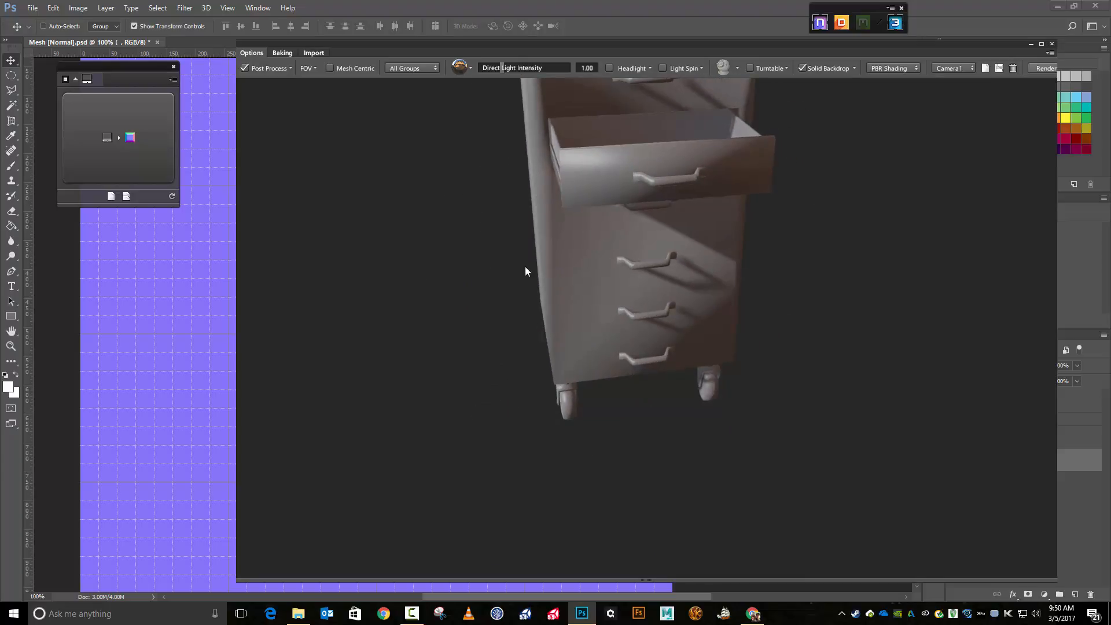
left_click_drag(785, 200, 800, 330)
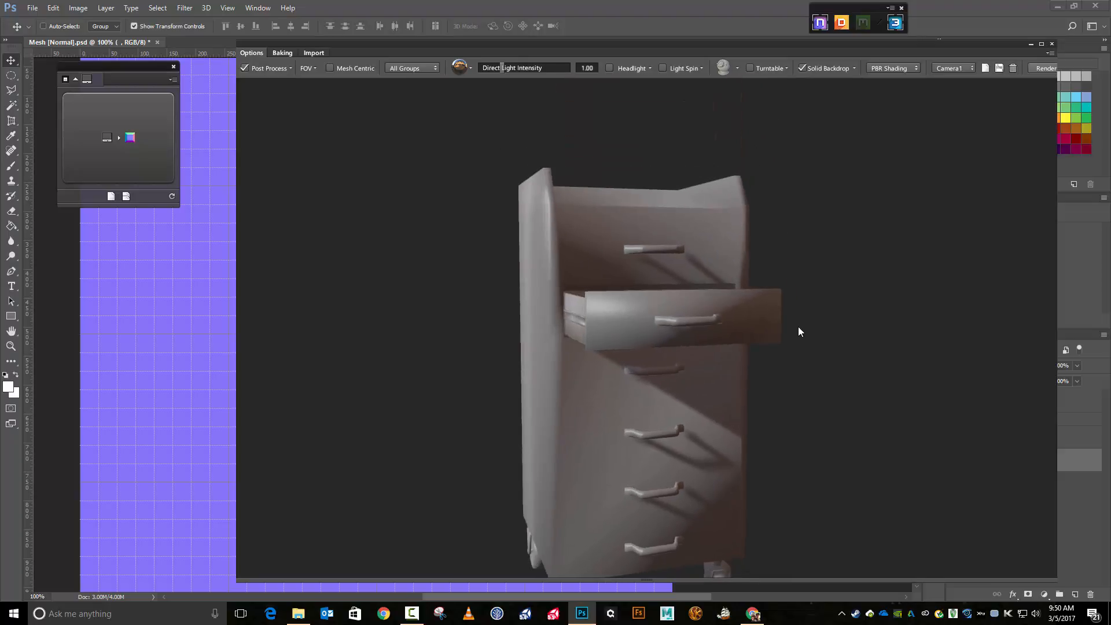
- Switch to the rolling toolbox image results in Chrome and examine the pink Pink Box toolbox photo enlarged, closing it when done
left_click(752, 613)
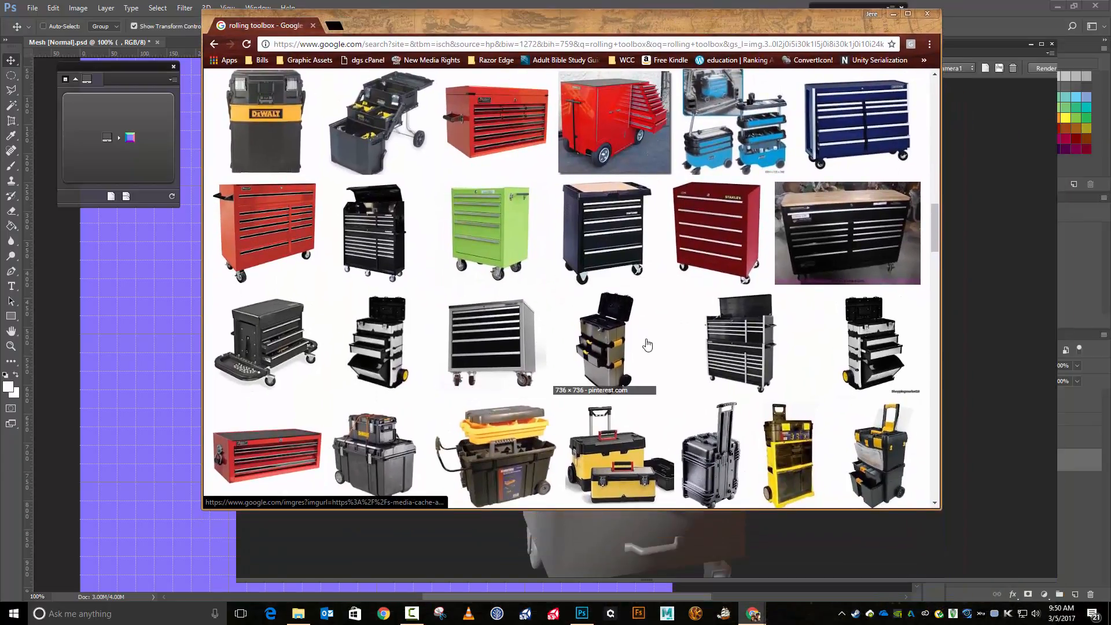
scroll(647, 344, "up", 10)
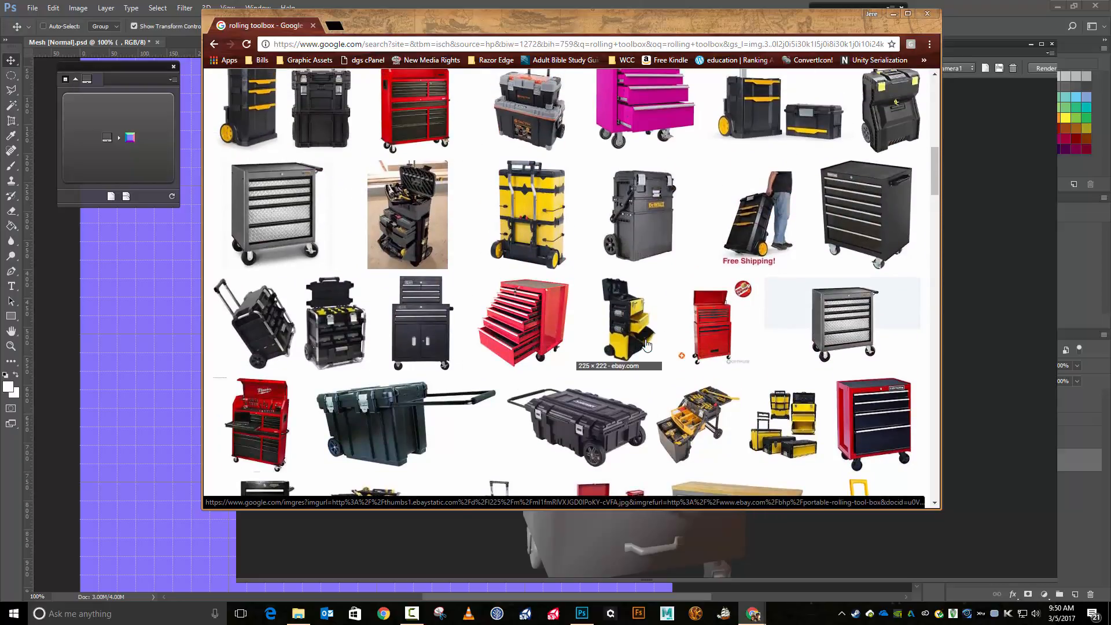
scroll(647, 345, "up", 3)
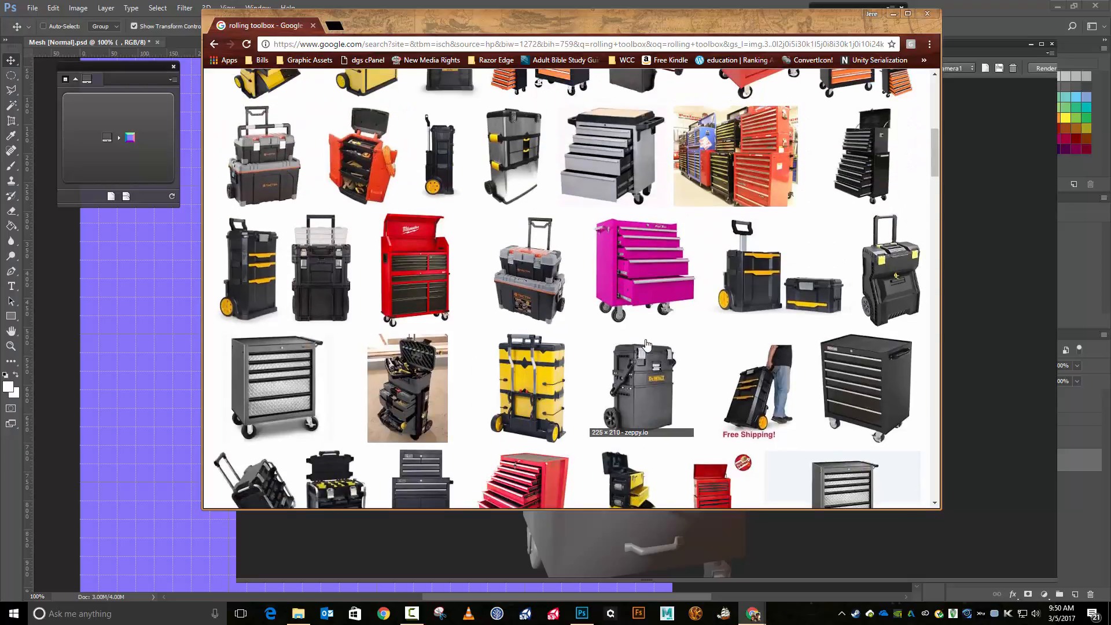
scroll(644, 341, "up", 2)
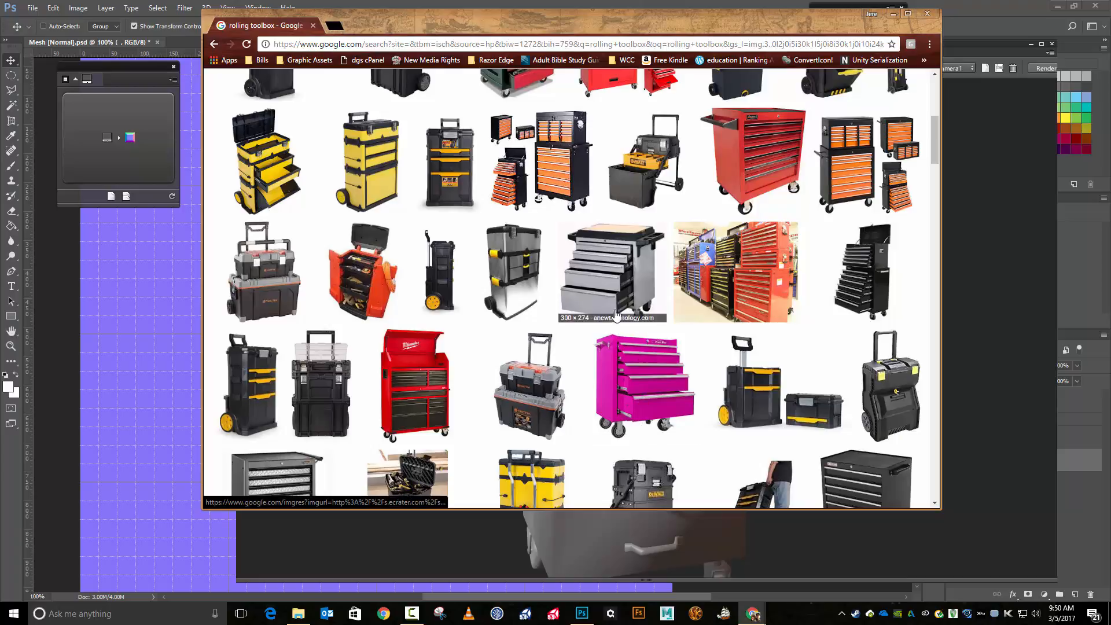
left_click(654, 391)
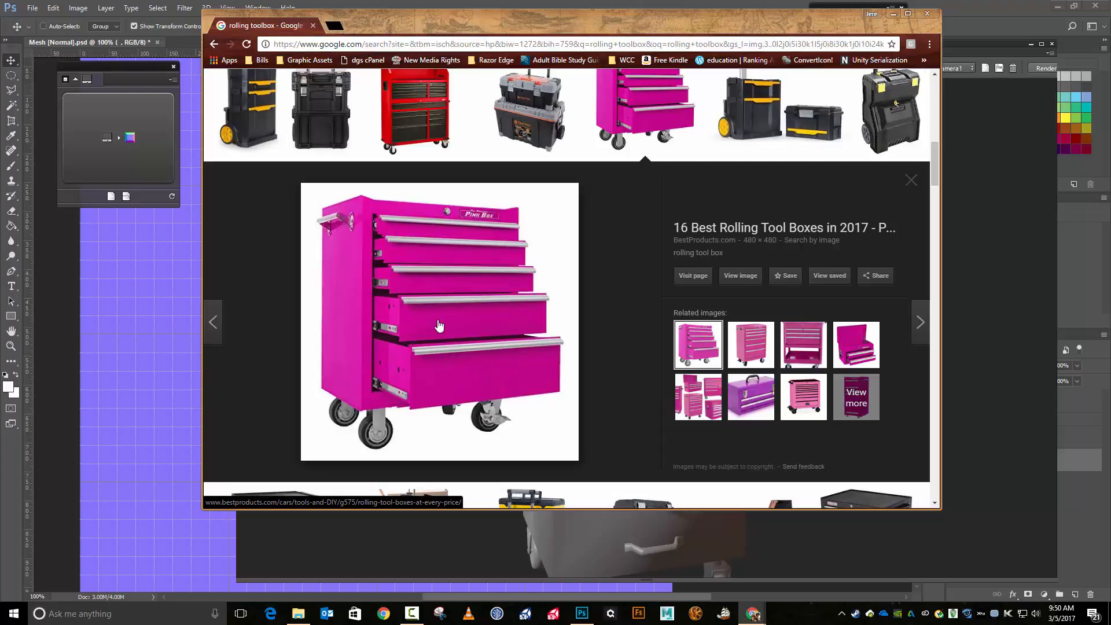
left_click(747, 281)
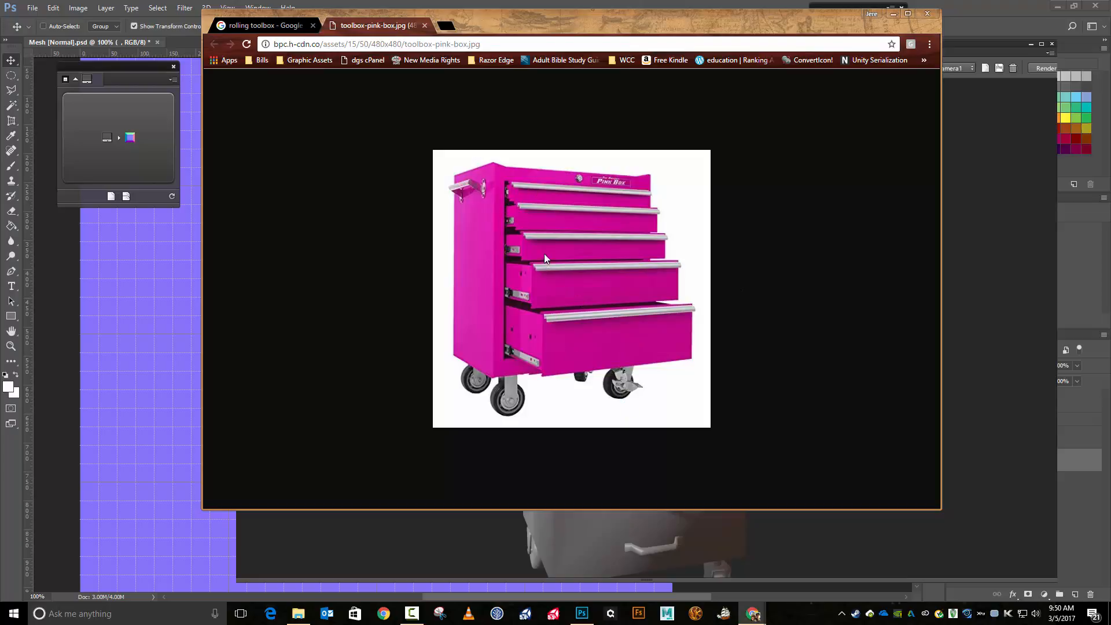
scroll(530, 397, "up", 4, "ctrl")
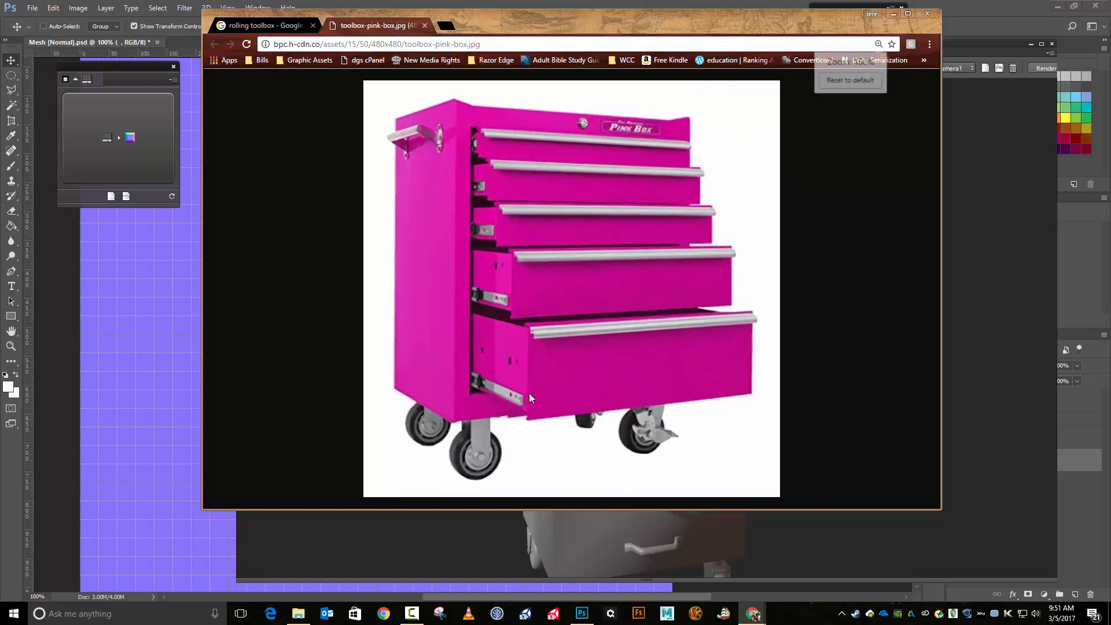
left_click(424, 26)
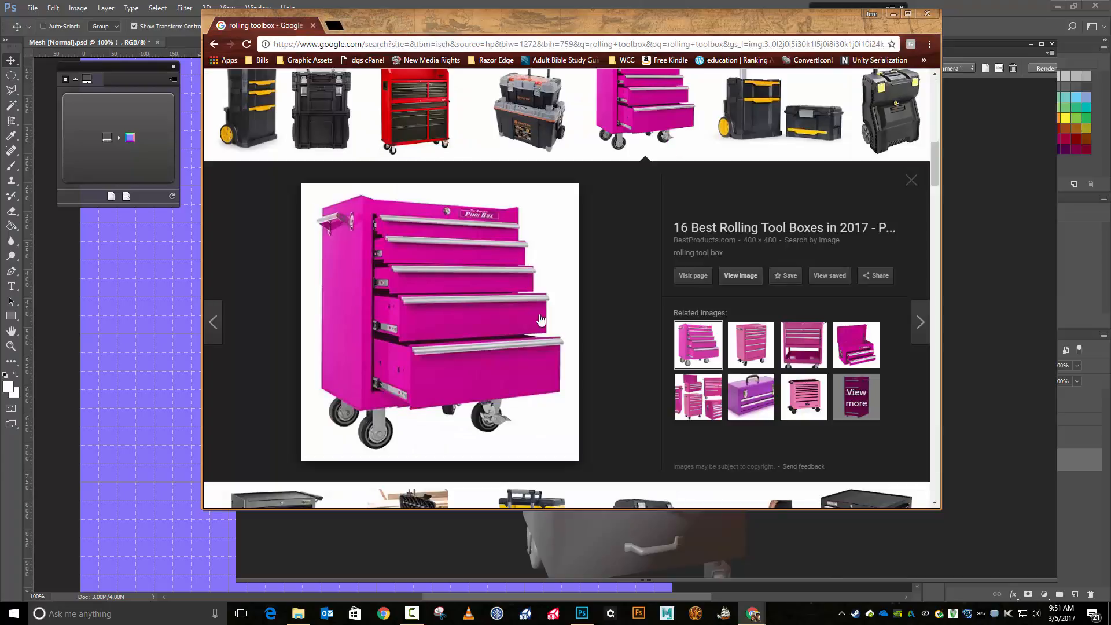
left_click(911, 180)
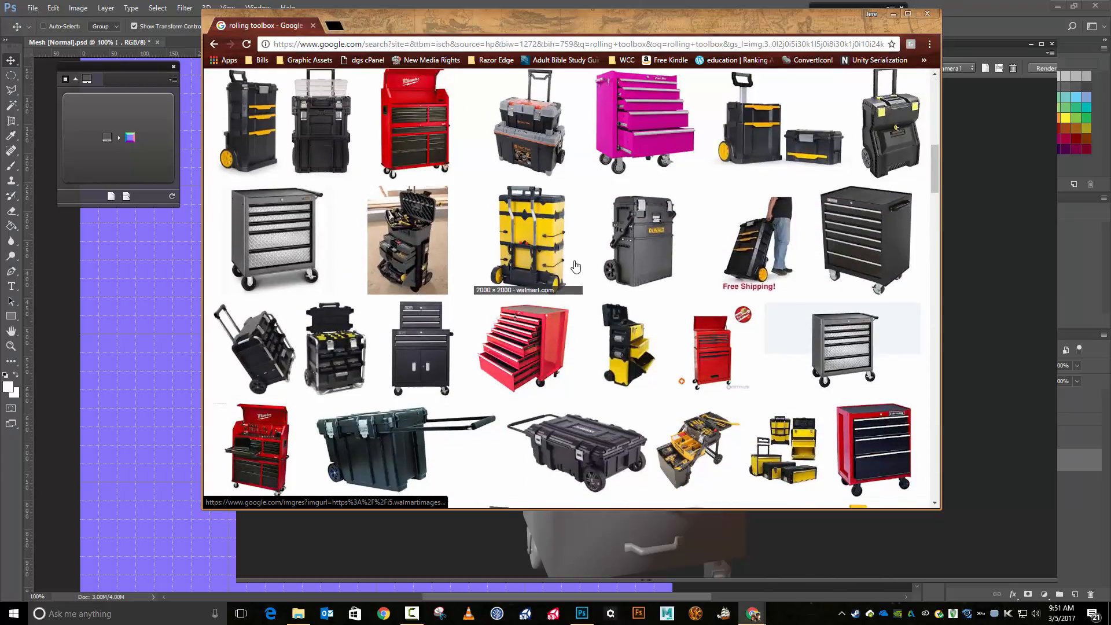
- Find the red eBay Rolling Tool Cabinet further down the image results, examine its photo enlarged, and close it
scroll(575, 267, "down", 5)
scroll(575, 266, "down", 10)
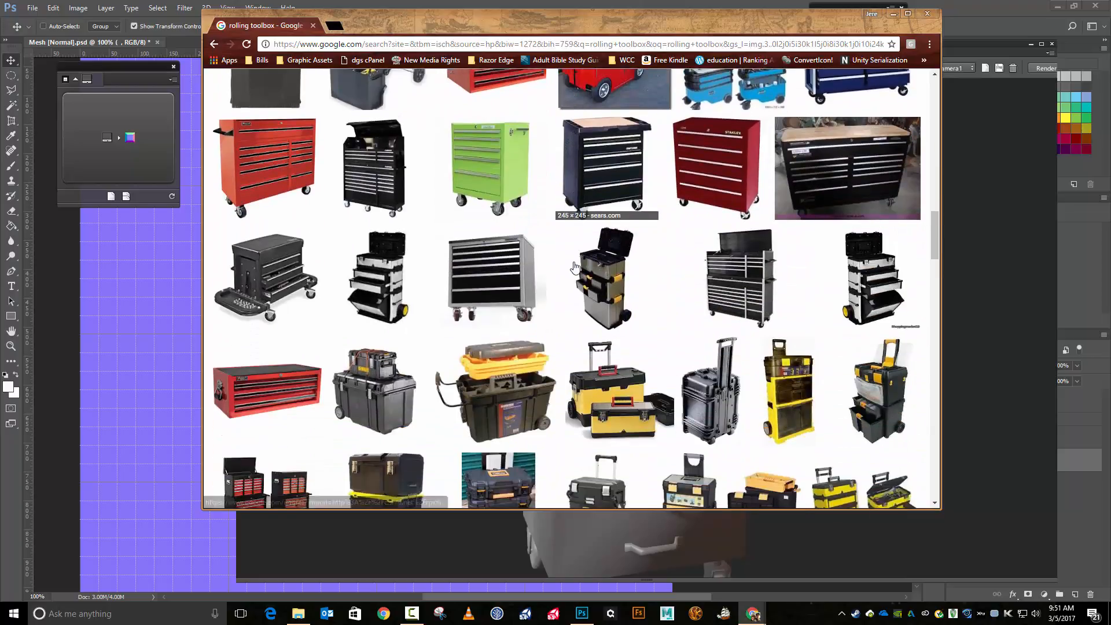
scroll(574, 266, "down", 4)
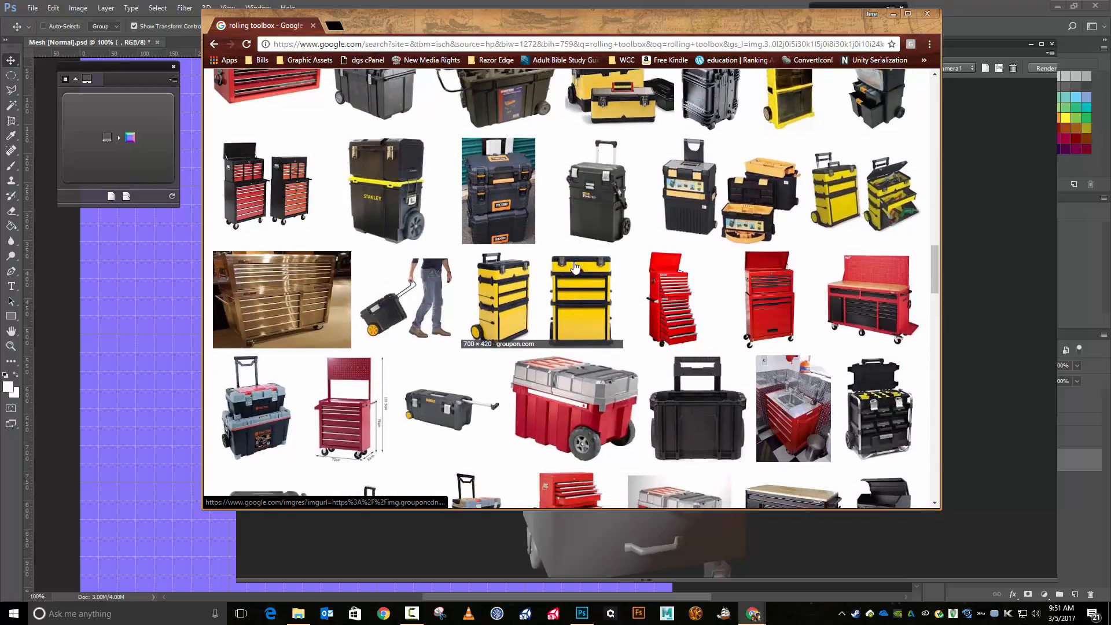
scroll(574, 267, "down", 2)
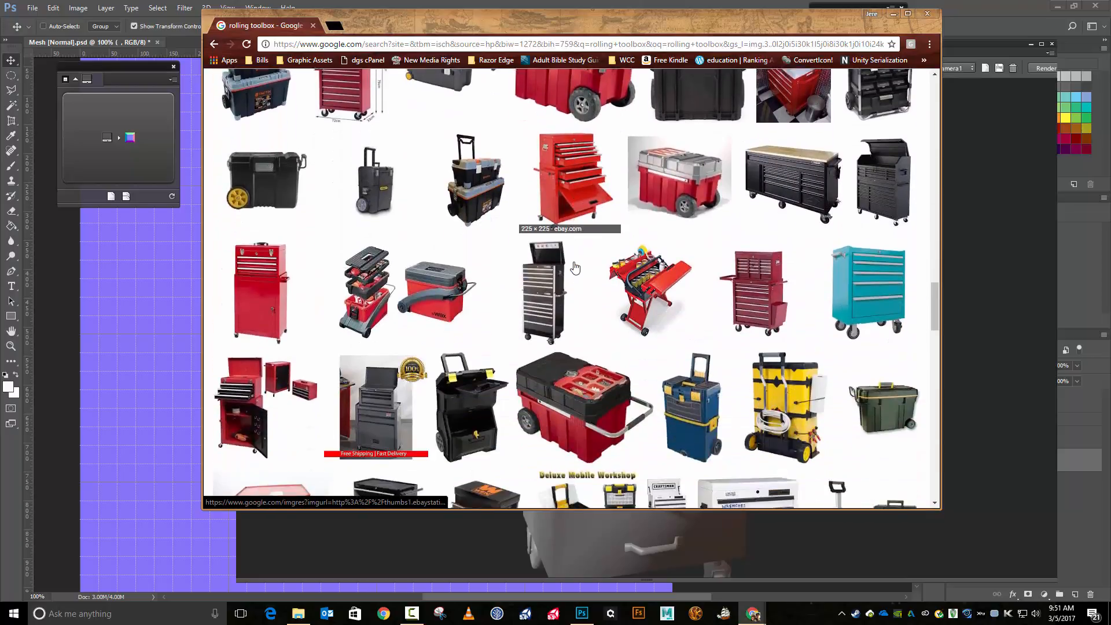
left_click(576, 176)
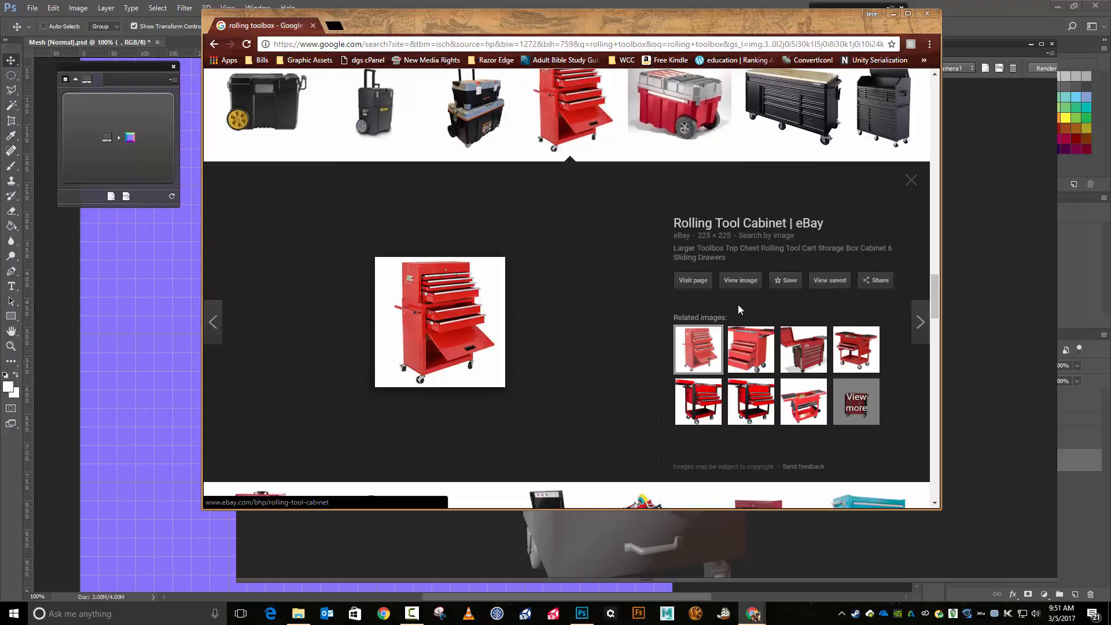
left_click(740, 280)
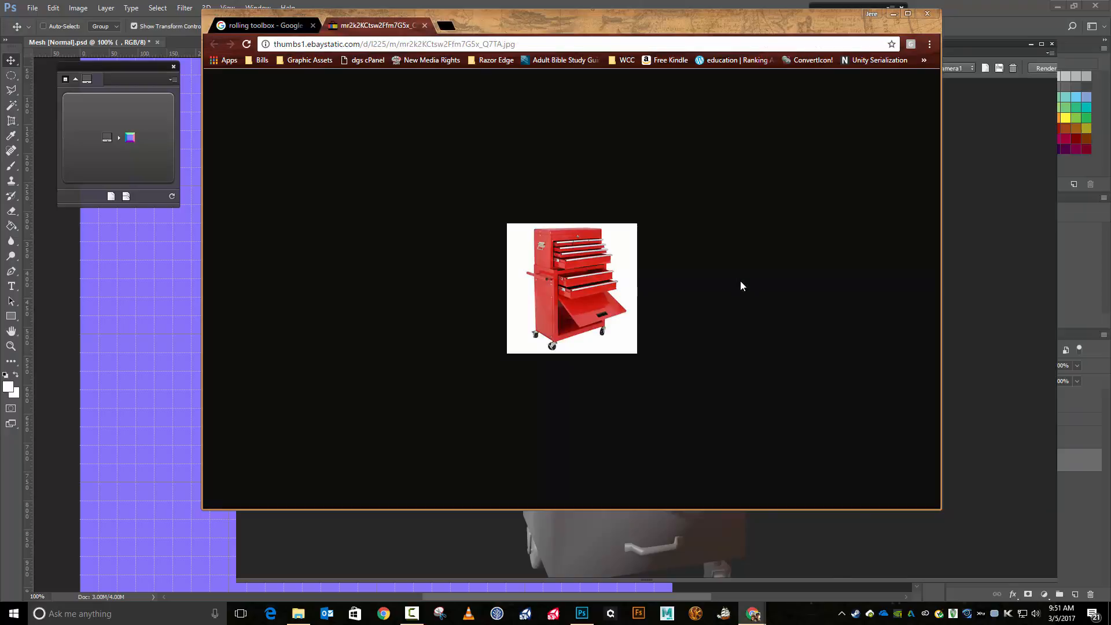
scroll(595, 303, "up", 4)
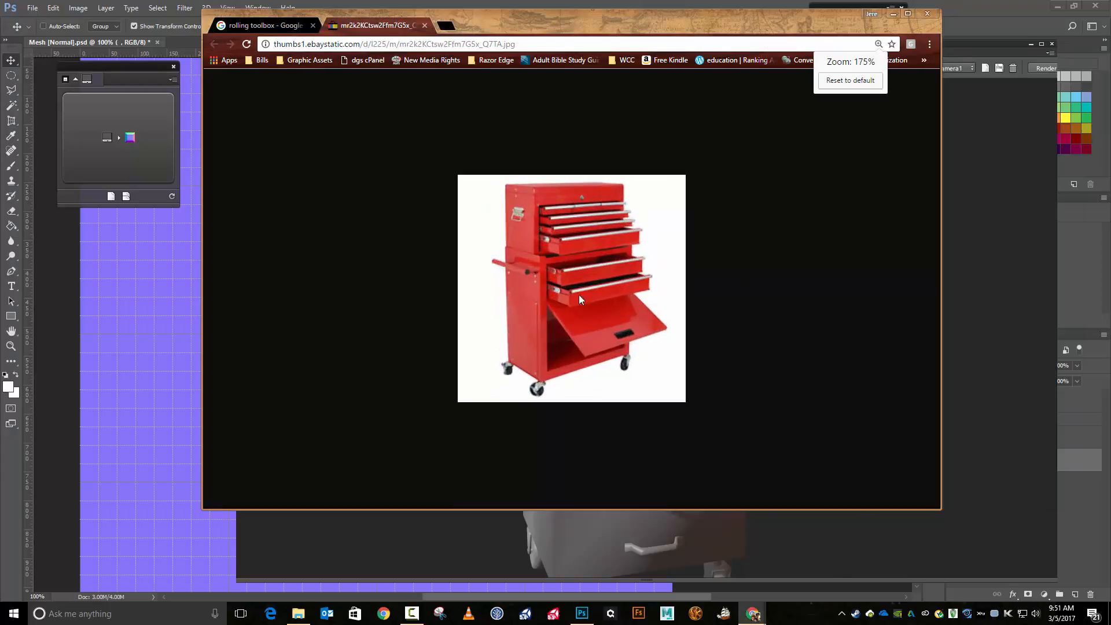
left_click(424, 26)
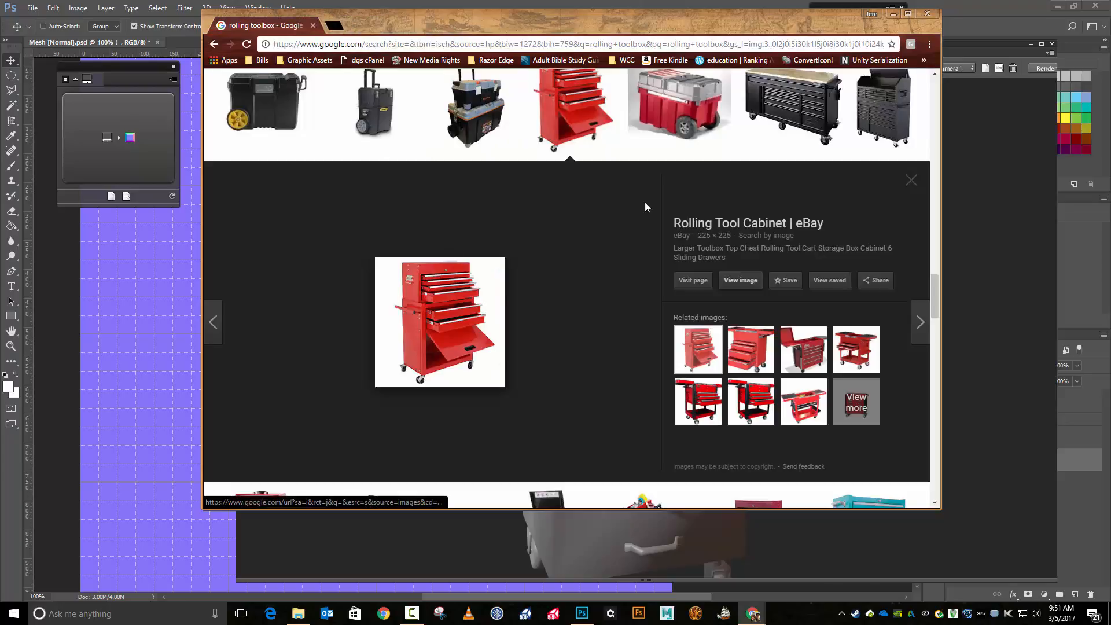
left_click(918, 172)
- Open the full-size photo of Harbor Freight's 44-inch red roller cabinet and examine its top, side handle and upper drawers at 200% zoom
scroll(741, 249, "down", 8)
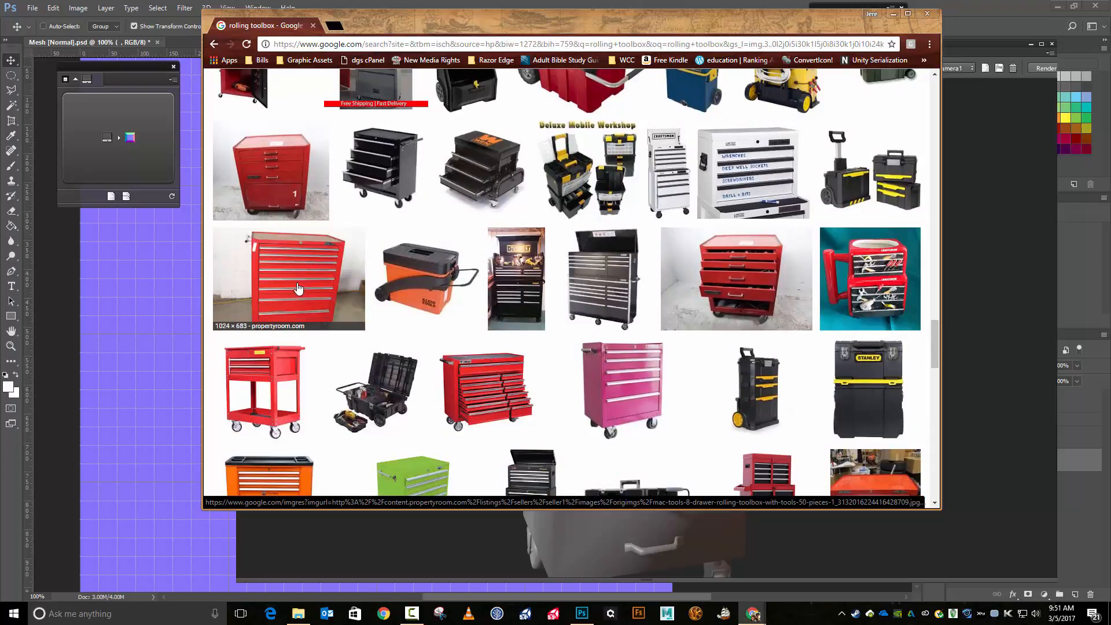
left_click(485, 394)
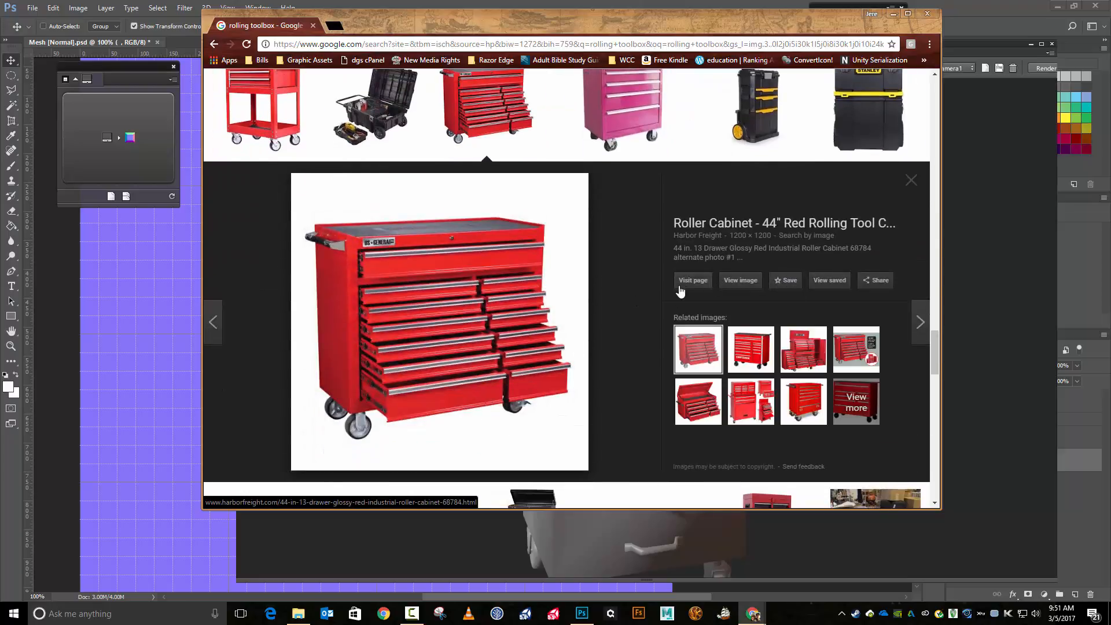
left_click(723, 281)
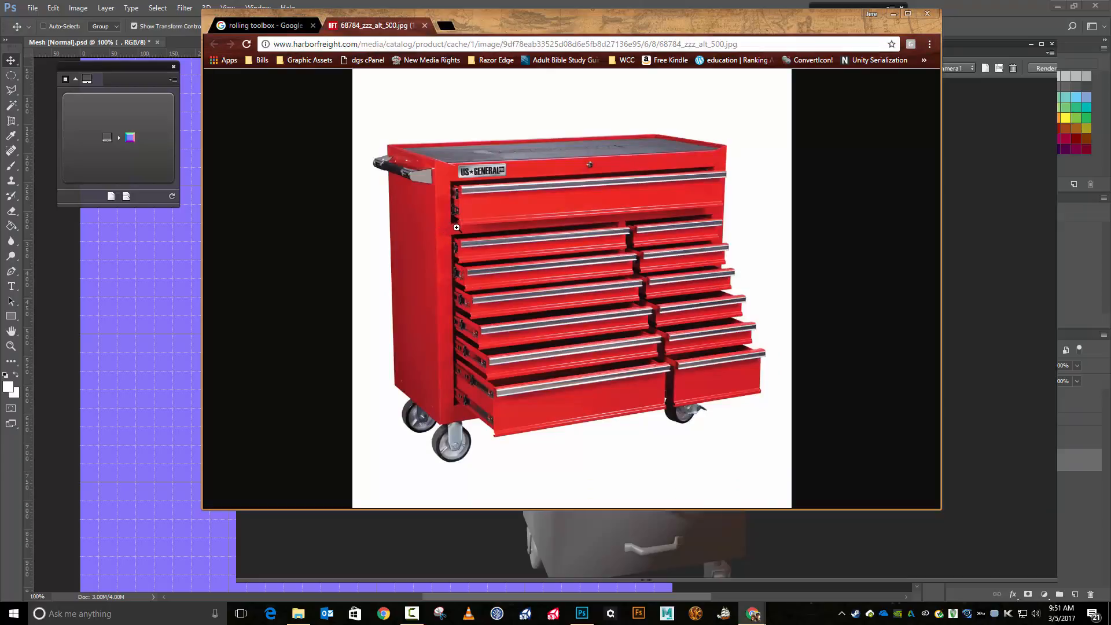
scroll(456, 227, "up", 5, "ctrl")
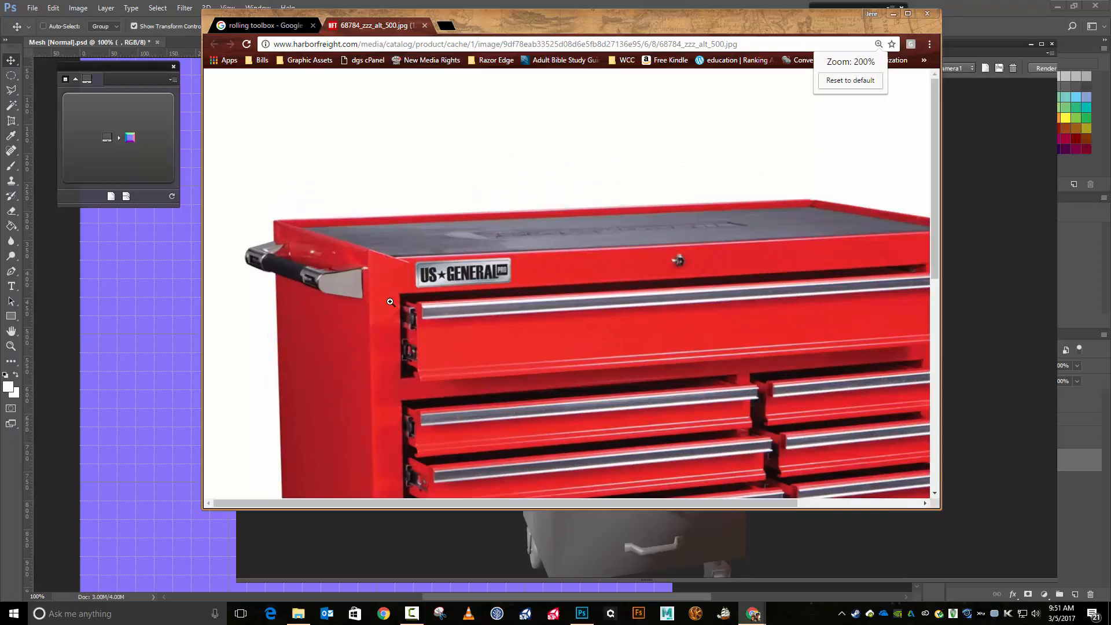
left_click_drag(390, 302, 411, 301)
middle_click(475, 311)
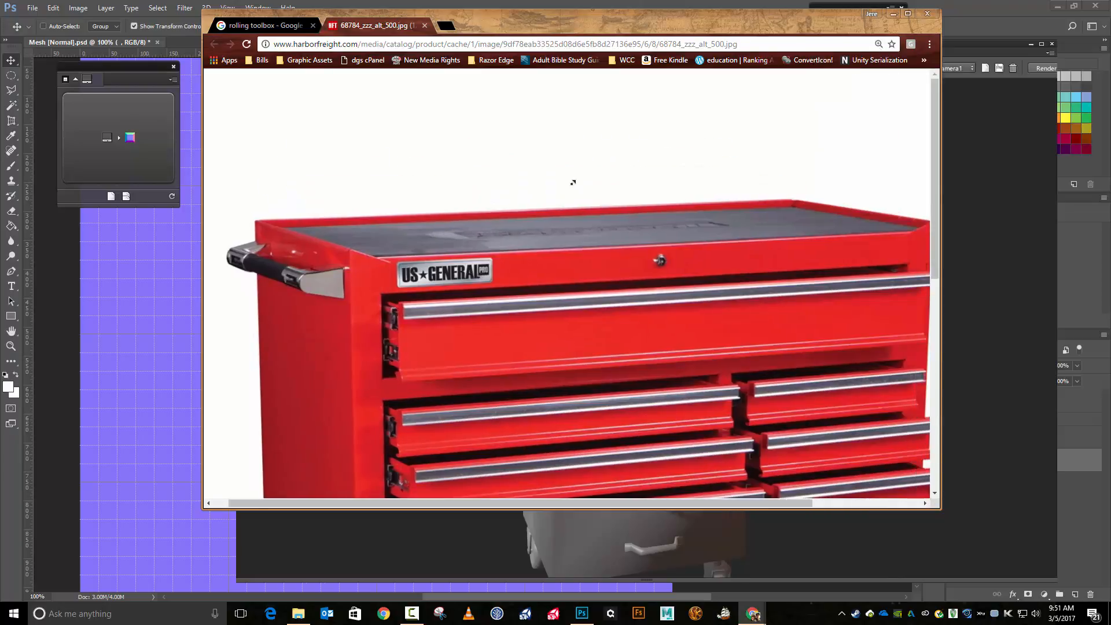
middle_click(556, 238)
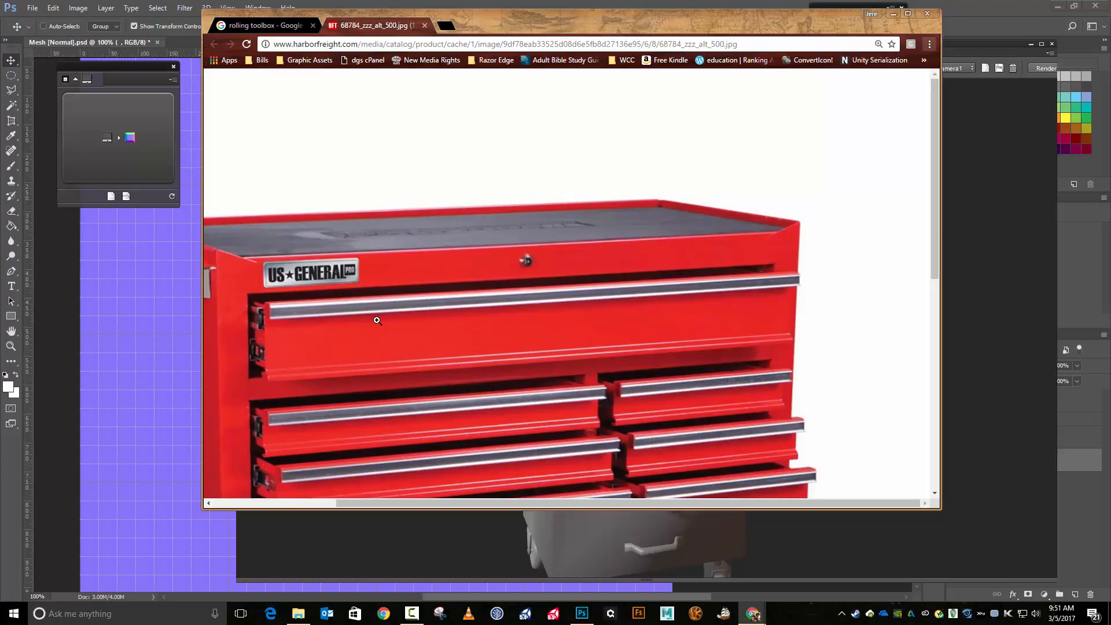
scroll(377, 320, "down", 2)
left_click_drag(498, 502, 381, 505)
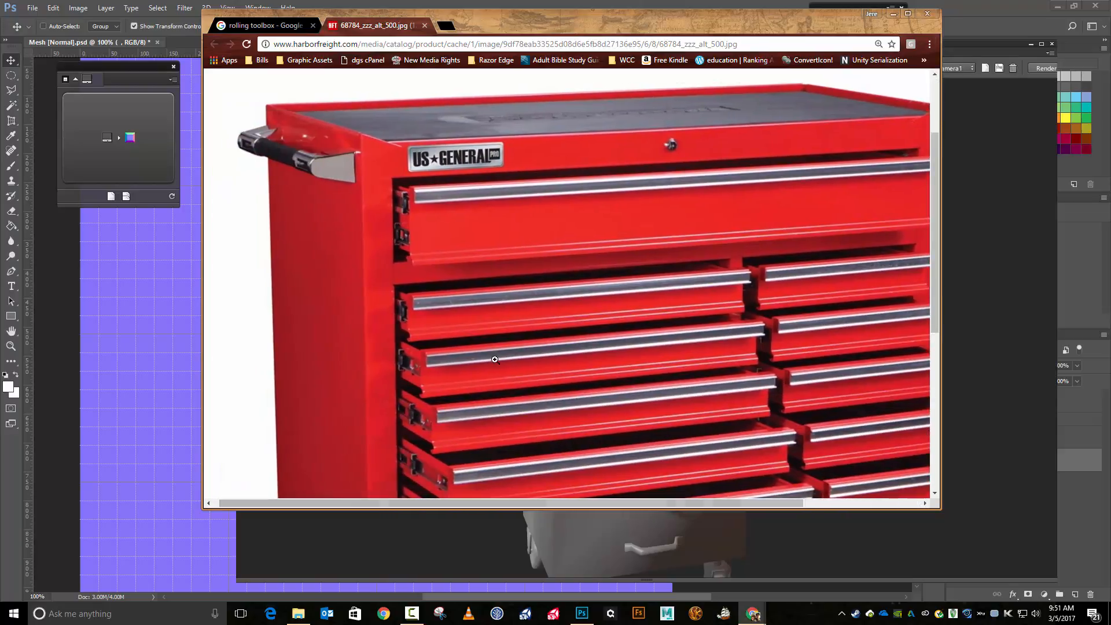
- Examine the red roller cabinet's drawer slides, screw holes, casters and handle up close, and close the photo and its preview
scroll(494, 360, "down", 5)
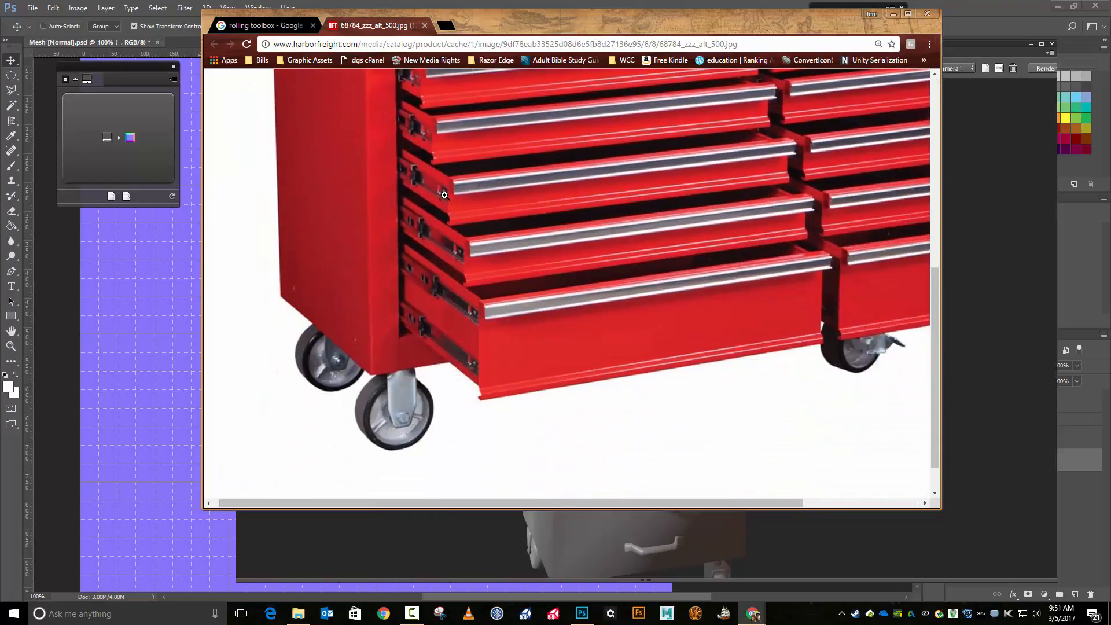
left_click(444, 195)
scroll(449, 360, "down", 8)
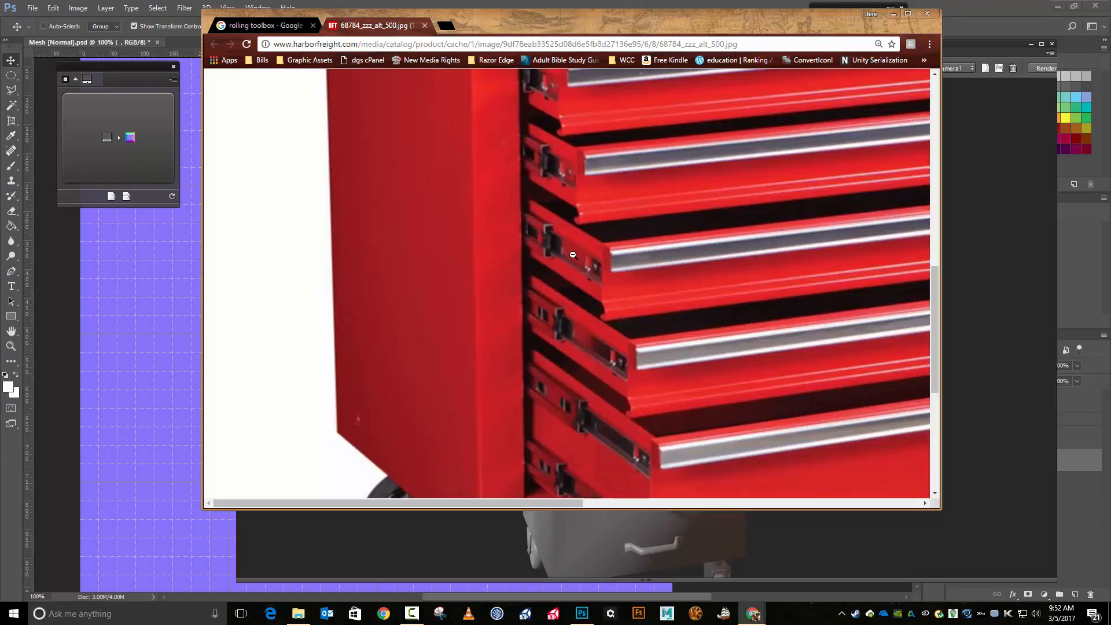
scroll(595, 299, "down", 2)
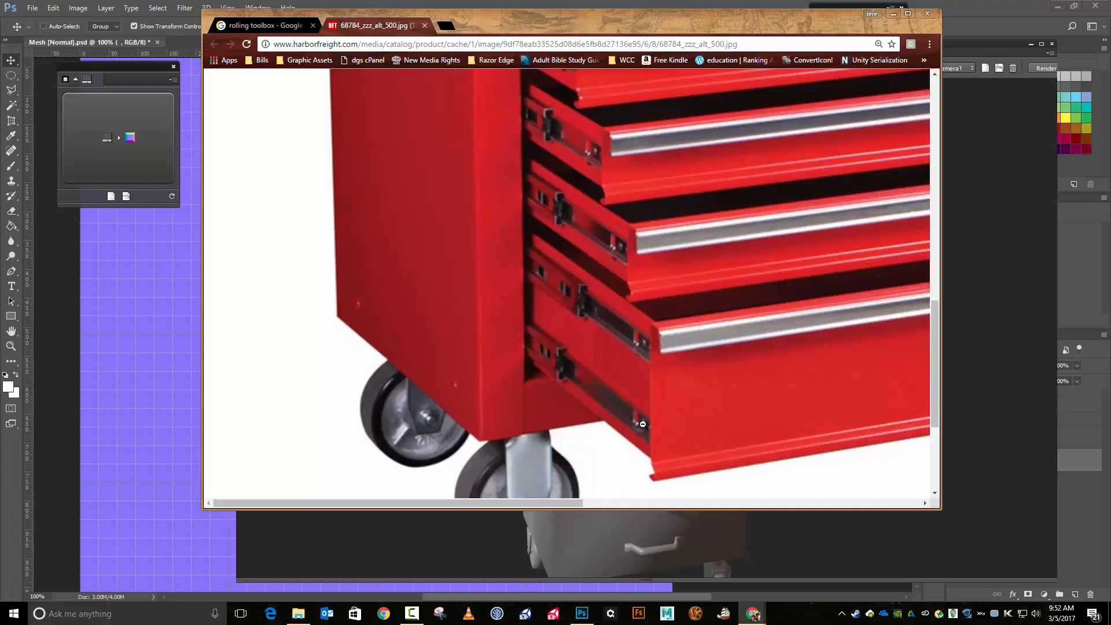
scroll(618, 355, "down", 3)
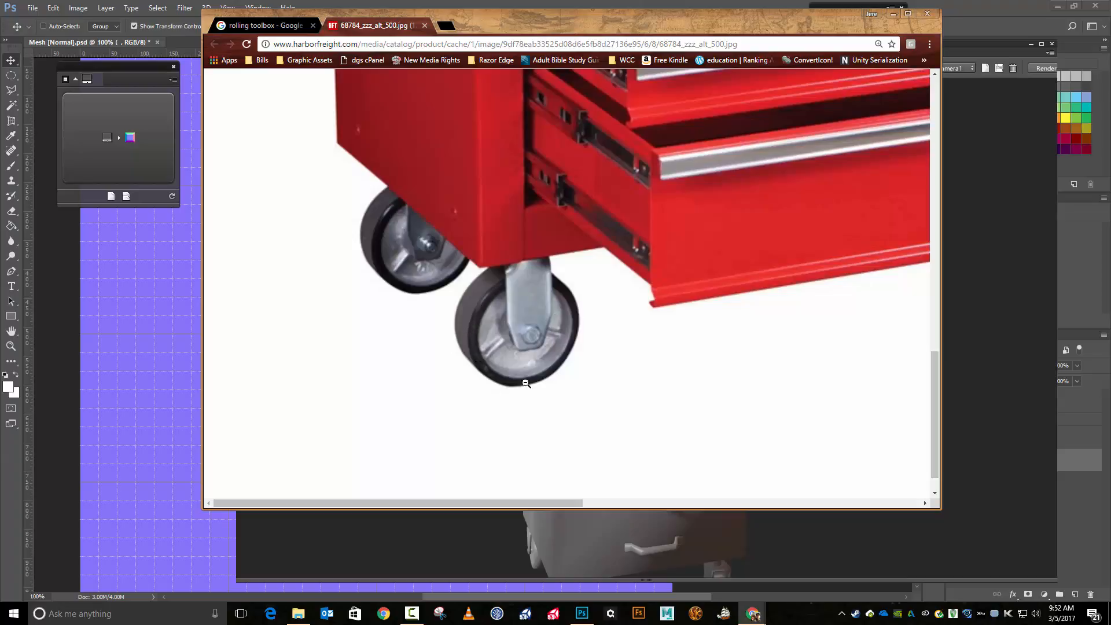
scroll(514, 328, "up", 15)
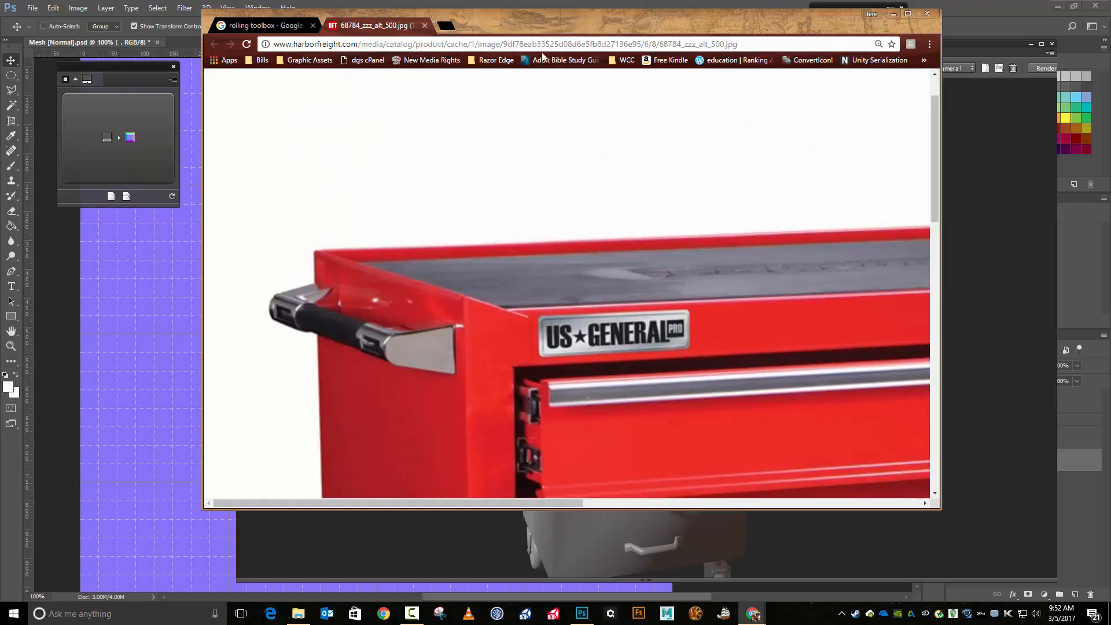
left_click(425, 27)
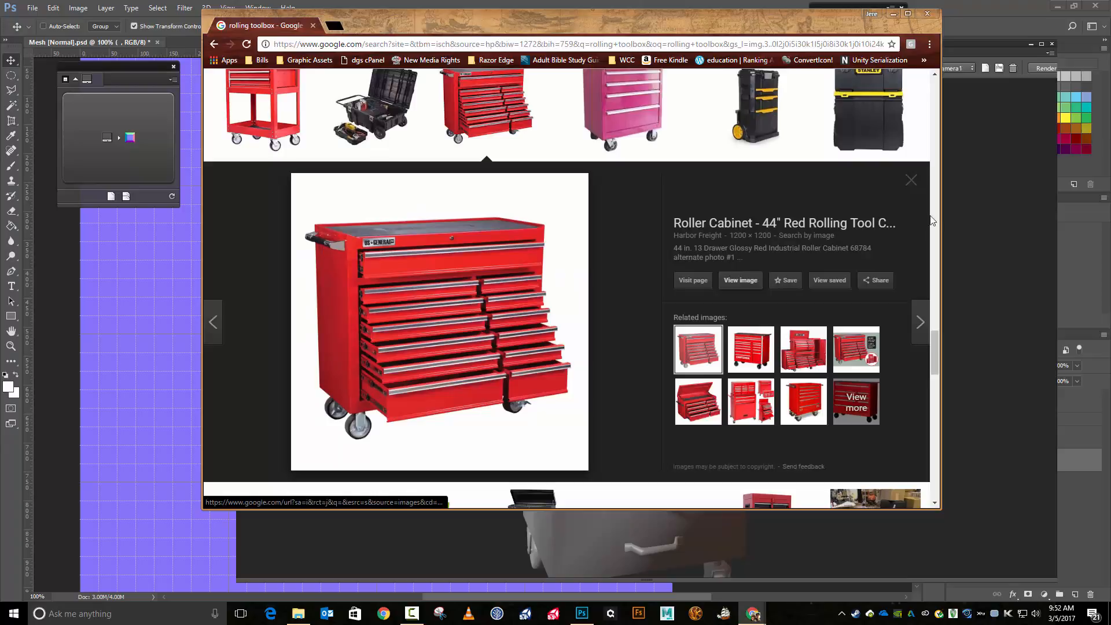
left_click(911, 181)
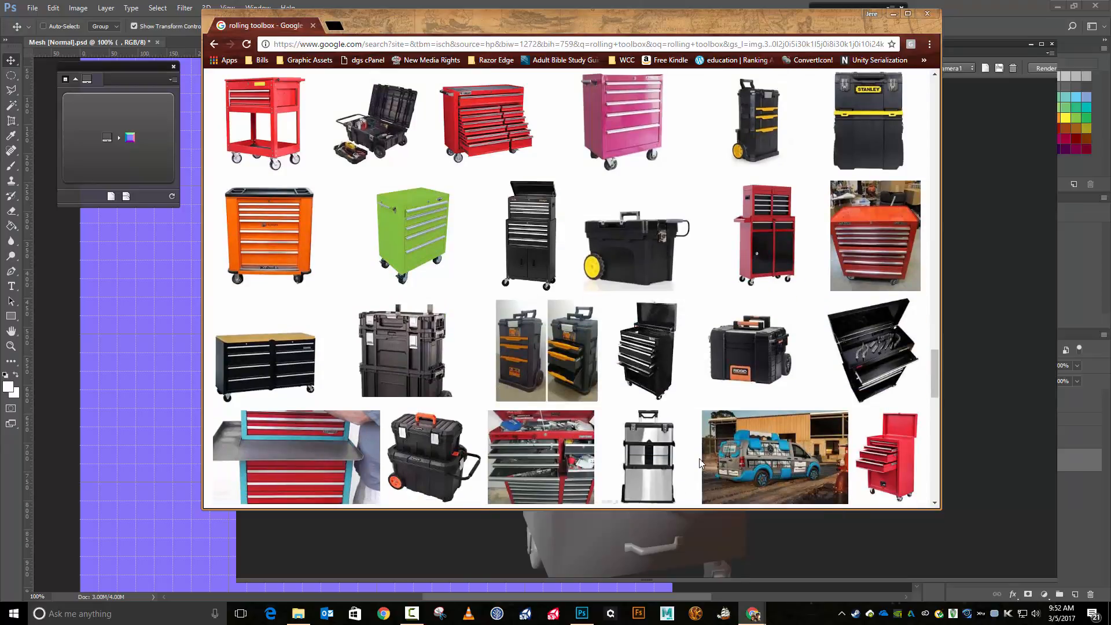
- Open the red HomCom Deluxe Rolling Tool Cabinet photo from further down the results, examine its lid, side handle and drawer slides enlarged, and close it
scroll(699, 460, "down", 6)
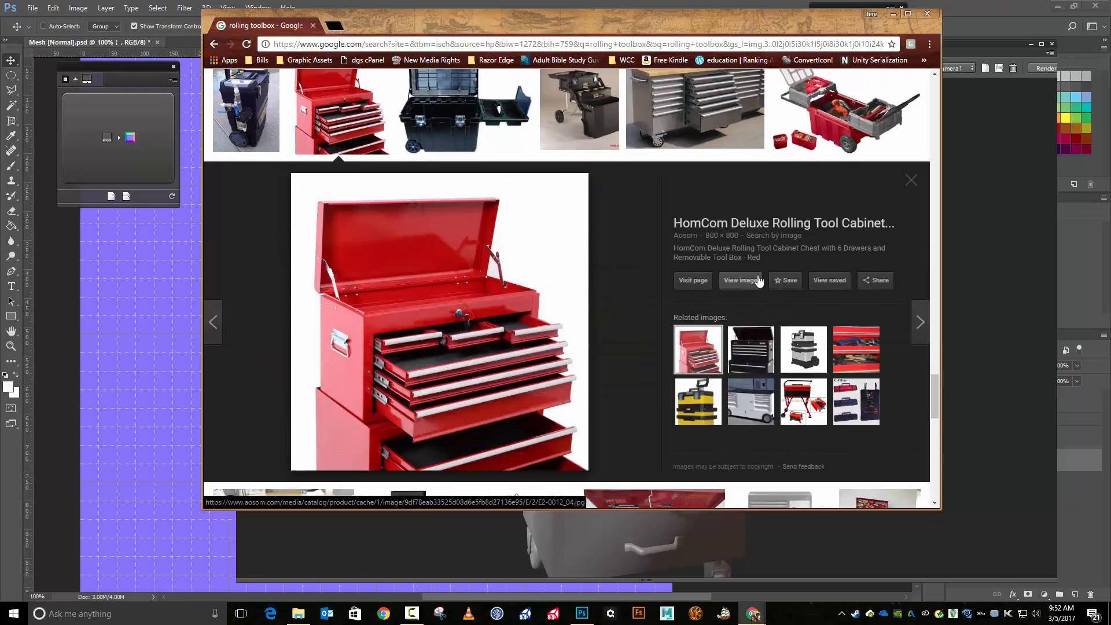
left_click(737, 281)
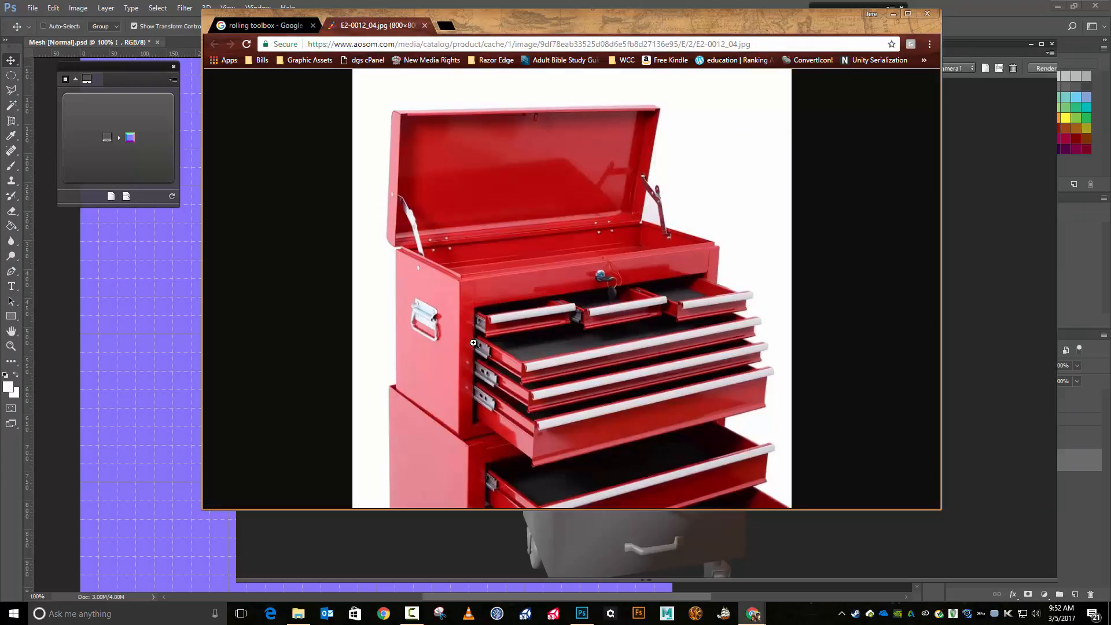
scroll(461, 341, "up", 4)
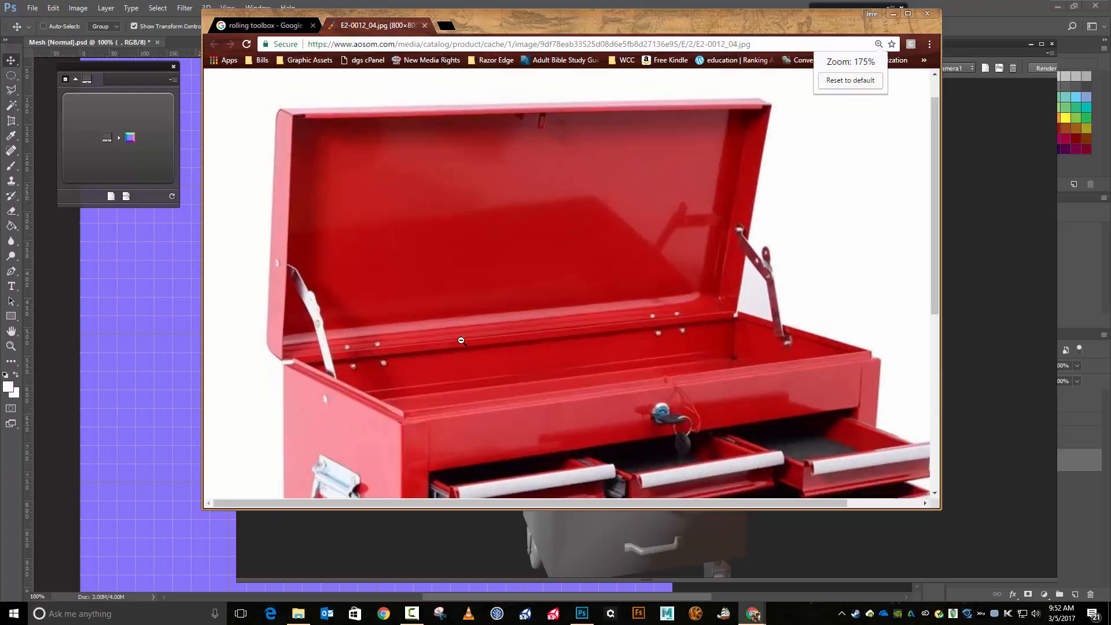
scroll(461, 408, "down", 3)
scroll(462, 407, "up", 3)
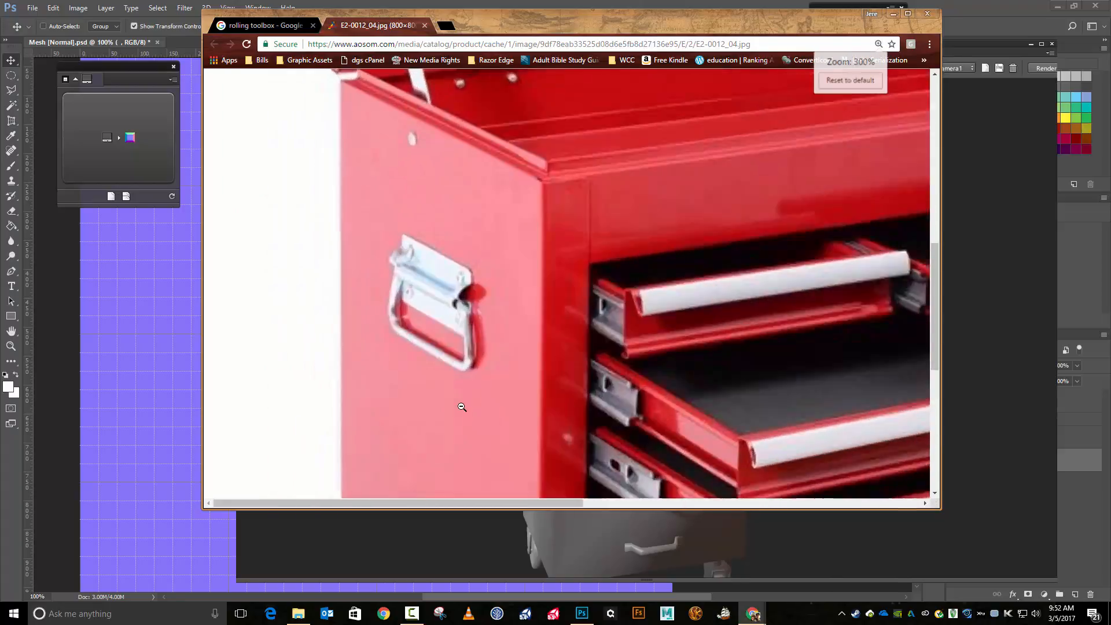
scroll(462, 407, "up", 1)
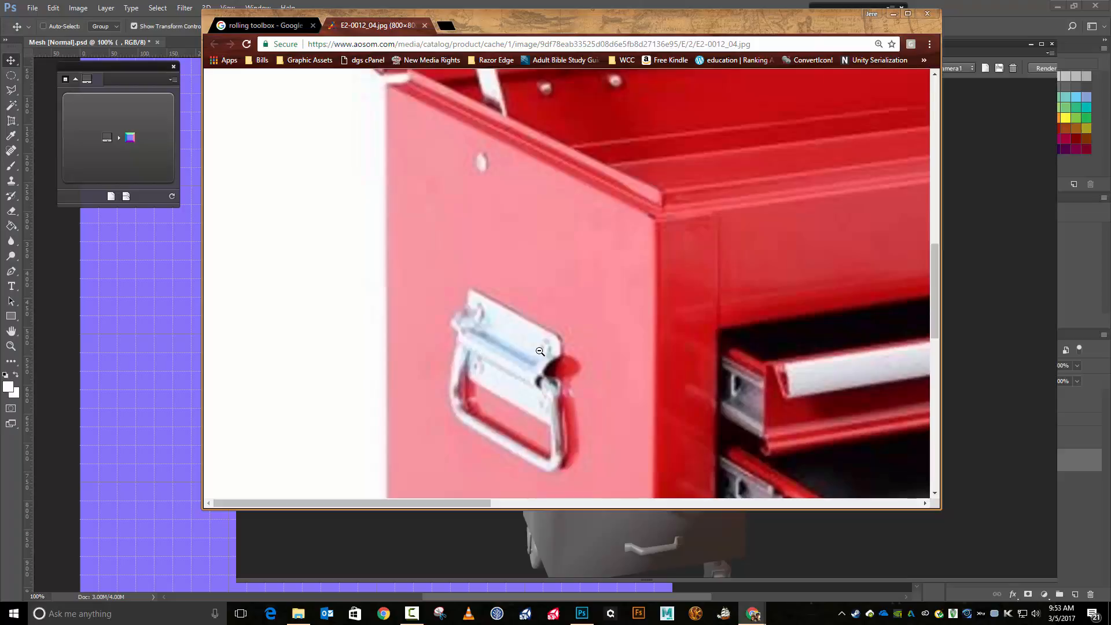
scroll(579, 334, "down", 3)
scroll(579, 333, "up", 4)
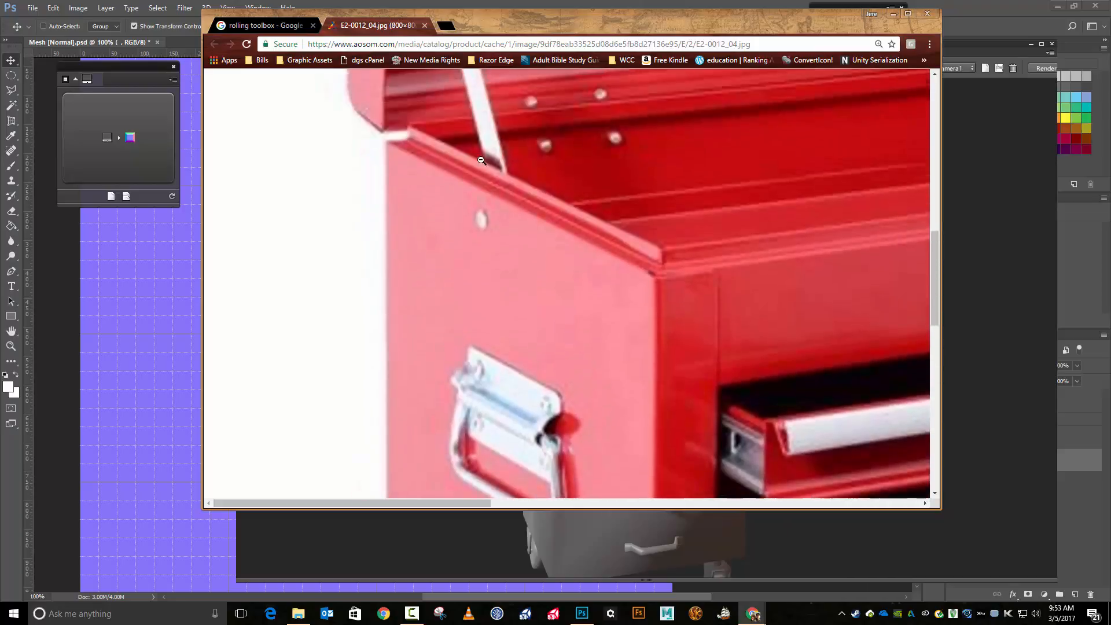
left_click(424, 25)
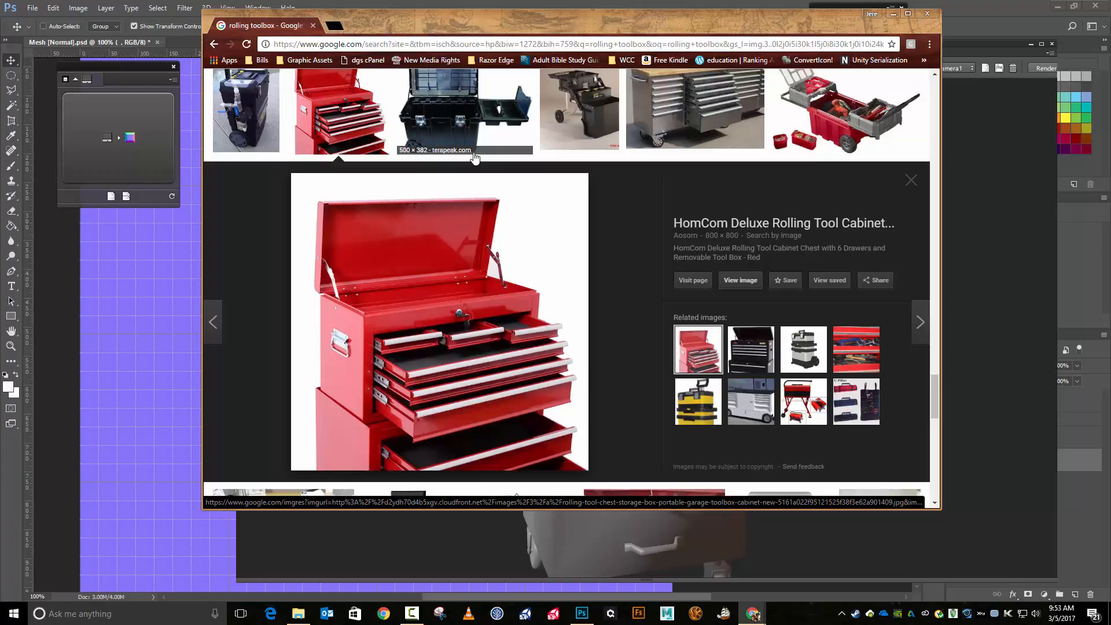
- Move the browser and 3D preview windows off the canvas, and check the UV layout by showing and re-hiding the TEMPLATE layer
left_click_drag(540, 12, 1110, 93)
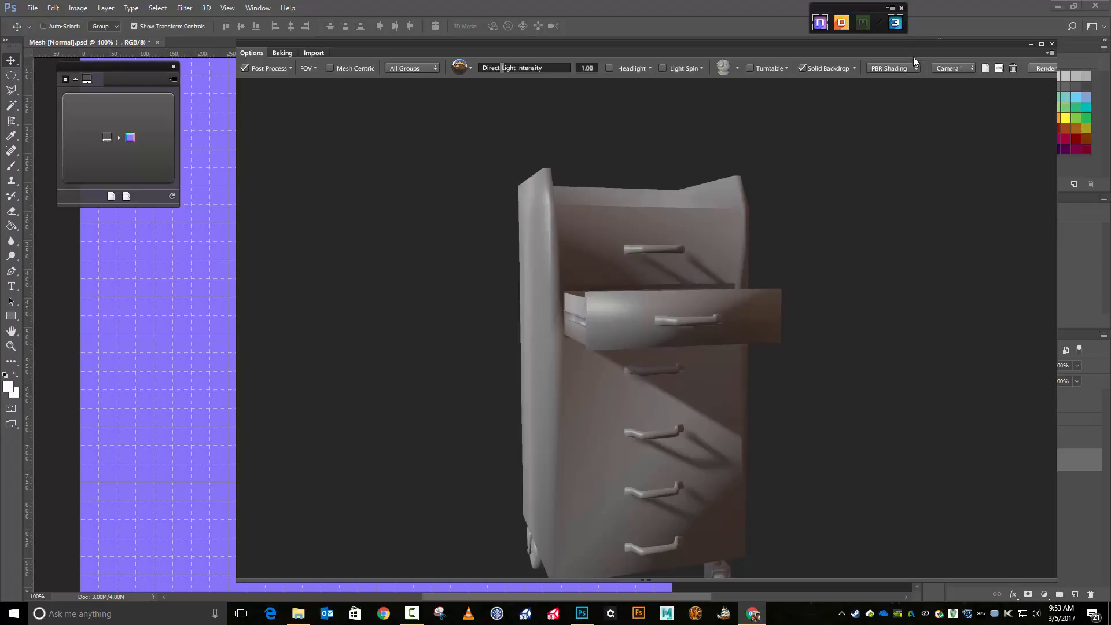
left_click_drag(902, 44, 1110, 32)
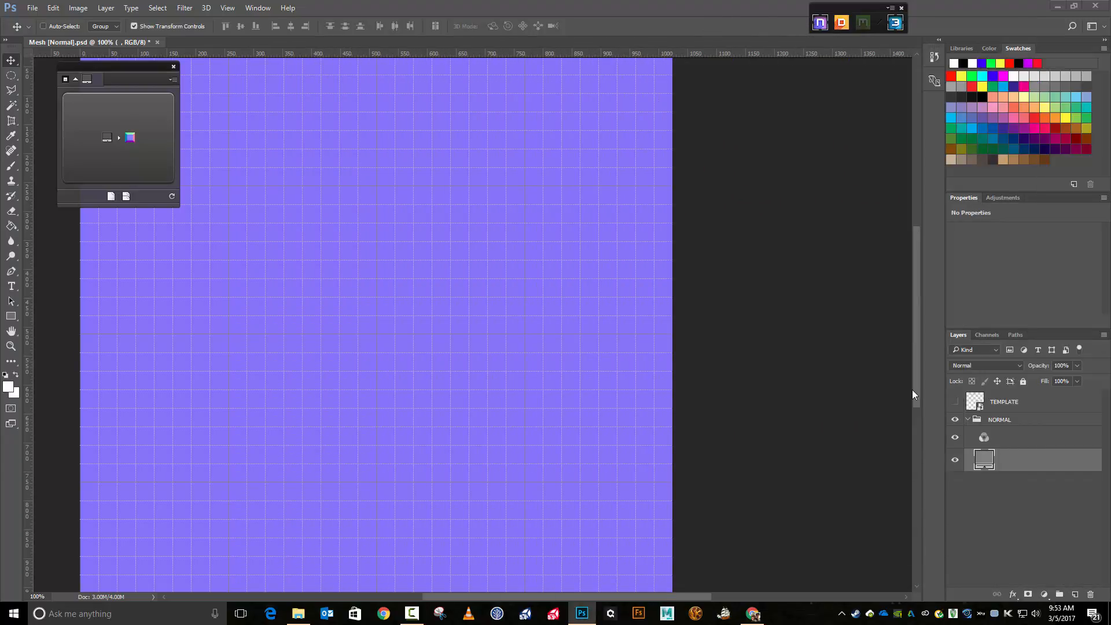
left_click(955, 402)
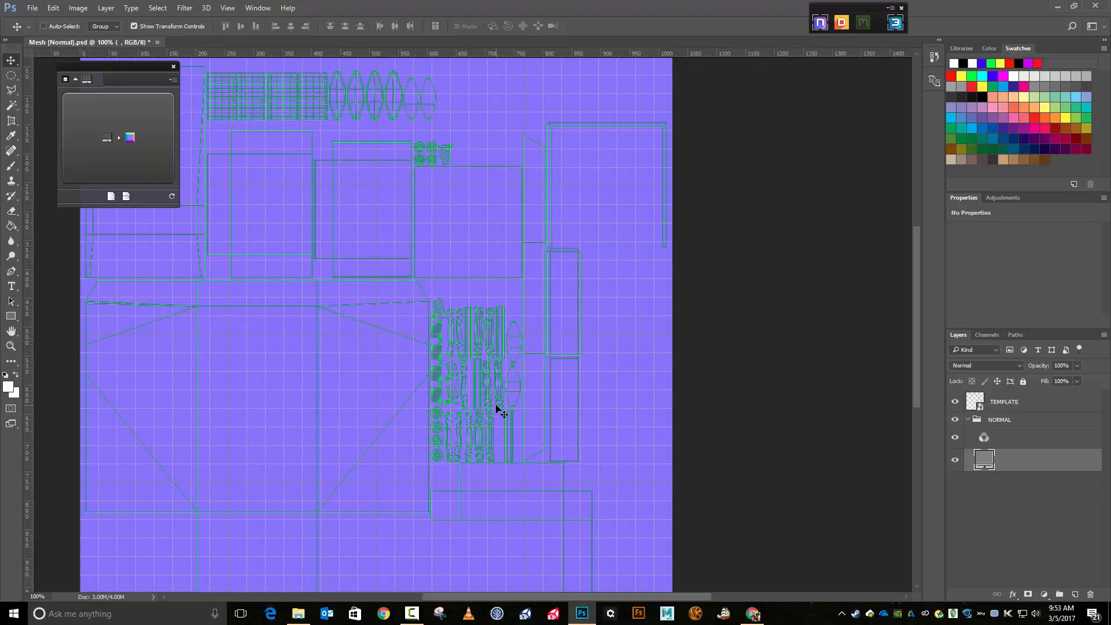
left_click(956, 402)
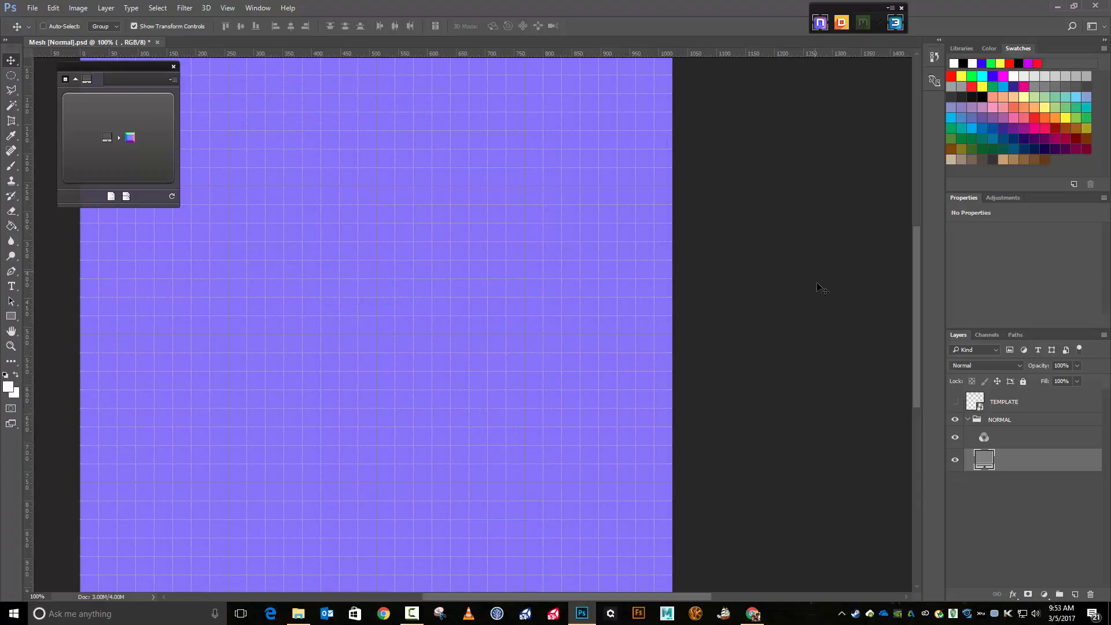
- Add a new layer in the NORMAL group and outline a grid-aligned octagon about 96 px wide with the Polygonal Lasso
left_click(1073, 594)
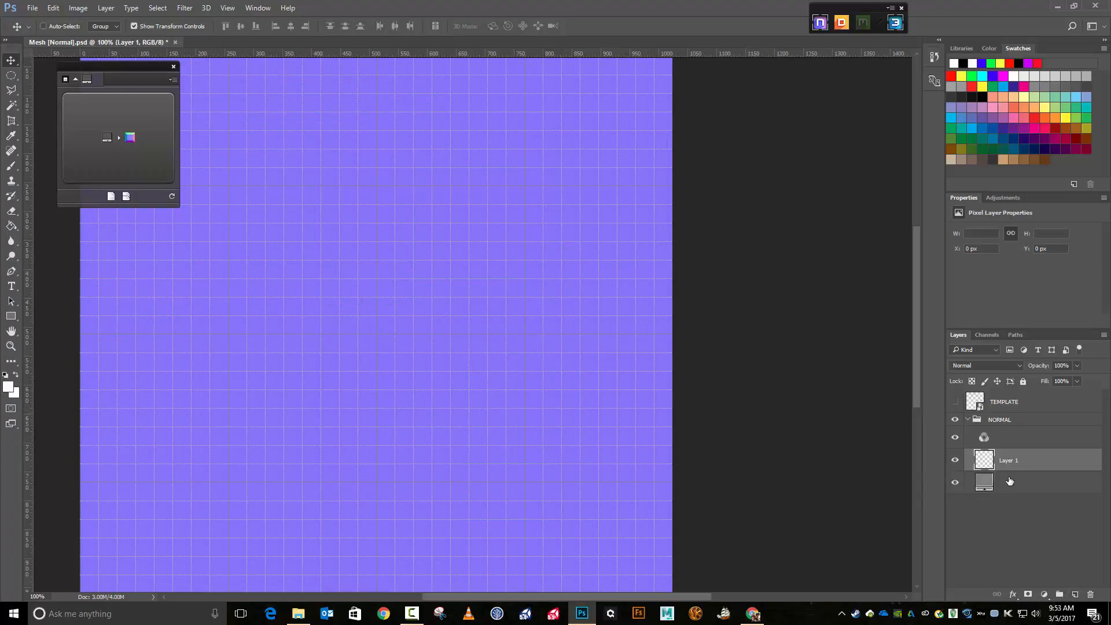
left_click(11, 91)
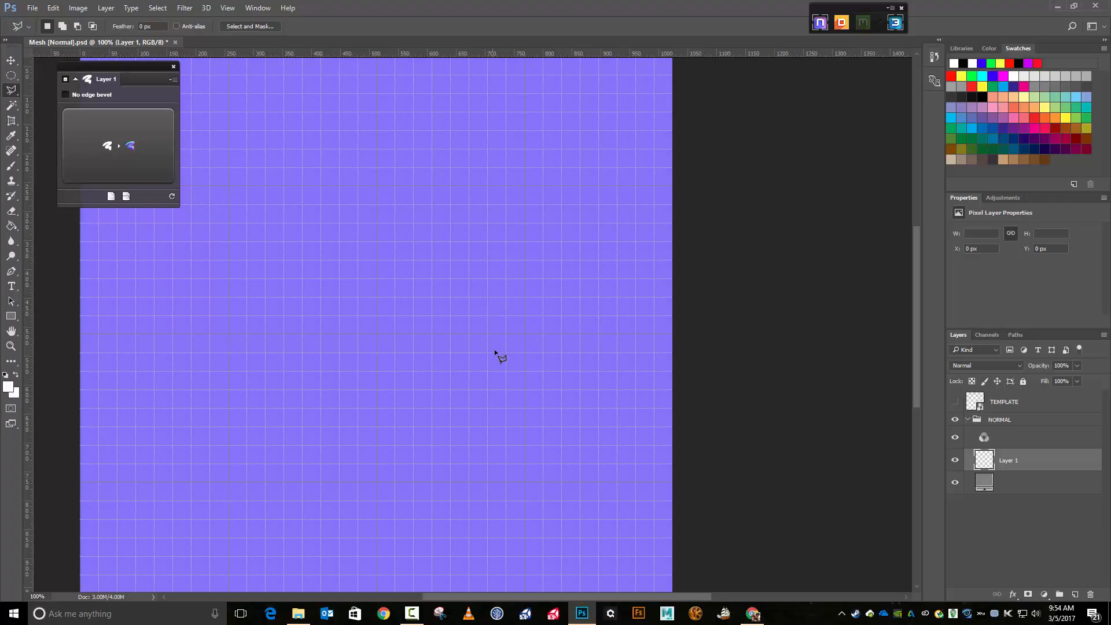
left_click(488, 316)
left_click(505, 297)
left_click(525, 297)
left_click(542, 316)
left_click(542, 334)
left_click(525, 352)
left_click(506, 352)
left_click(487, 334)
left_click(486, 317)
- Fill the octagonal selection with white in Normal mode at 100% opacity
key("shift")
key("shift+F5")
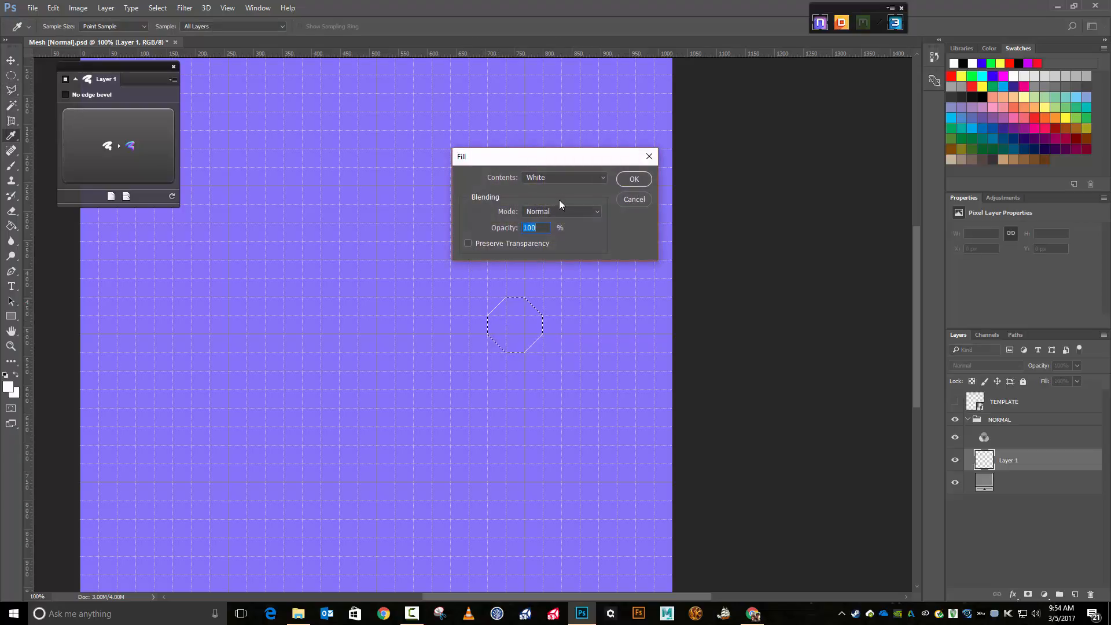
left_click(634, 179)
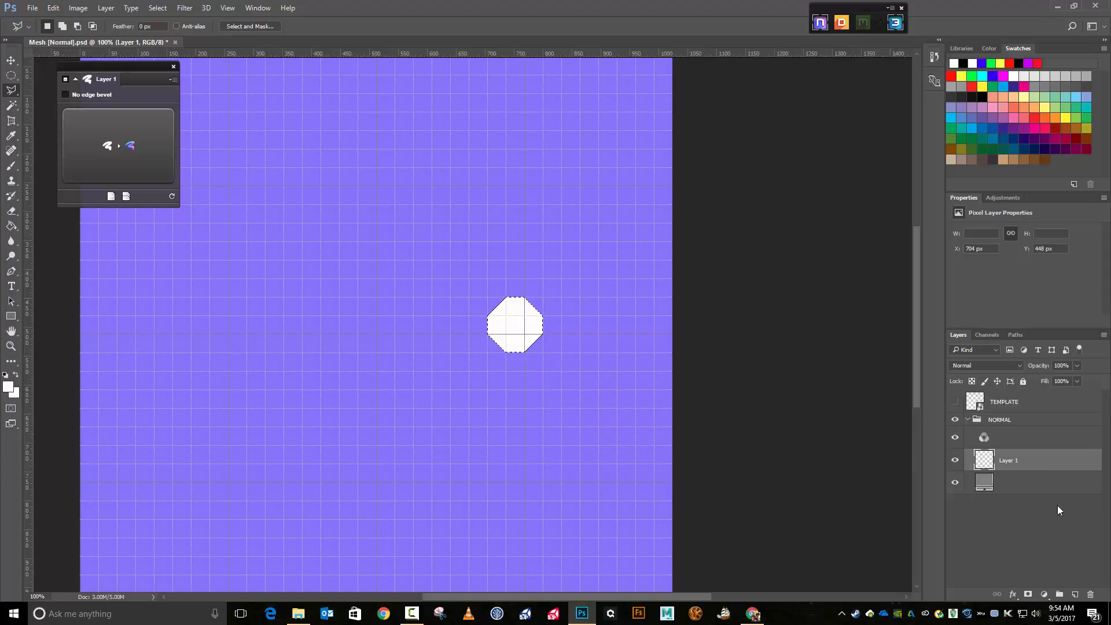
- Scale the white octagon down proportionally to 3.13% in width and height and apply the transform
left_click(11, 61)
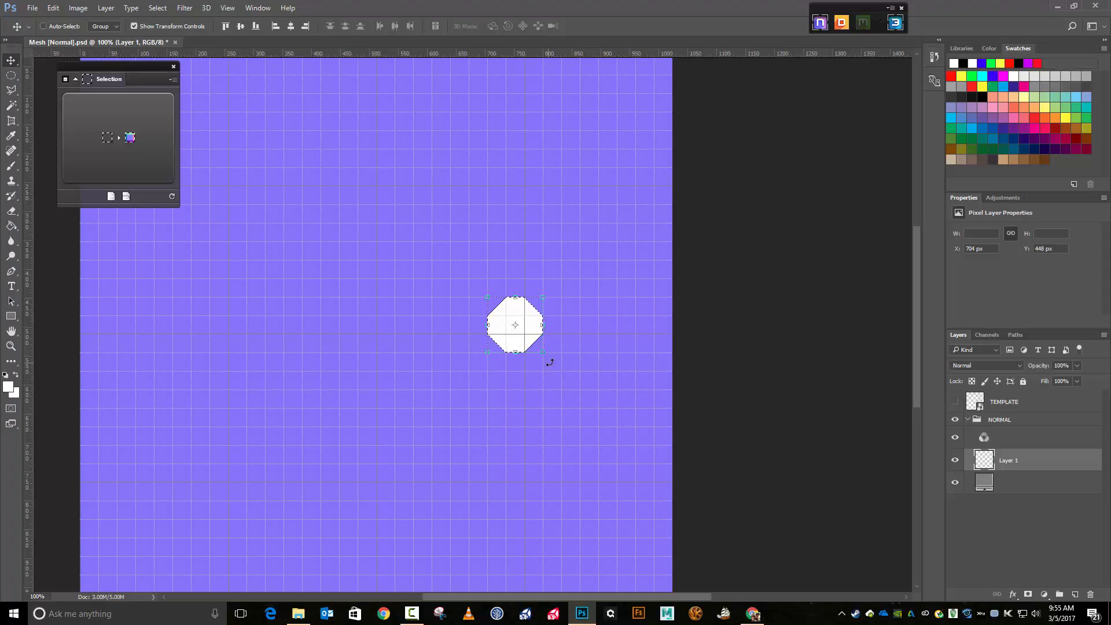
key("ctrl+equal")
key("ctrl+equal")
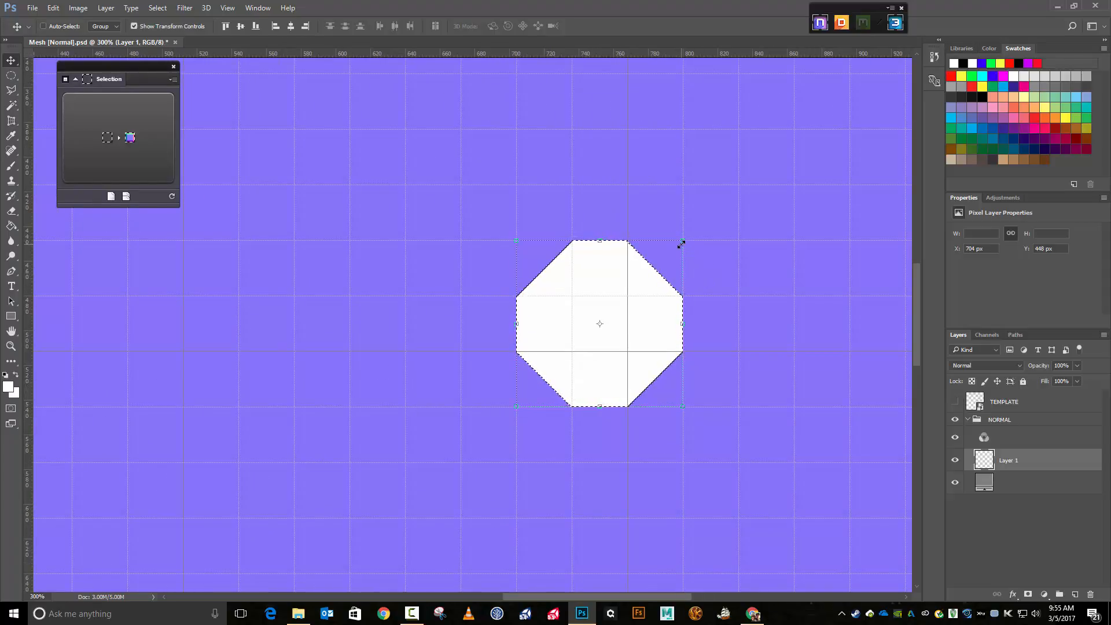
left_click_drag(685, 244, 503, 384)
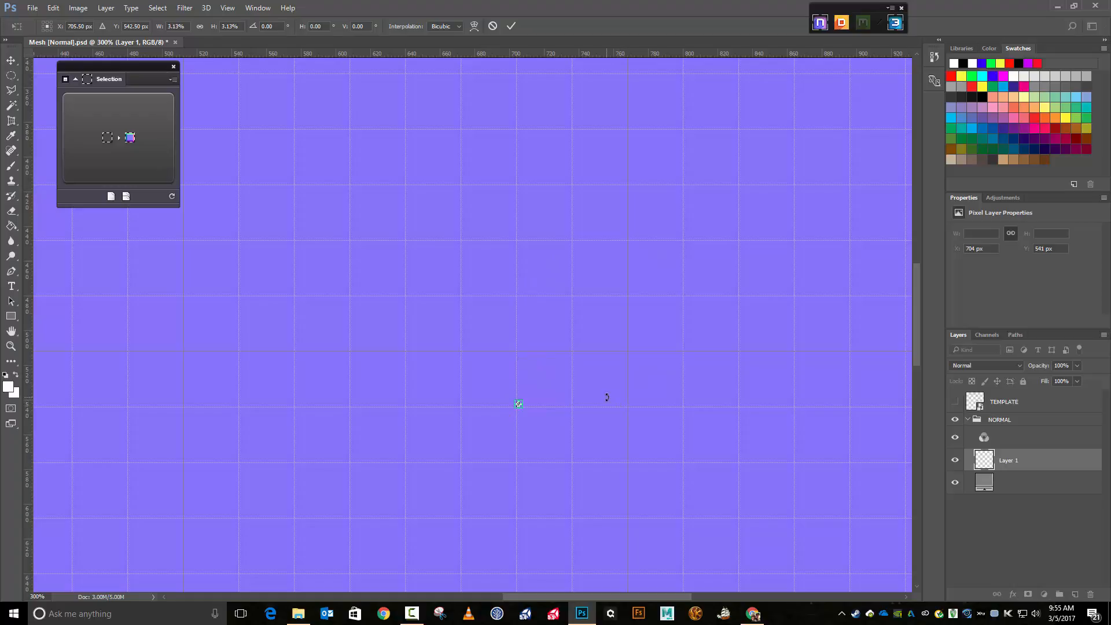
key("ctrl+equal")
key("ctrl+equal")
key("ctrl+equal")
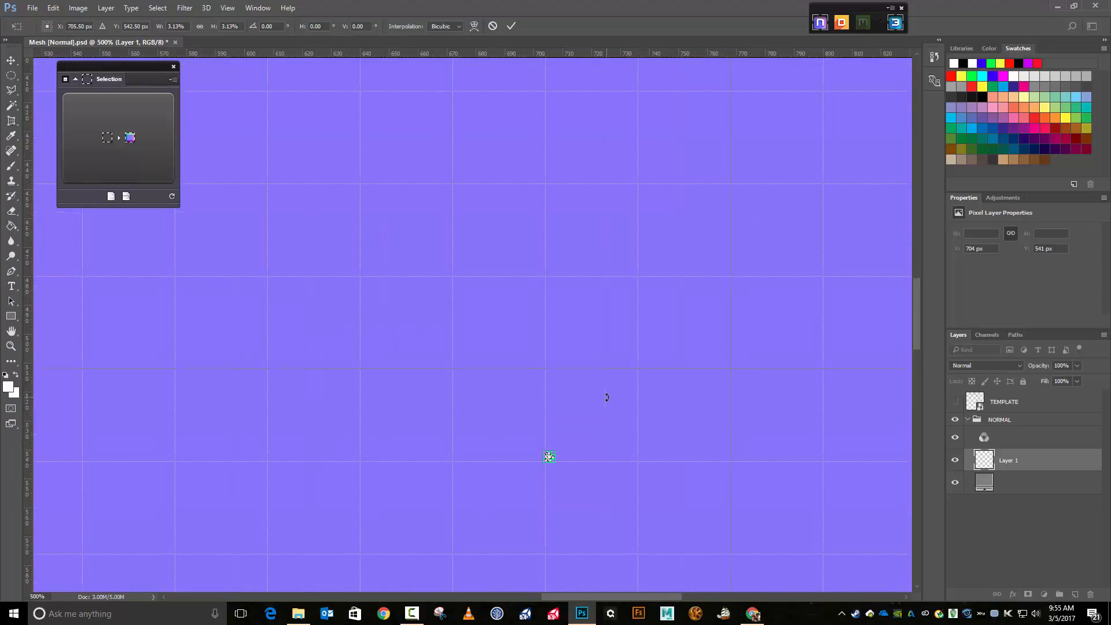
scroll(607, 397, "down", 6)
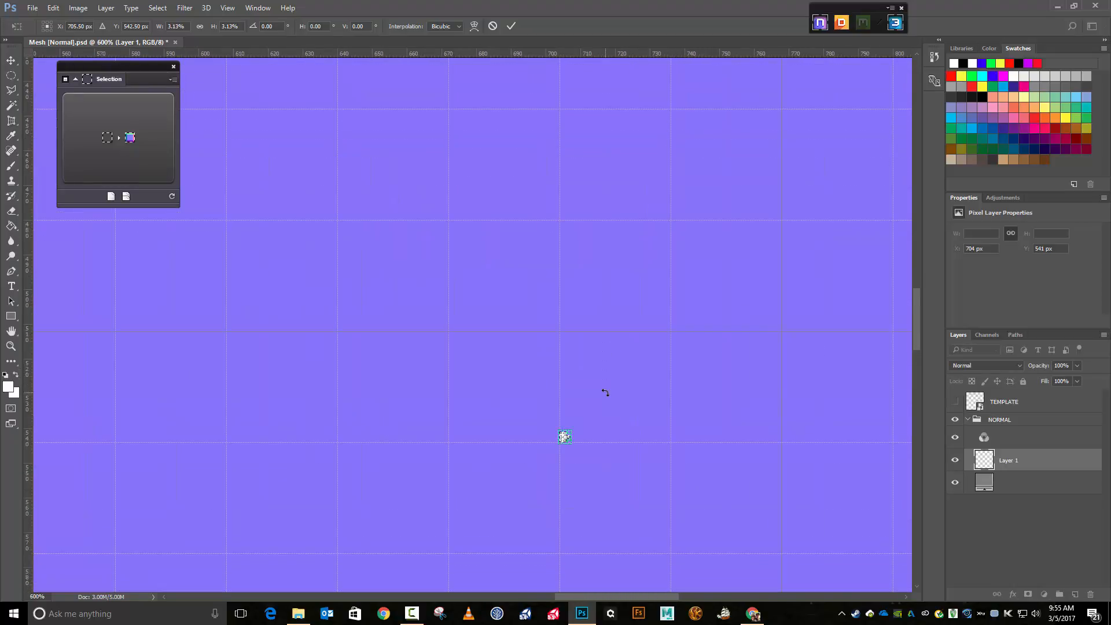
key("ctrl+equal")
key("ctrl+equal")
key("ctrl+equal")
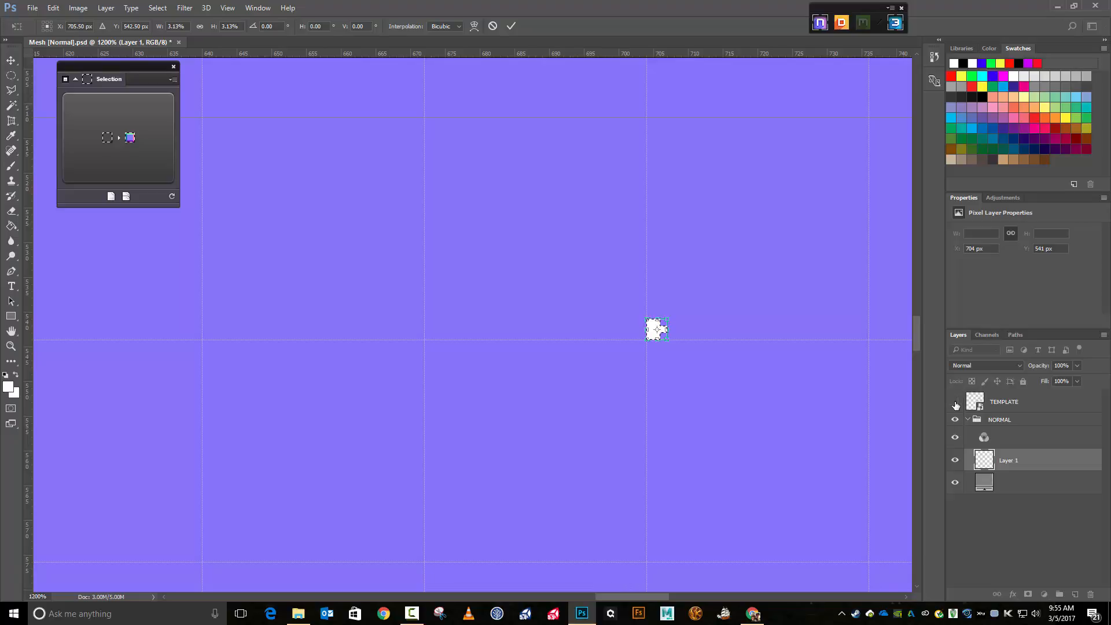
left_click(511, 25)
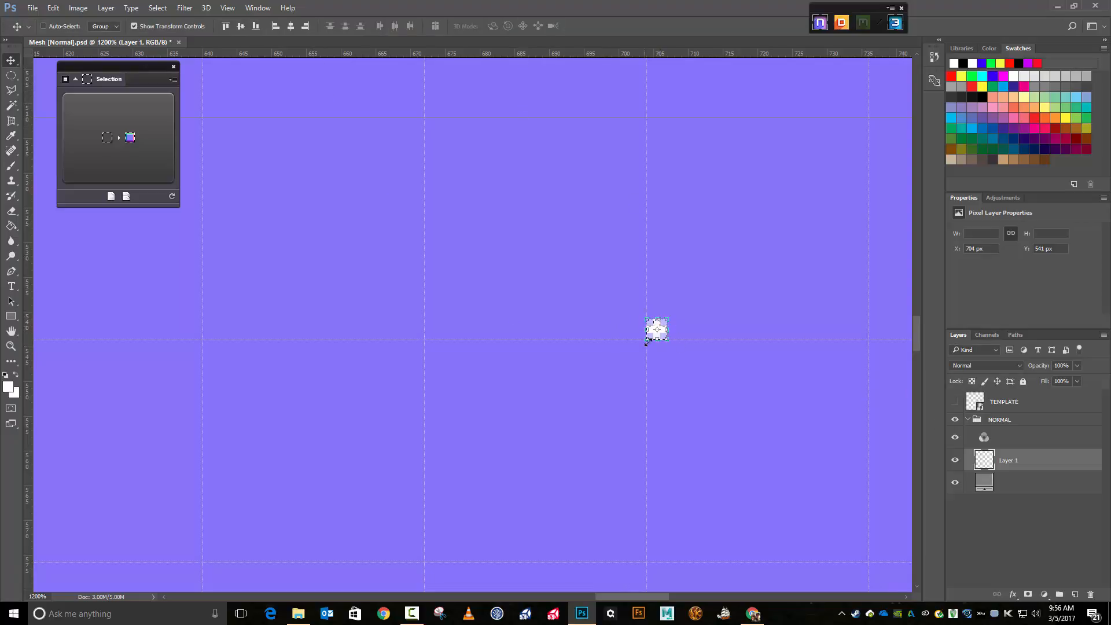
- Show the TEMPLATE layer and nudge the tiny octagon to X 708, Y 549 px, inside the lower end of the narrow UV shell
left_click(954, 401)
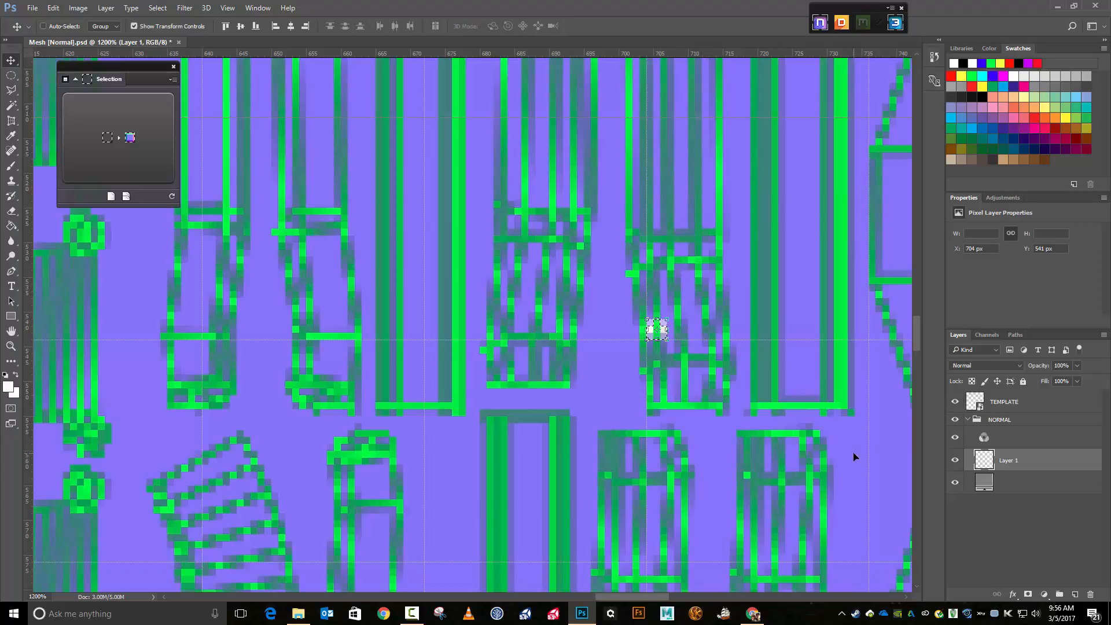
scroll(827, 420, "up", 2)
scroll(827, 420, "up", 3)
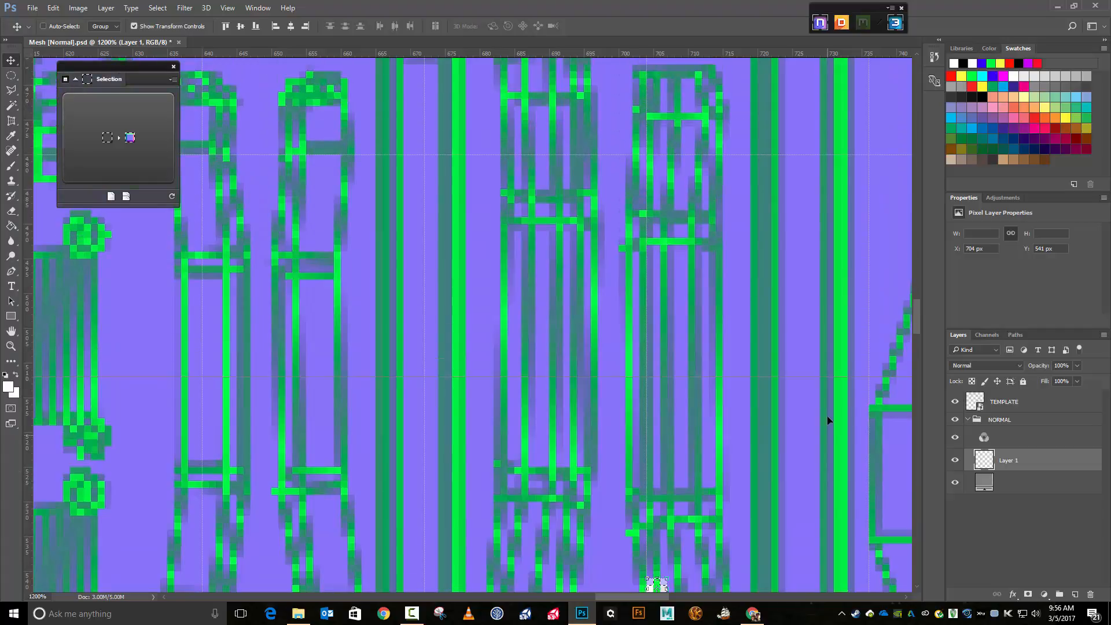
scroll(828, 418, "down", 3)
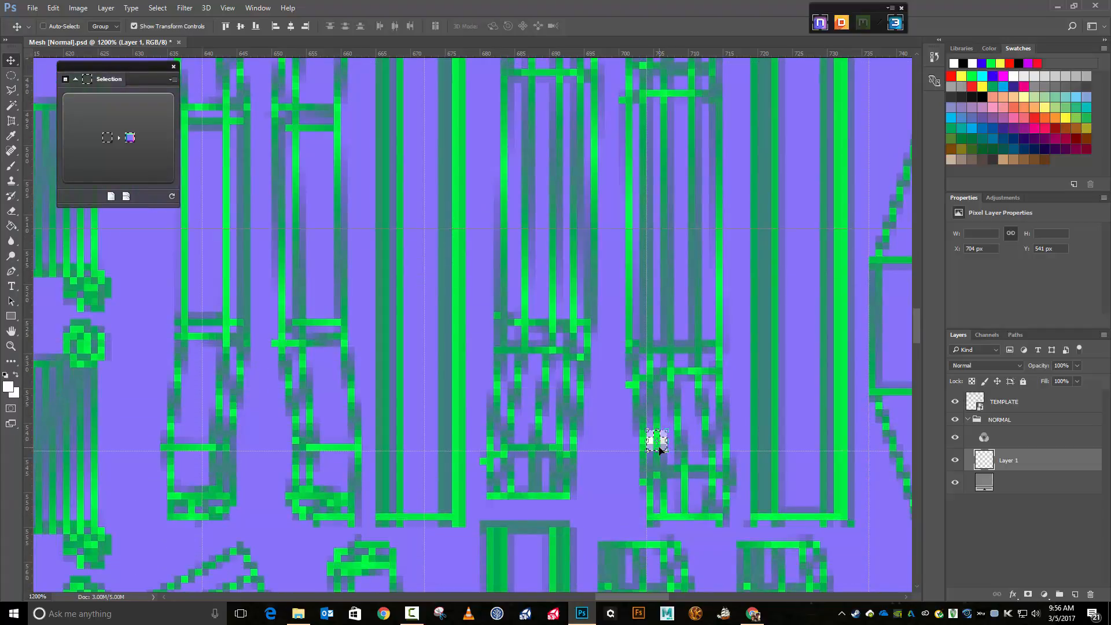
key("Down")
key("Down")
key("Down")
key("Down")
key("Down")
key("Down")
key("Down")
key("Down")
key("Right")
key("Right")
key("Right")
key("Right")
- Duplicate the tiny octagon onto a new layer and nudge the copy into the lower end of the adjacent segmented UV shell
key("ctrl")
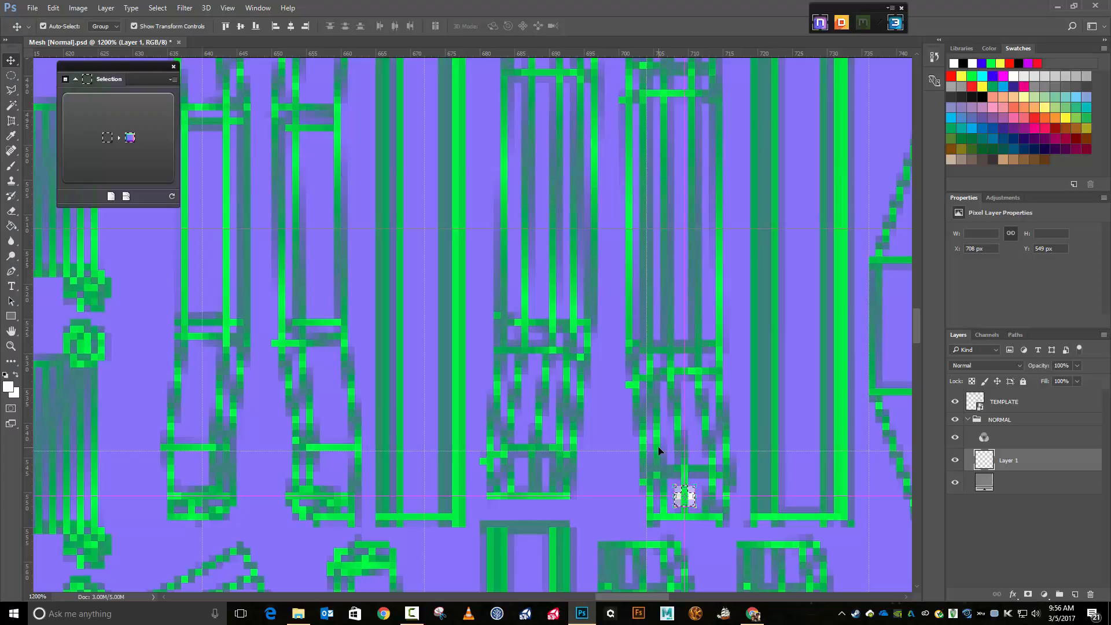
key("ctrl+j")
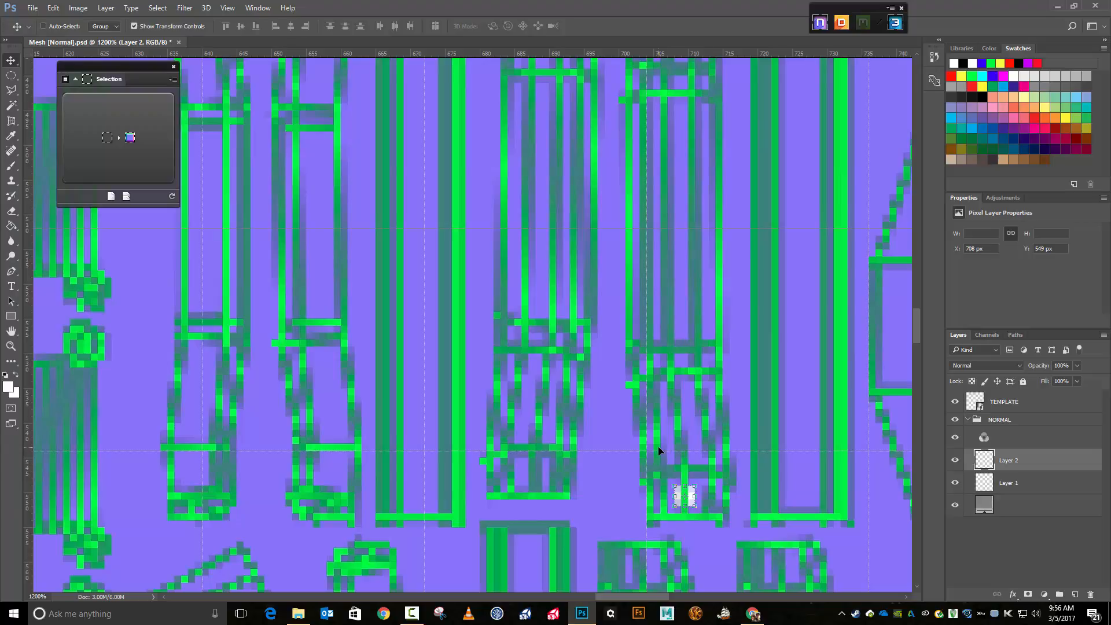
key("Left")
key("Left")
key("Left")
key("Left")
key("Left")
key("Left")
key("Left")
key("Left")
key("Left")
key("Left")
key("Left")
key("Left")
key("Left")
key("Left")
key("Left")
key("Left")
key("Left")
key("Left")
key("Left")
key("Left")
key("Up")
key("Up")
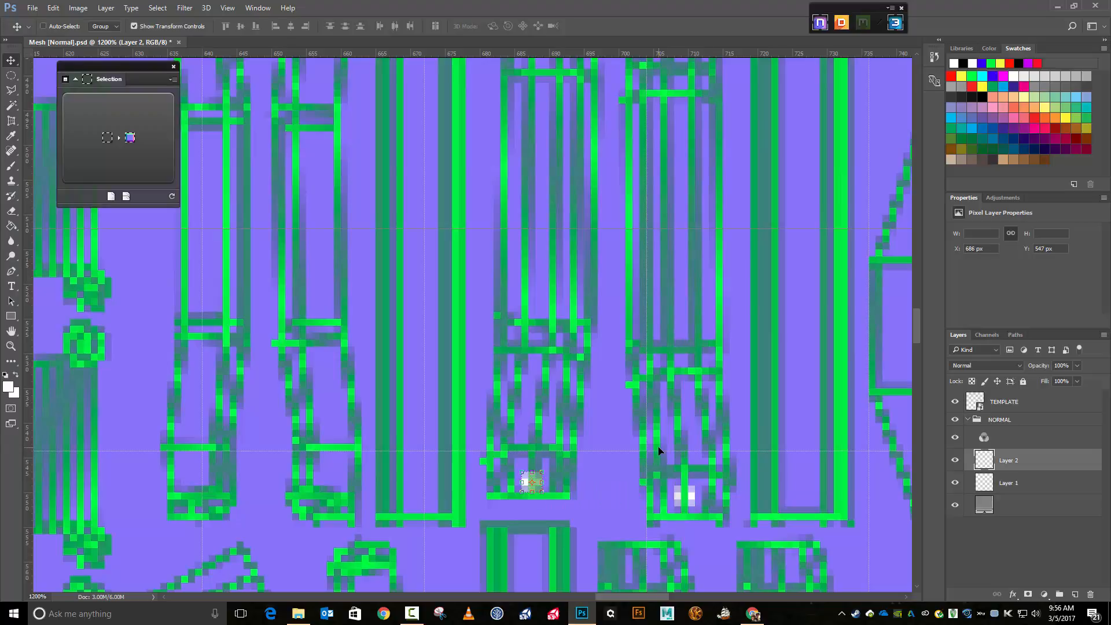
key("Up")
- Paste another copy of the octagon and nudge it into the upper end of that same UV shell, at about X 688, Y 467 px
key("ctrl")
key("ctrl+v")
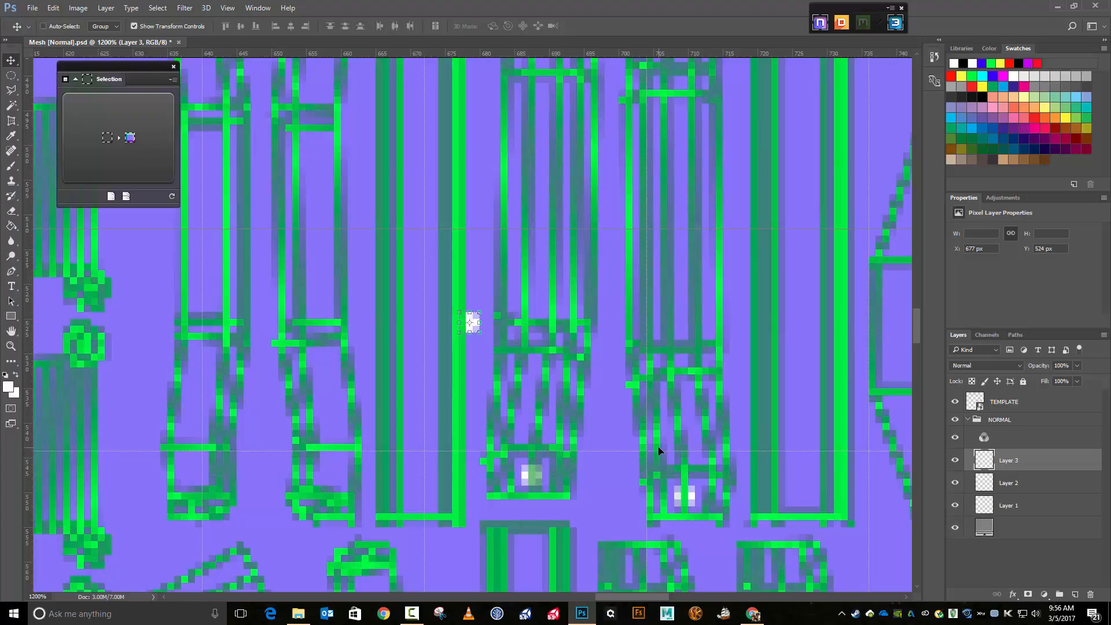
key("Up")
key("Up")
key("Up")
key("Up")
key("Up")
key("Up")
key("Up")
key("Up")
key("Up")
key("Up")
key("Up")
key("Up")
key("Up")
key("Up")
key("Up")
key("Up")
key("Up")
key("Up")
key("Up")
key("Up")
key("Up")
key("Up")
key("Up")
key("Up")
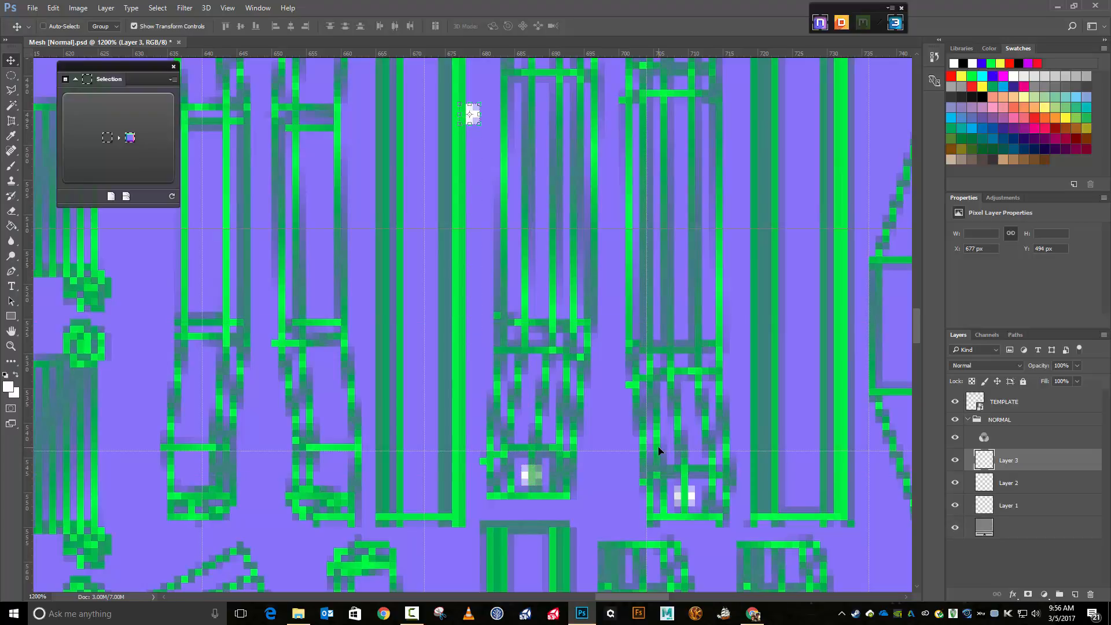
scroll(658, 449, "up", 5)
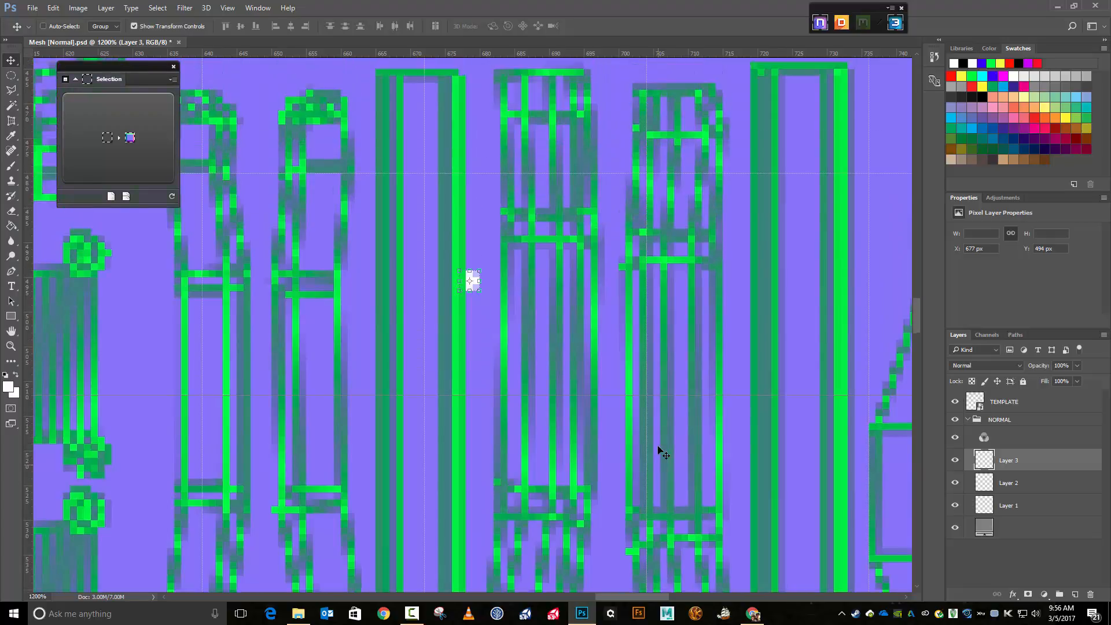
key("Up")
key("Up")
key("Up")
key("Up")
key("Up")
key("Up")
key("Up")
key("Up")
key("Up")
key("Up")
key("Up")
key("Up")
key("Up")
key("Up")
key("Up")
key("Up")
key("Up")
key("Up")
key("Up")
key("Up")
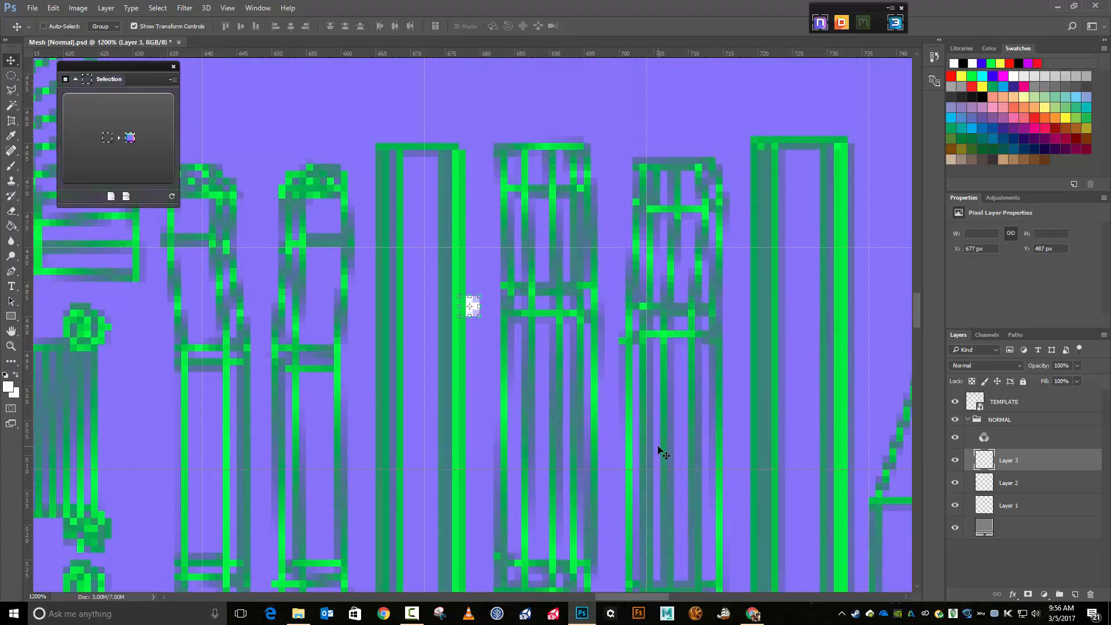
key("Up")
key("Right")
key("Right")
key("Right")
key("Right")
key("Right")
key("Right")
key("Right")
key("Right")
key("Right")
key("Right")
key("Right")
key("Right")
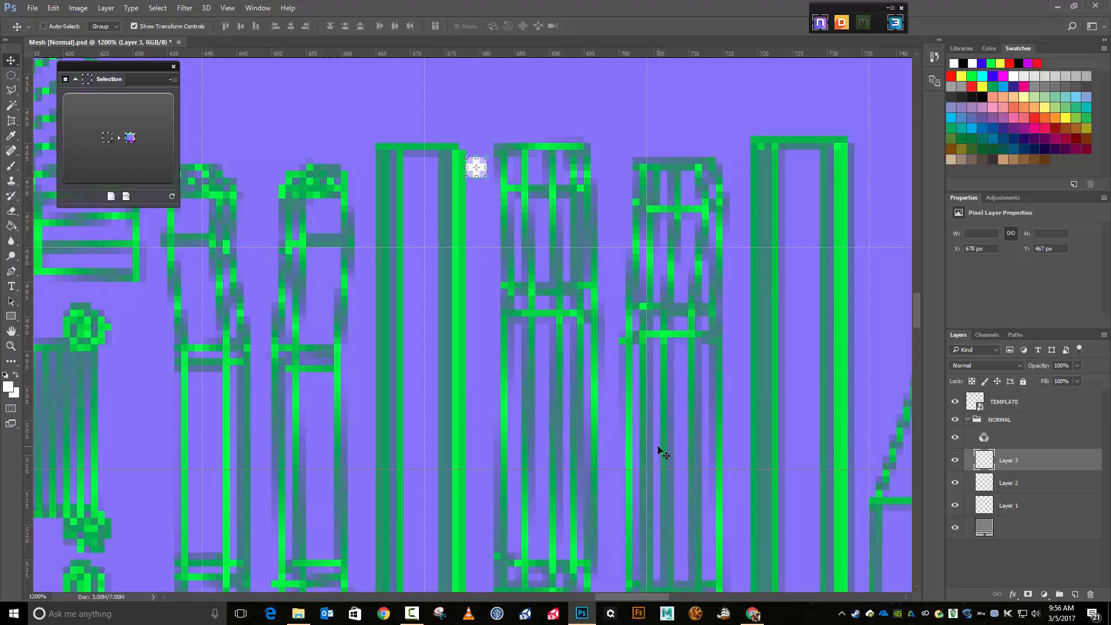
key("Left")
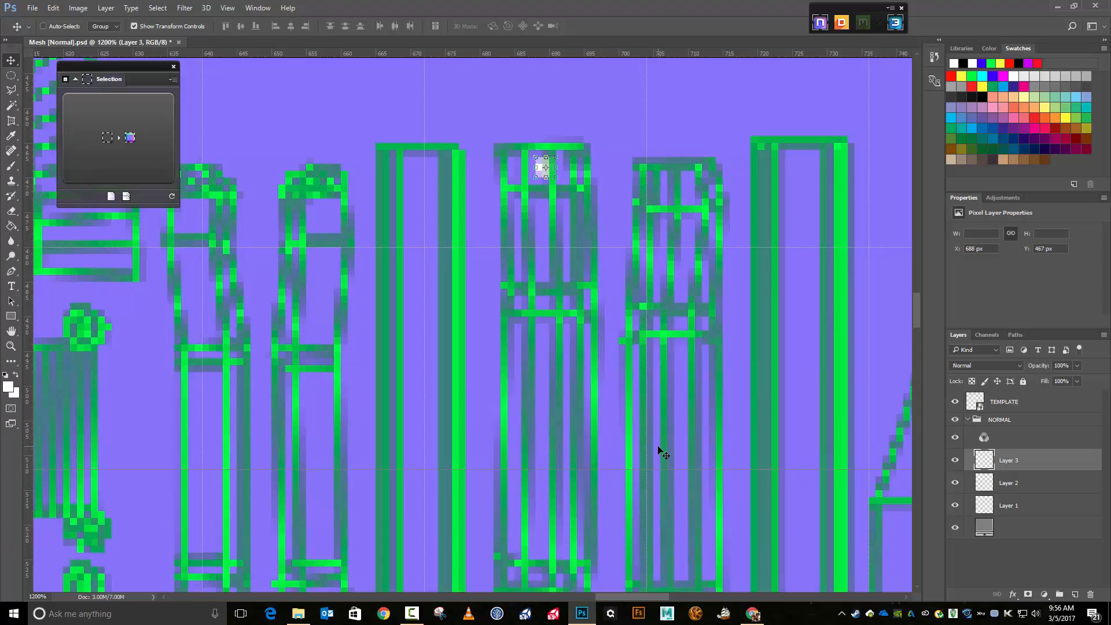
- Paste another copy of the tiny octagon and nudge it into the upper end of the neighbouring segmented UV shell at X 707, Y 470 px
key("ctrl")
key("ctrl+v")
key("Right")
key("Right")
key("Right")
key("Right")
key("Right")
key("Right")
key("Right")
key("Right")
key("Right")
key("Right")
key("Right")
key("Right")
key("Right")
key("Right")
key("Right")
key("Right")
key("Right")
key("Right")
key("Right")
key("Right")
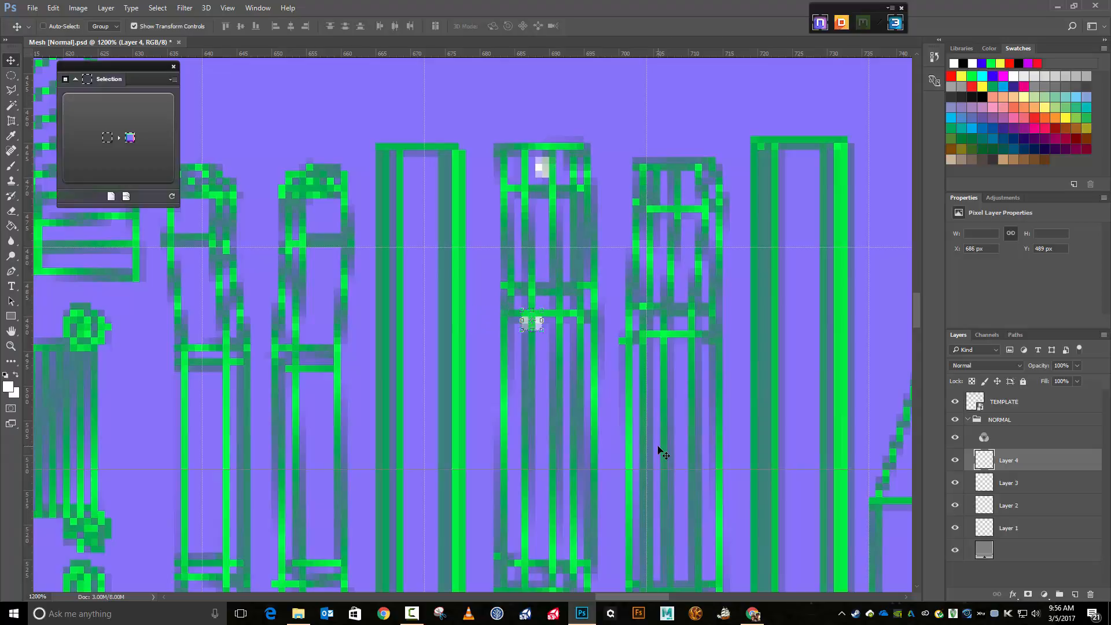
key("Right")
key("Right")
key("Right")
key("Right")
key("Right")
key("Right")
key("Up")
key("Up")
key("Up")
key("Up")
key("Up")
key("Up")
key("Up")
key("Up")
key("Up")
key("Up")
key("Up")
key("Up")
key("Up")
key("Up")
key("Up")
key("Up")
key("Up")
key("Up")
key("Up")
key("Left")
key("Left")
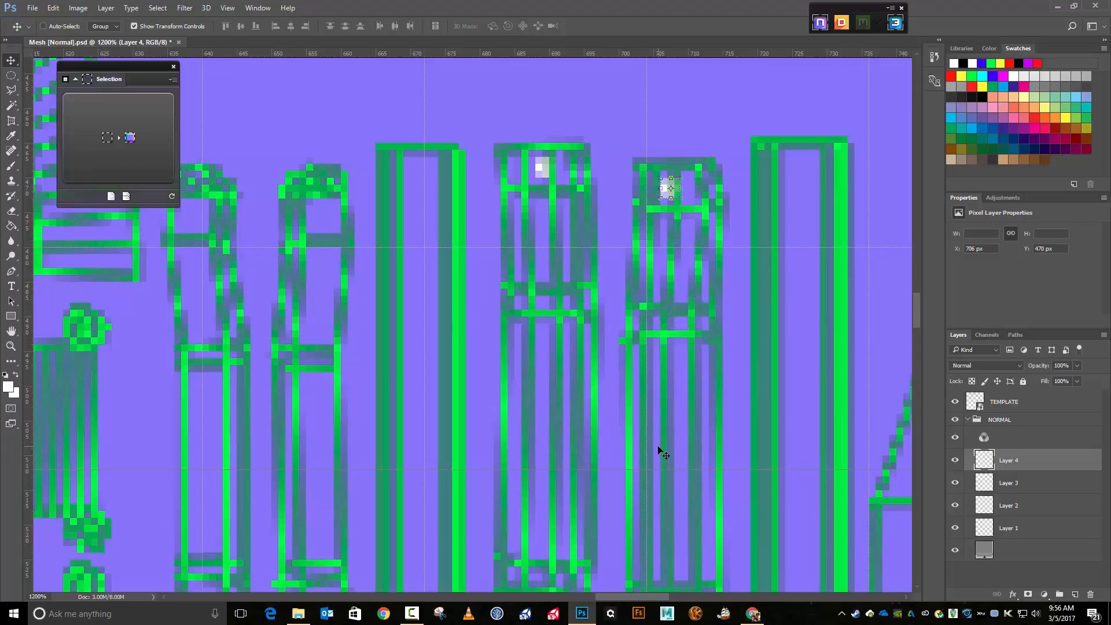
key("Right")
- Paste an octagon copy and nudge it to X 702, Y 559 px, inside the upper end of the first segmented shell in the row below
scroll(663, 451, "down", 5)
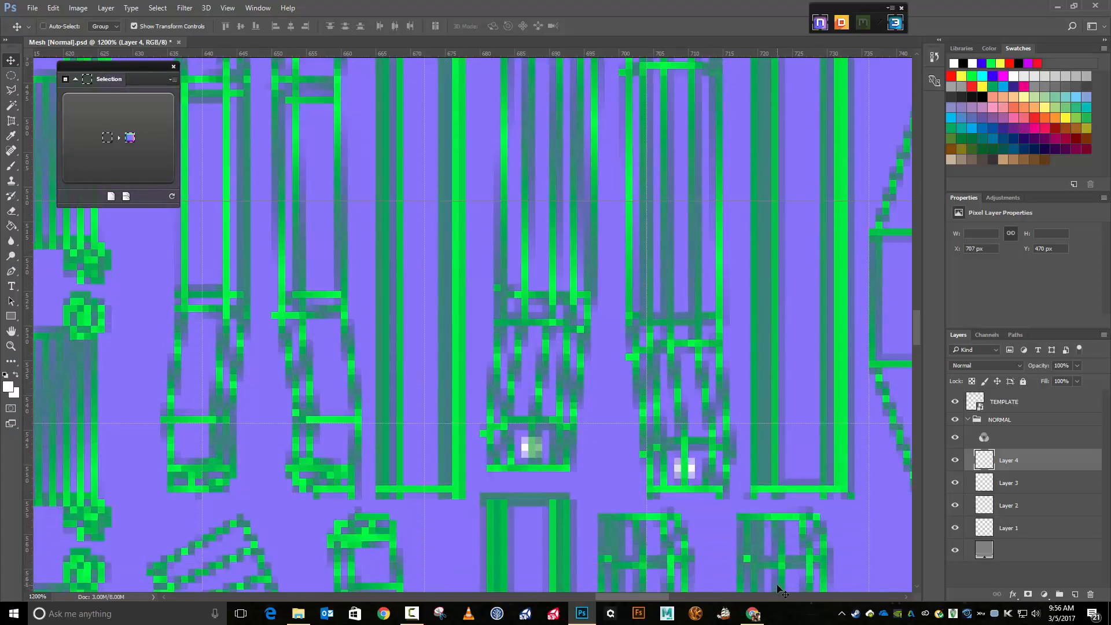
scroll(807, 486, "down", 4)
scroll(752, 416, "down", 2)
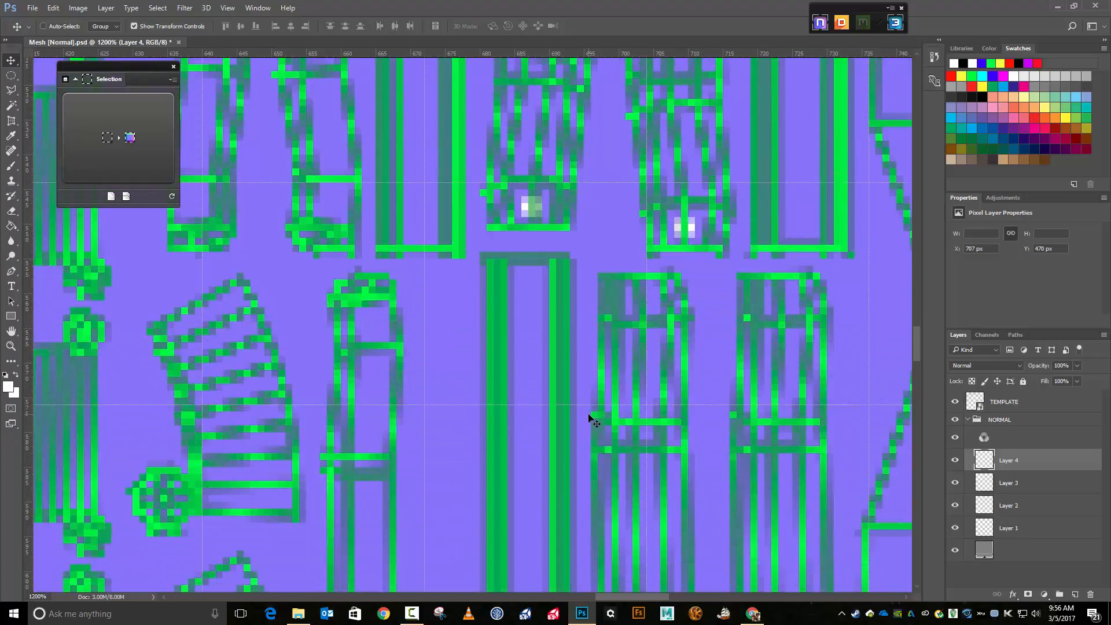
scroll(602, 414, "down", 4)
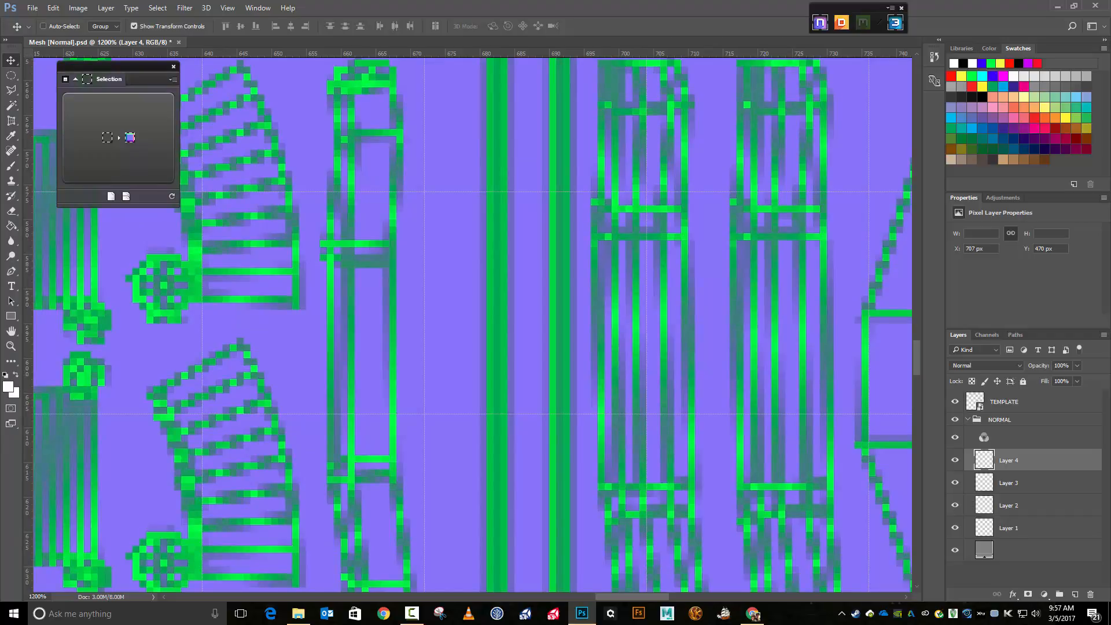
scroll(776, 320, "down", 3)
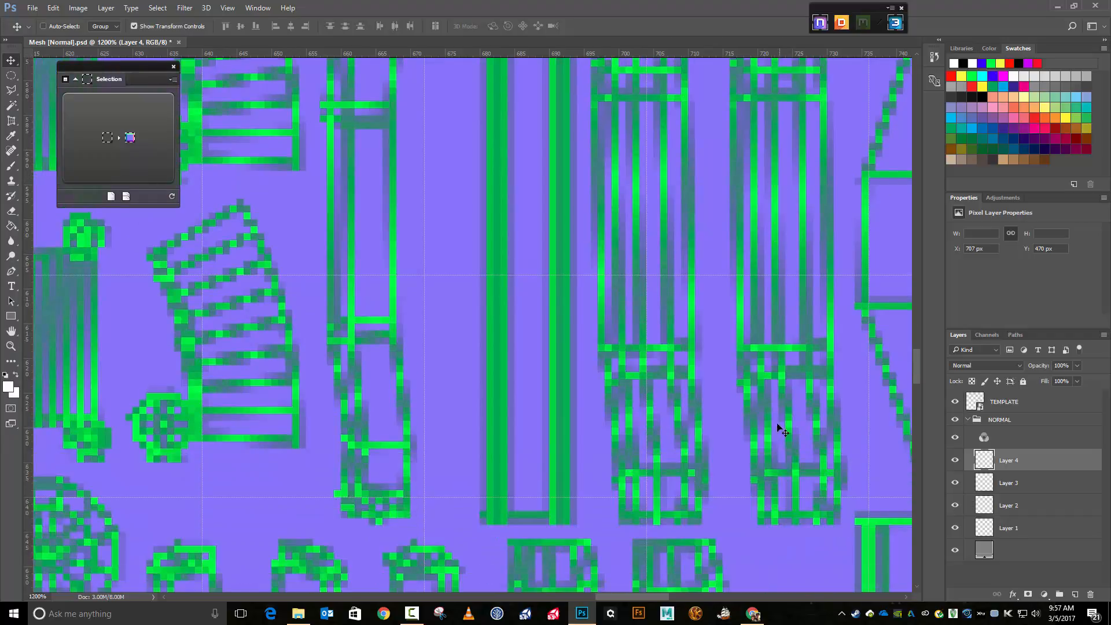
scroll(750, 398, "up", 5)
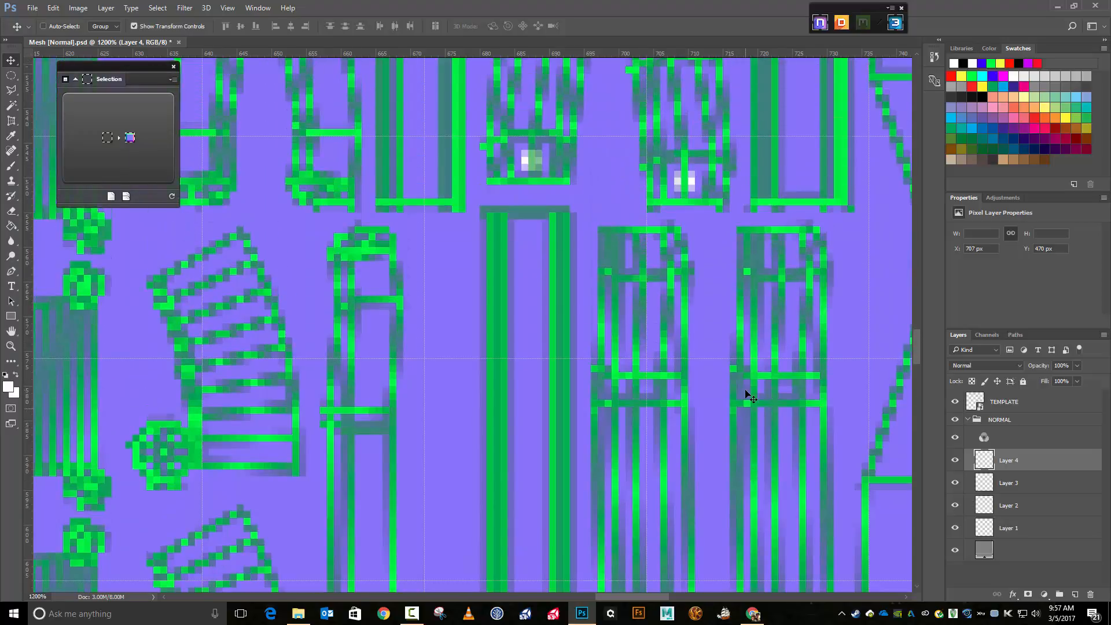
scroll(746, 395, "up", 1)
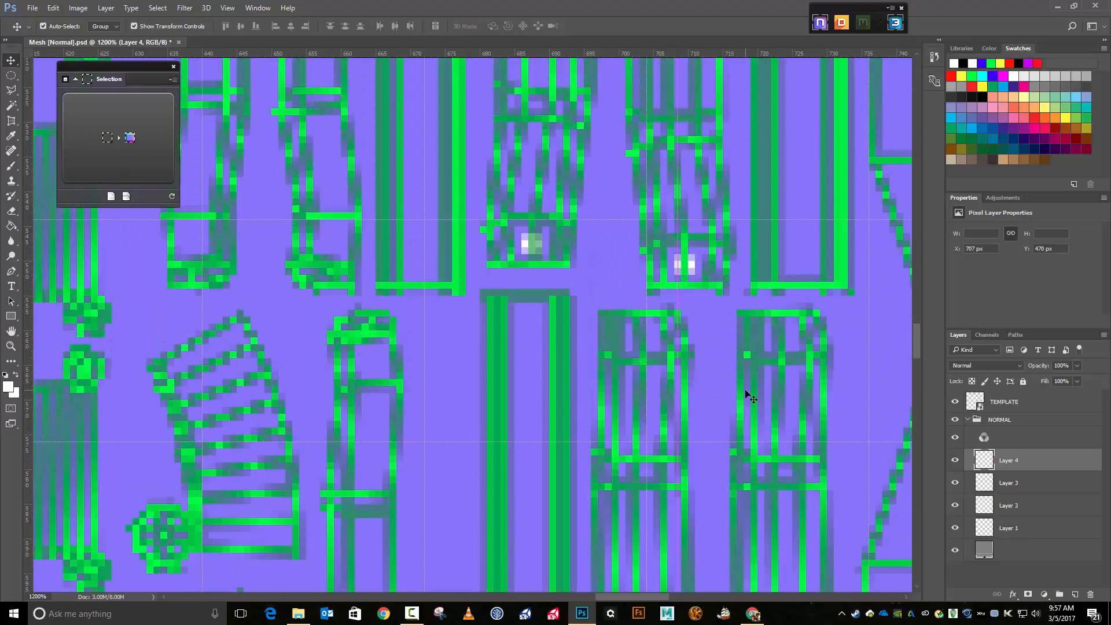
key("ctrl+v")
key("Right")
key("Right")
key("Right")
key("Right")
key("Right")
key("Right")
key("Right")
key("Right")
key("Right")
key("Right")
key("Right")
key("Right")
key("Right")
key("Right")
key("Right")
key("Right")
key("Right")
key("Right")
key("Right")
key("Right")
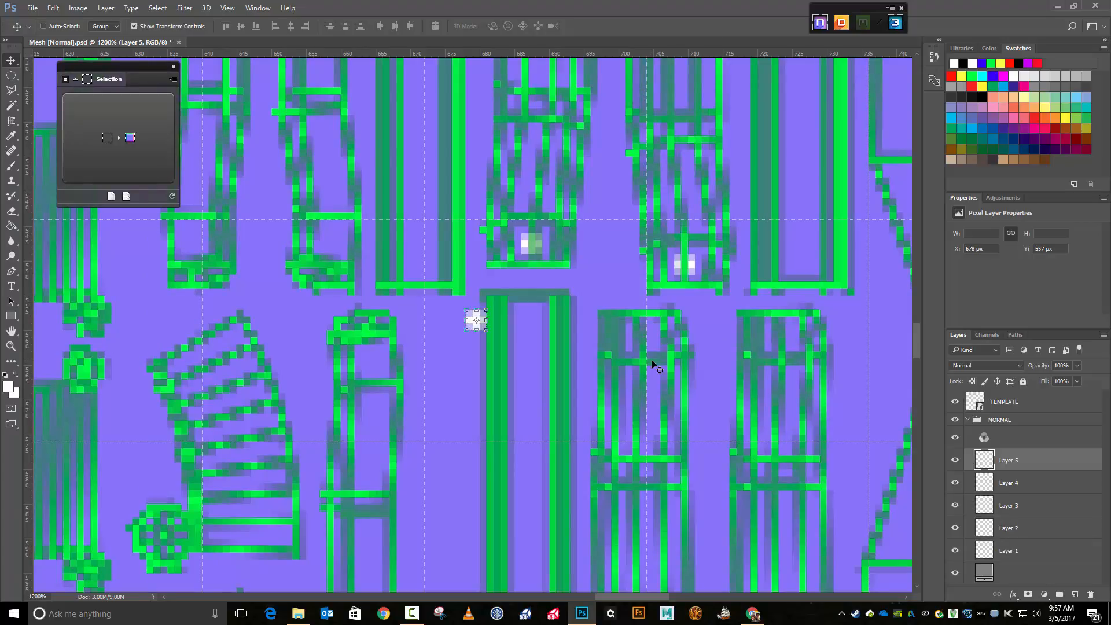
key("Right")
key("Right")
key("Right")
key("Right")
key("Right")
key("Right")
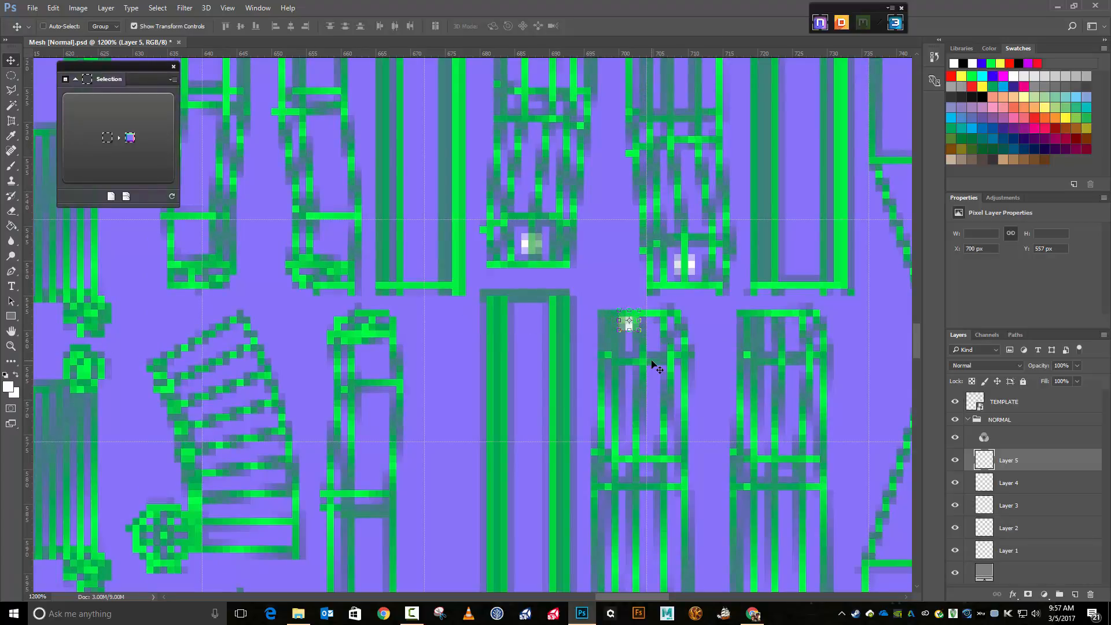
key("Down")
key("Down")
key("Left")
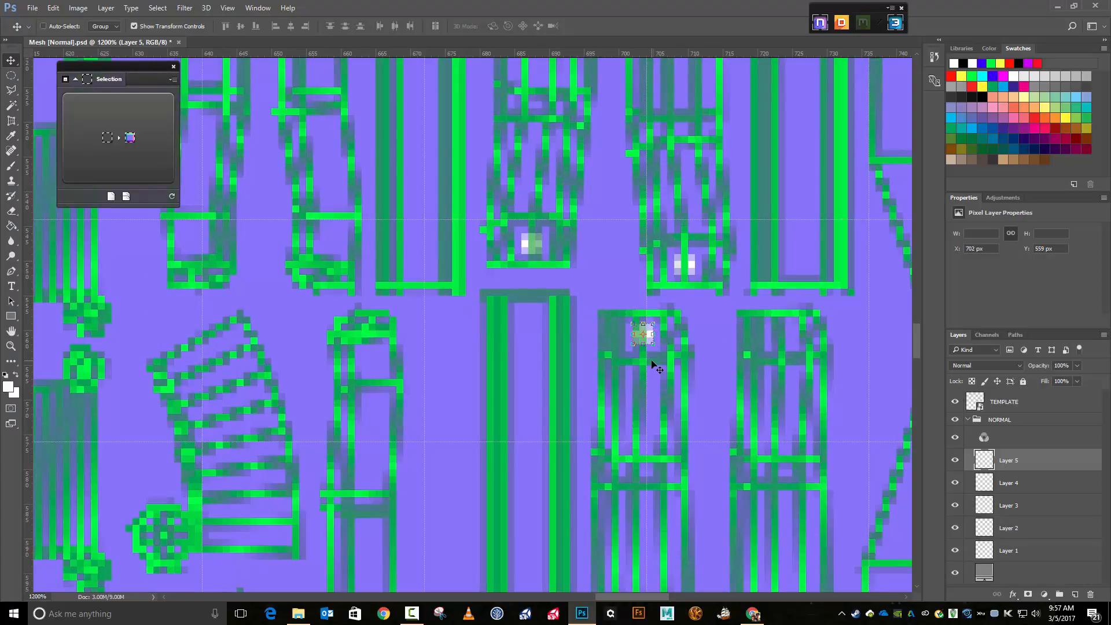
- Paste another octagon copy and nudge it into the upper end of the second segmented shell in that lower row, at X 722, Y 559 px
key("ctrl+v")
key("Right")
key("Right")
key("Right")
key("Right")
key("Right")
key("Right")
key("Right")
key("Right")
key("Right")
key("Right")
key("Right")
key("Right")
key("Right")
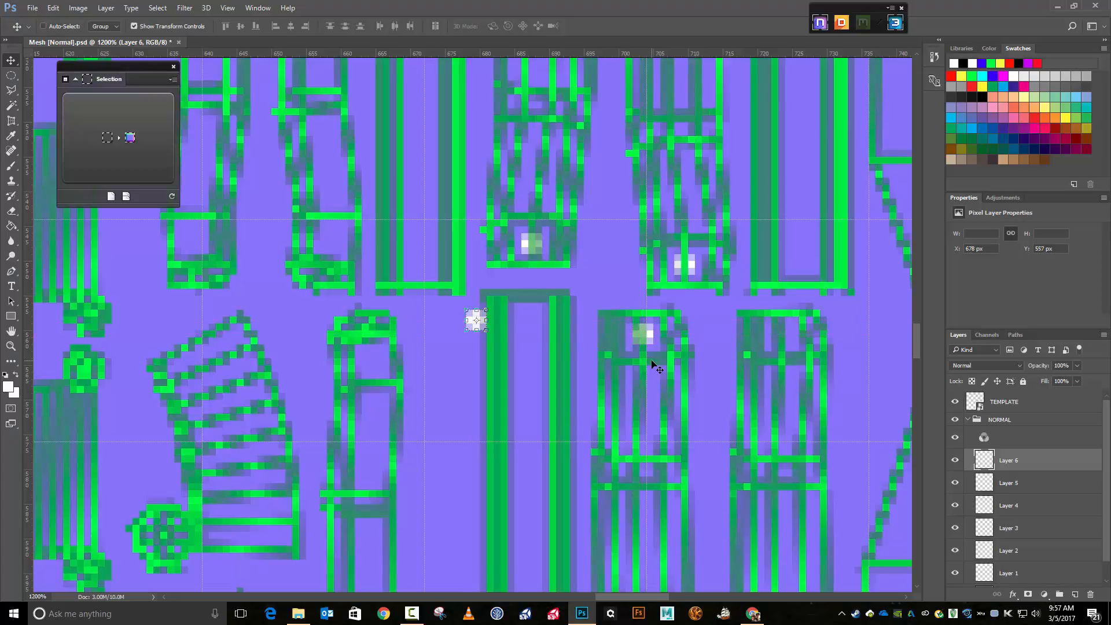
key("Right")
key("Right")
key("Right")
key("Right")
key("Right")
key("Right")
key("Right")
key("Right")
key("Right")
key("Right")
key("Right")
key("Right")
key("Right")
key("Right")
key("Right")
key("Right")
key("Right")
key("Right")
key("Right")
key("Right")
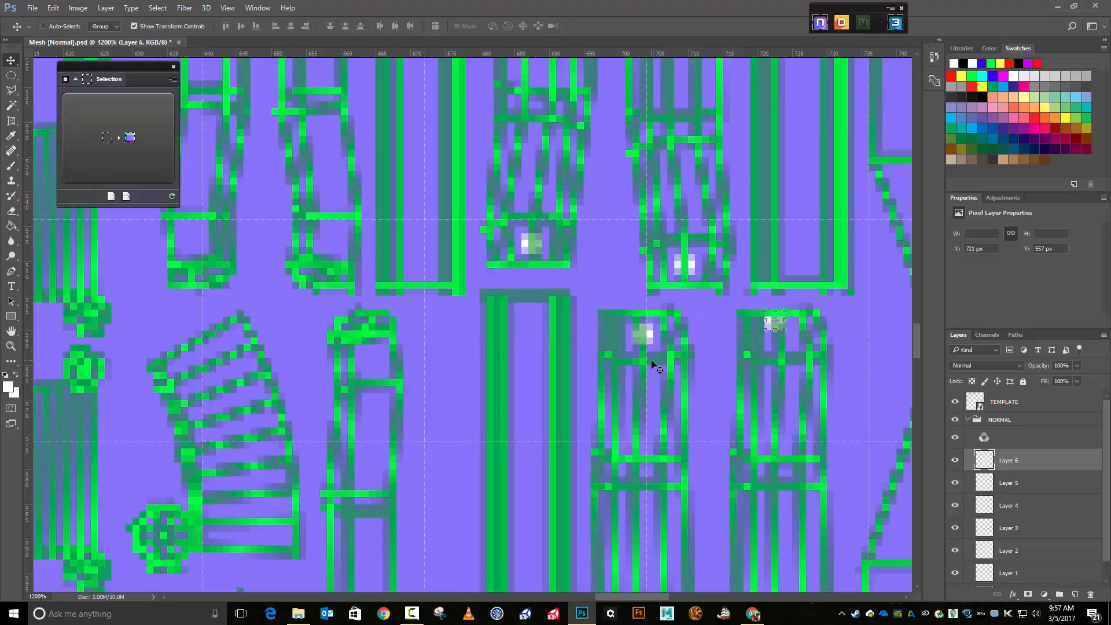
key("Down")
key("Down")
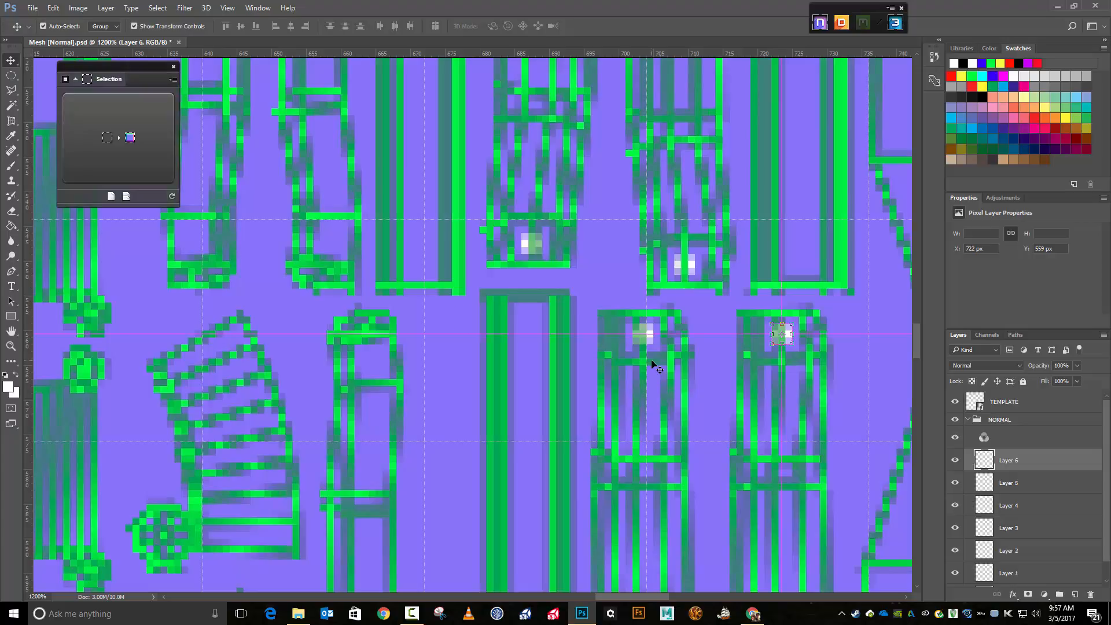
- Paste another octagon copy and nudge it into the lower end of the lower row's first segmented shell, at about X 705, Y 638 px
key("ctrl+v")
scroll(655, 367, "down", 5)
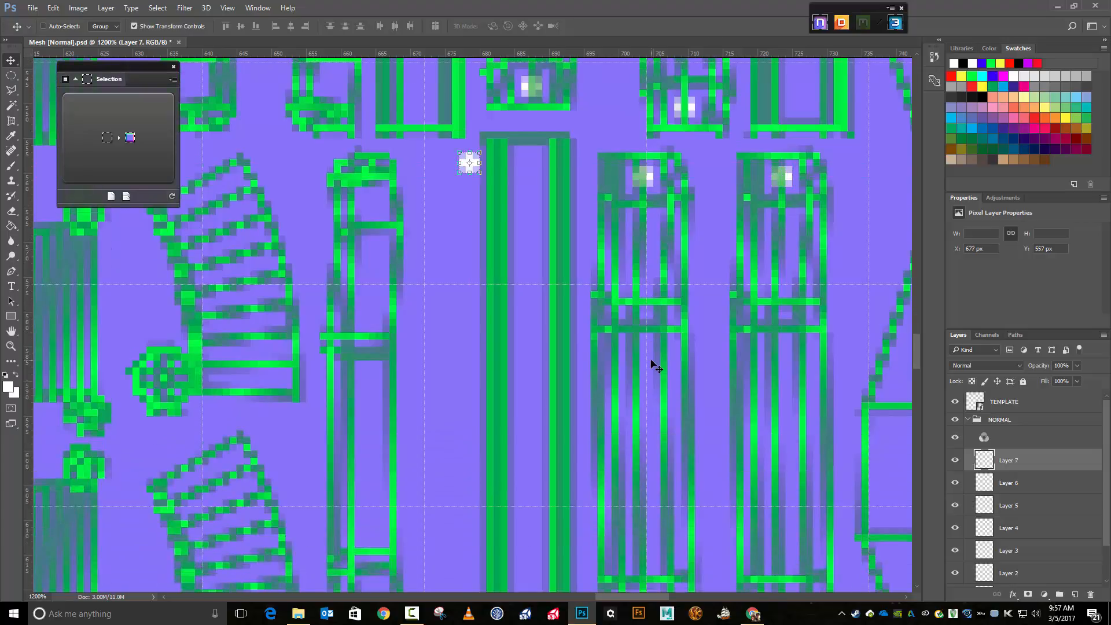
key("Down")
key("Down")
key("Down")
key("Down")
key("Down")
key("Down")
key("Down")
key("Down")
key("Down")
key("Down")
key("Down")
key("Down")
key("Down")
key("Down")
key("Down")
key("Down")
key("Down")
key("Down")
key("Down")
key("Down")
key("Down")
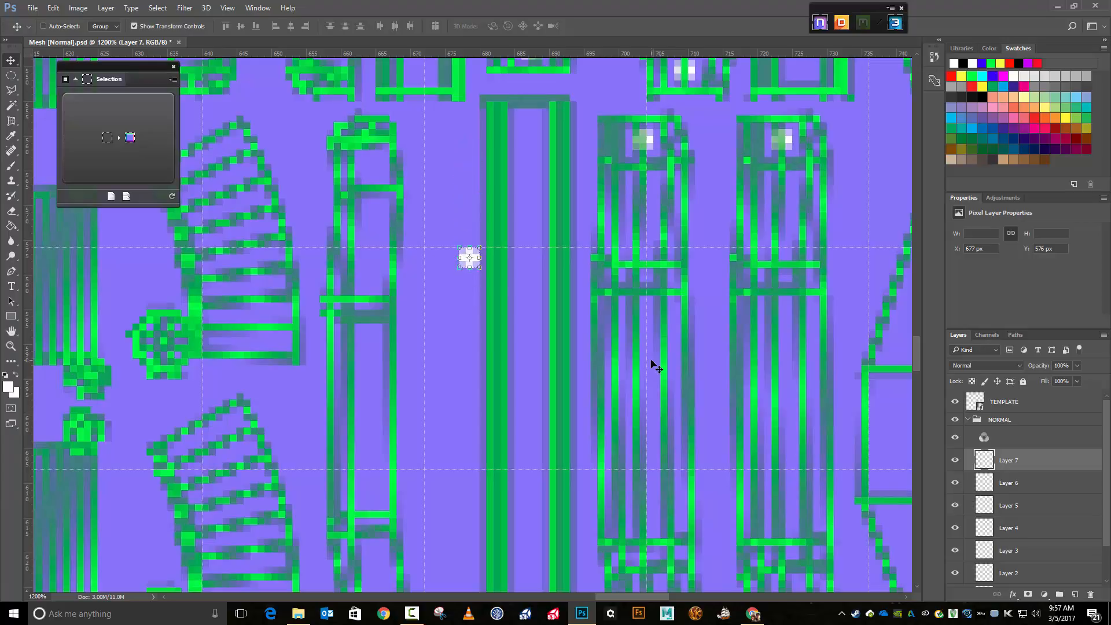
key("Down")
key("Down")
key("Down")
key("Down")
key("Down")
key("Down")
key("Down")
key("Down")
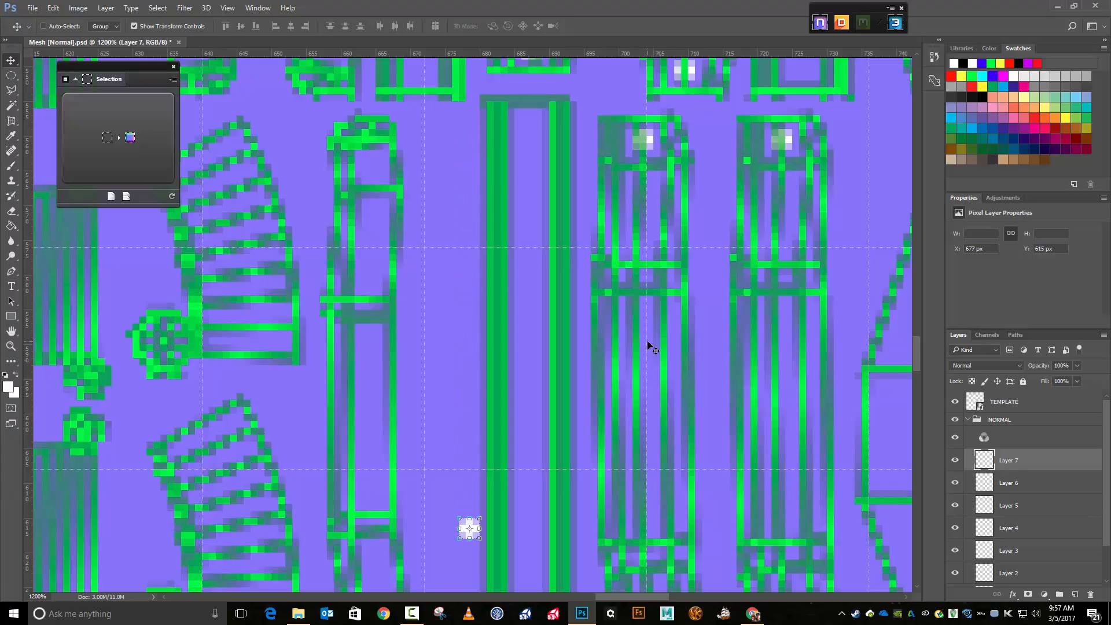
scroll(650, 347, "down", 2)
scroll(651, 347, "down", 2)
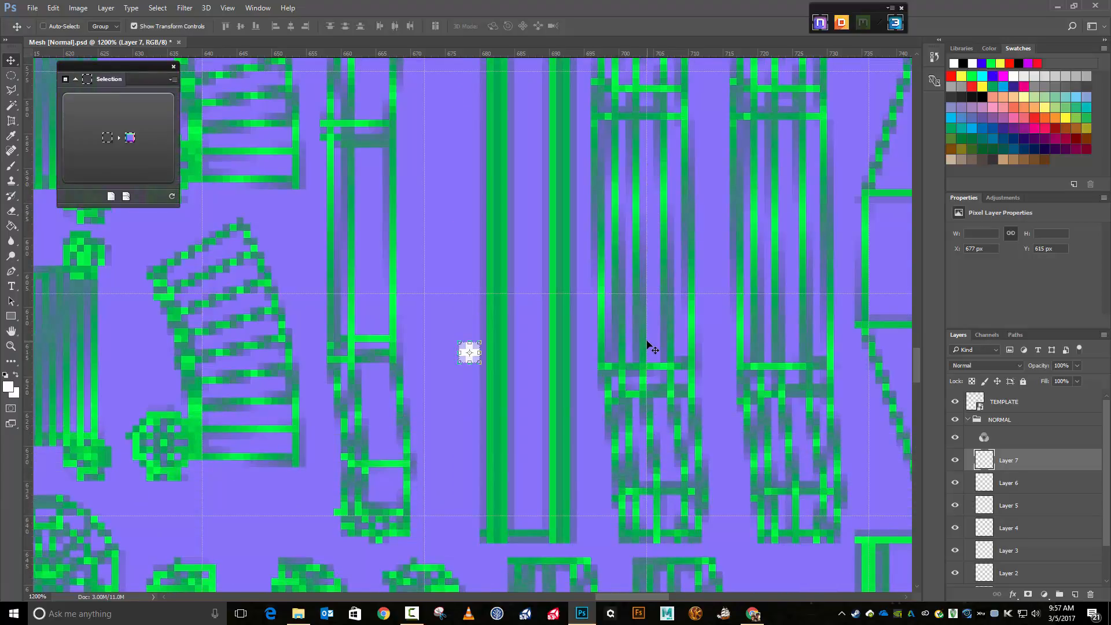
key("Down")
key("Down")
key("Down")
key("Down")
key("Down")
key("Down")
key("Down")
key("Down")
key("Down")
key("Down")
key("Down")
key("Down")
key("Down")
key("Down")
key("Down")
key("Down")
key("Down")
key("Down")
key("Down")
key("Down")
key("Down")
key("Down")
key("Down")
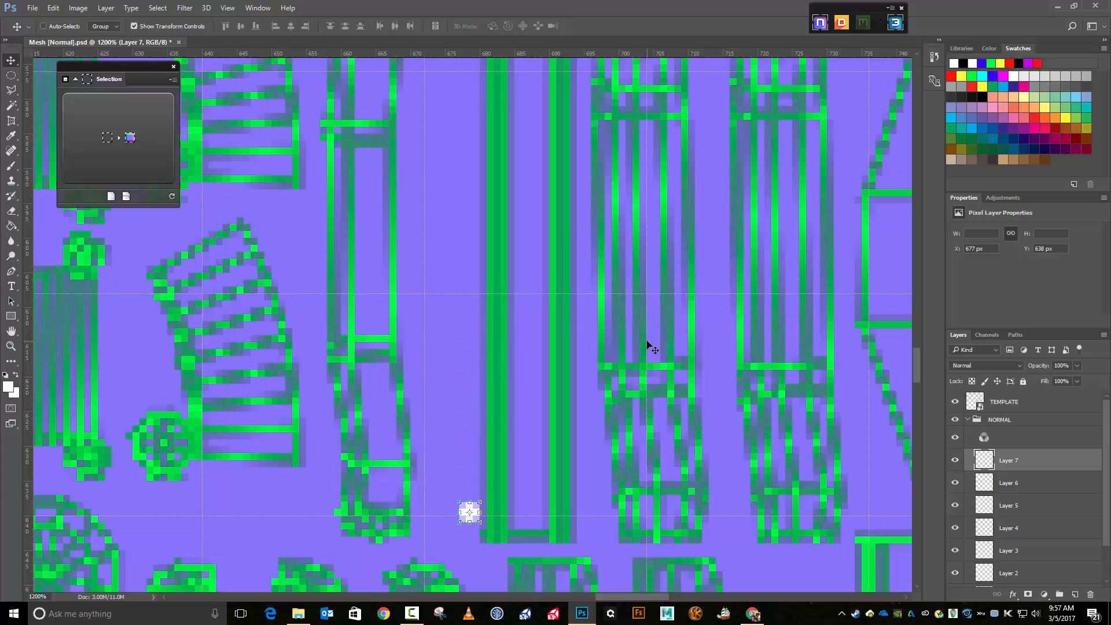
key("Right")
key("Right")
key("Right")
key("Right")
key("Right")
key("Right")
key("Right")
key("Right")
key("Right")
key("Right")
key("Right")
key("Right")
key("Right")
key("Right")
key("Right")
key("Right")
key("Right")
key("Right")
key("Right")
key("Right")
key("Right")
key("Right")
key("Right")
key("Right")
key("Right")
key("Right")
key("Right")
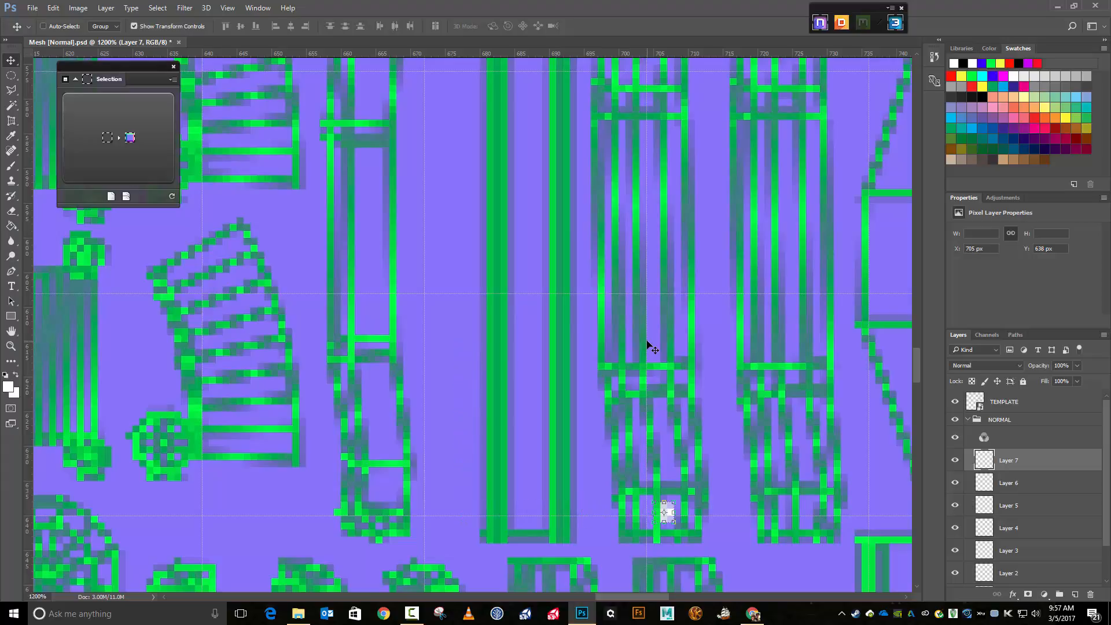
key("Left")
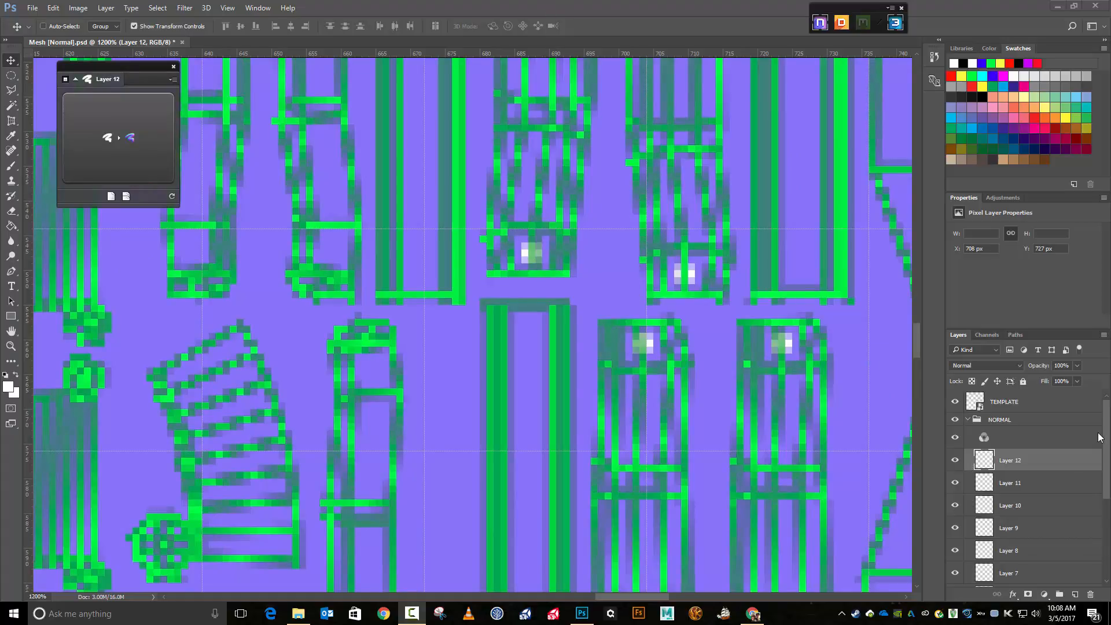
- Select the octagon layers from Layer 12 down to Layer 1 and merge them into a single layer
scroll(1100, 438, "down", 3)
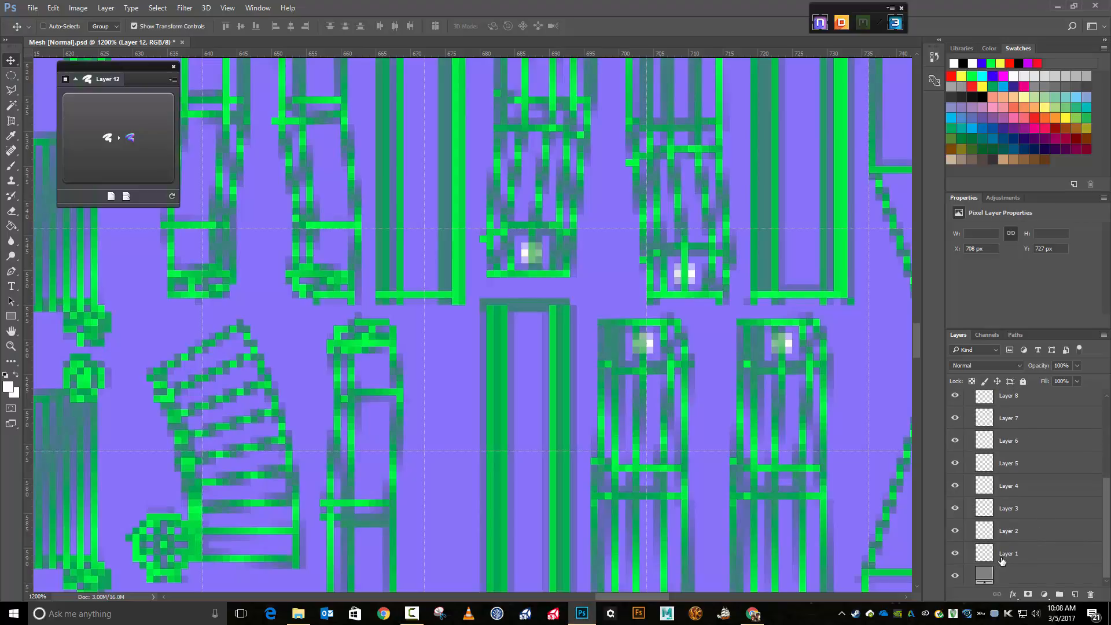
left_click(1008, 554, "shift")
scroll(1037, 497, "up", 4)
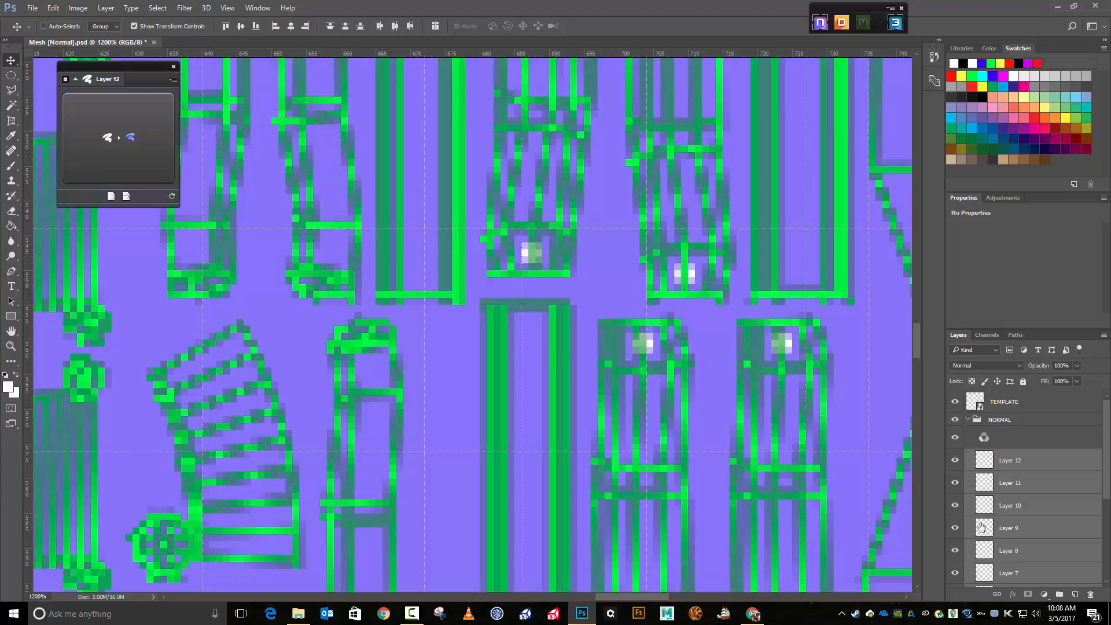
scroll(1047, 503, "down", 3)
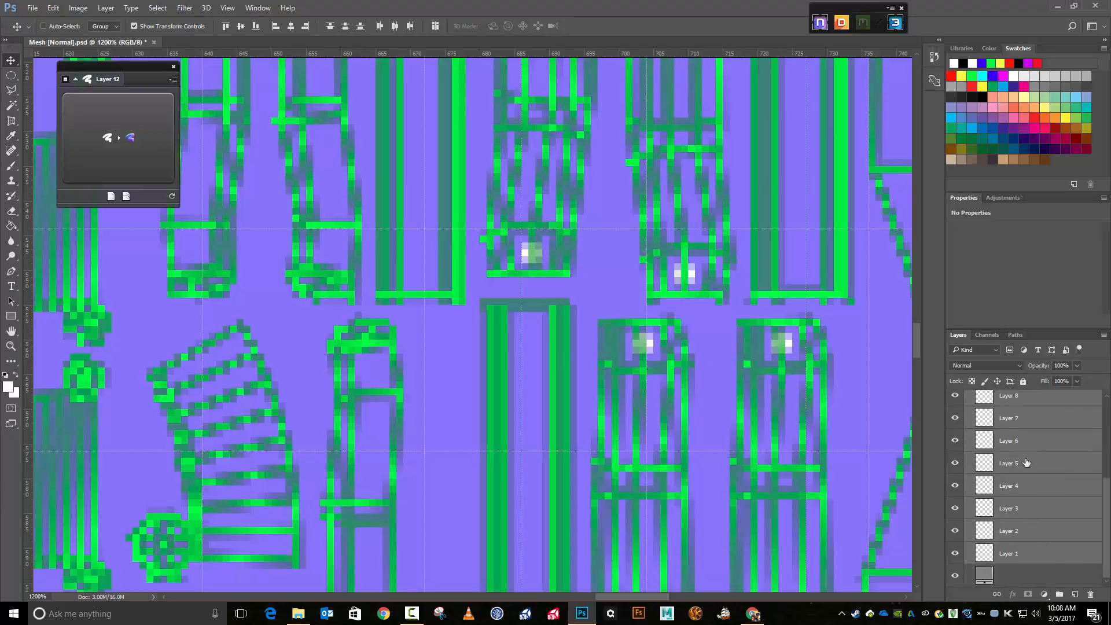
scroll(1017, 434, "down", 1)
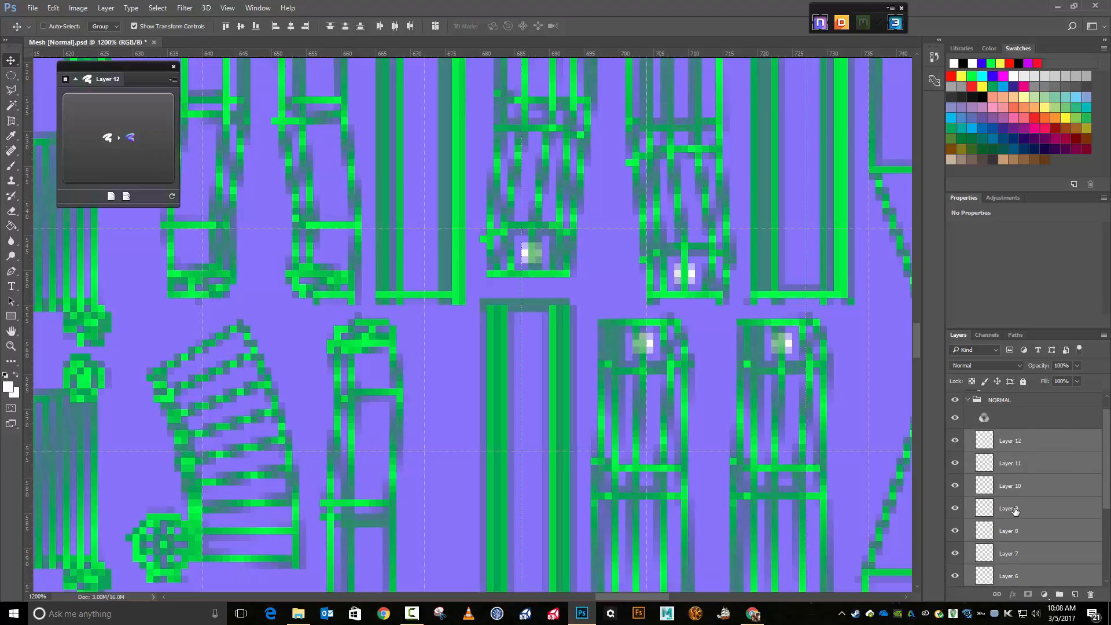
right_click(1021, 471)
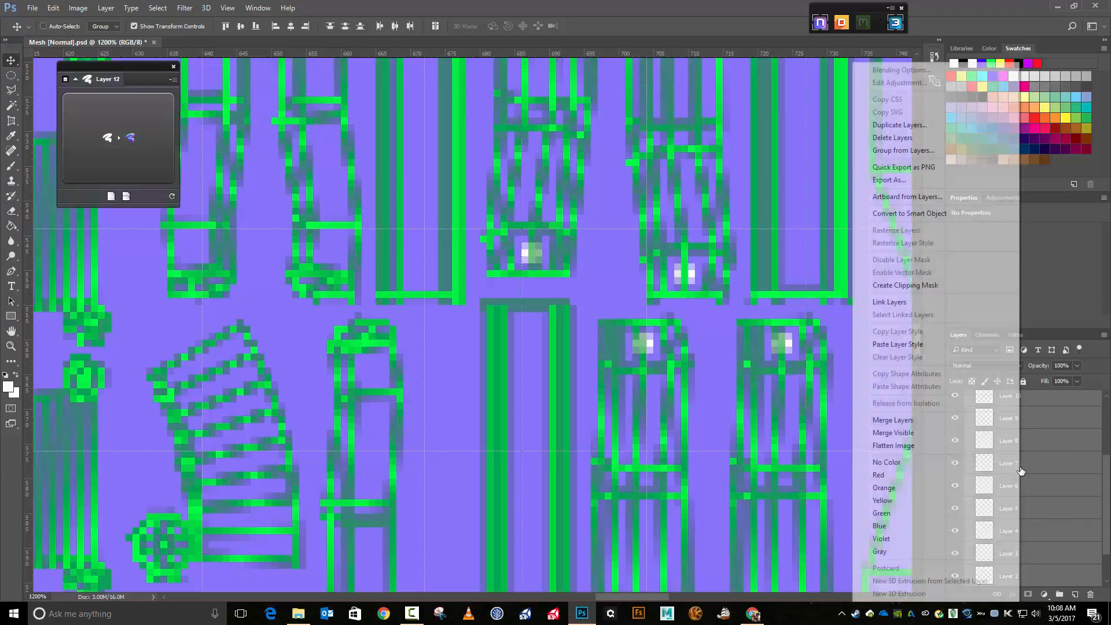
left_click(922, 421)
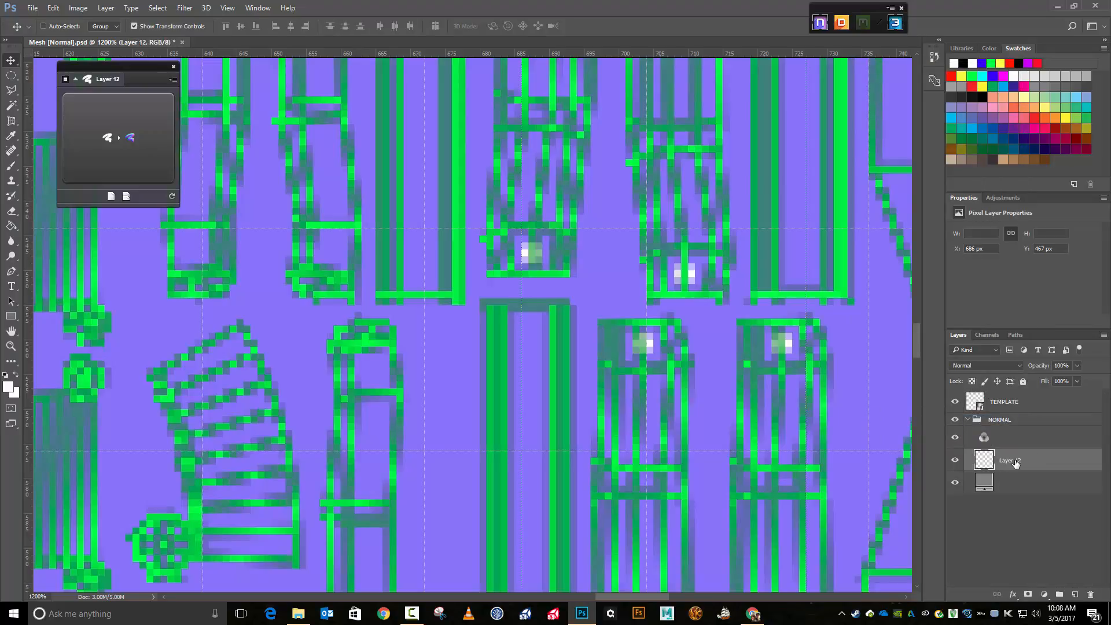
- Rename the merged octagon layer as Handle Bolts
double_click(1018, 459)
type("Handle Bolts")
key("Return")
- Hide the TEMPLATE layer and convert the Handle Bolts layer into beveled normal-map detail
left_click(955, 403)
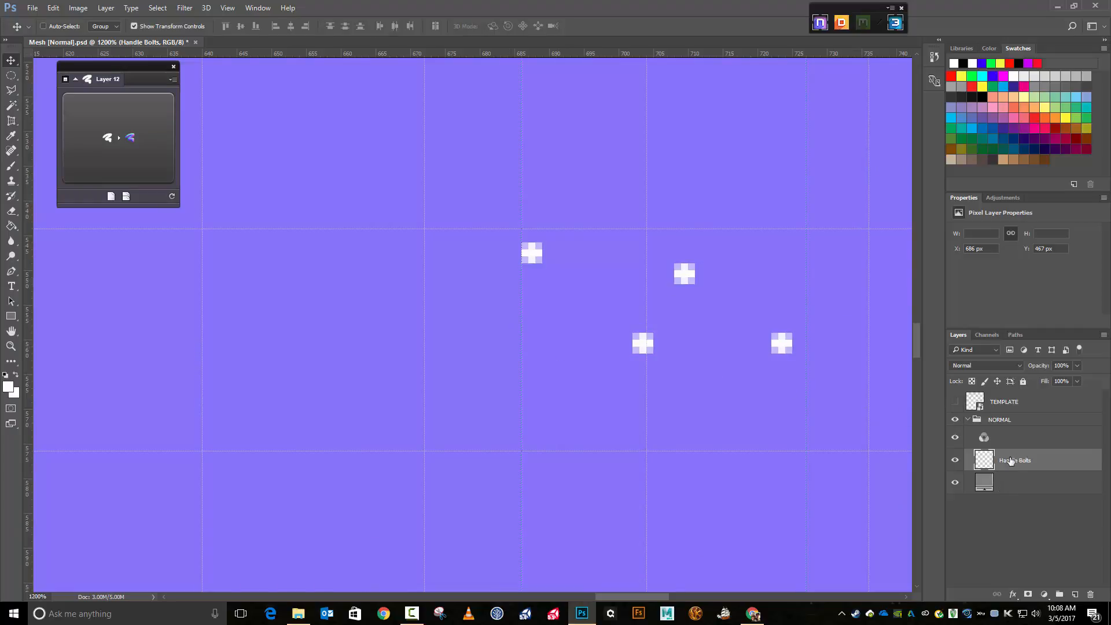
left_click(126, 147)
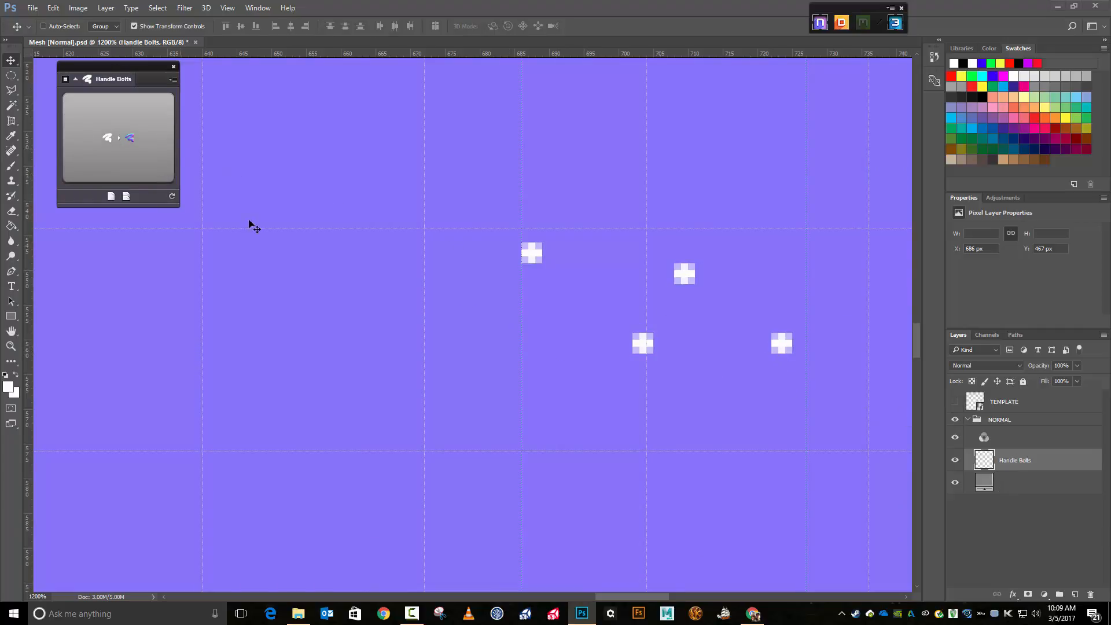
left_click(118, 130)
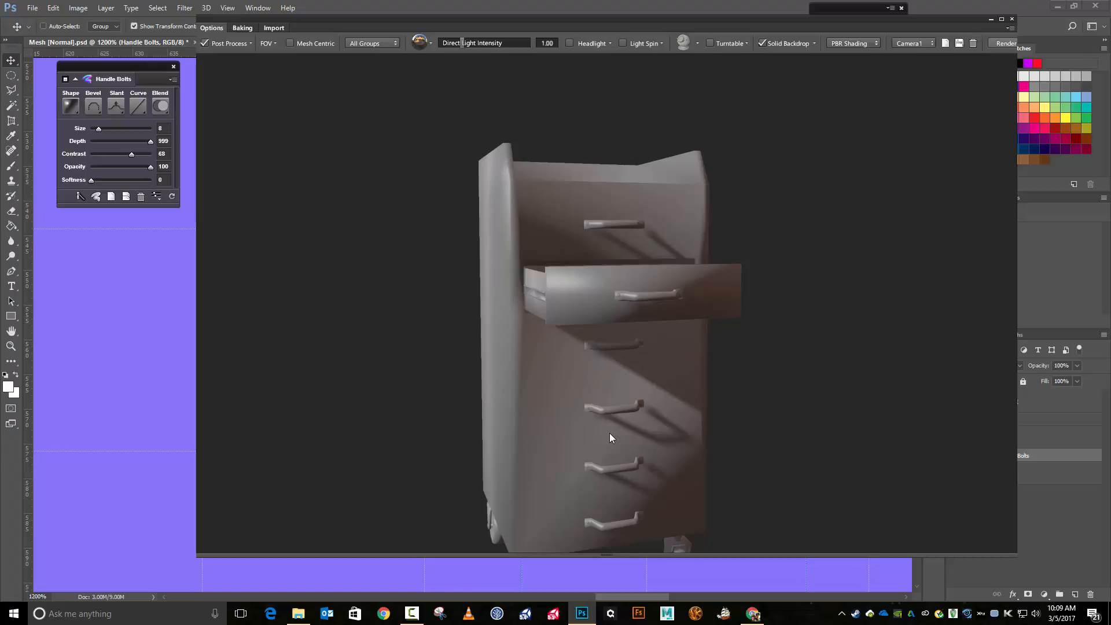
- Examine the bolts on the drawer handles in the 3D preview from several angles, close up and under changed lighting
scroll(610, 438, "up", 10)
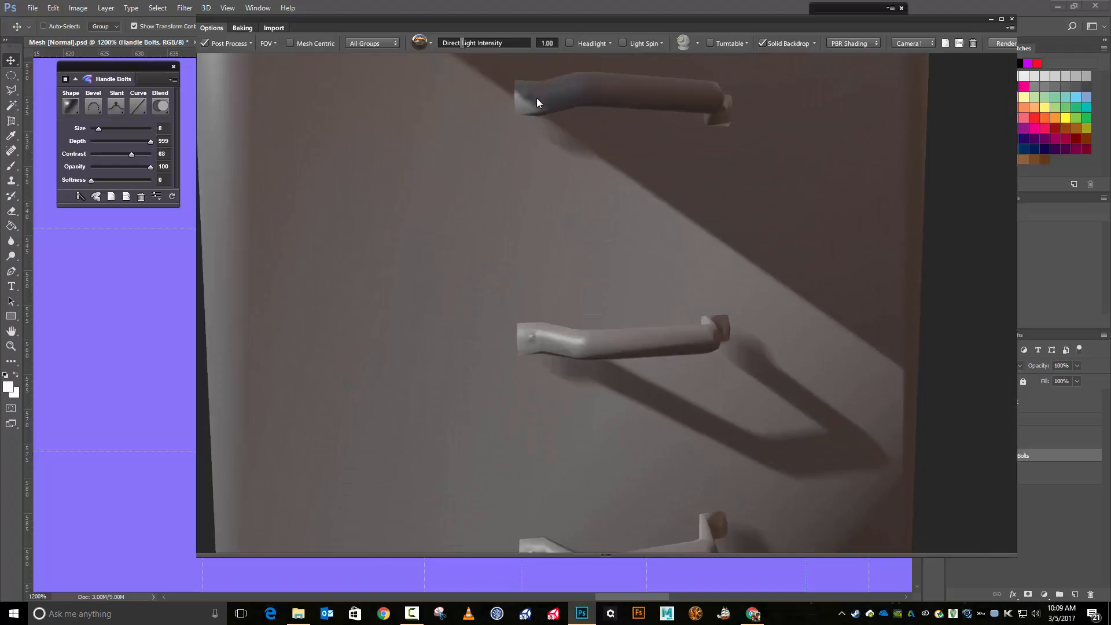
scroll(536, 98, "down", 10)
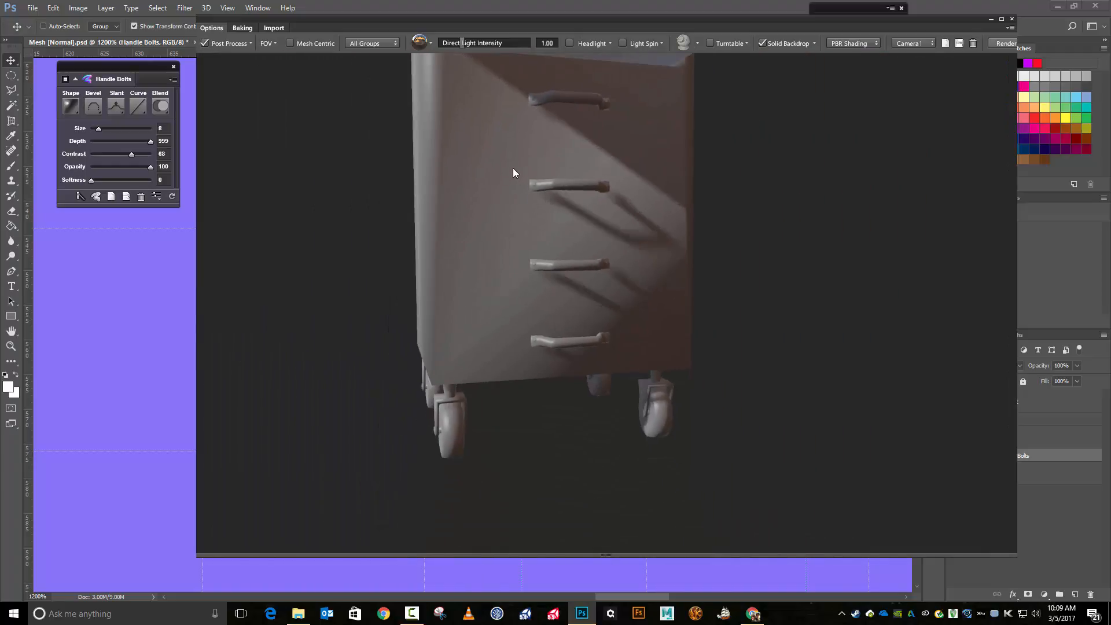
left_click_drag(512, 169, 524, 280)
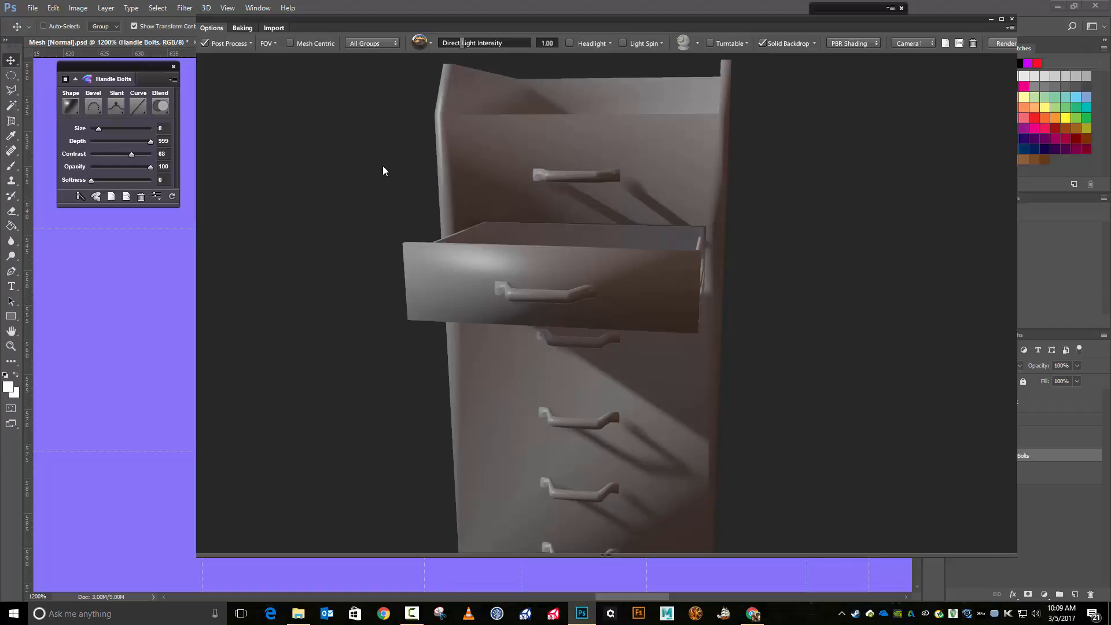
left_click_drag(383, 165, 508, 267)
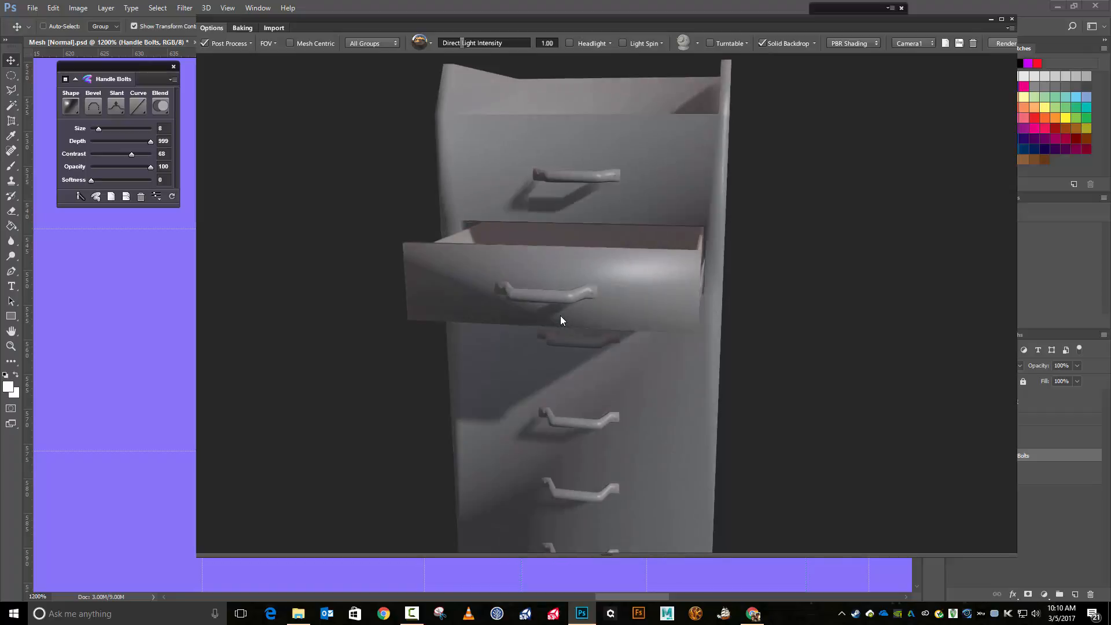
scroll(622, 328, "up", 3)
scroll(623, 329, "up", 5)
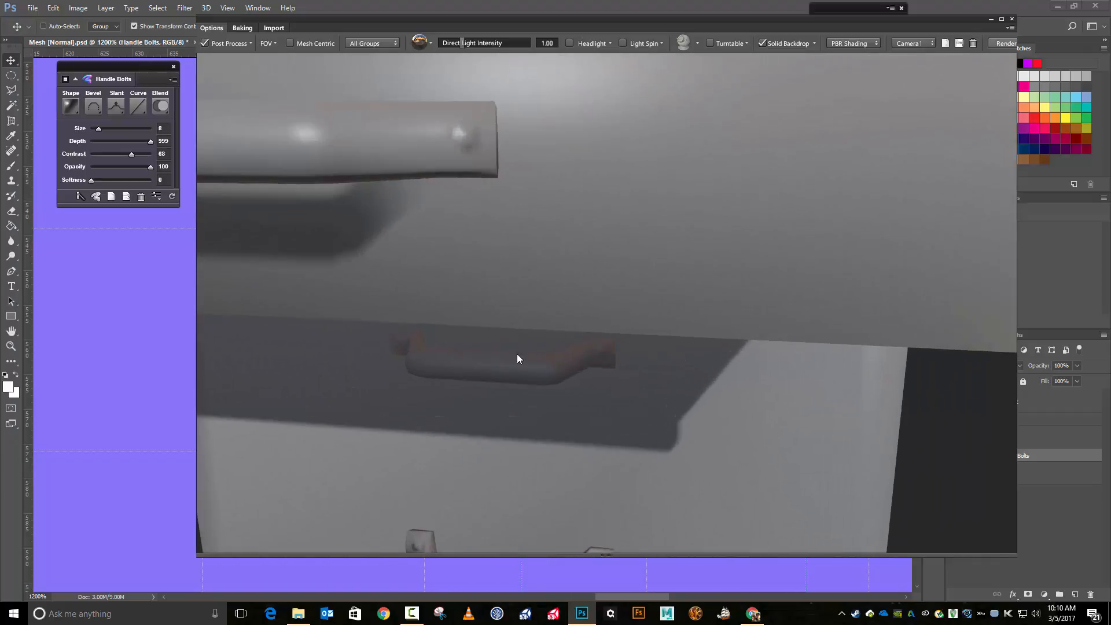
left_click_drag(517, 359, 554, 398)
scroll(554, 398, "down", 3)
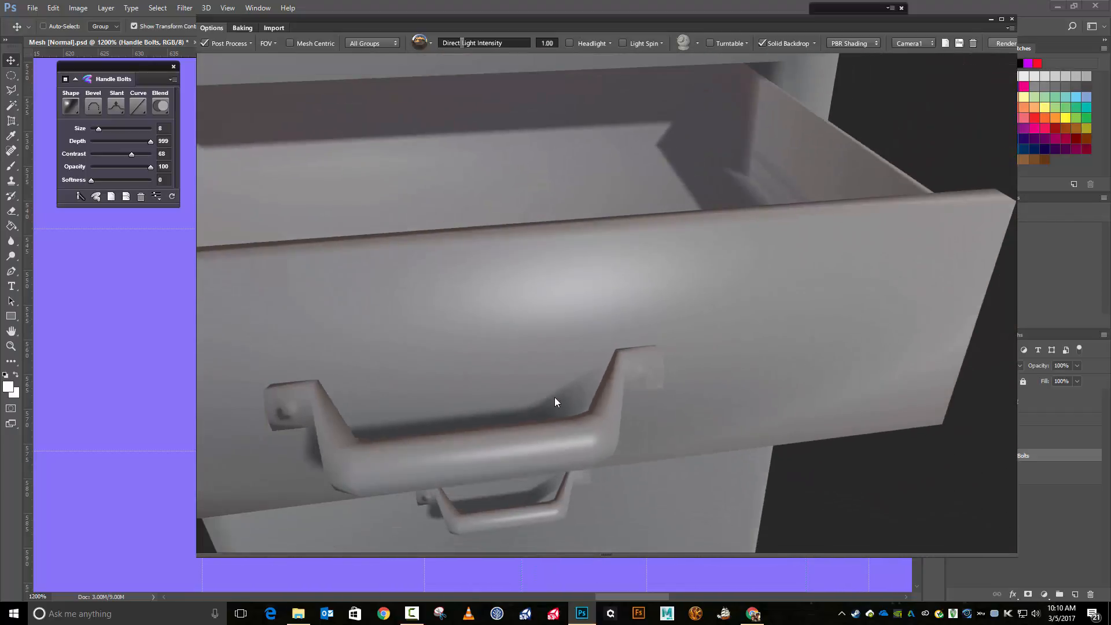
scroll(554, 397, "down", 5)
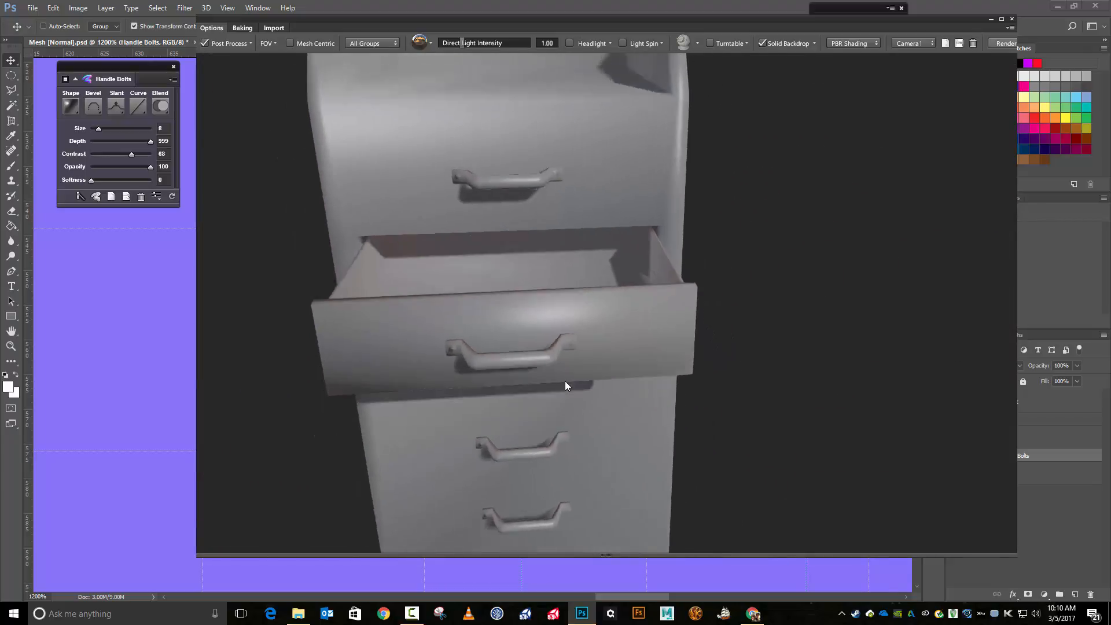
left_click_drag(565, 381, 539, 366)
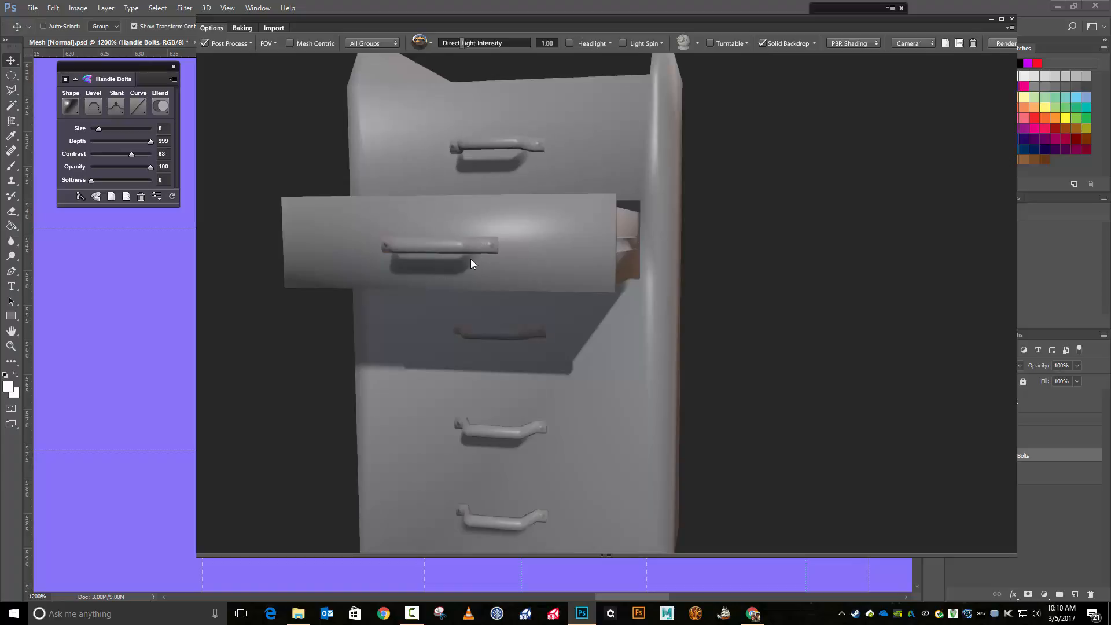
scroll(470, 258, "down", 1)
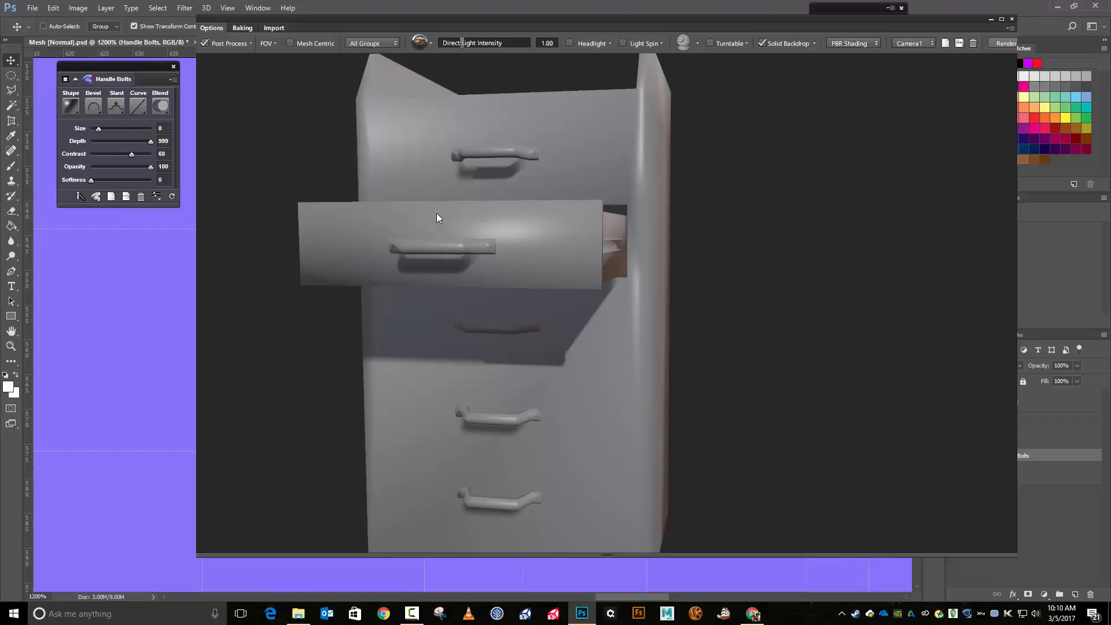
- Compare the Emboss and Inner bevel types on the Handle Bolts detail and set the bevel to Emboss
left_click(93, 107)
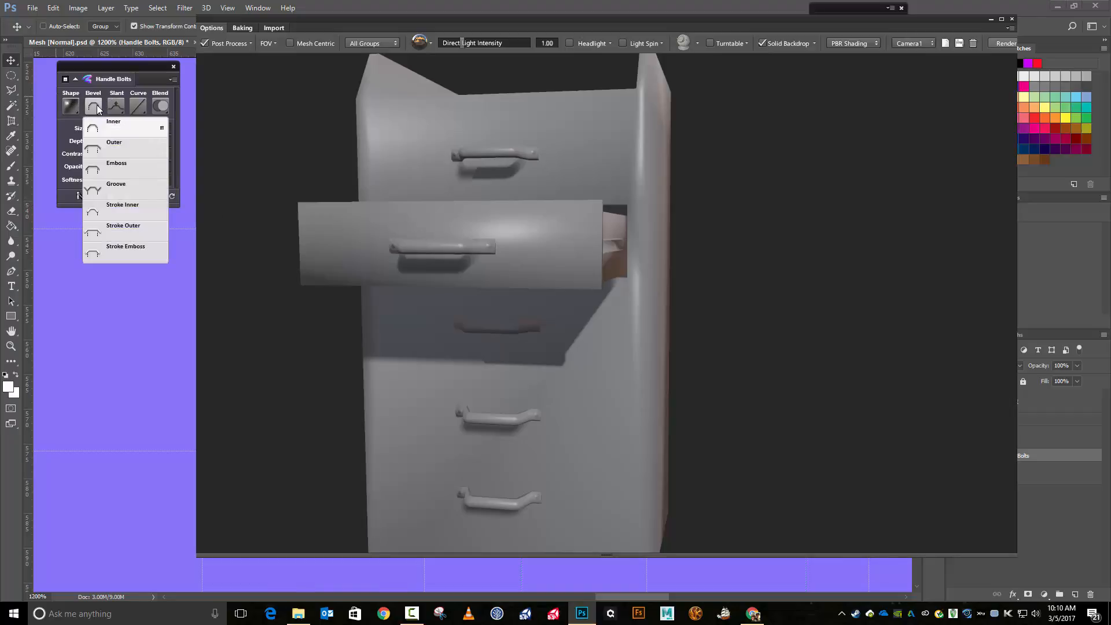
left_click(118, 169)
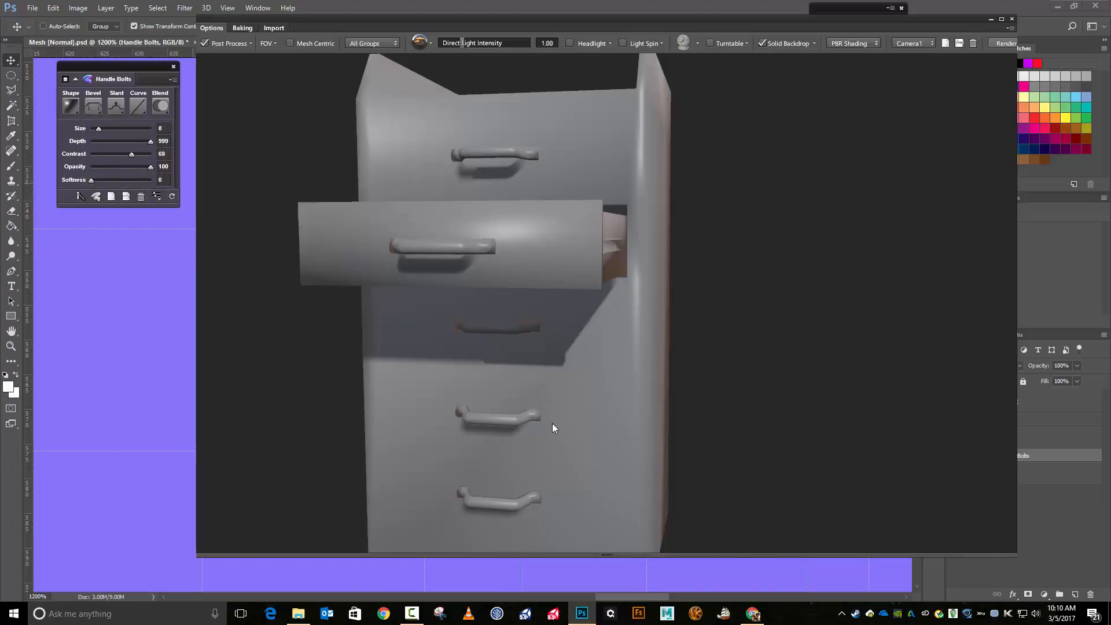
left_click(93, 106)
left_click(96, 126)
left_click(90, 107)
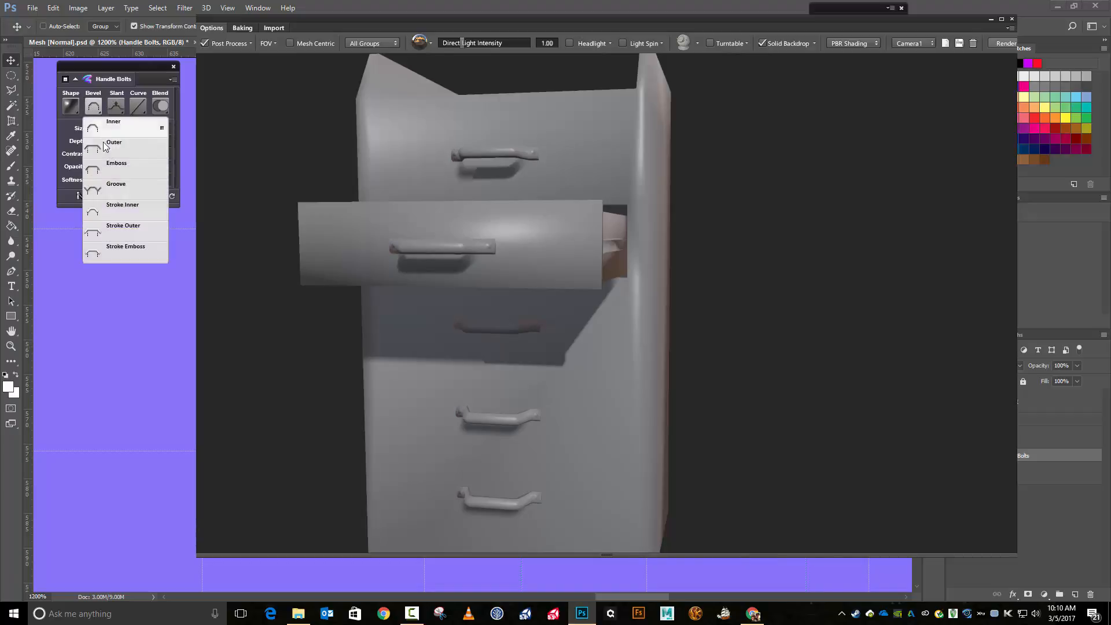
left_click(118, 168)
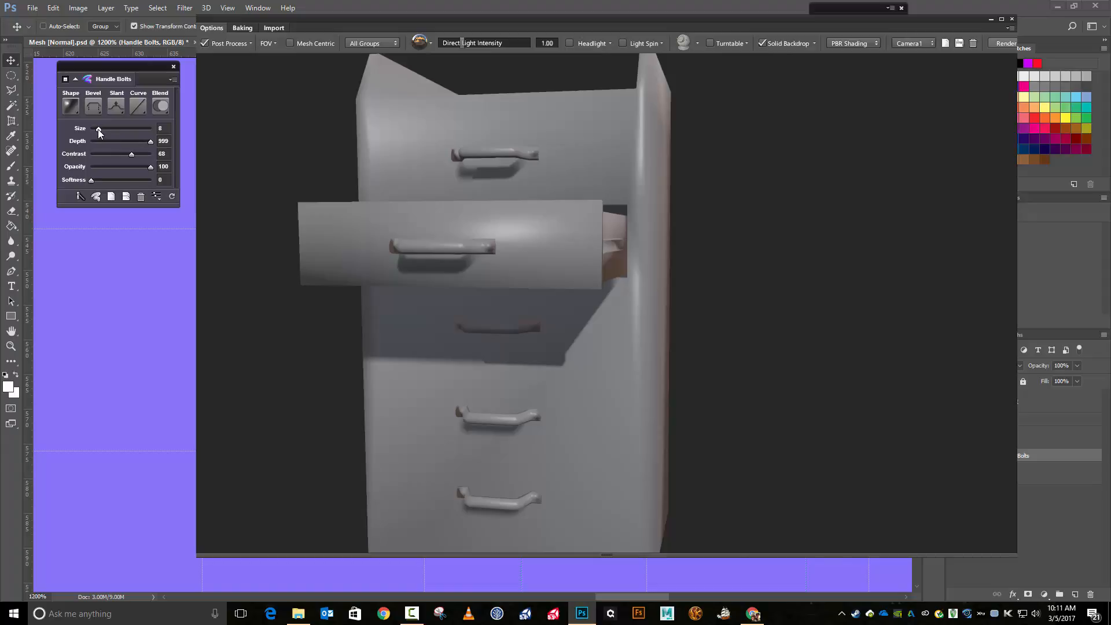
- Set the Handle Bolts bevel size to 2 and view the whole cart in the 3D preview
left_click_drag(98, 129, 93, 129)
mouse_move(427, 213)
left_mouse_down()
mouse_move(459, 164)
mouse_move(453, 219)
mouse_move(485, 223)
mouse_move(525, 208)
mouse_move(465, 225)
mouse_move(429, 206)
left_mouse_up()
scroll(526, 210, "down", 5)
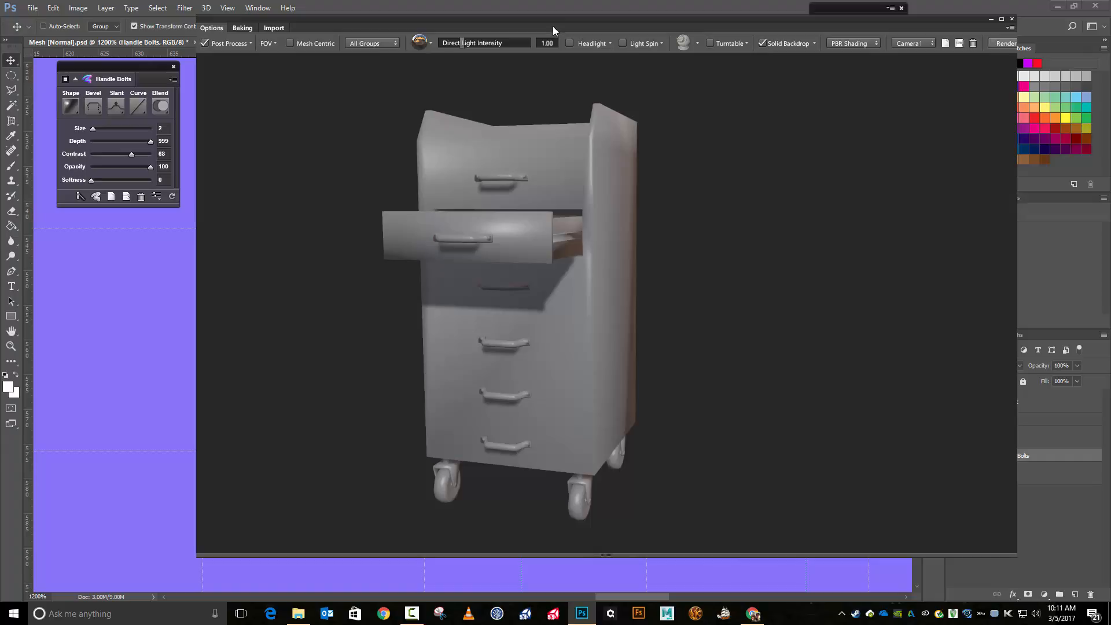
- Move the 3D preview aside to show the TEMPLATE layer over the bolts, and bring the preview back
left_click_drag(553, 26, 1110, 18)
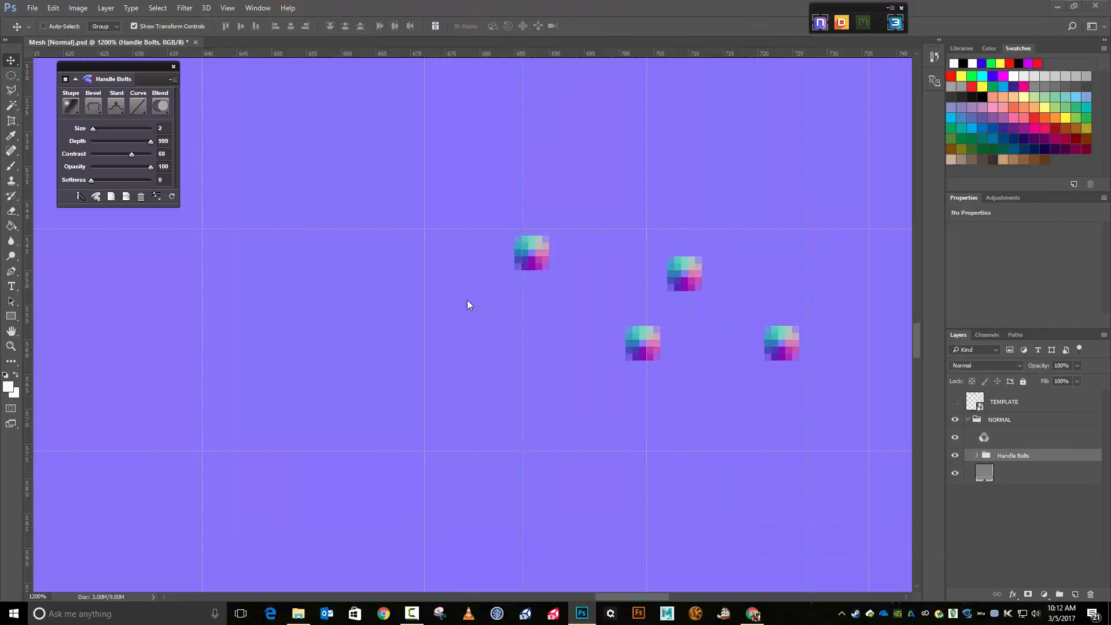
left_click(954, 402)
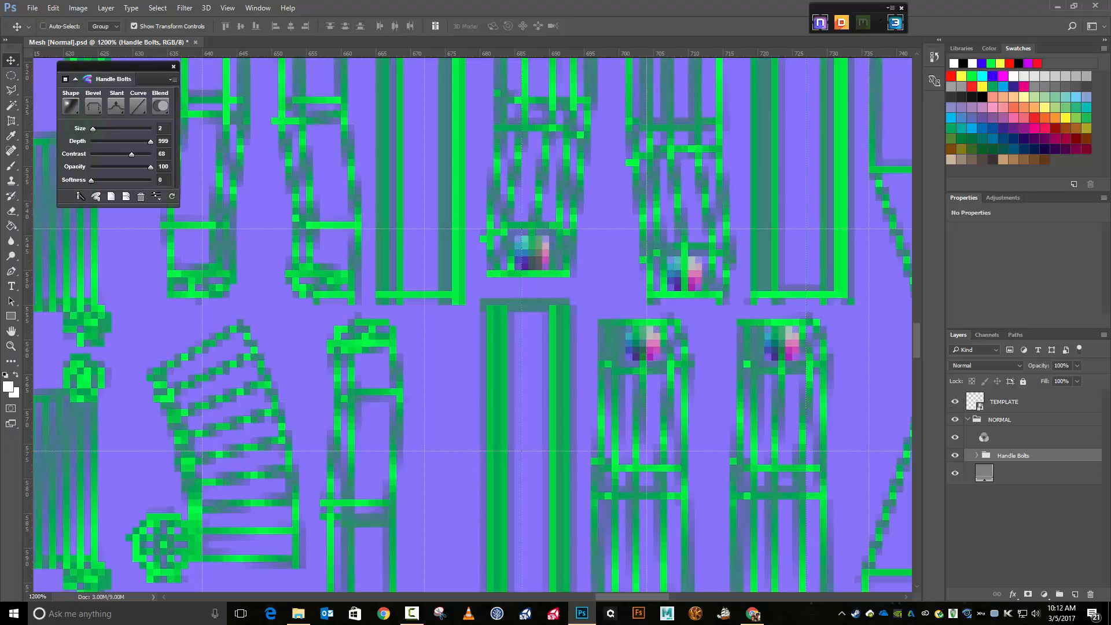
left_click_drag(1110, 46, 634, 40)
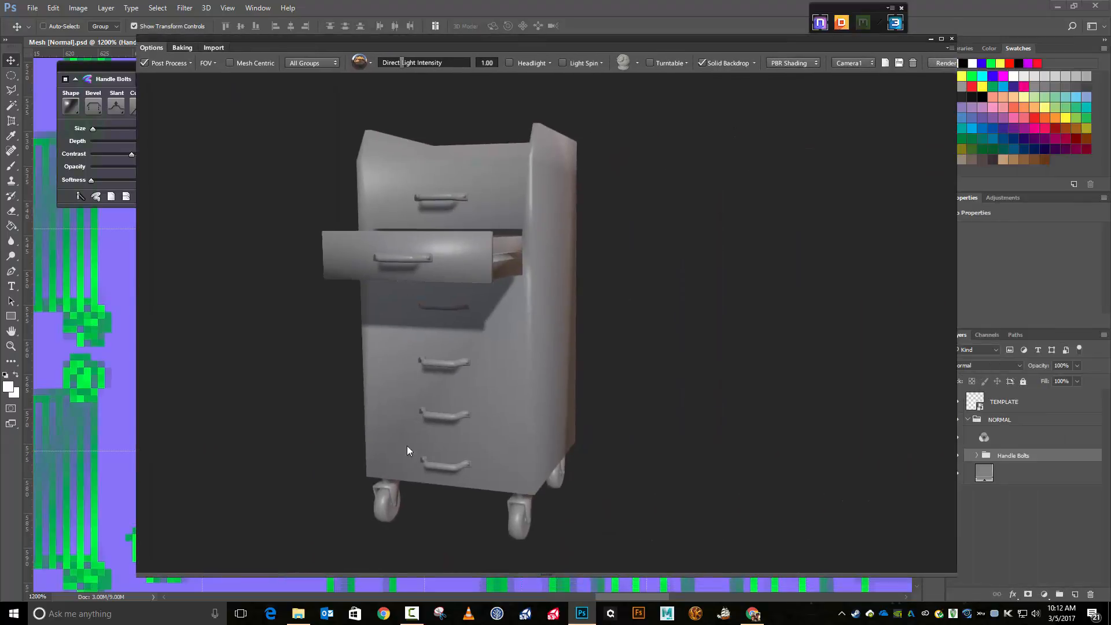
- Switch to Chrome, search Google Images for "tool box" and look through the results
left_click(753, 613)
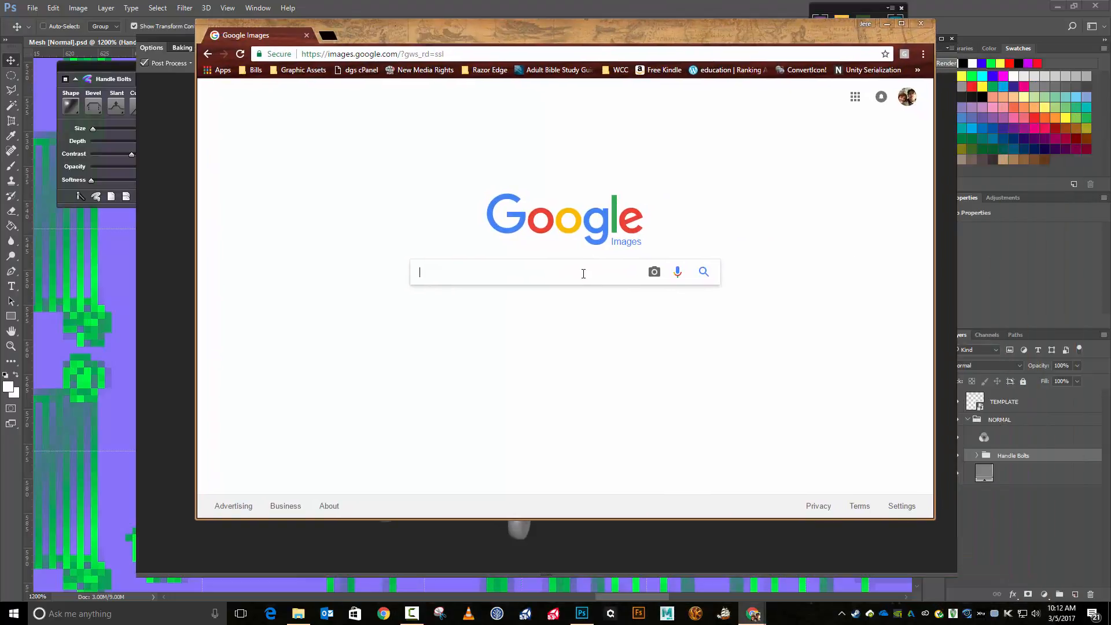
type("tool box")
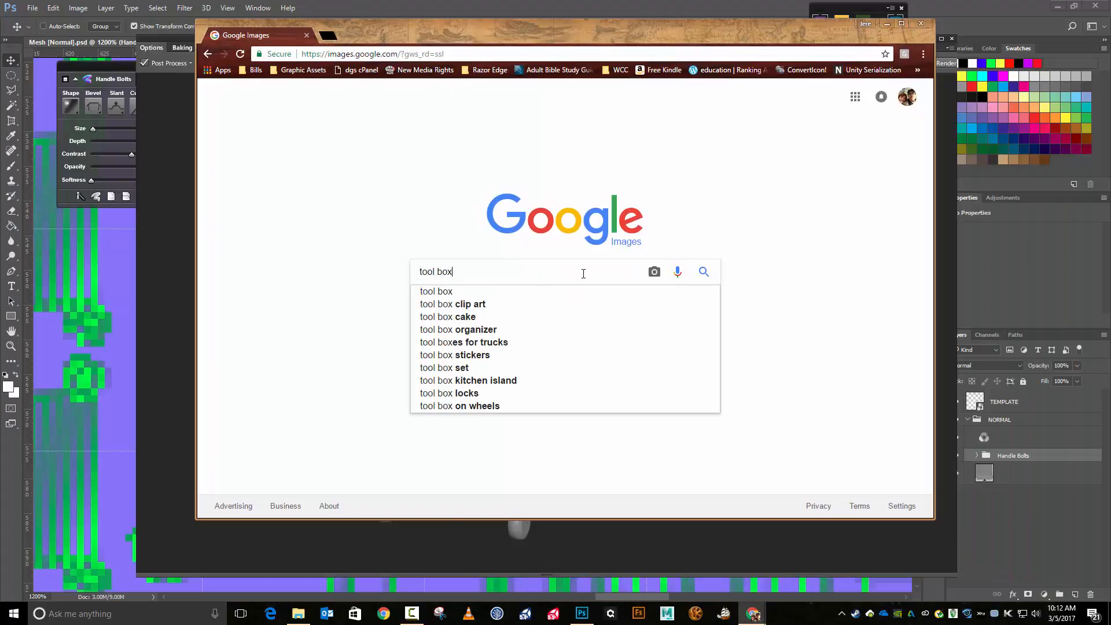
key("Return")
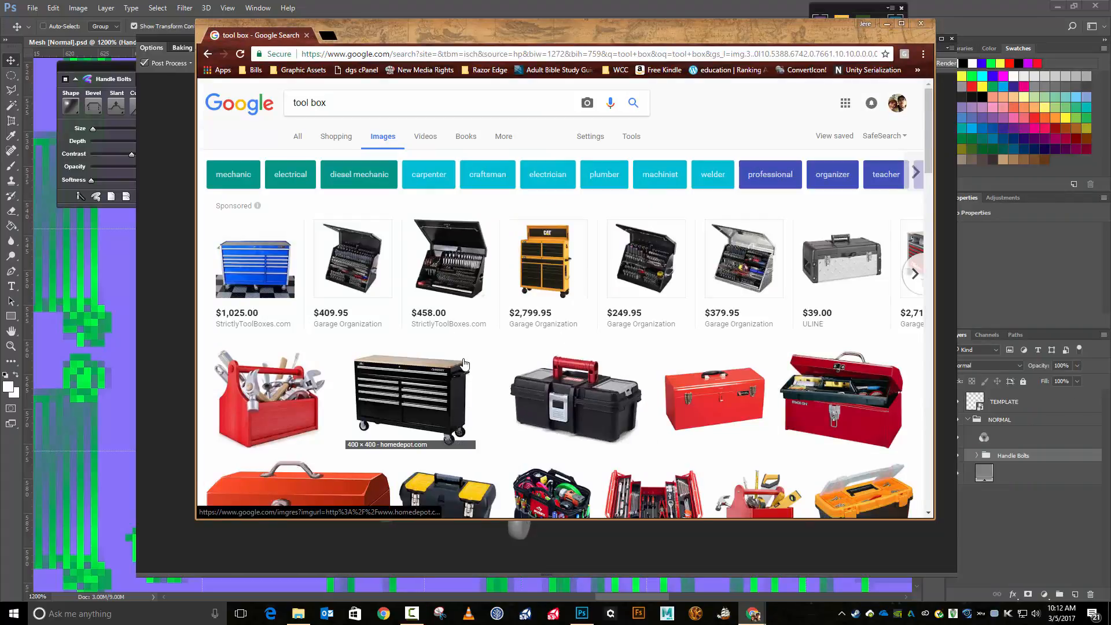
scroll(540, 322, "down", 10)
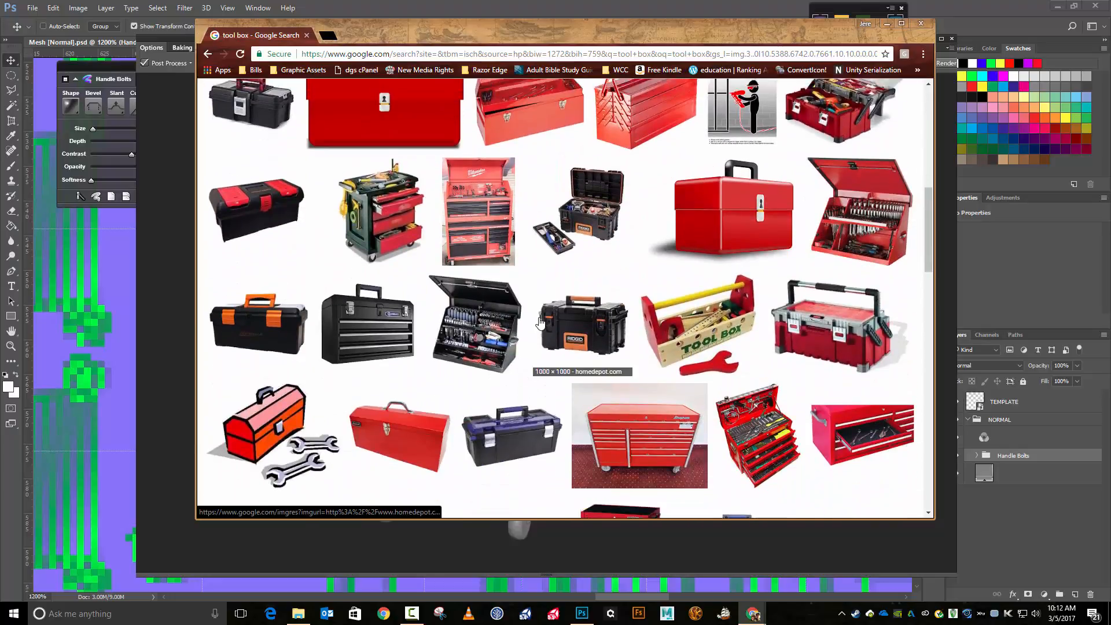
scroll(540, 322, "up", 9)
scroll(540, 322, "up", 1)
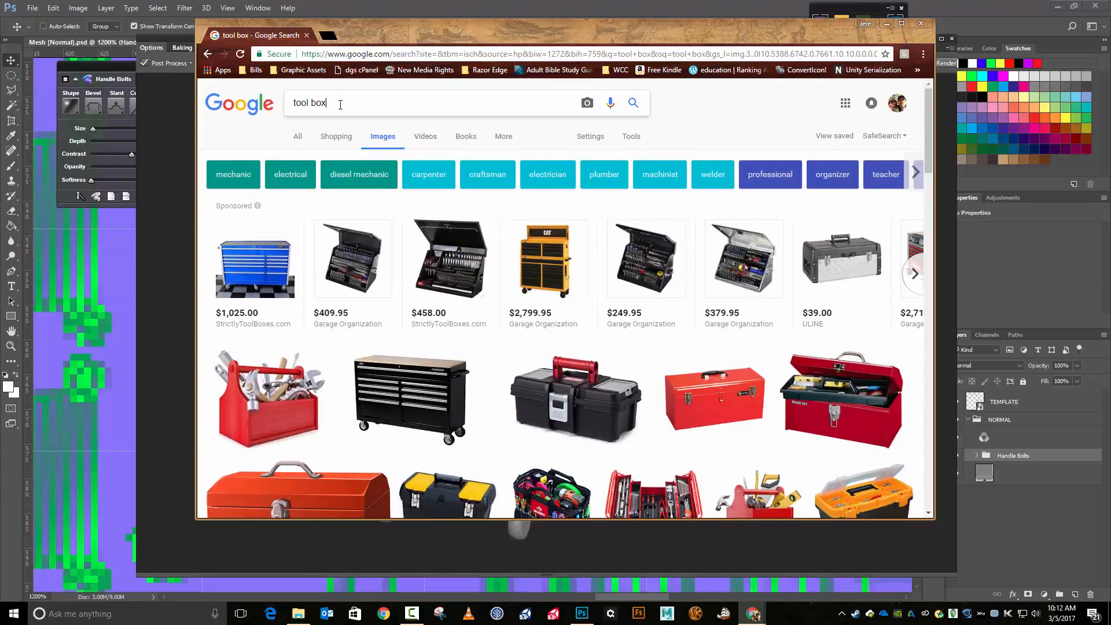
- Refine the image search to "wheeled tool box" and browse the pictures for a similar cart
type("wheeled")
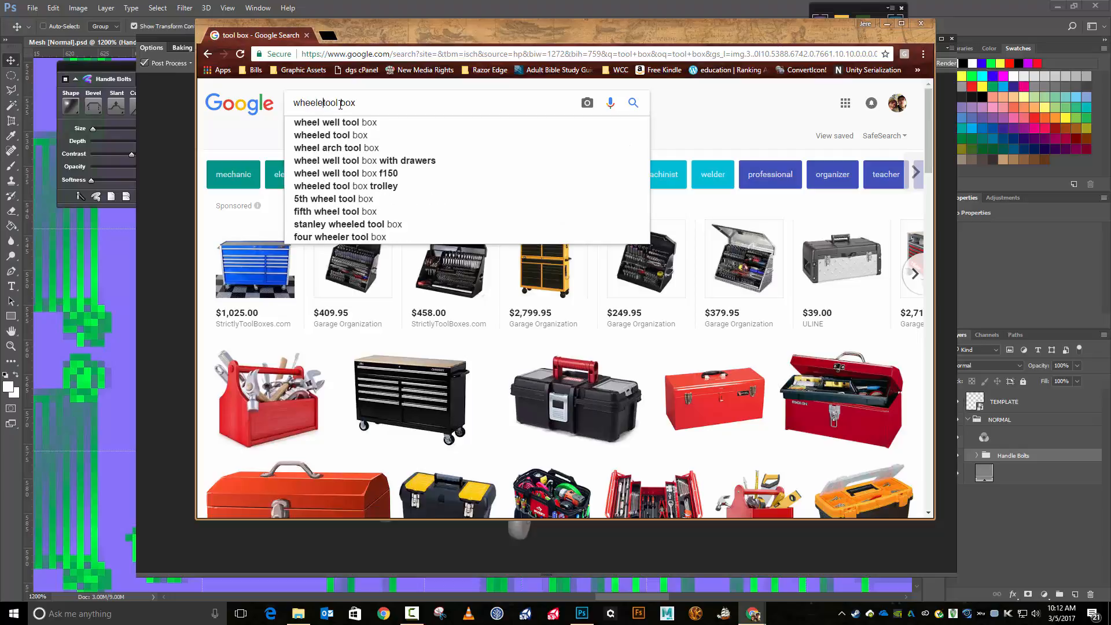
key("Return")
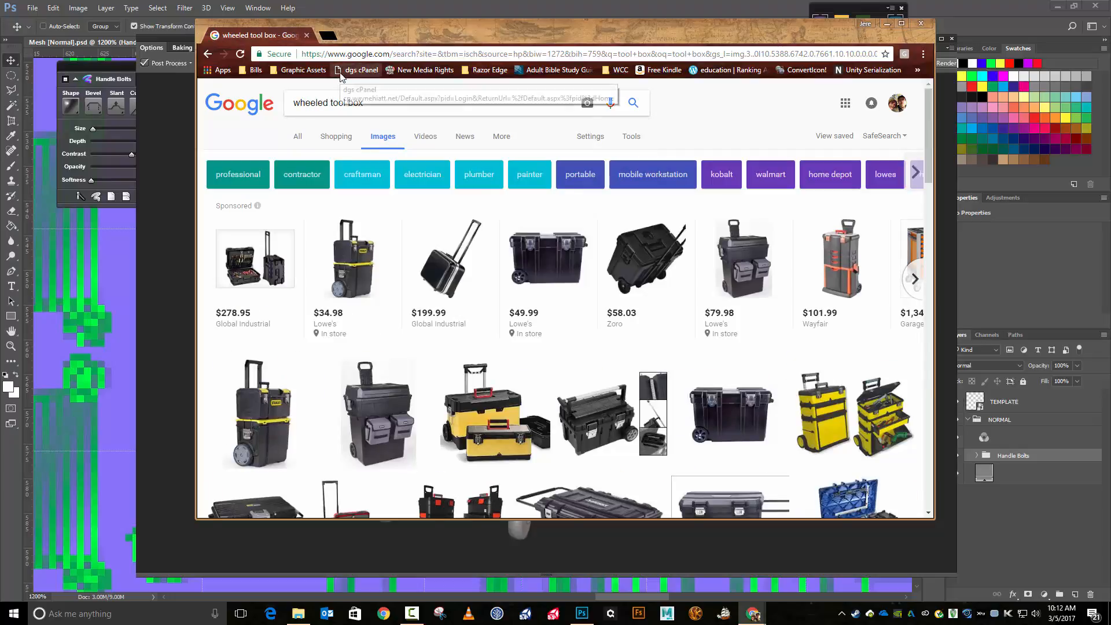
scroll(468, 288, "down", 7)
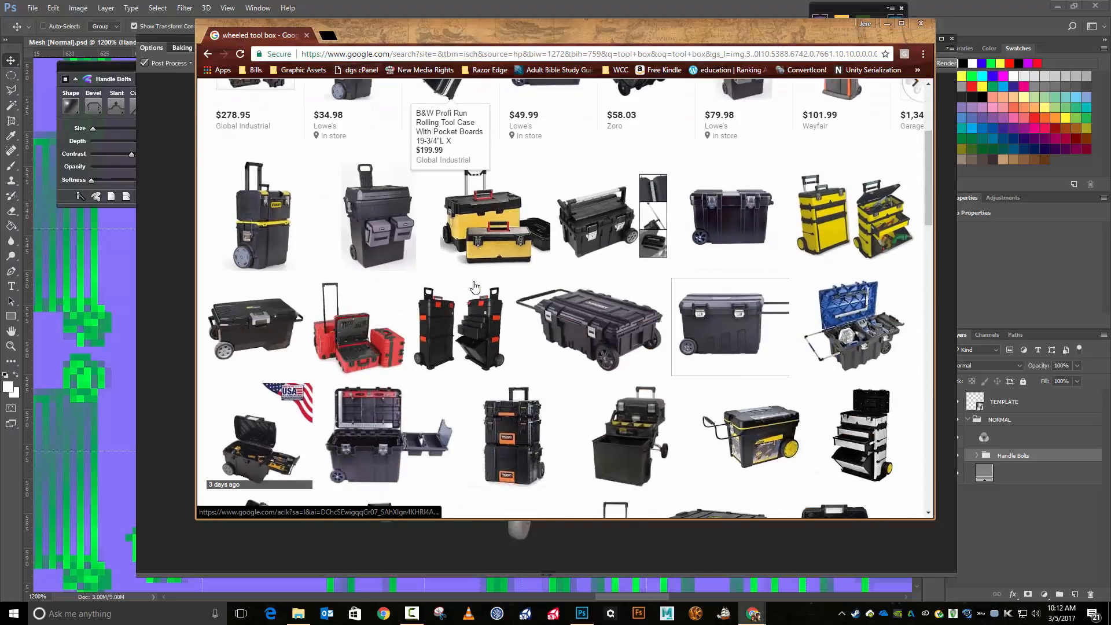
scroll(474, 286, "down", 2)
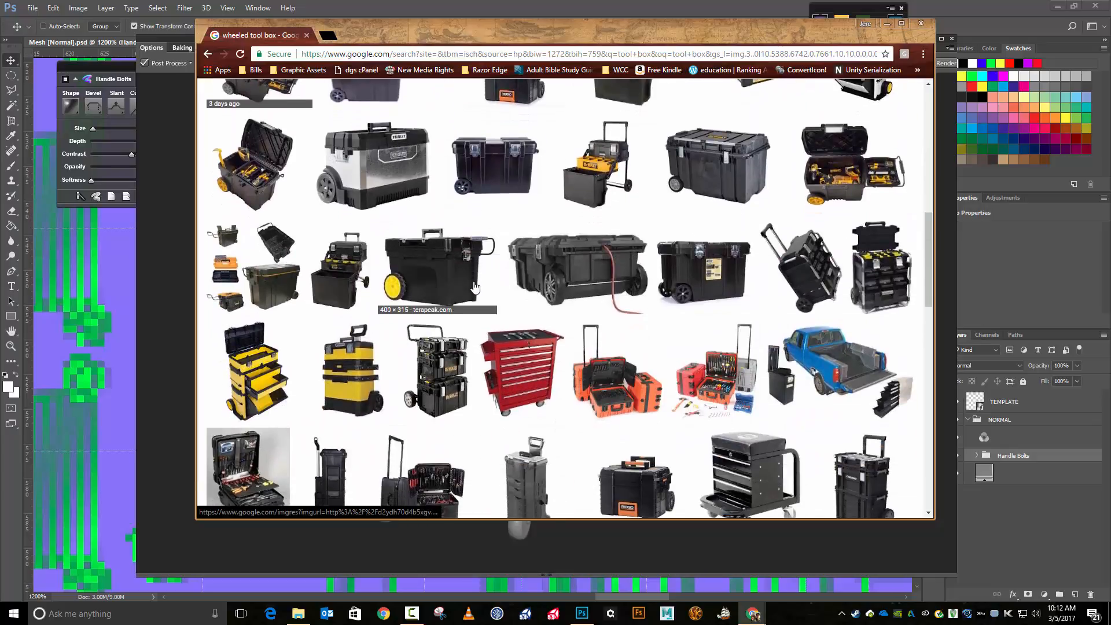
scroll(475, 286, "up", 10)
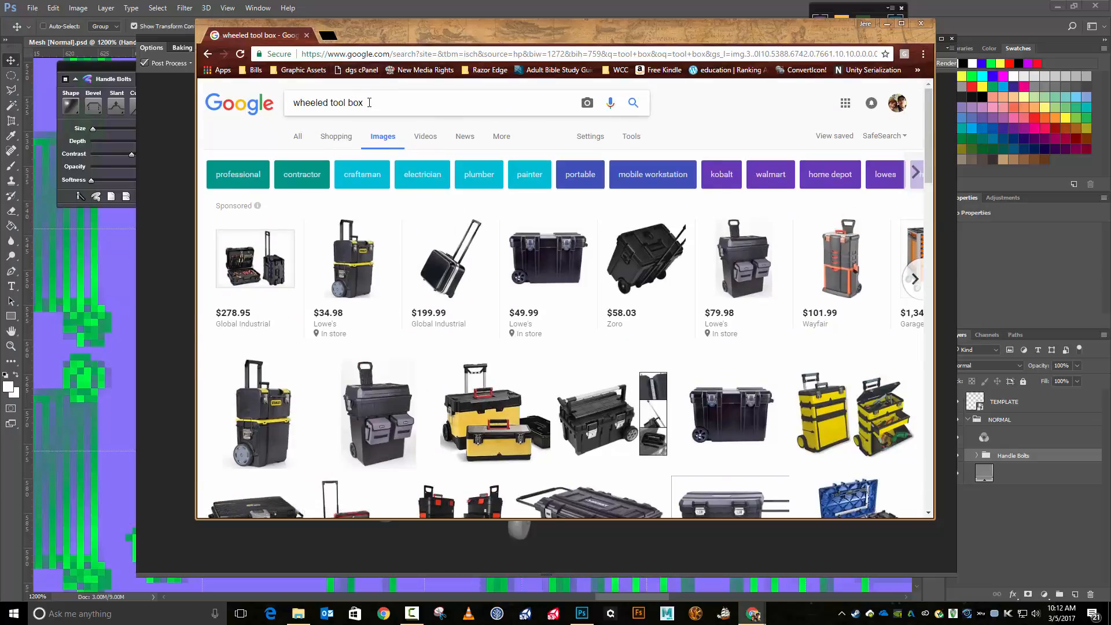
- Change the image search to "wheeled tool chest" and browse the results for carts with drawers
left_click(369, 102)
key("BackSpace")
key("BackSpace")
key("BackSpace")
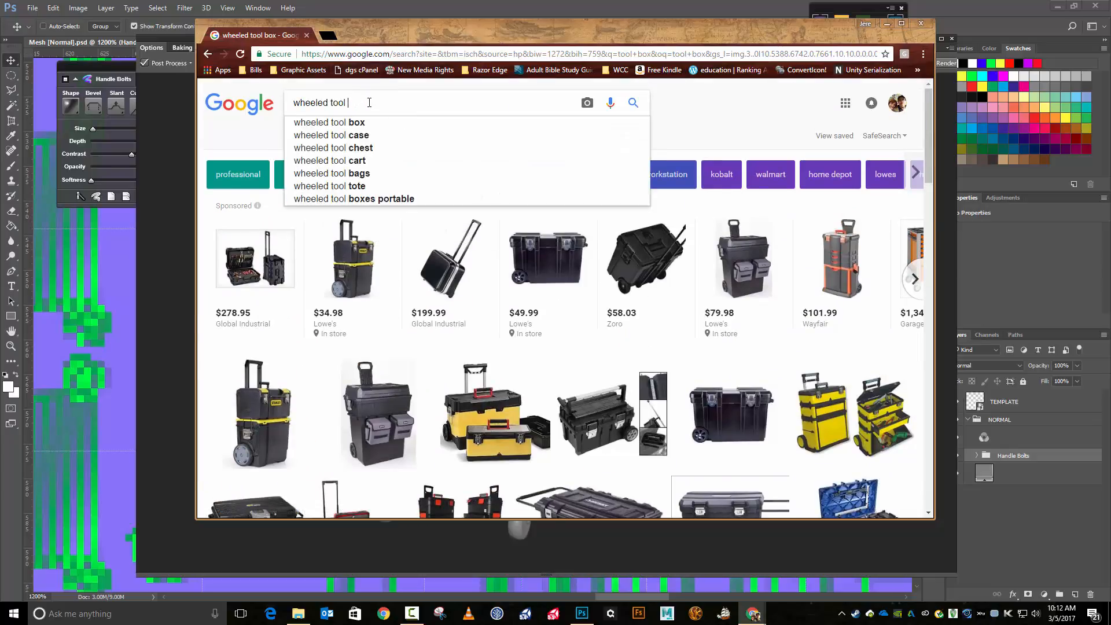
type("chest")
key("Return")
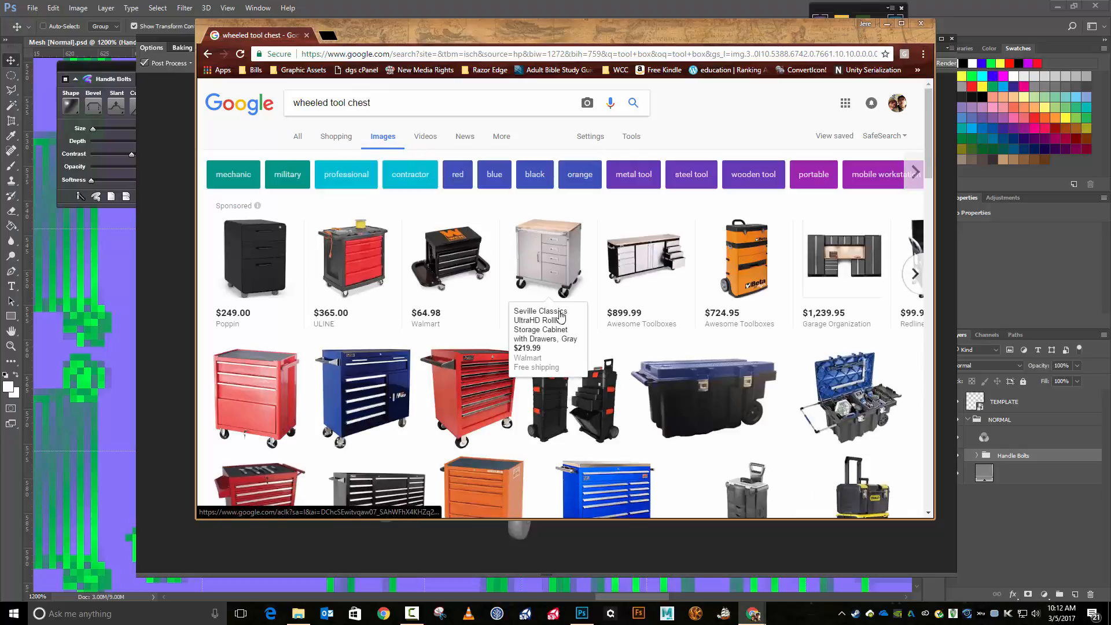
scroll(567, 323, "down", 3)
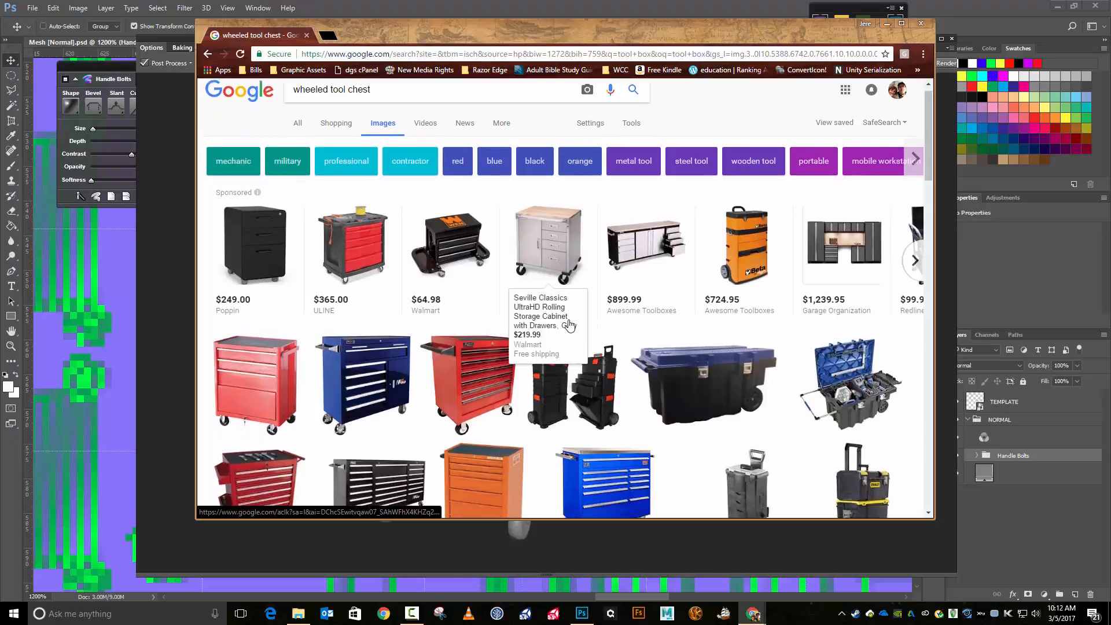
scroll(575, 320, "down", 3)
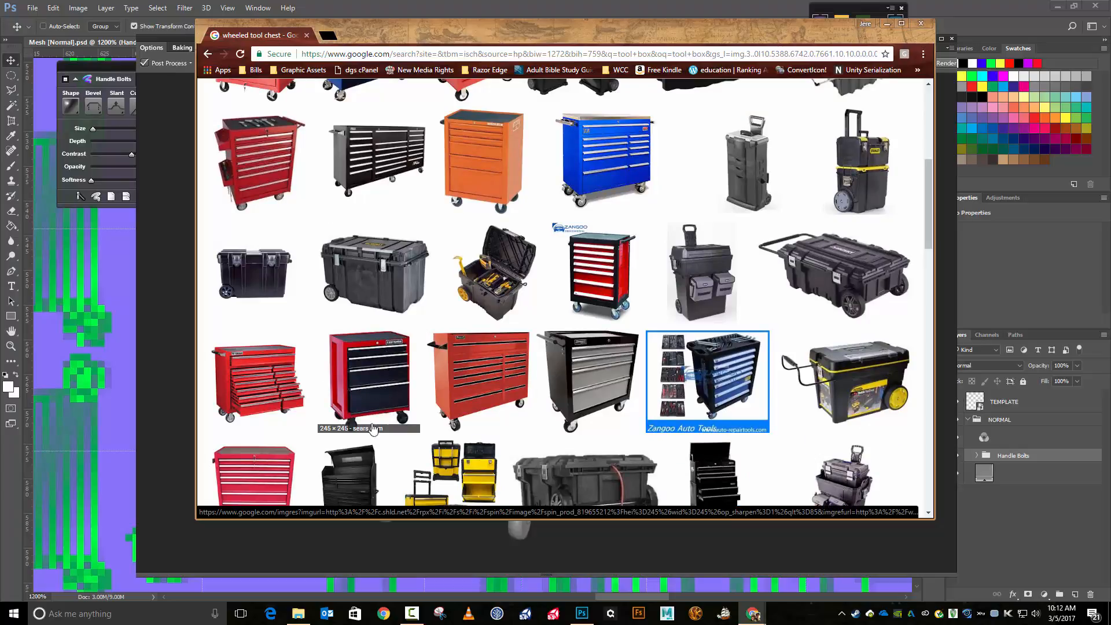
scroll(471, 380, "down", 4)
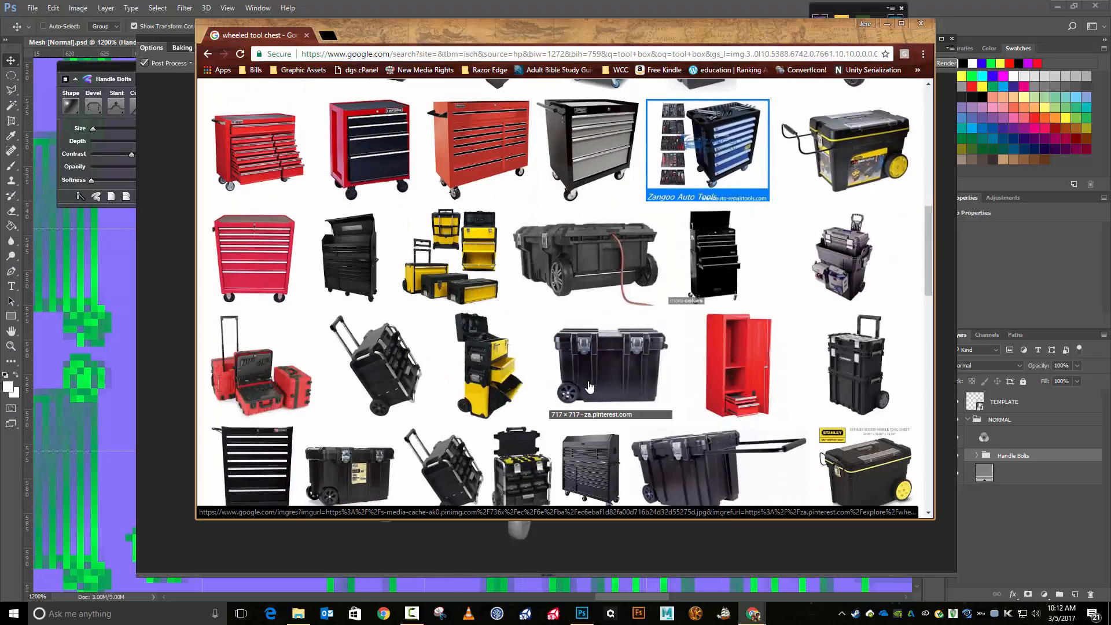
scroll(586, 382, "down", 3)
scroll(586, 383, "up", 3)
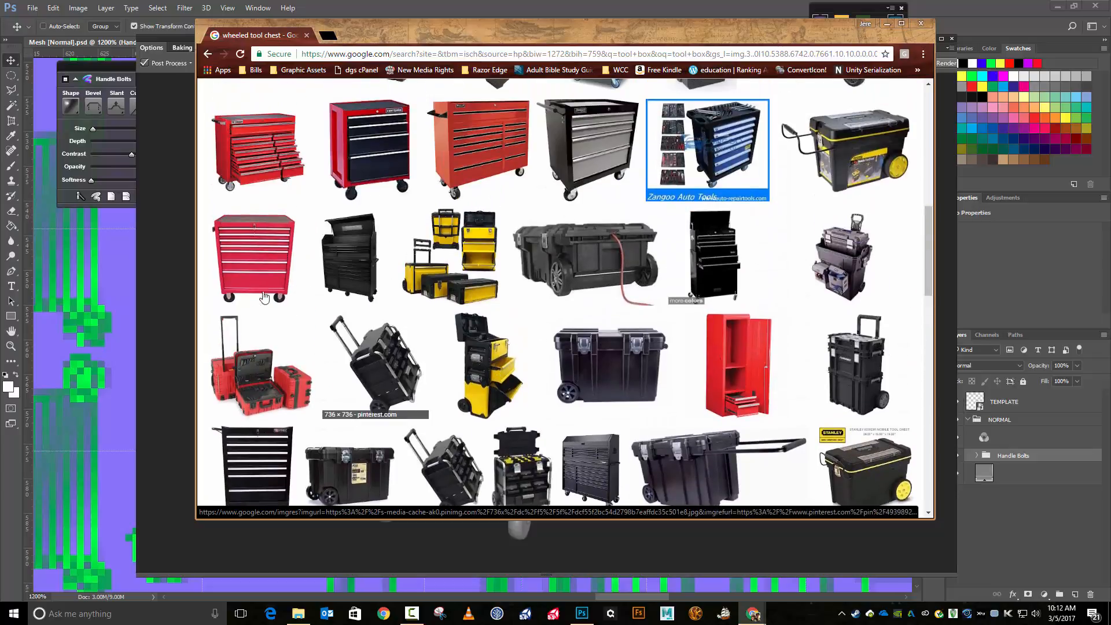
- Preview the red 13-drawer roller cabinet and the related six-drawer cart, try to view the latter full size, and close the opened page
left_click(276, 141)
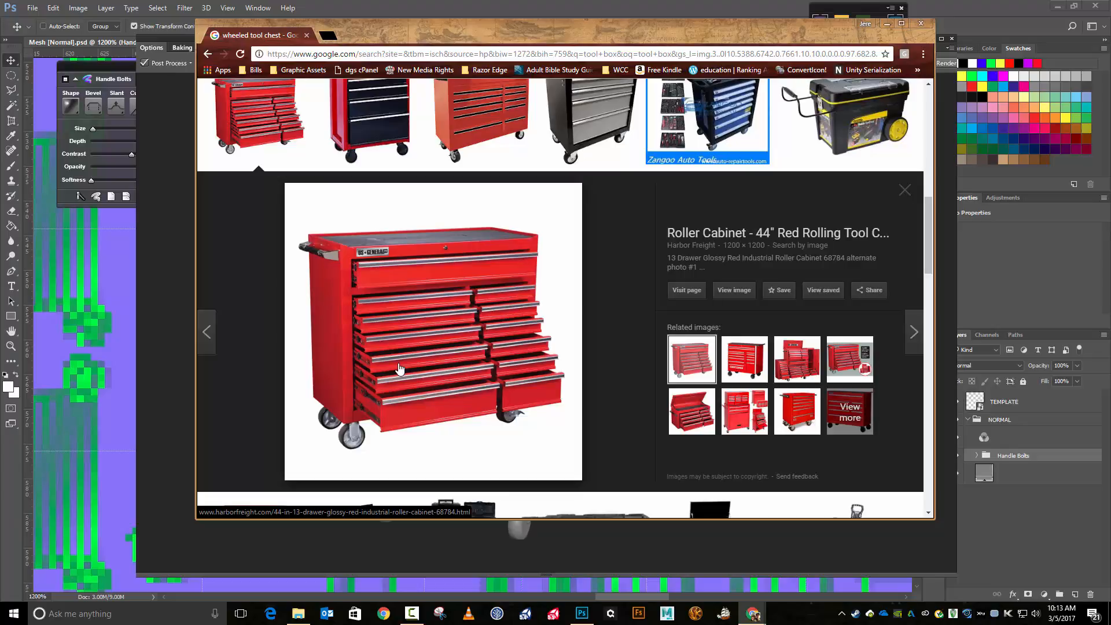
left_click(793, 398)
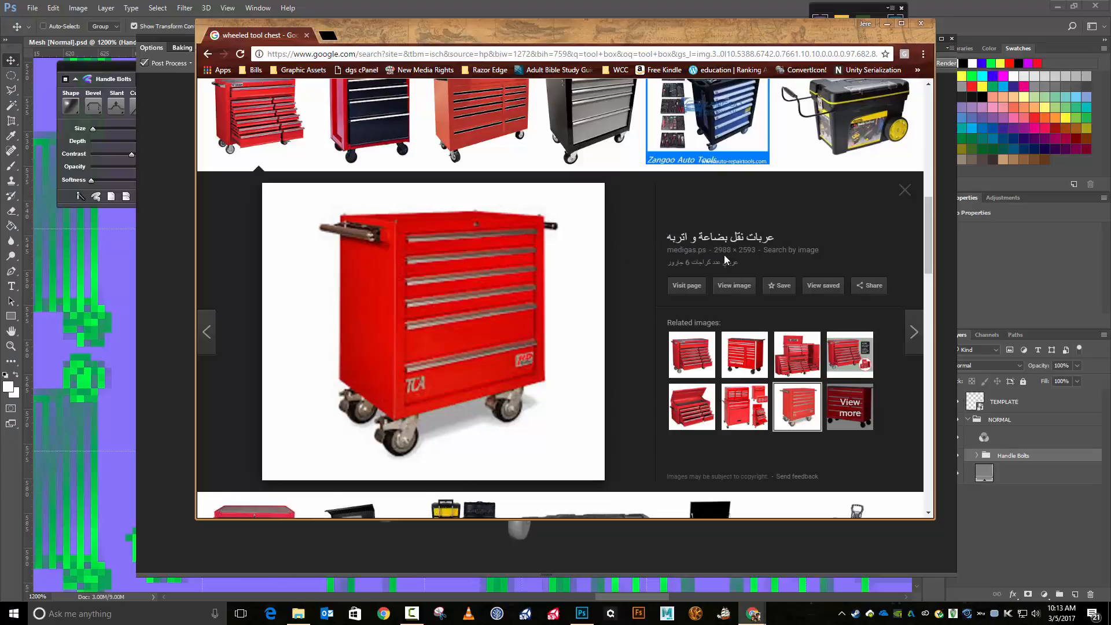
left_click(725, 287)
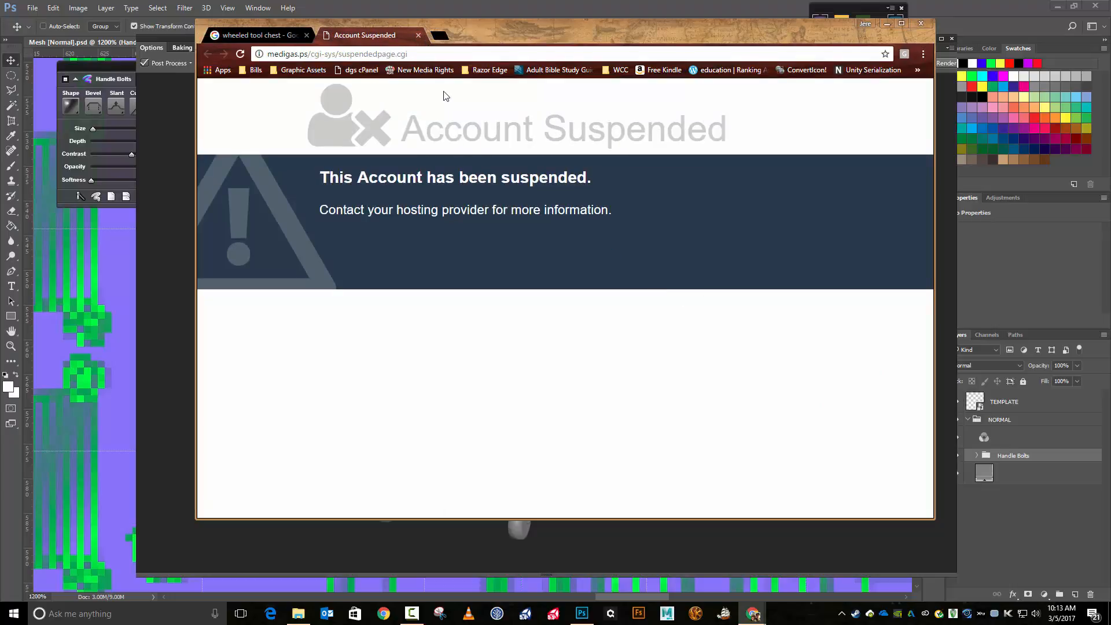
left_click(418, 35)
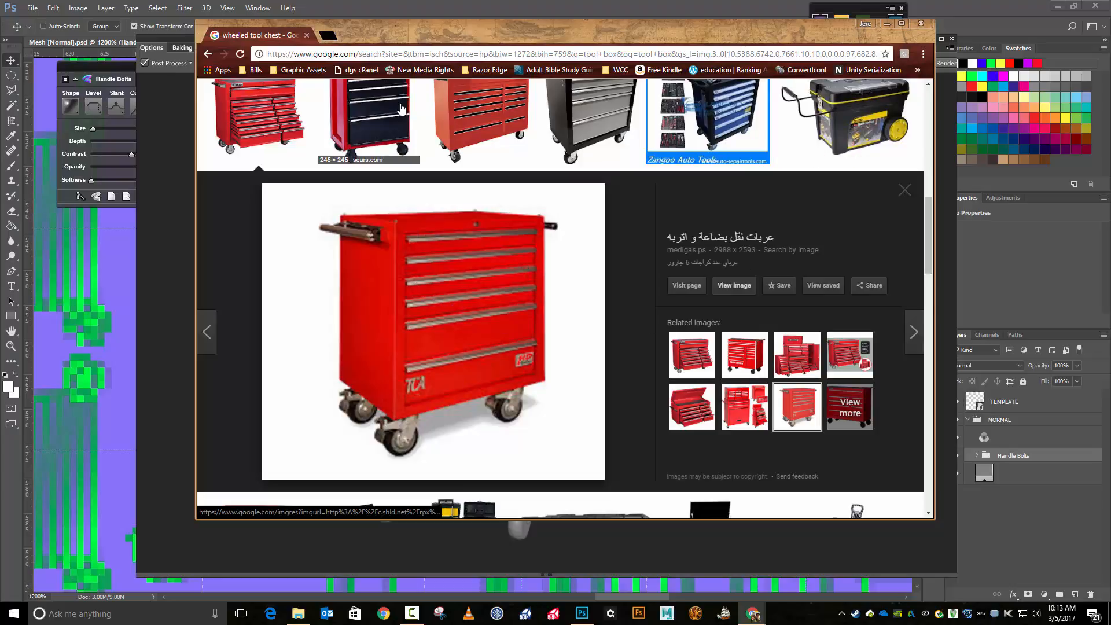
- Change the image search to "wheeled hobby chest" and browse the results for reference
scroll(503, 205, "up", 15)
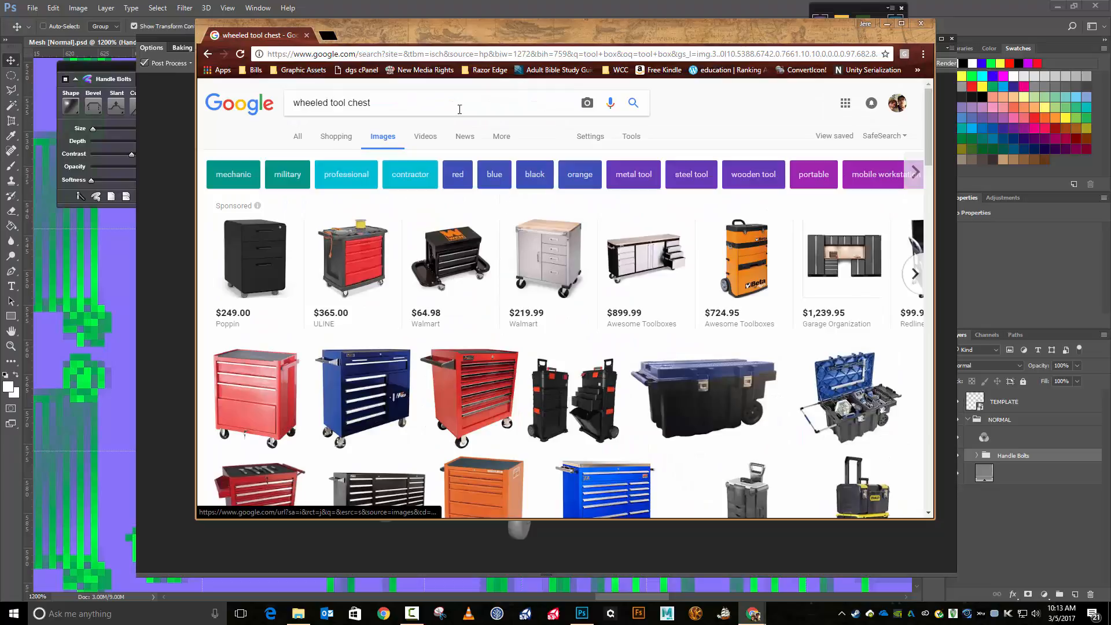
left_click(347, 102)
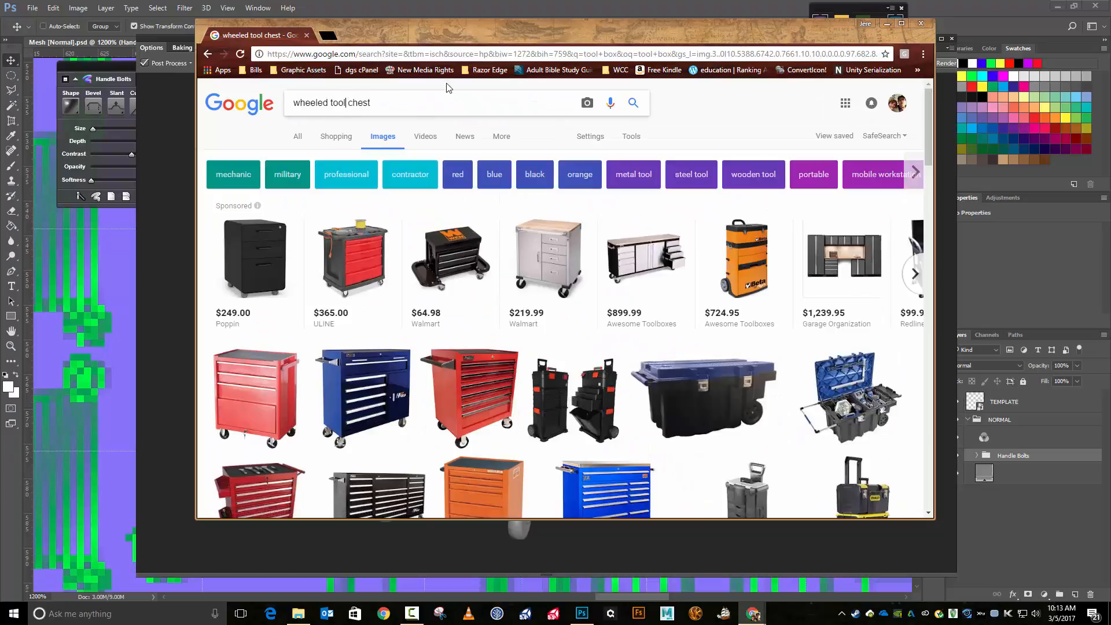
key("BackSpace")
key("BackSpace")
key("BackSpace")
key("BackSpace")
key("BackSpace")
type("hobby")
key("Return")
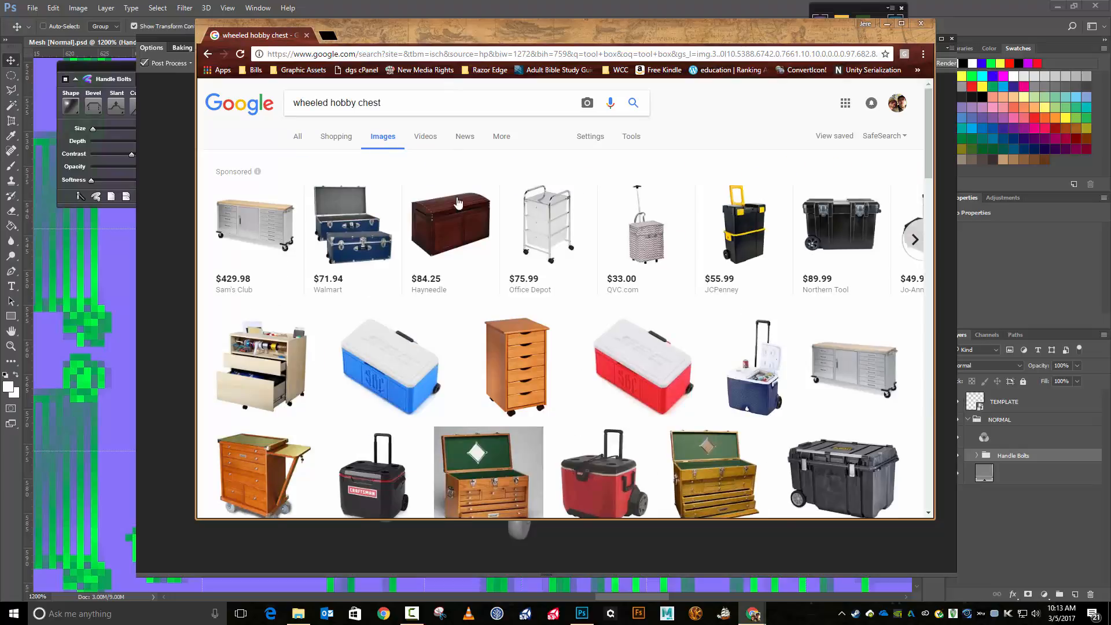
scroll(478, 274, "down", 3)
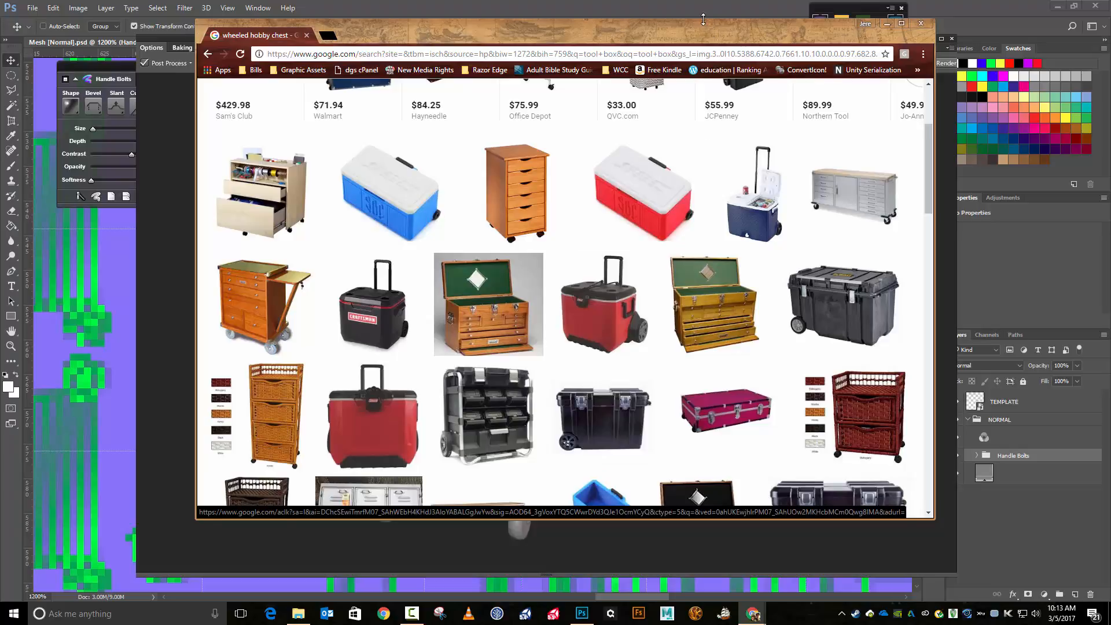
- Move the browser and 3D preview off the Photoshop canvas and add a new layer directly above the base layer in the NORMAL group
left_click_drag(681, 34, 1110, 66)
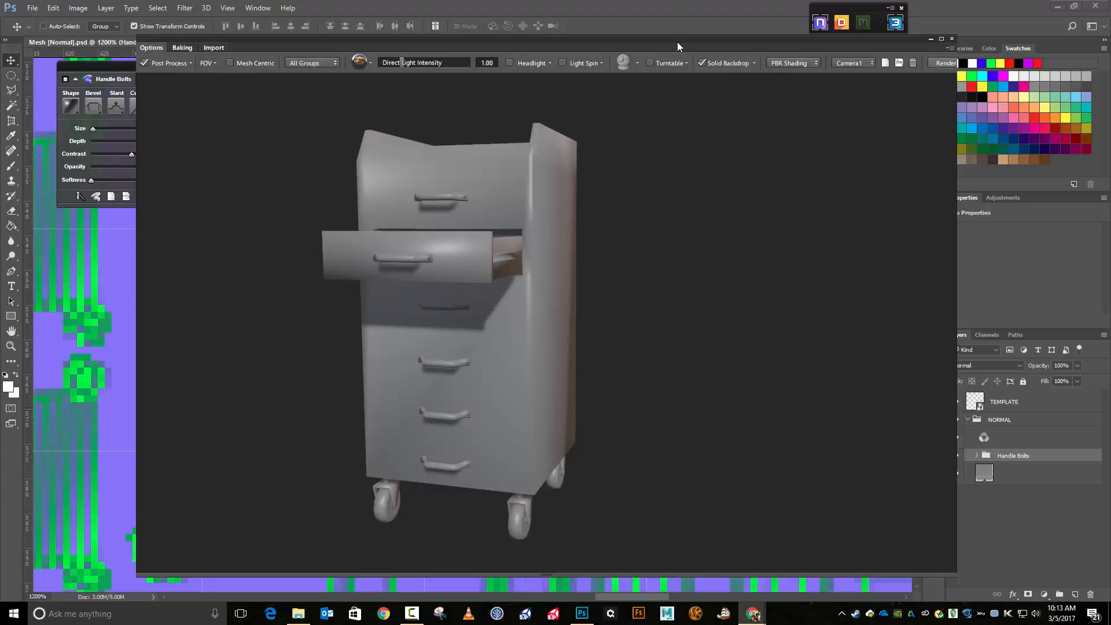
left_click_drag(677, 41, 1110, 67)
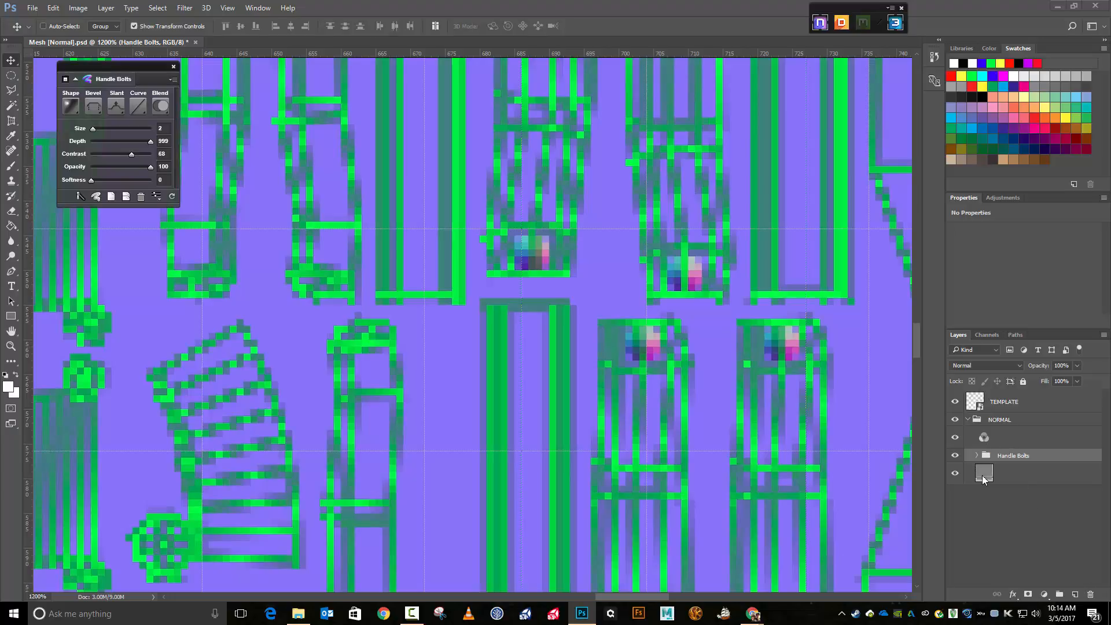
left_click(1007, 480)
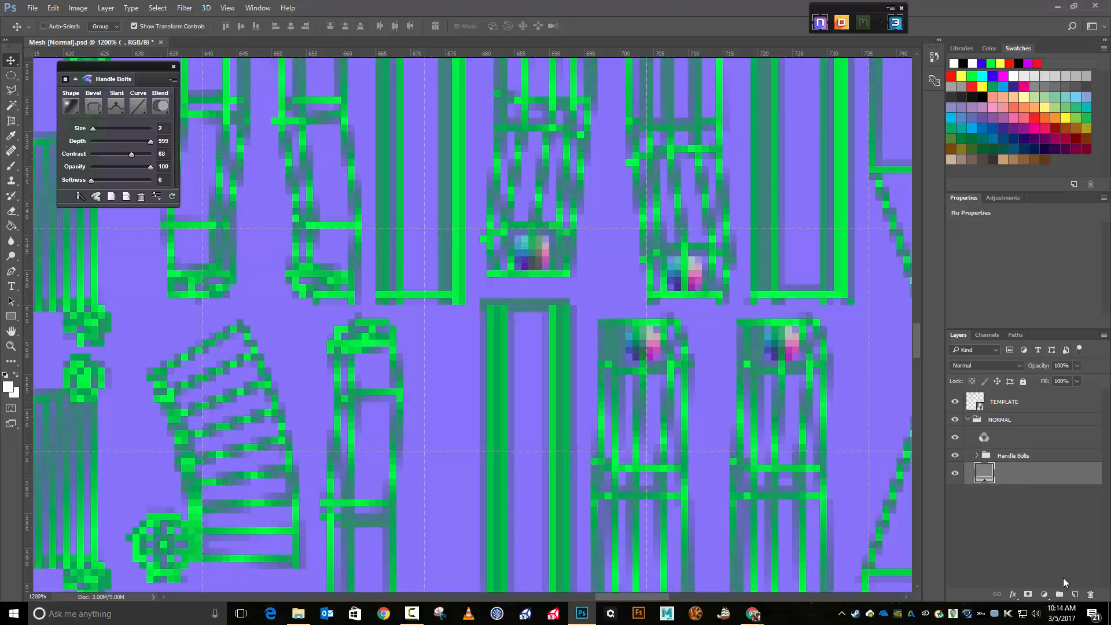
left_click(1075, 594)
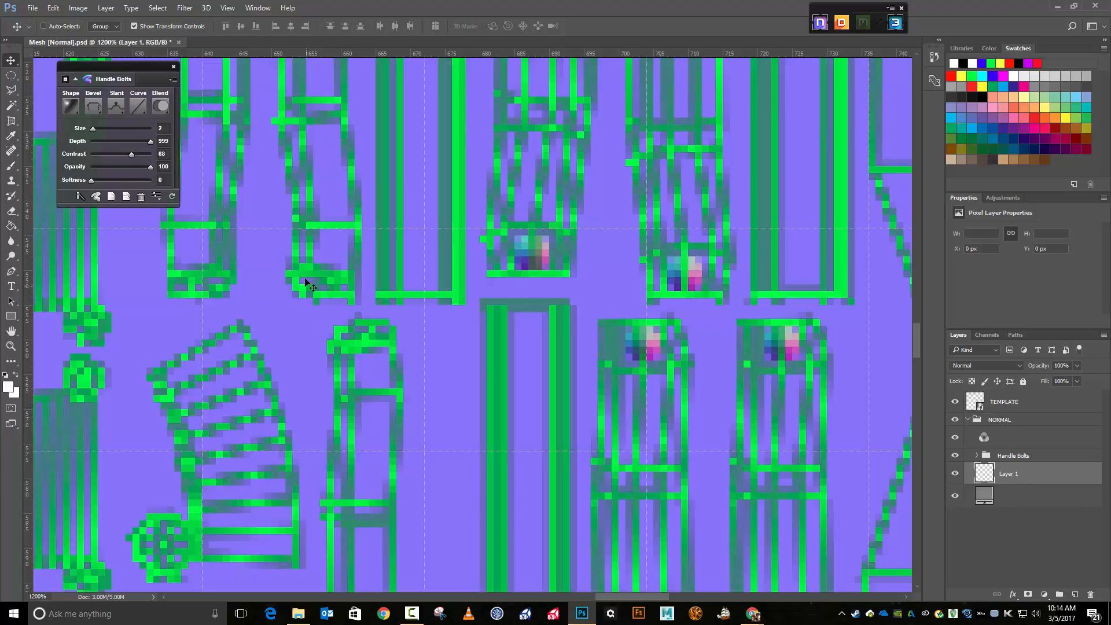
- Examine the UV layout on the normal map, from the handle pieces to the whole sheet at 100% and the upper-left panel at 300%
scroll(309, 268, "down", 2)
scroll(309, 266, "down", 6)
scroll(309, 267, "up", 5)
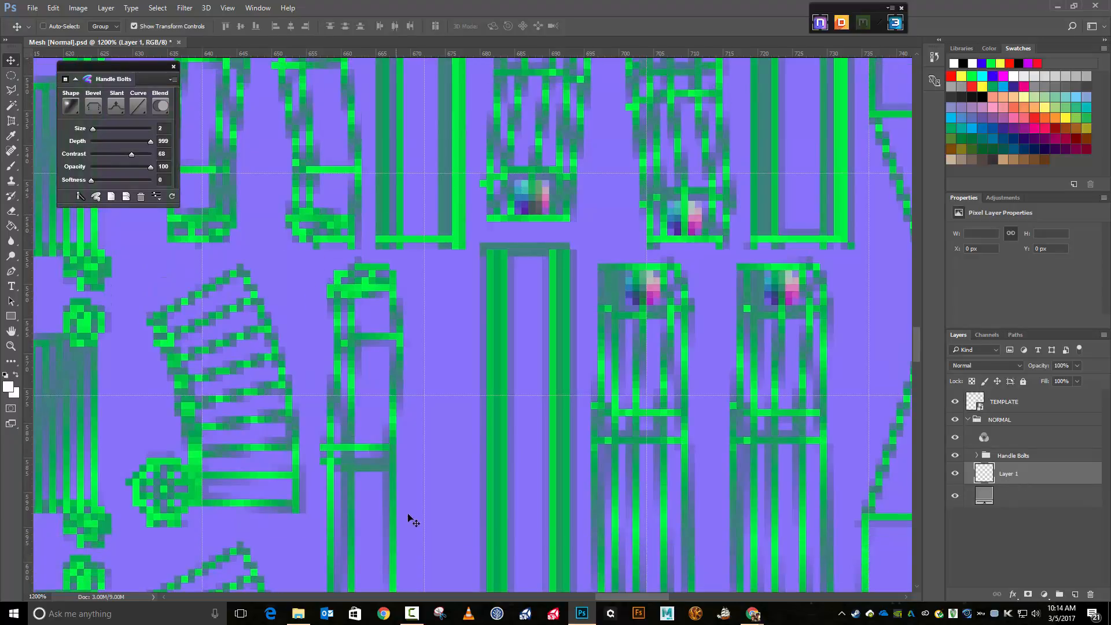
left_click_drag(654, 595, 625, 589)
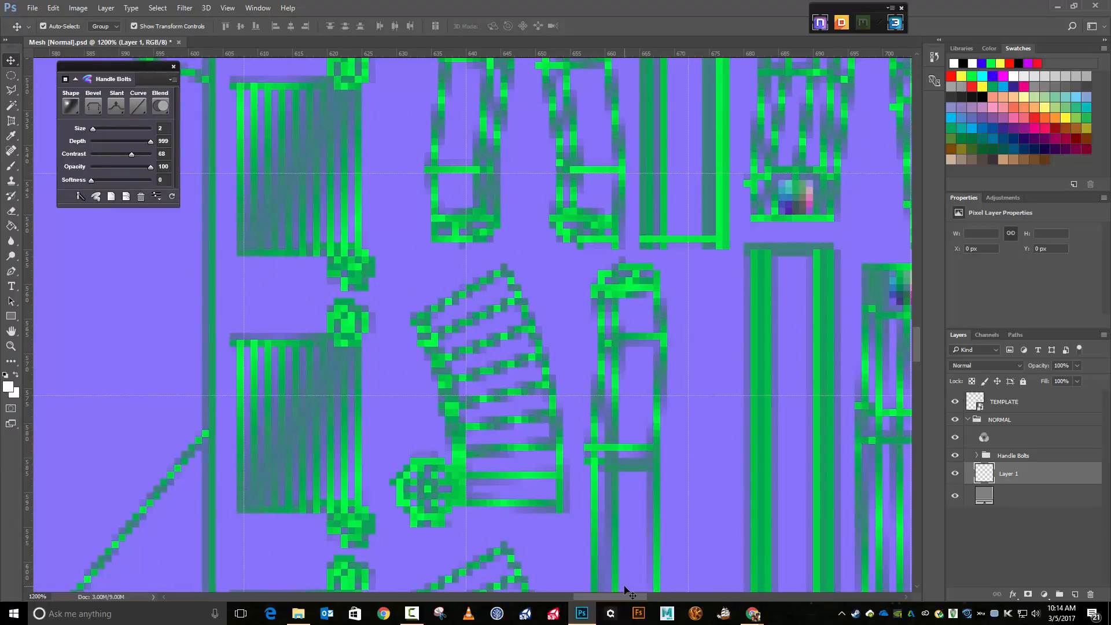
key("ctrl+minus")
key("ctrl+minus")
key("ctrl+minus")
key("ctrl+minus")
key("ctrl+minus")
key("ctrl+minus")
key("ctrl+minus")
key("ctrl+minus")
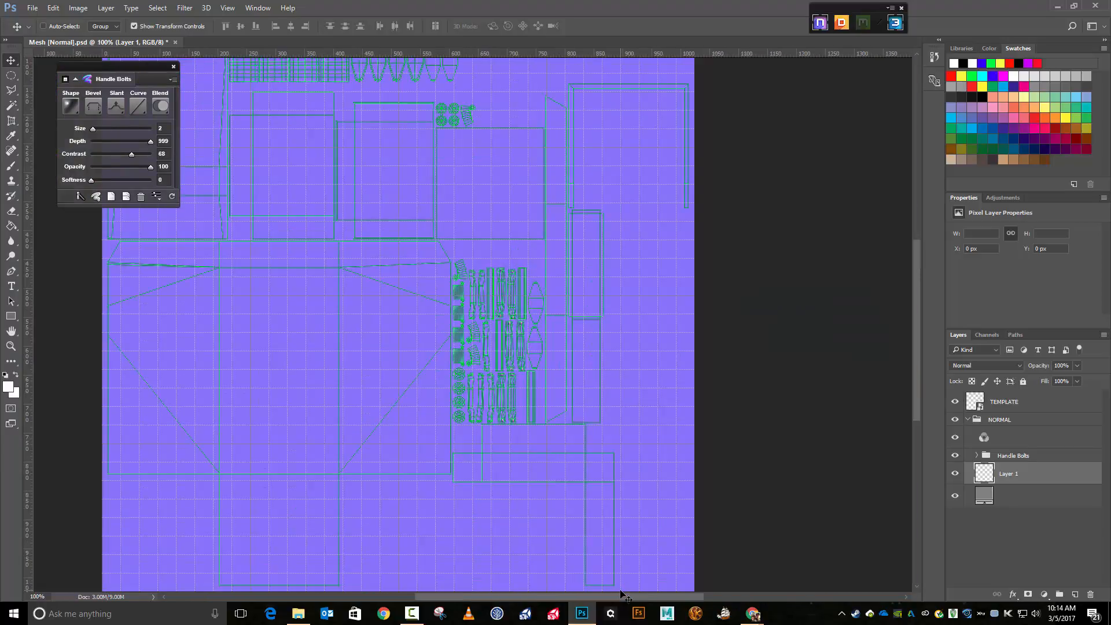
left_click_drag(622, 595, 515, 587)
scroll(678, 360, "up", 10)
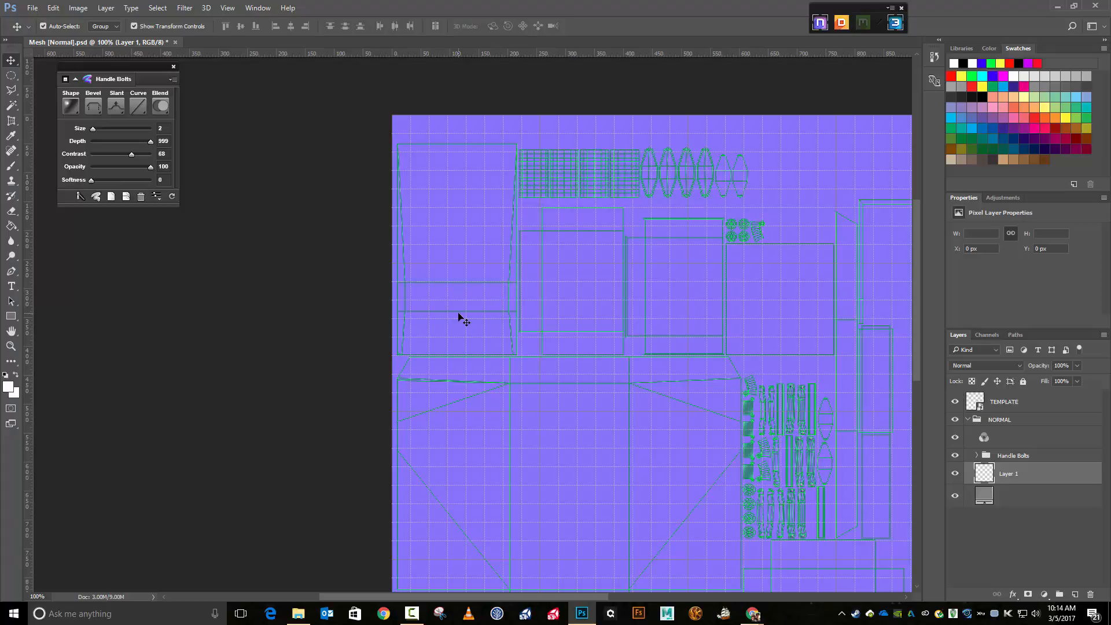
scroll(463, 321, "up", 2)
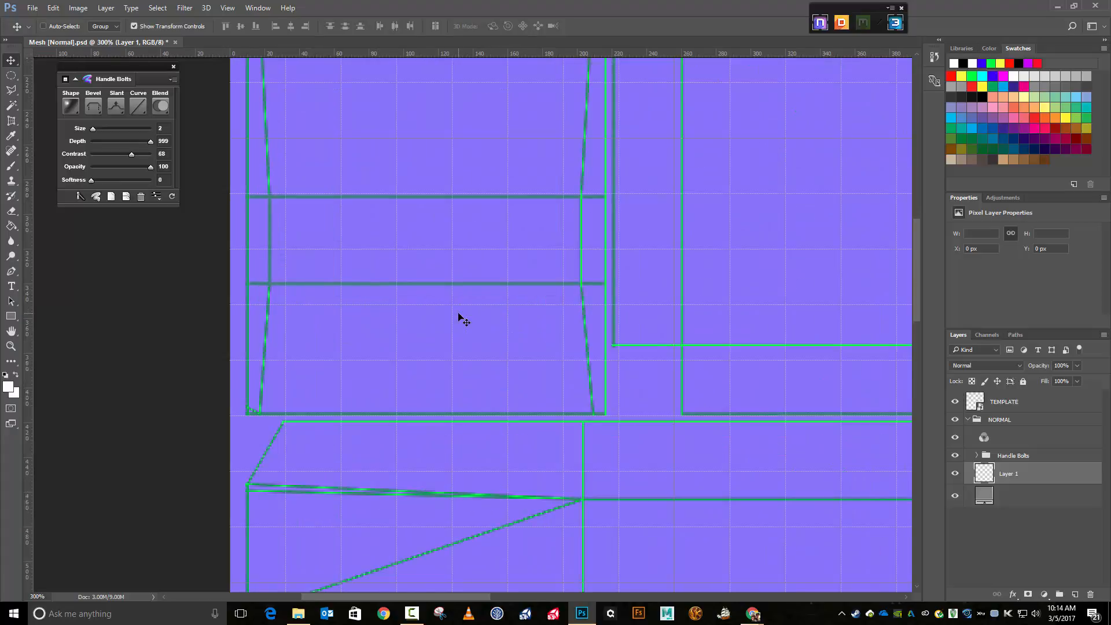
scroll(463, 322, "up", 5)
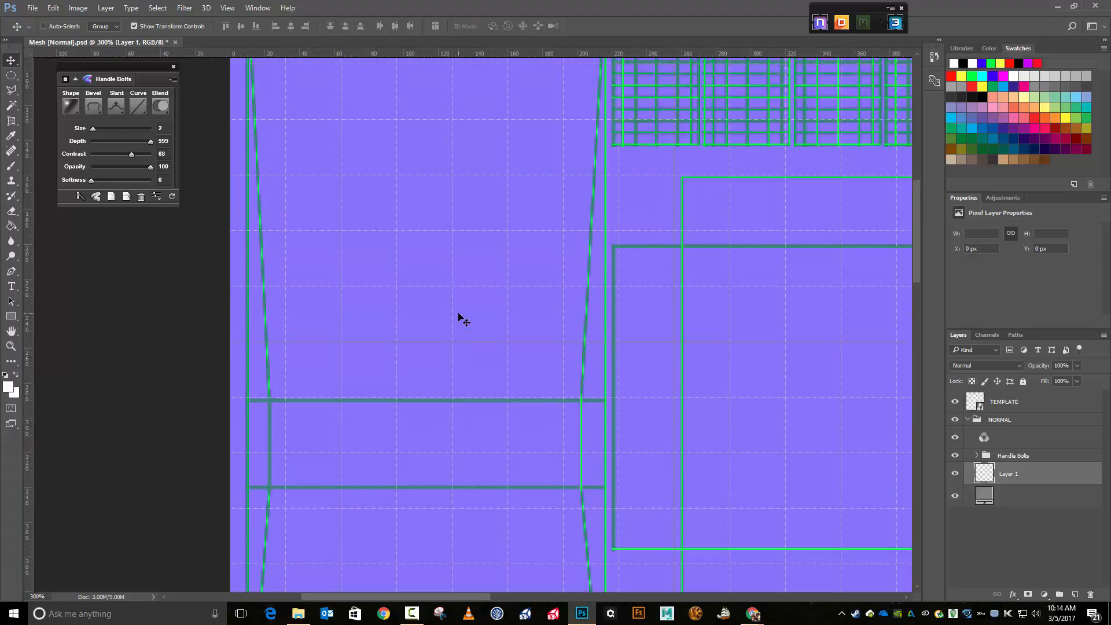
scroll(460, 318, "up", 3)
scroll(454, 304, "down", 3)
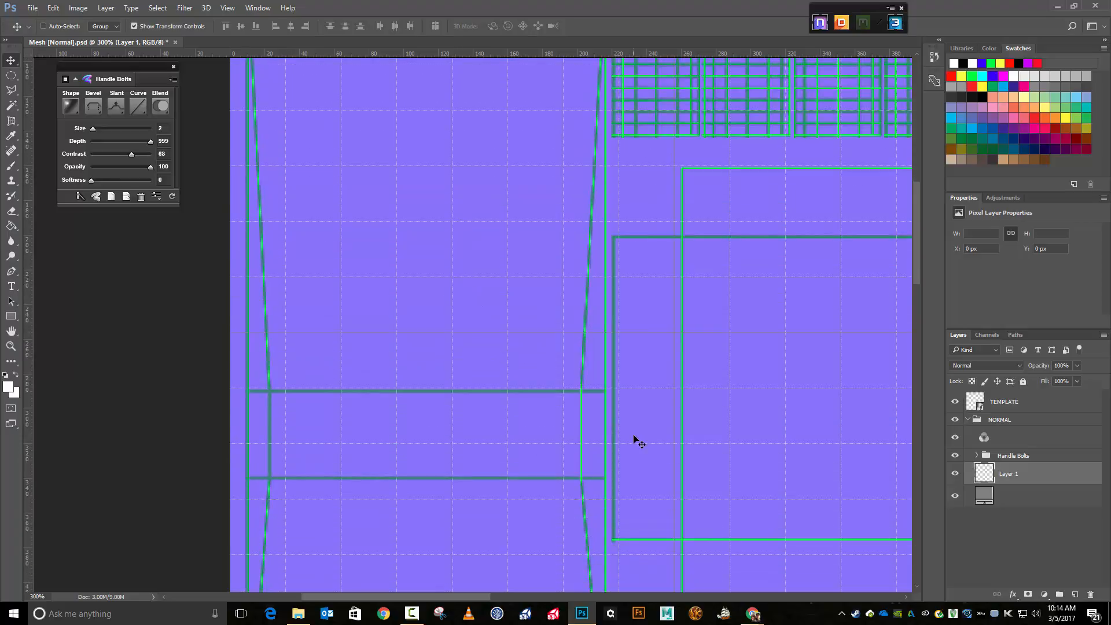
- Place two vertical guides along the inner side edges of the upper-left panel, at about 200 px and 20 px
scroll(567, 474, "down", 3)
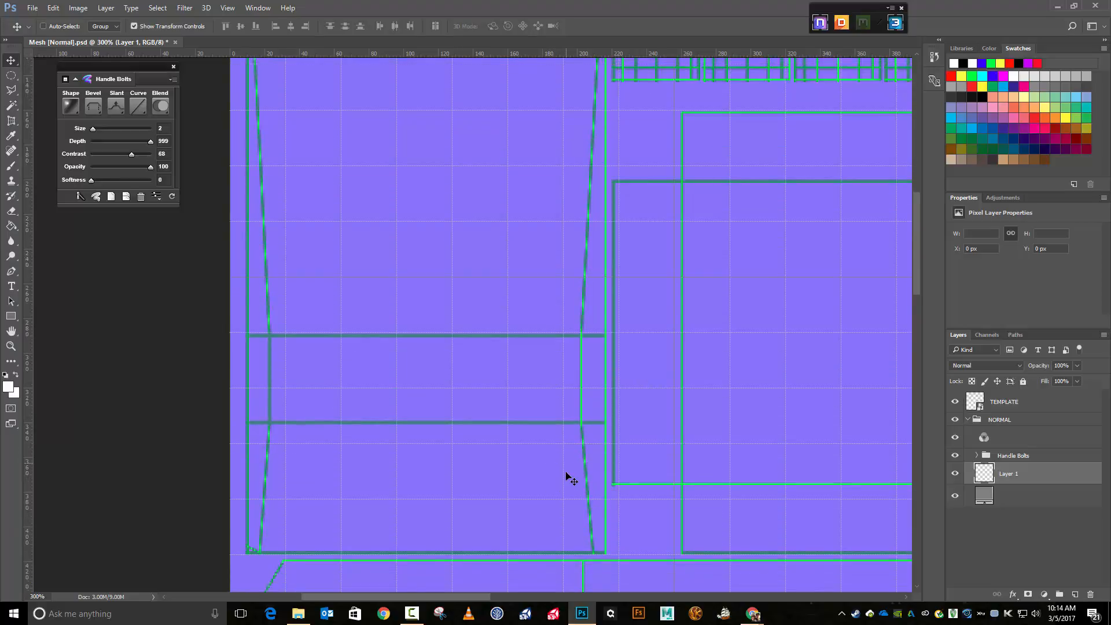
scroll(569, 477, "down", 1)
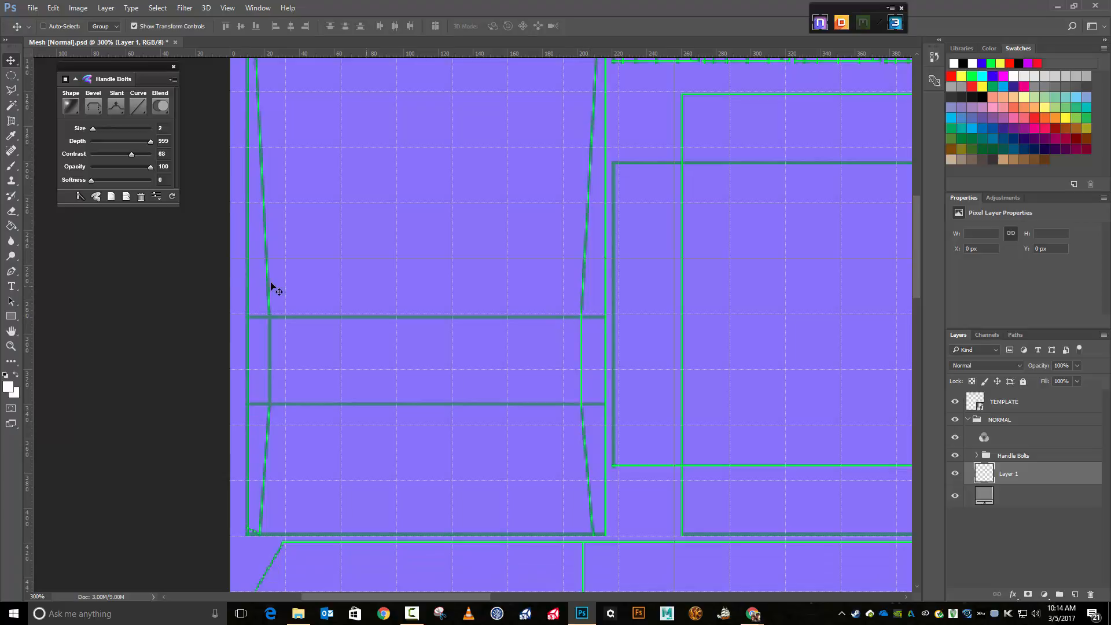
mouse_move(62, 186)
left_click_drag(32, 205, 582, 245)
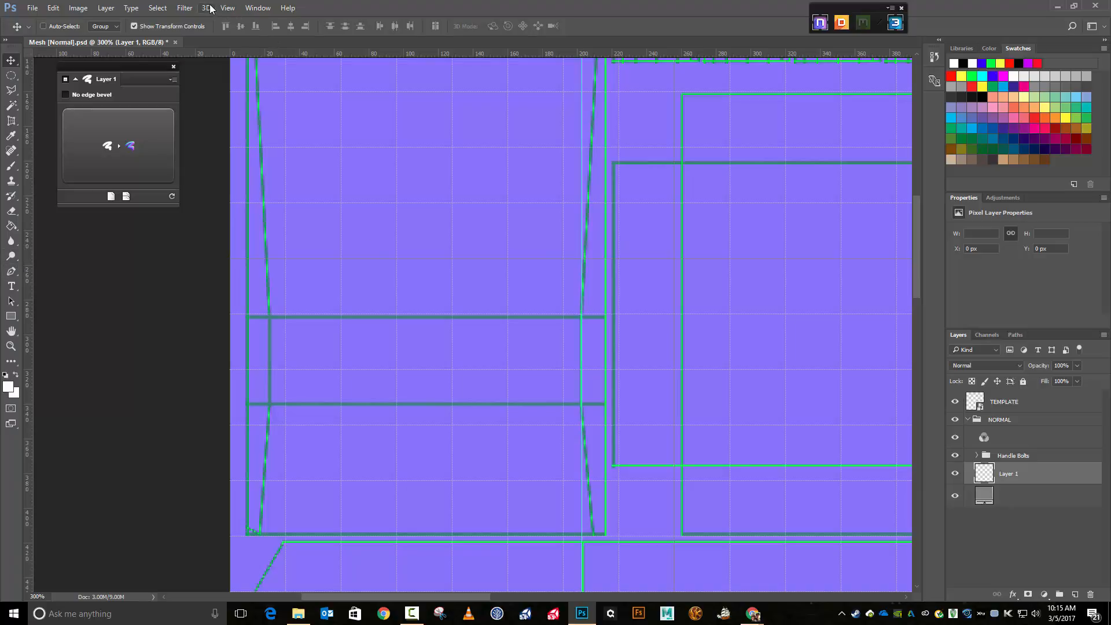
left_click(227, 9)
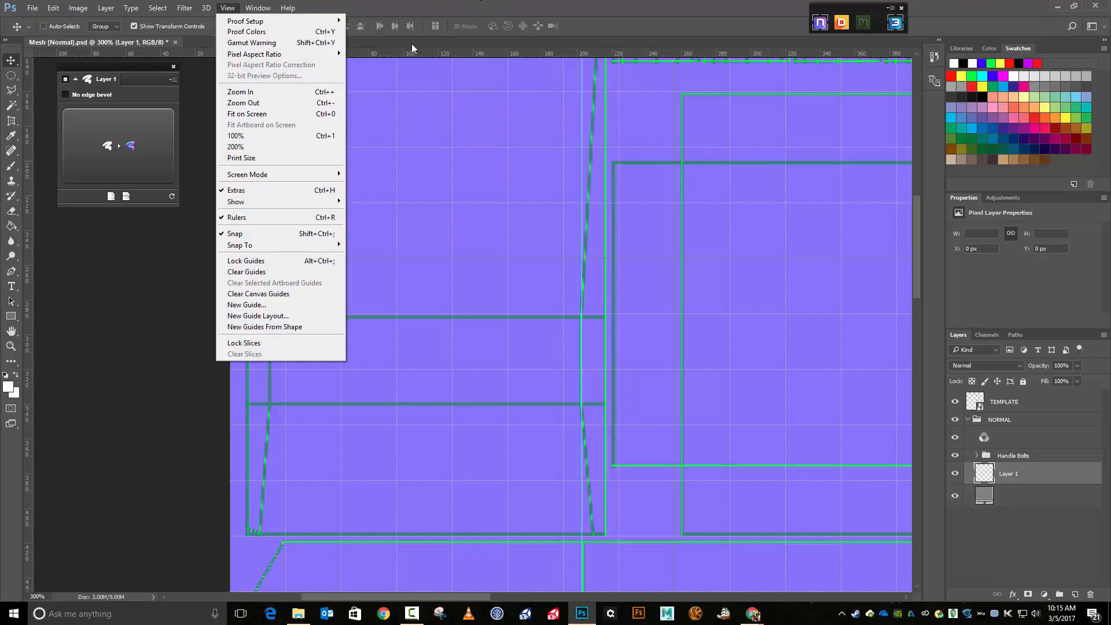
left_click(29, 255)
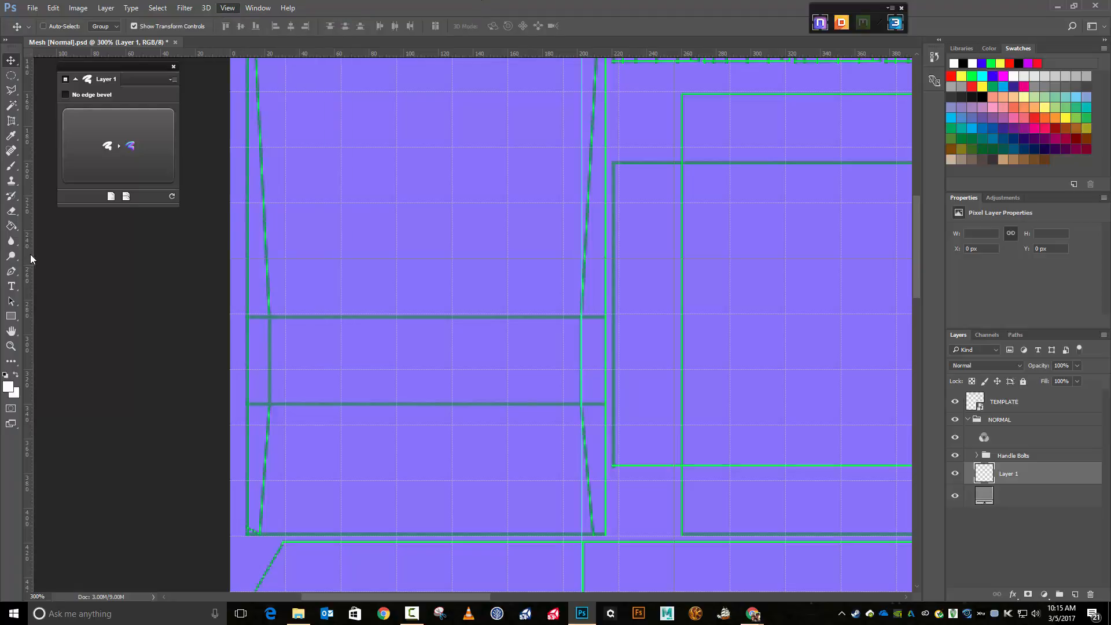
left_click_drag(29, 255, 269, 288)
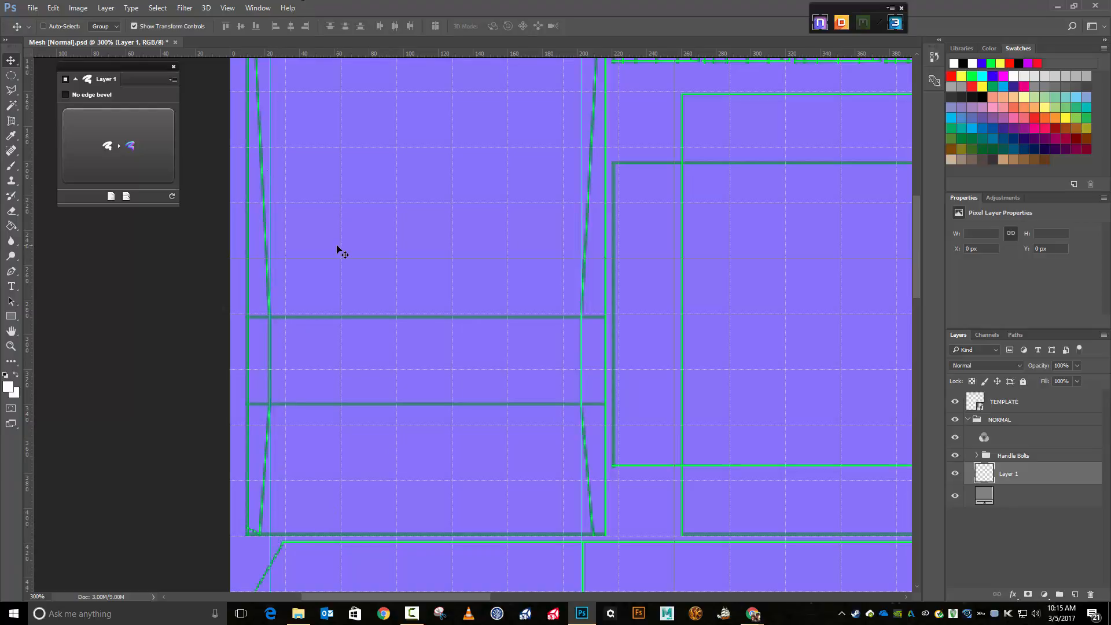
- Switch to the Brush tool and set the brush size to 2 px
key("ctrl+minus")
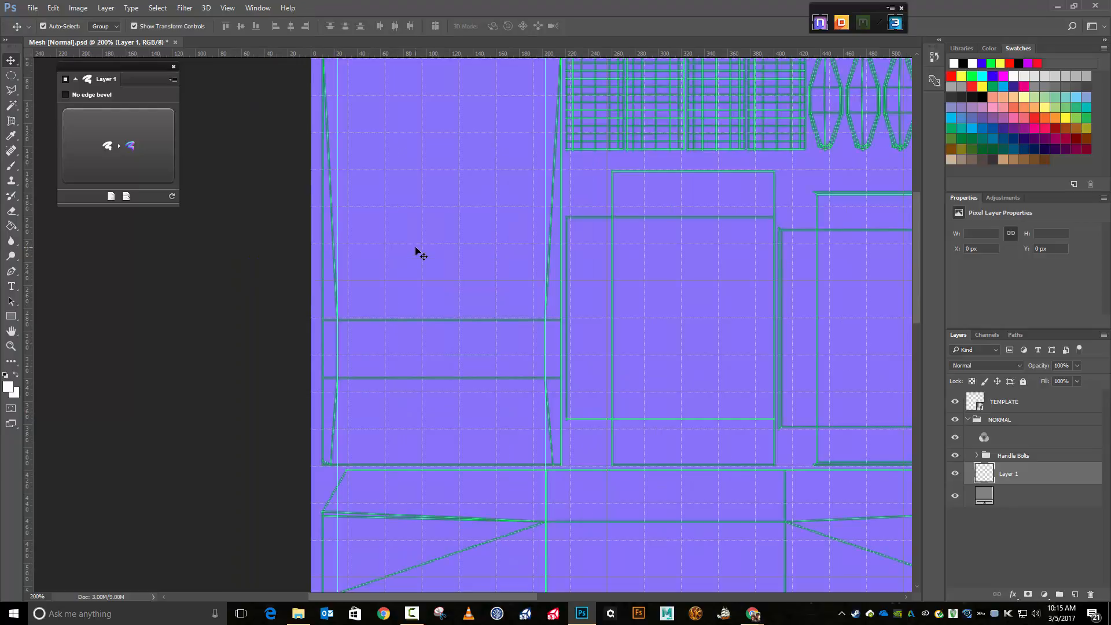
scroll(422, 248, "up", 2)
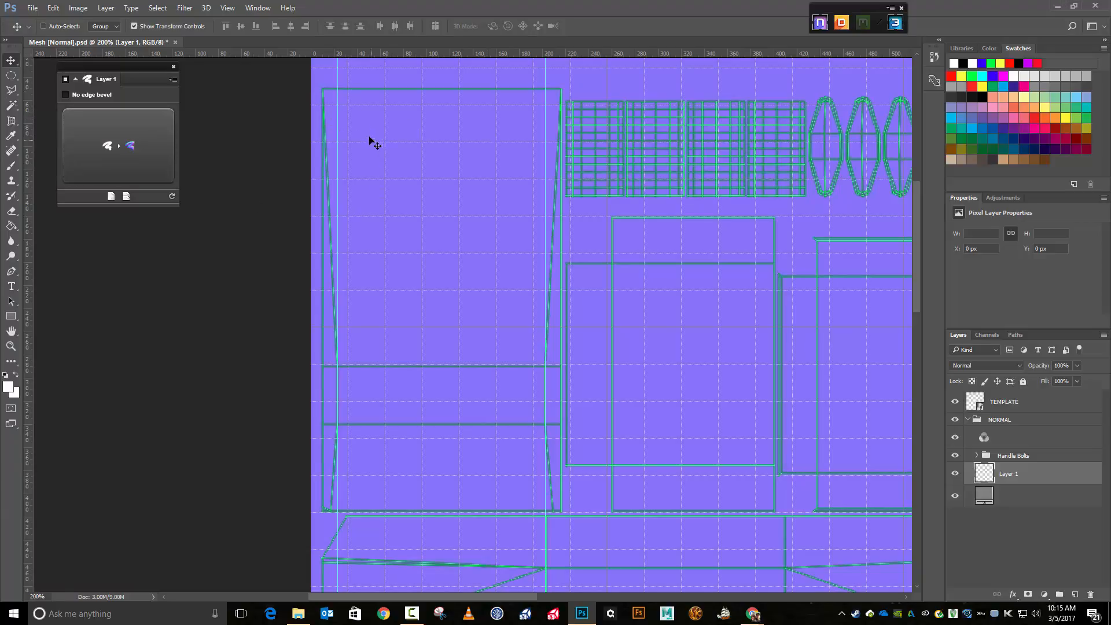
left_click(11, 167)
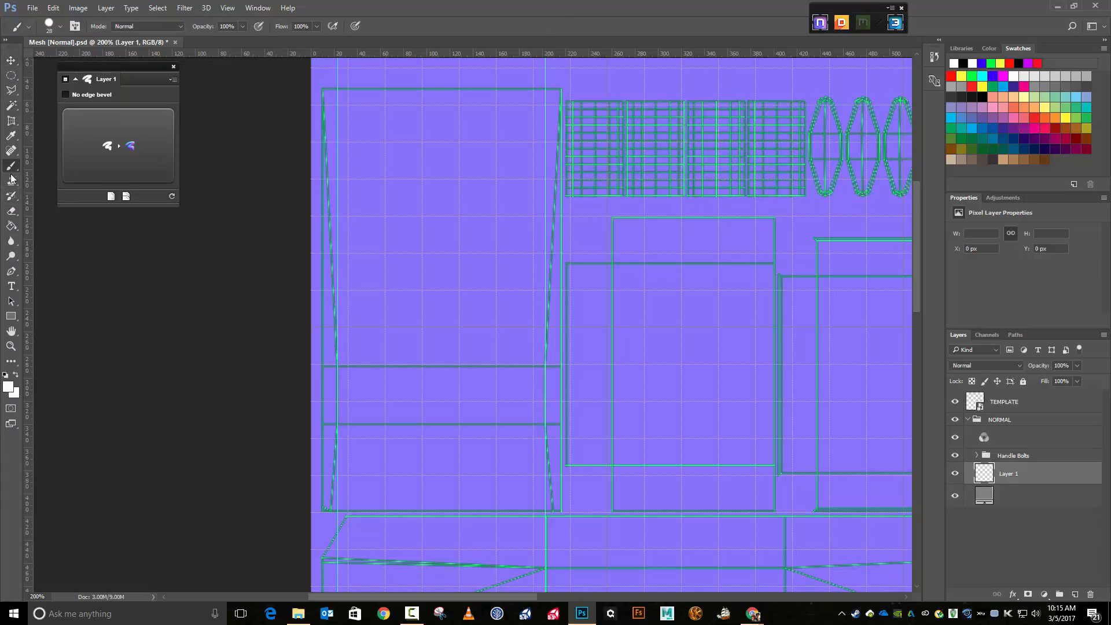
left_click(60, 26)
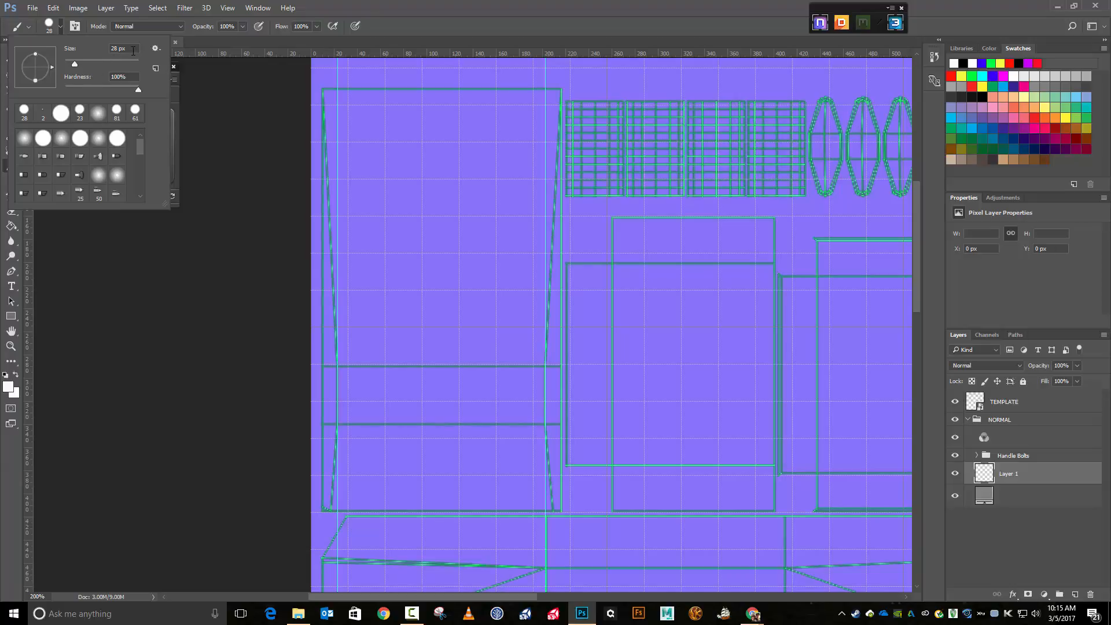
left_click_drag(133, 51, 98, 45)
type("2")
left_click(547, 7)
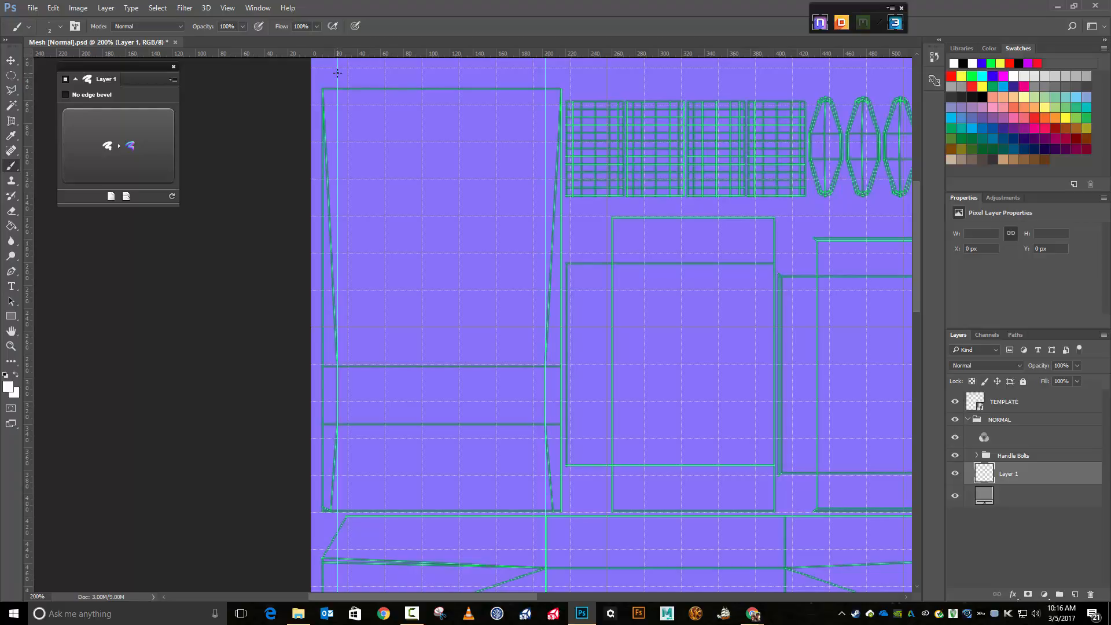
- Paint straight white vertical lines along both guides over the panel's full height, and clear the guides
left_click_drag(337, 73, 337, 519)
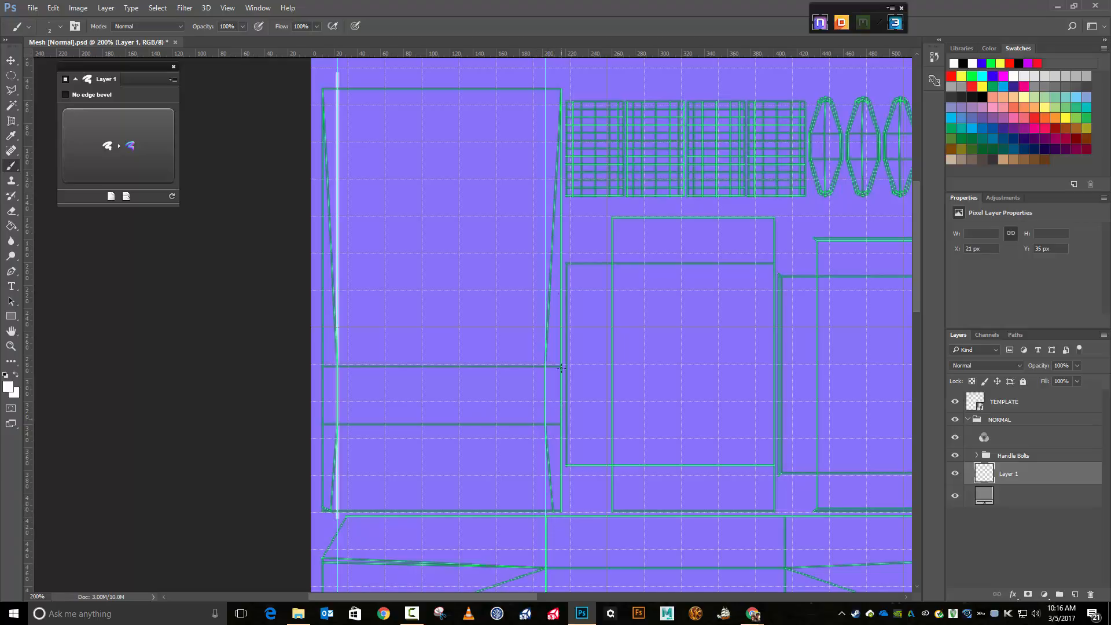
left_click(544, 67, "shift")
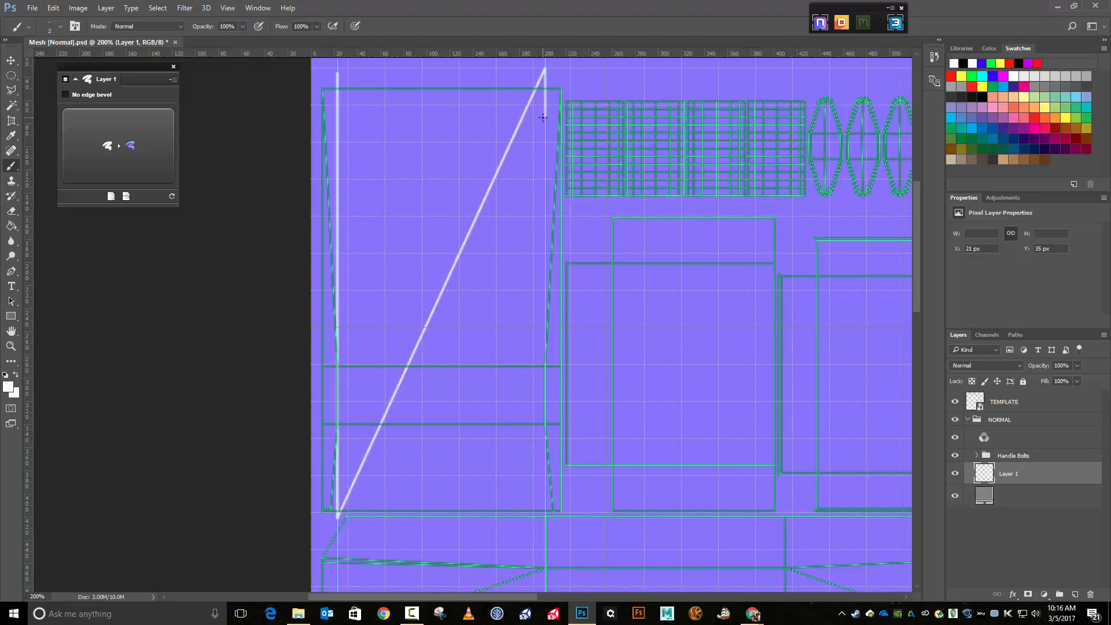
key("ctrl+z")
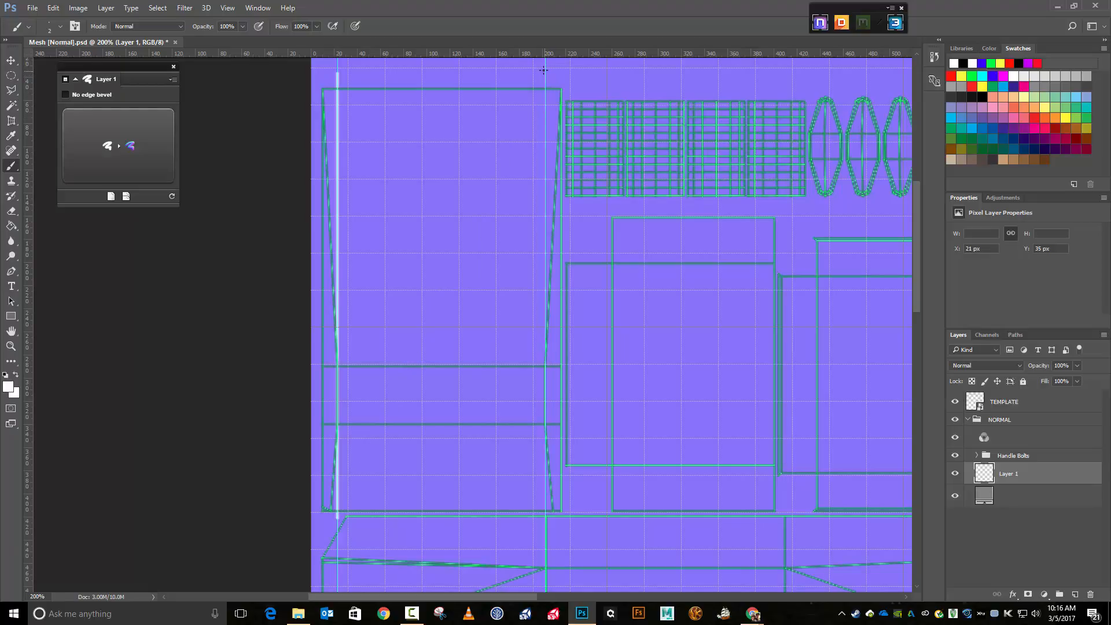
left_click_drag(544, 73, 527, 469)
left_click_drag(523, 511, 523, 512)
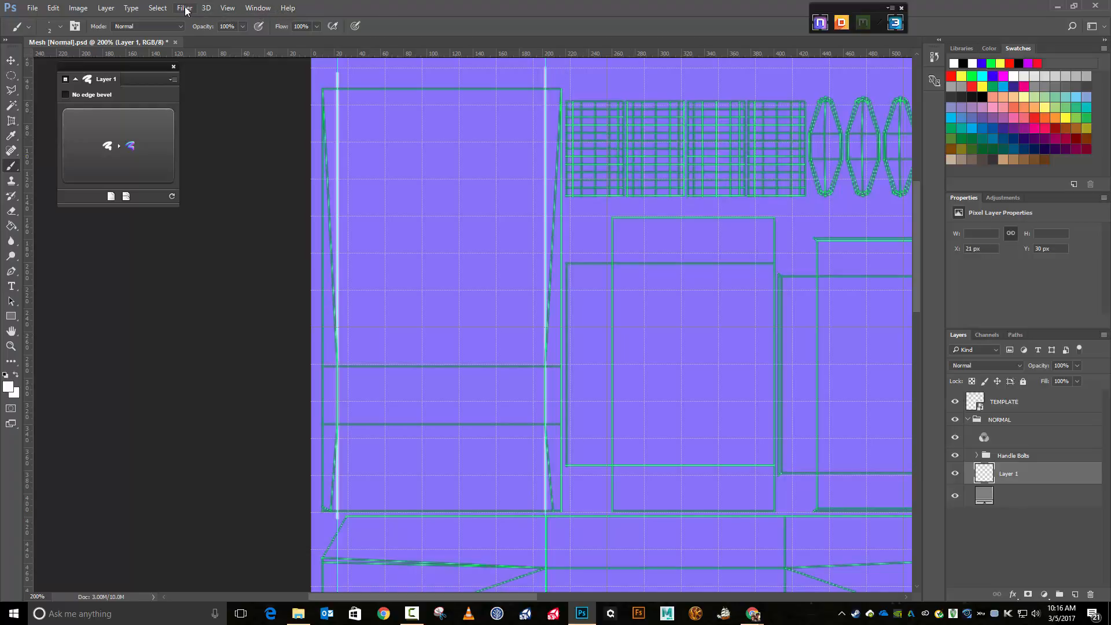
left_click(233, 11)
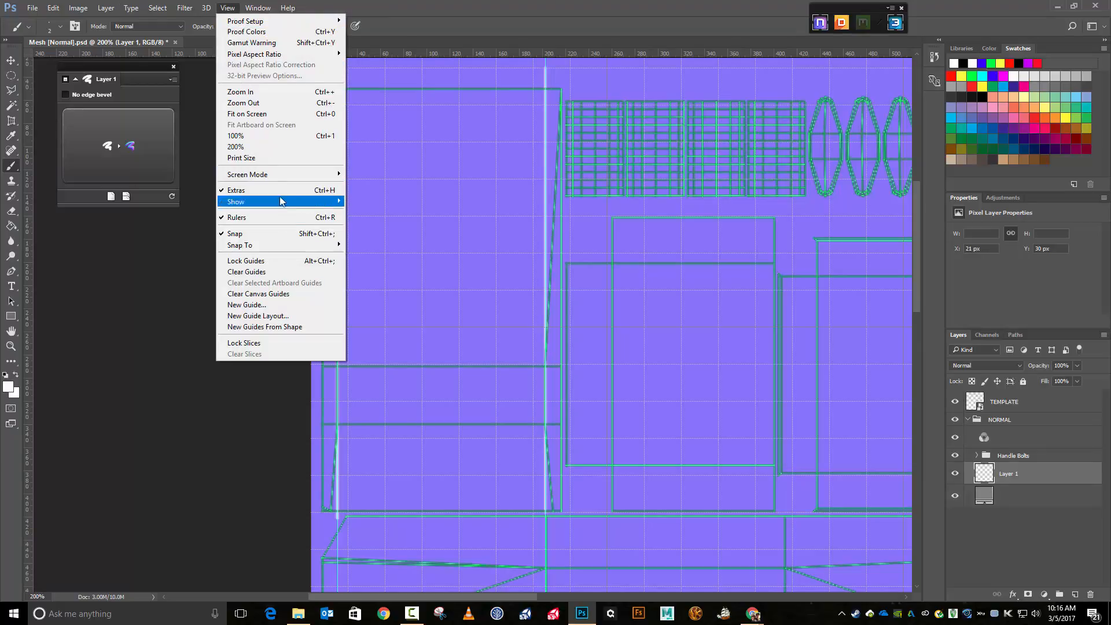
left_click(275, 273)
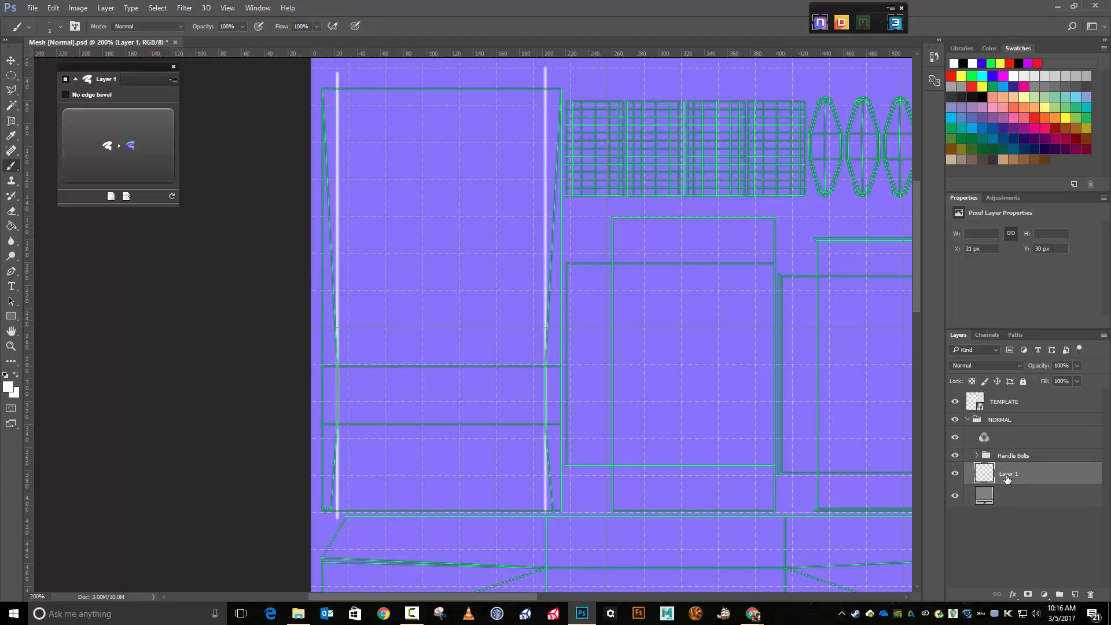
- Duplicate the painted line layer, and hide the TEMPLATE layer and the original Layer 1
key("ctrl+j")
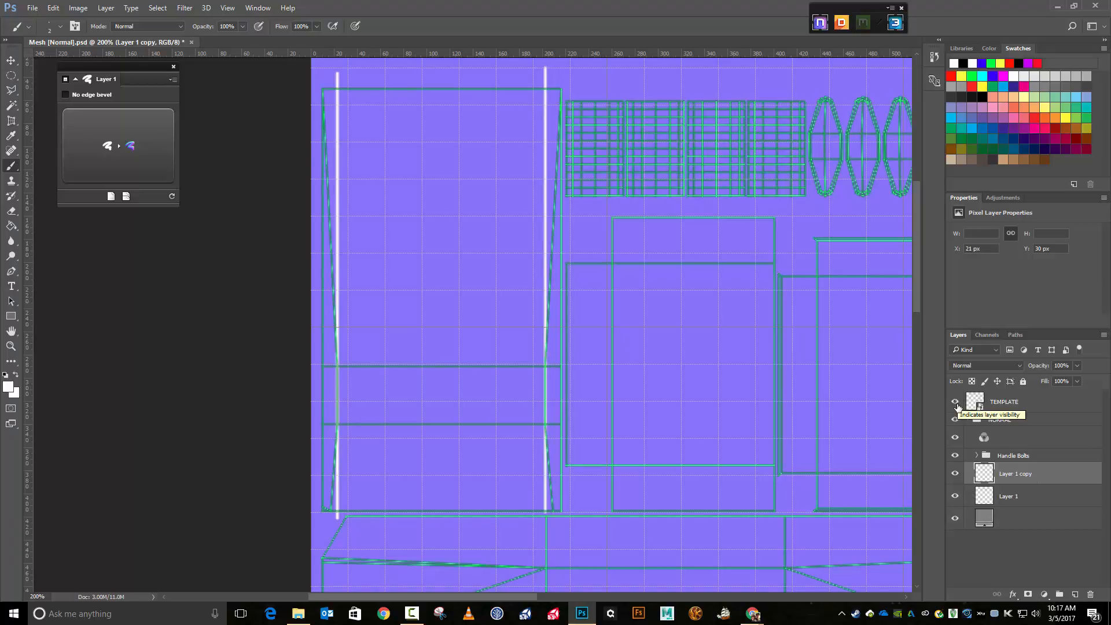
left_click(954, 402)
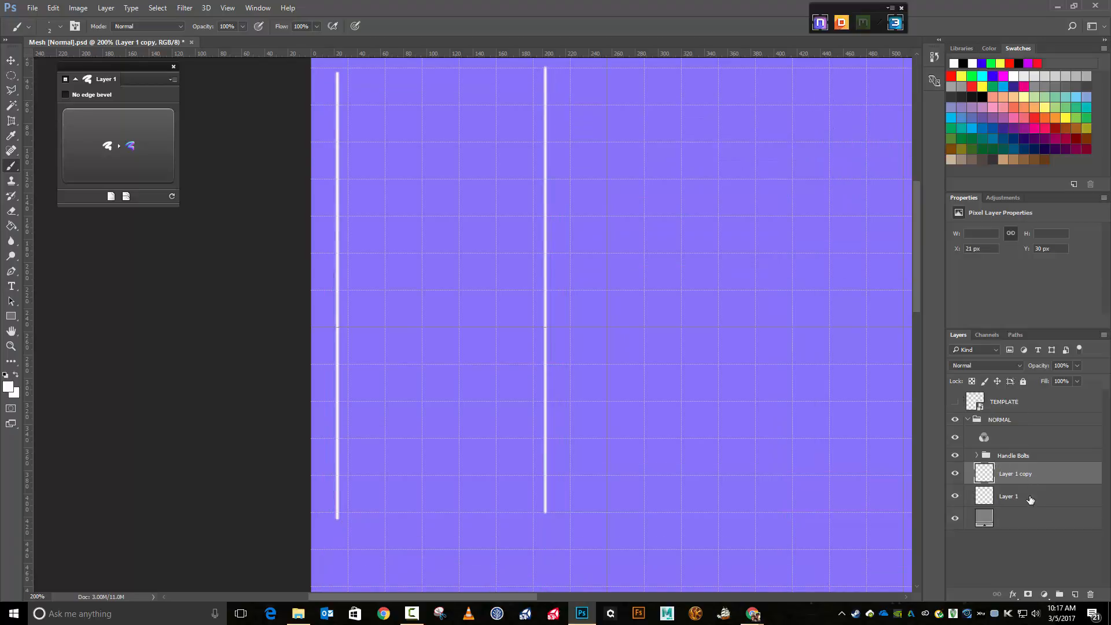
left_click(955, 495)
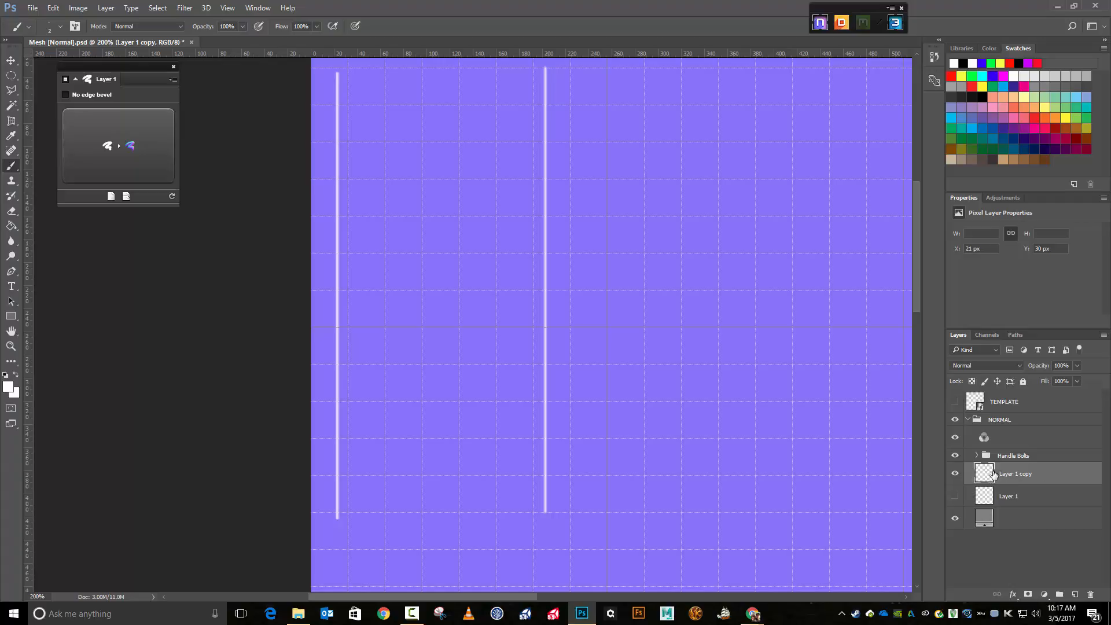
- Convert the duplicated line layer to normal-map detail with a Groove bevel, size 3 and softness 1
left_click(128, 150)
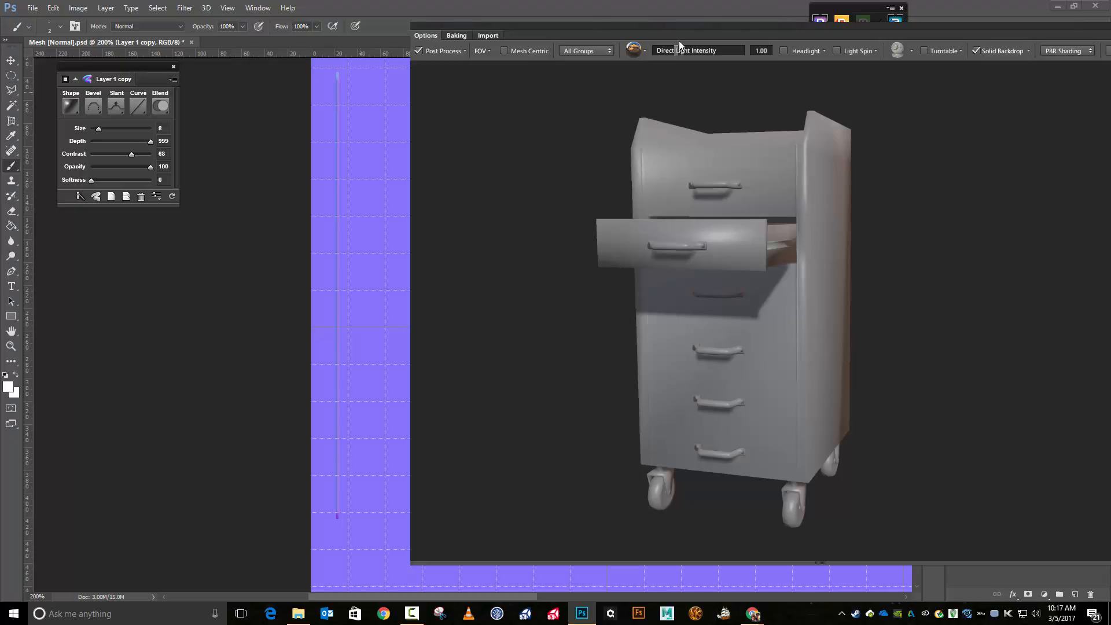
left_click_drag(674, 32, 950, 39)
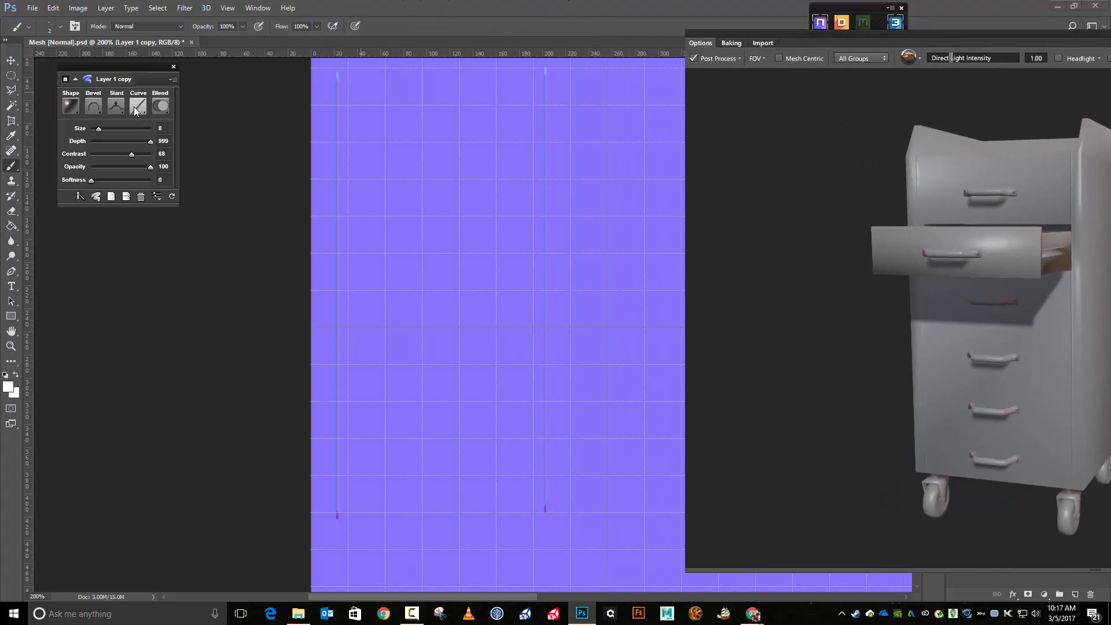
left_click(96, 108)
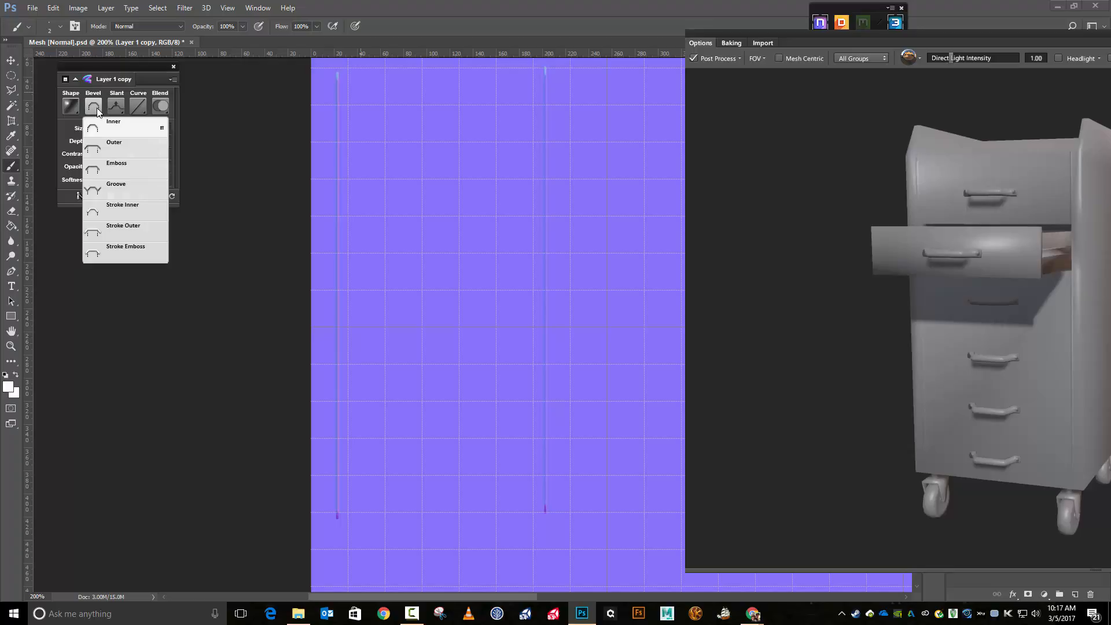
left_click(144, 192)
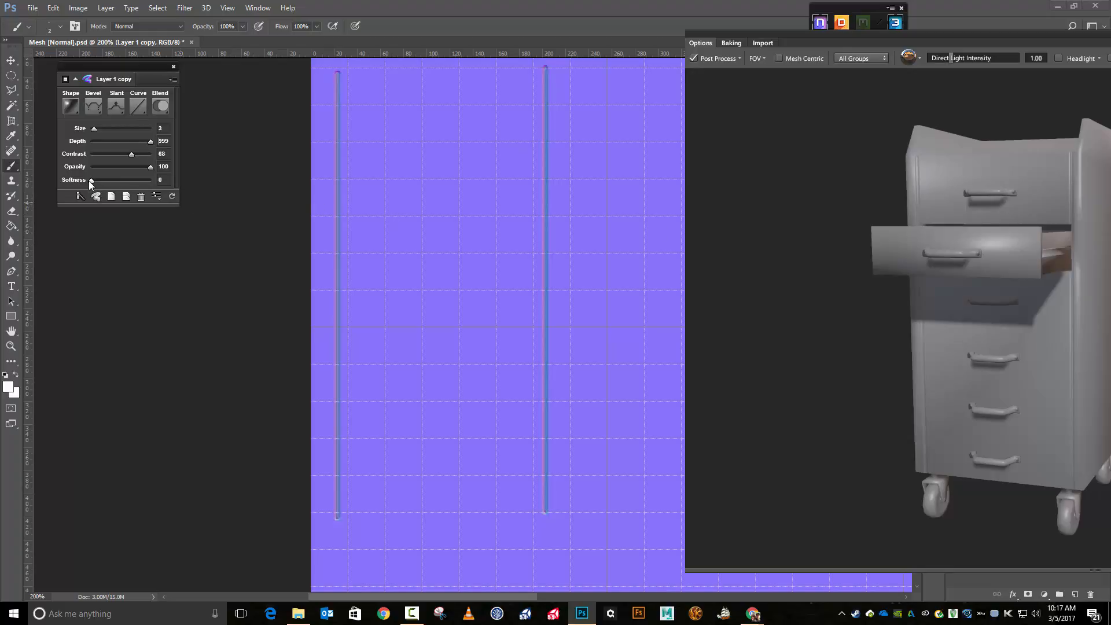
left_click_drag(92, 181, 99, 181)
key("Return")
- Inspect the grooves on the drawer fronts up close in the 3D preview and put the preview away
left_click_drag(1023, 36, 1005, 35)
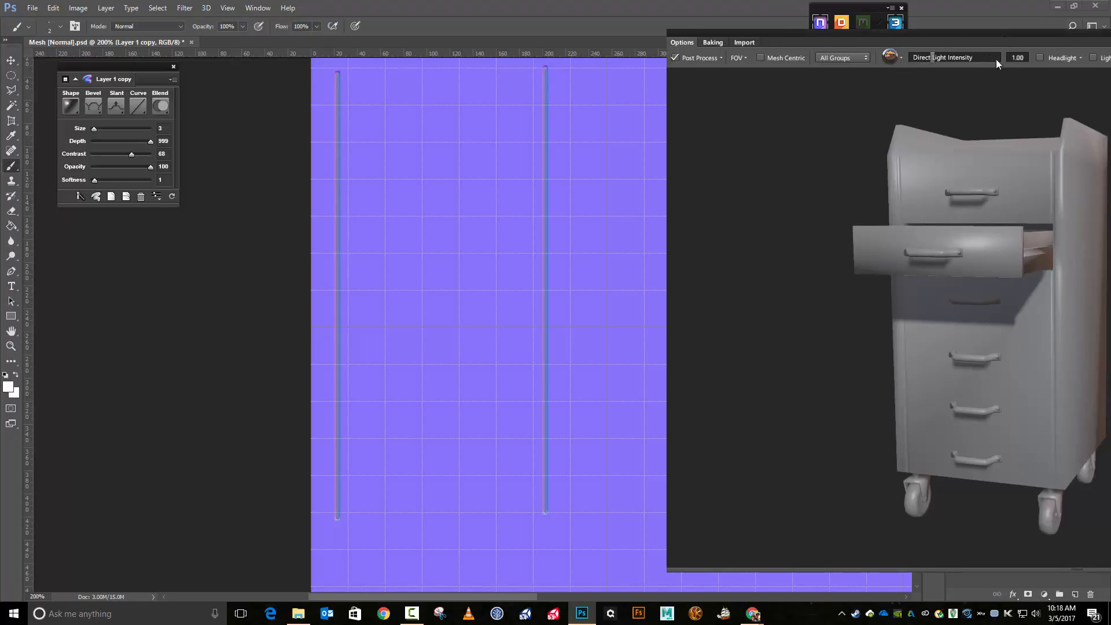
scroll(987, 396, "up", 3)
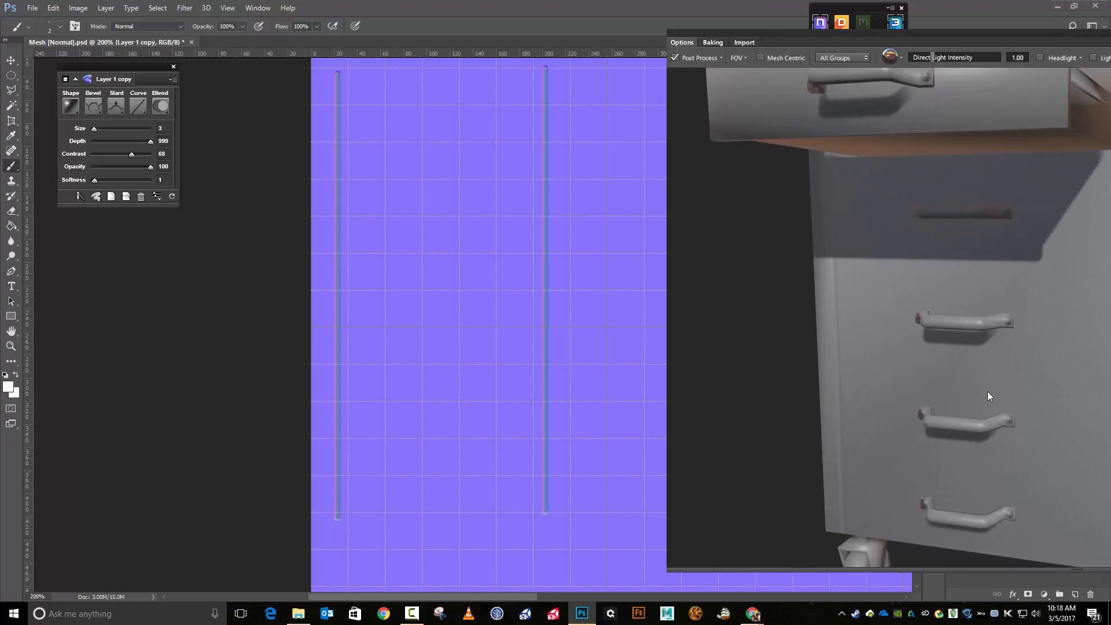
scroll(987, 390, "down", 3)
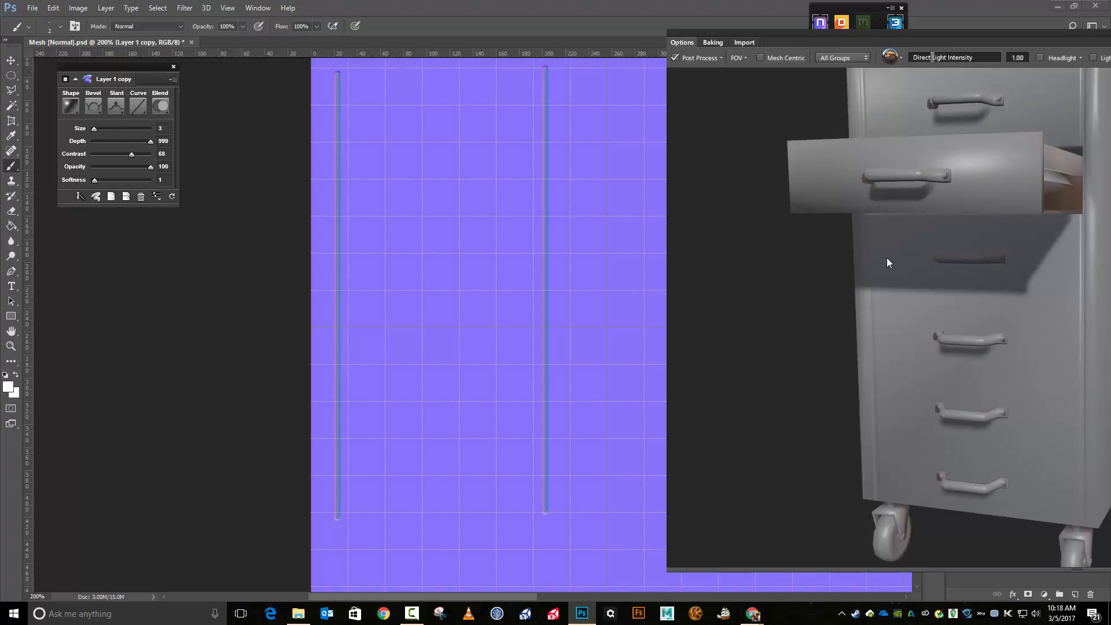
left_click(1075, 36)
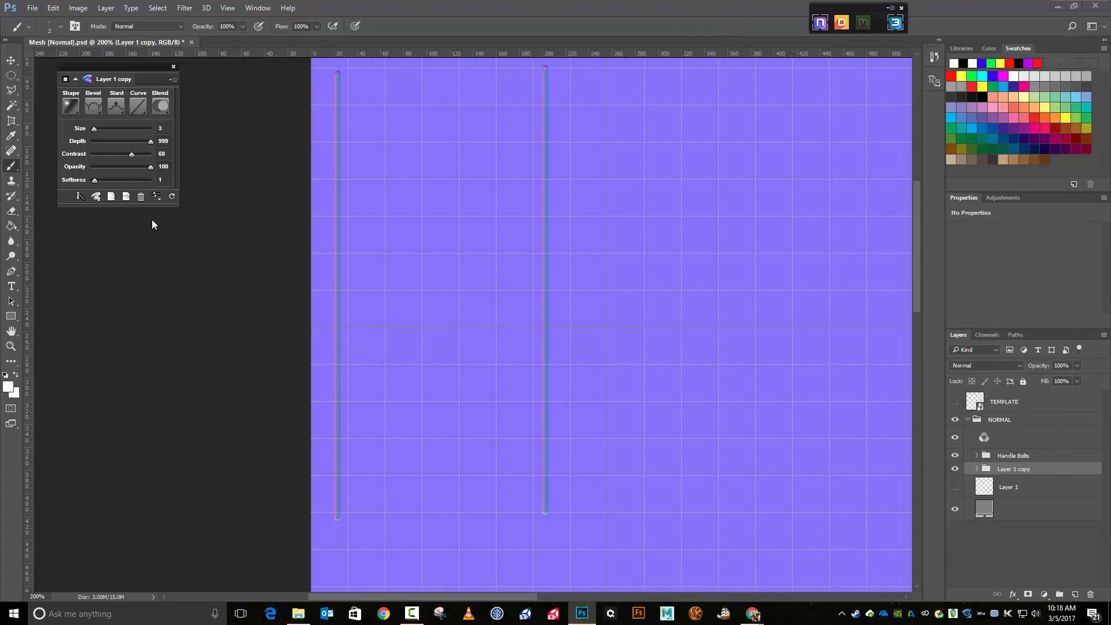
- Decline deleting the converted line group and rename it as Vertical Draw Edges
left_click(138, 197)
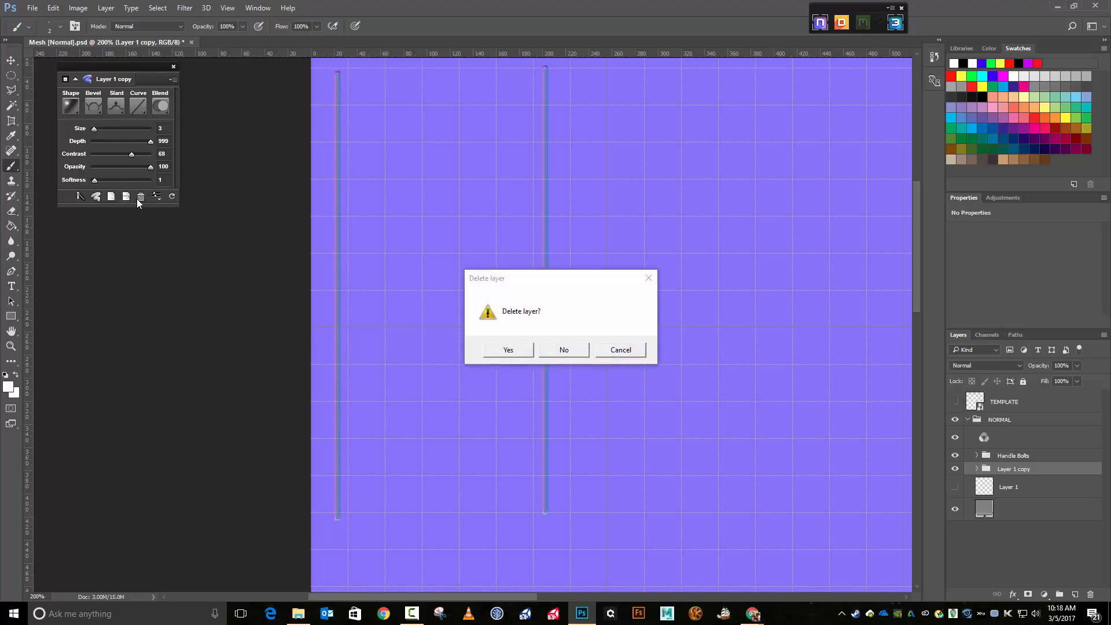
left_click(575, 351)
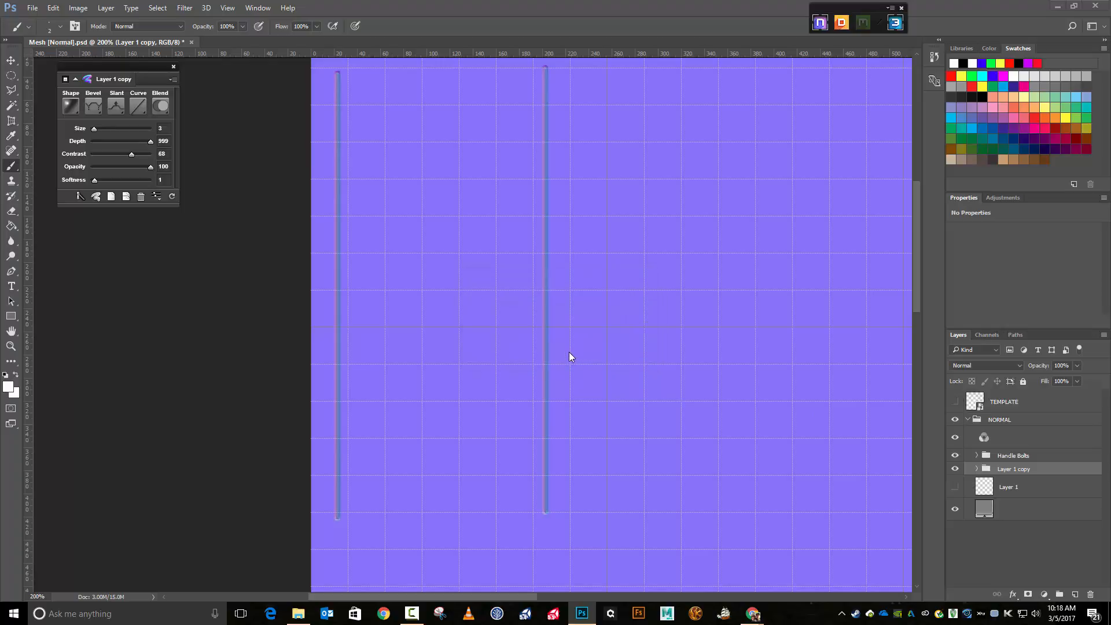
double_click(1014, 469)
type("Vertical Draw Edges")
key("Return")
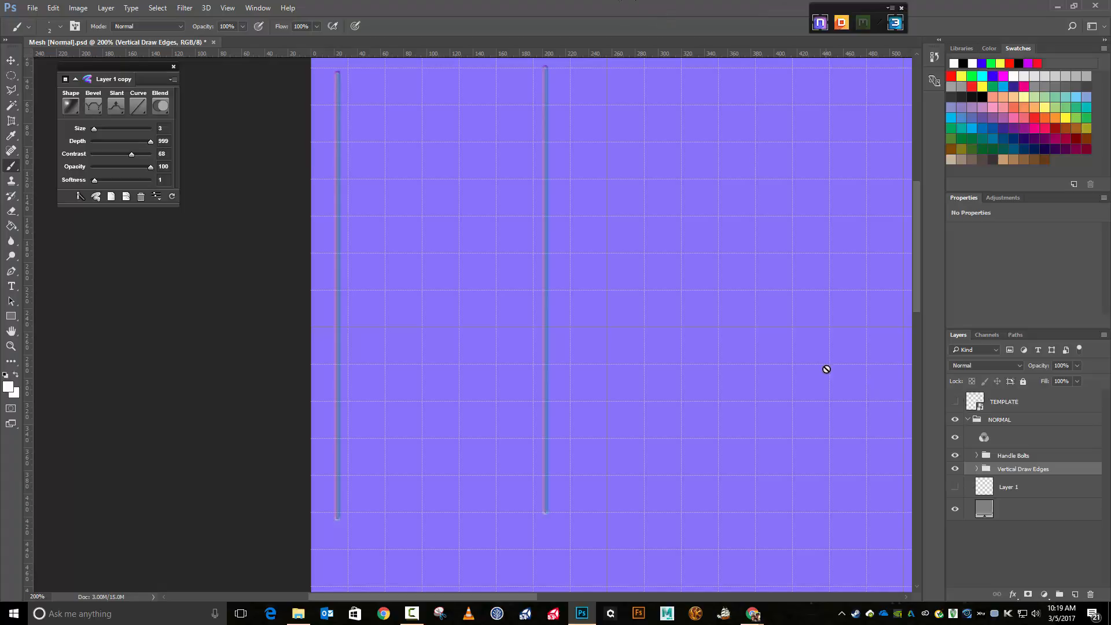
- Show the original Layer 1 and move it between the Handle Bolts and Vertical Draw Edges groups in the layer stack
left_click(1010, 490)
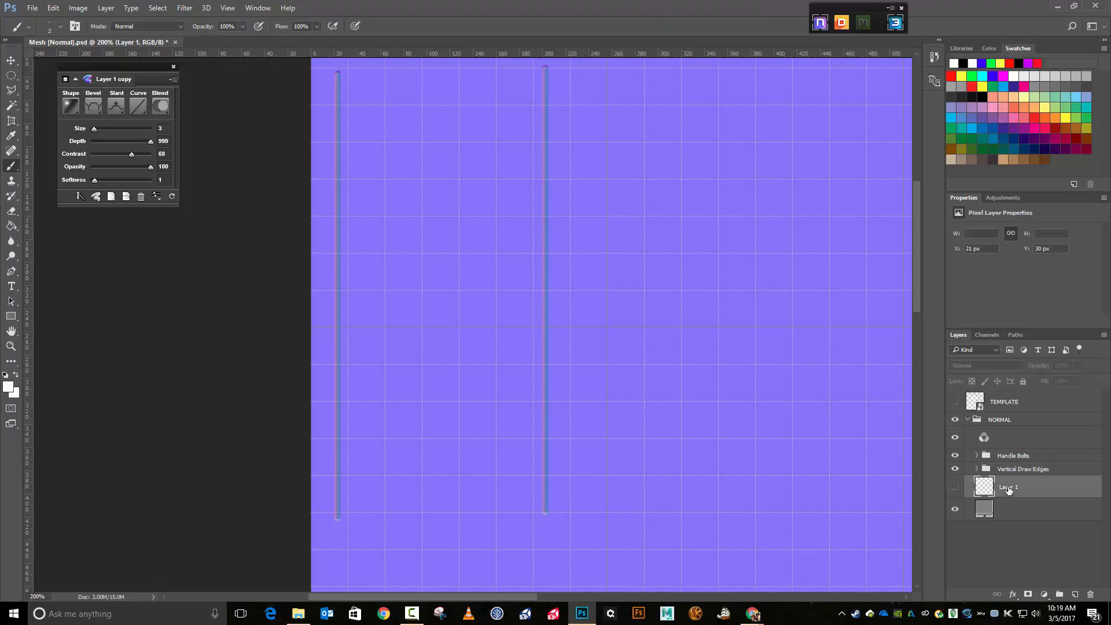
left_click(955, 488)
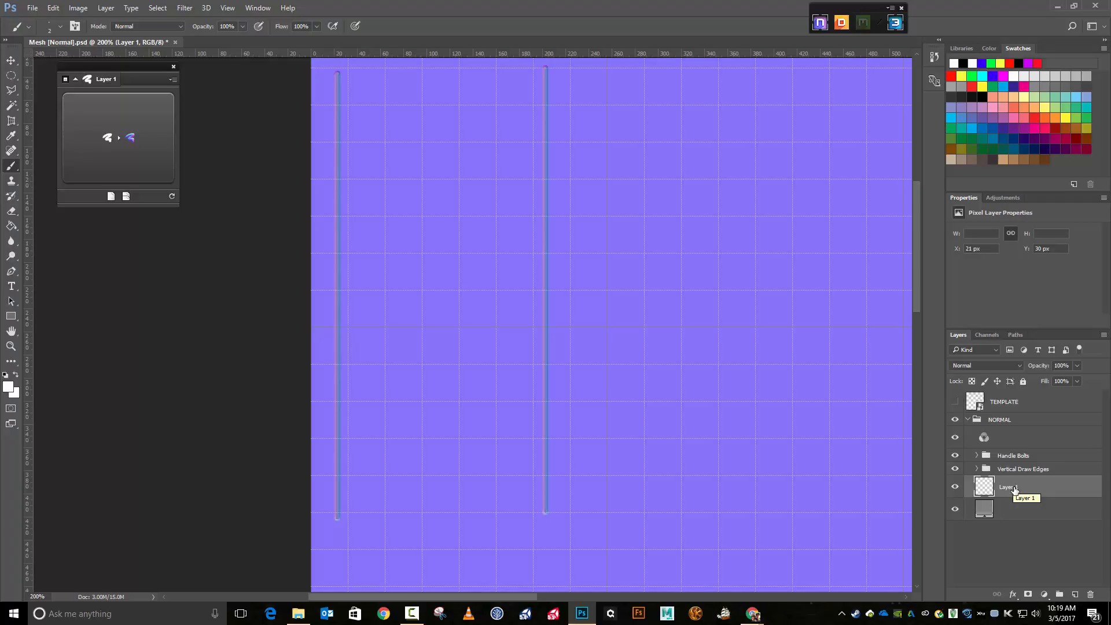
left_click_drag(1014, 490, 997, 452)
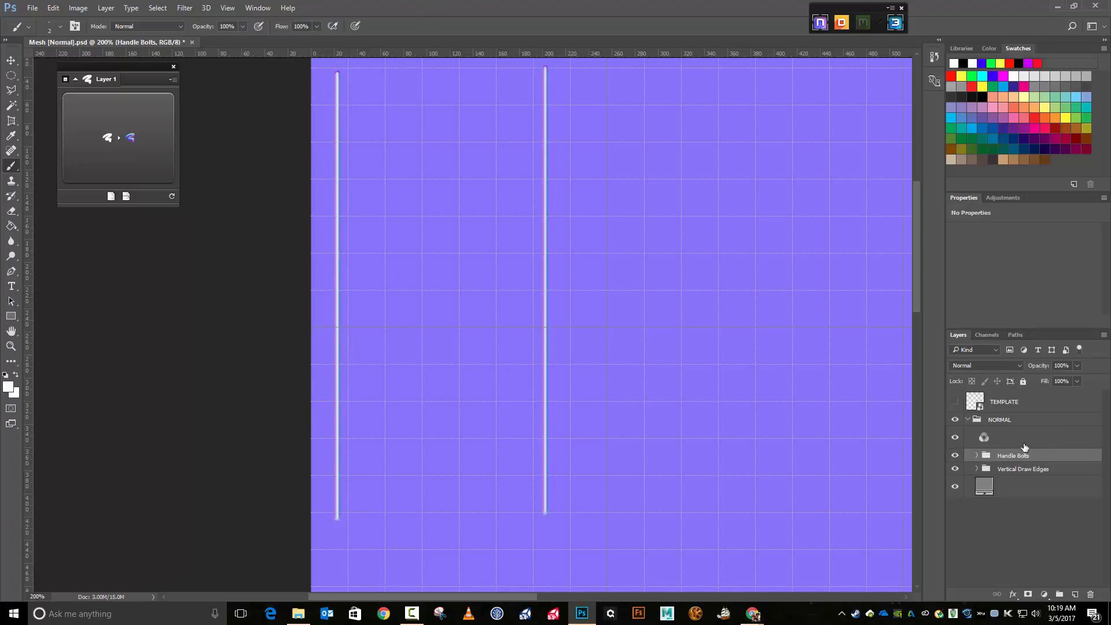
left_click(977, 456)
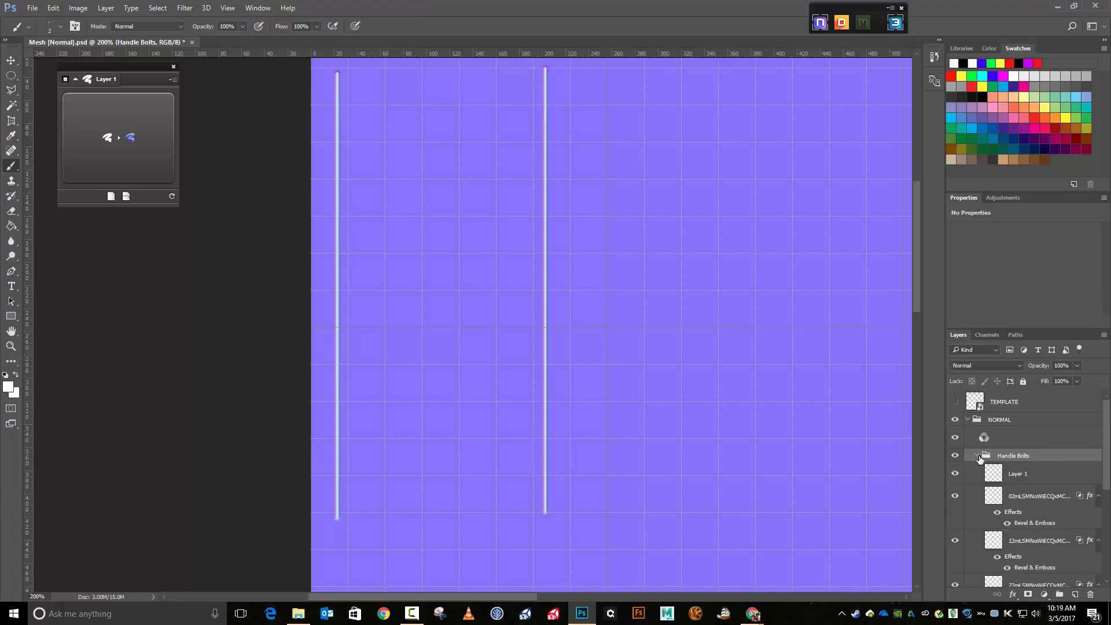
left_click_drag(1021, 476, 985, 429)
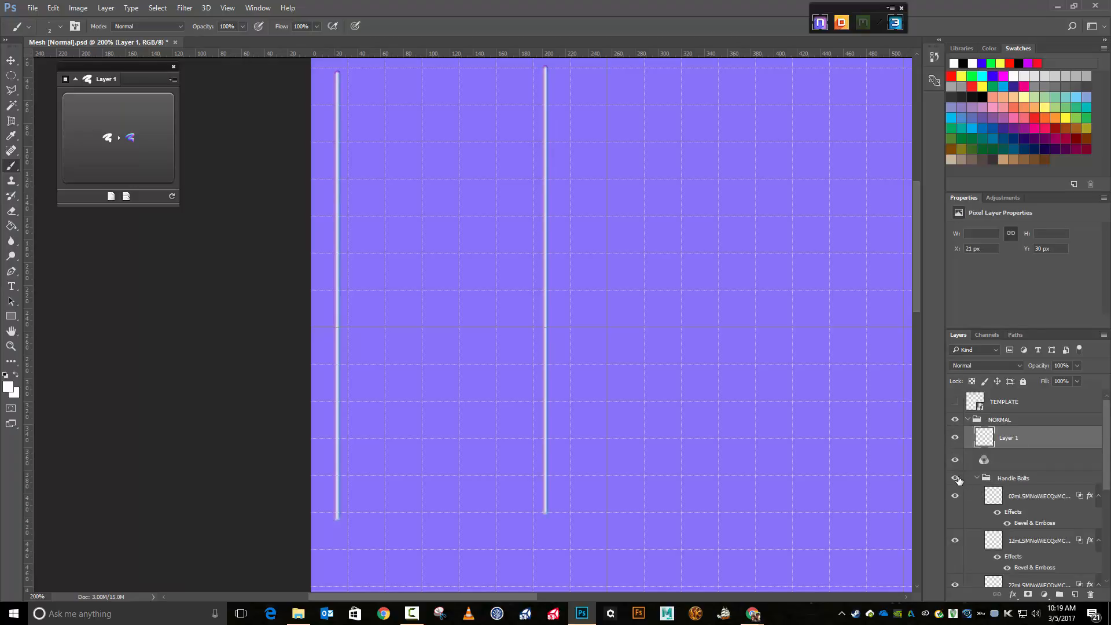
left_click(976, 478)
left_click_drag(1010, 478, 1013, 486)
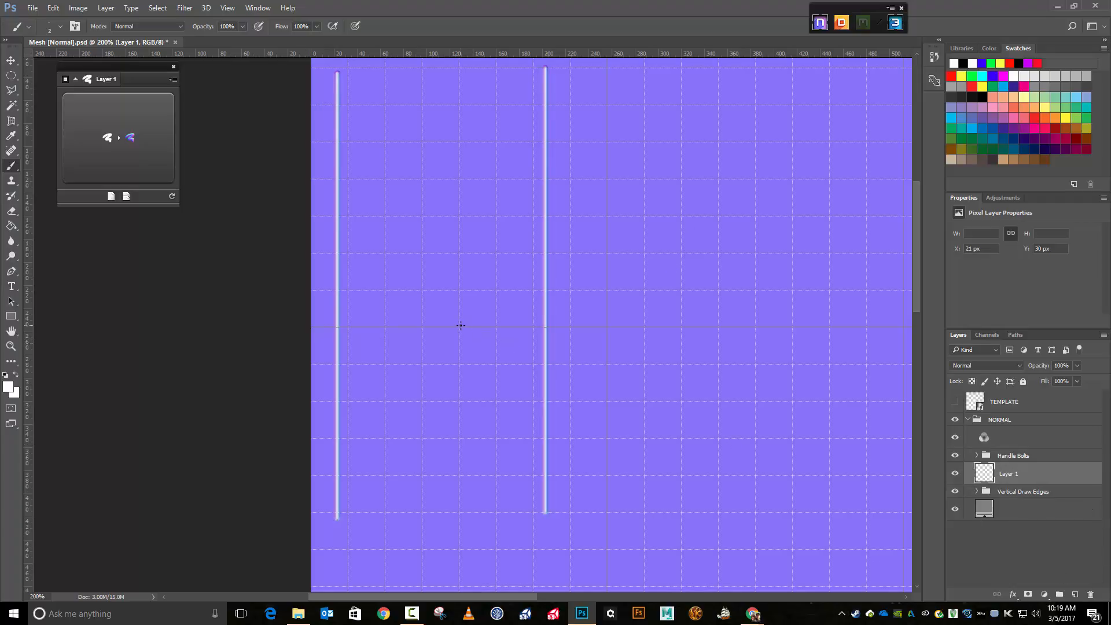
- Clear Layer 1's old lines, show the TEMPLATE layer and paint a horizontal line between the vertical grooves at about Y 385 px
key("Delete")
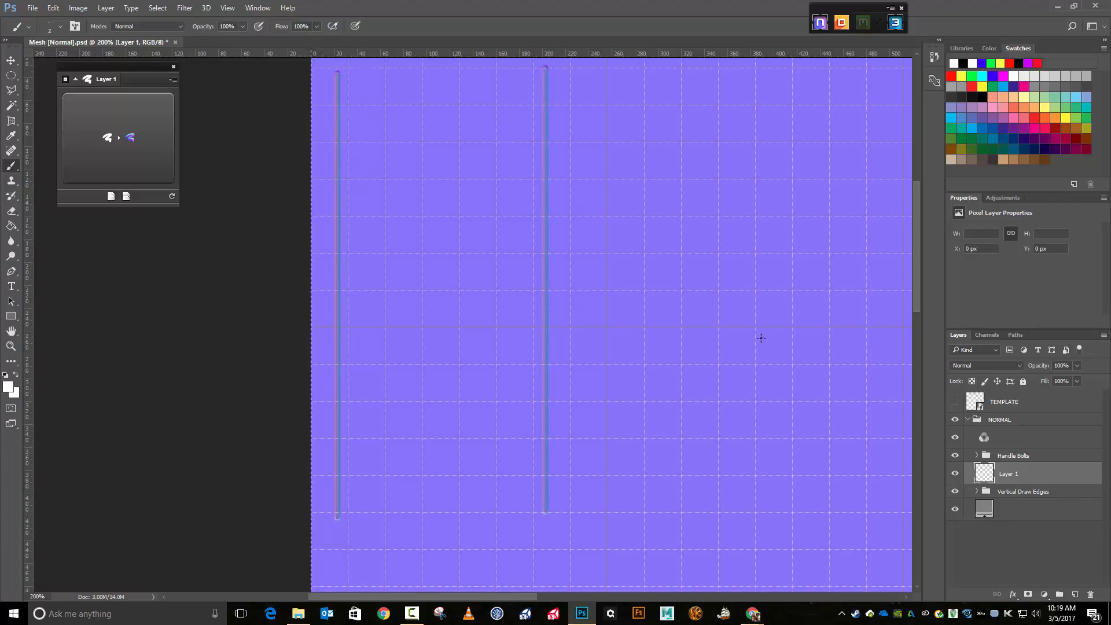
left_click(954, 402)
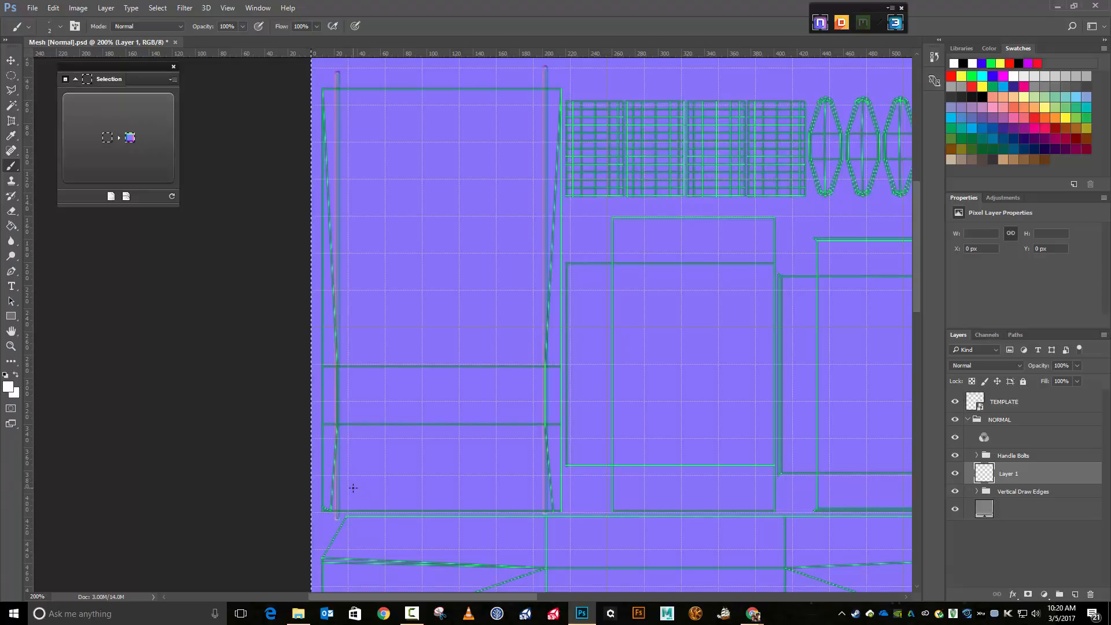
key("ctrl+plus")
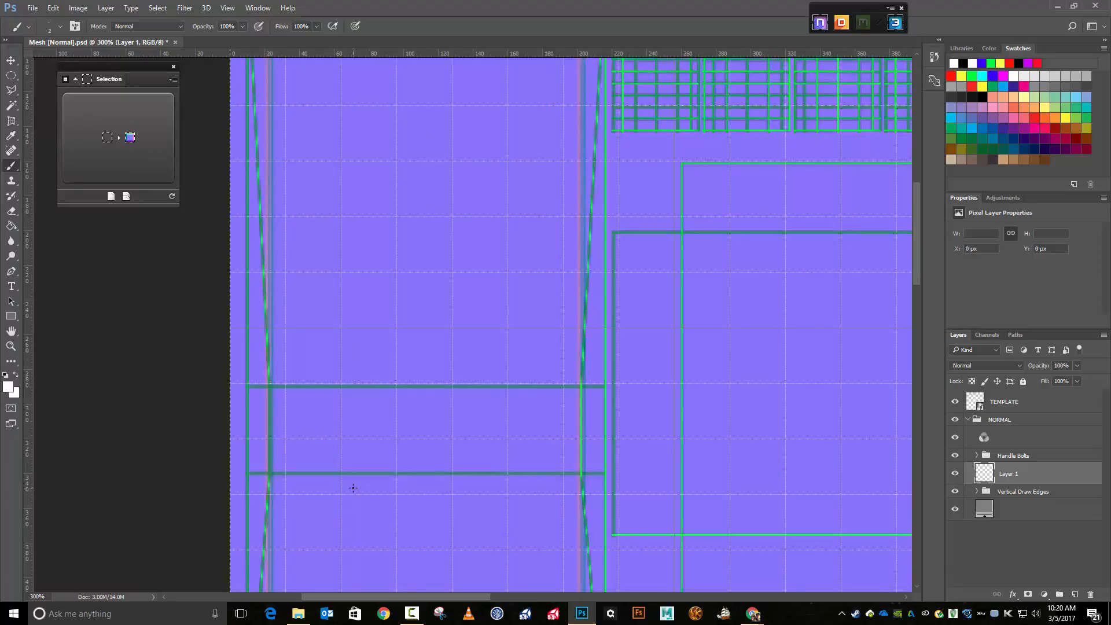
scroll(353, 487, "down", 4)
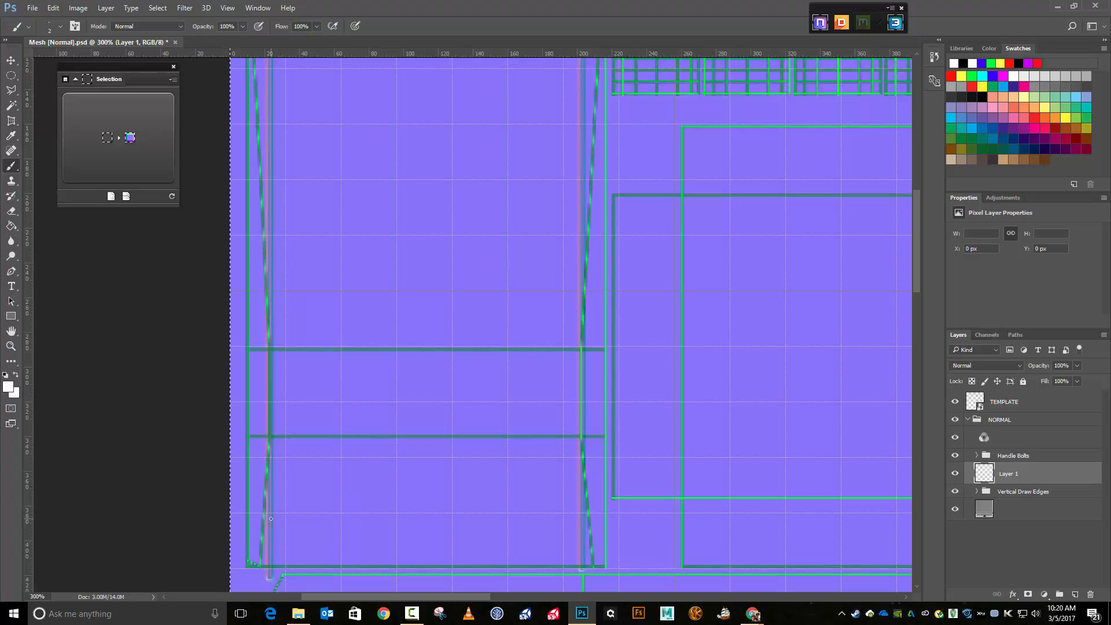
left_click_drag(271, 518, 581, 525)
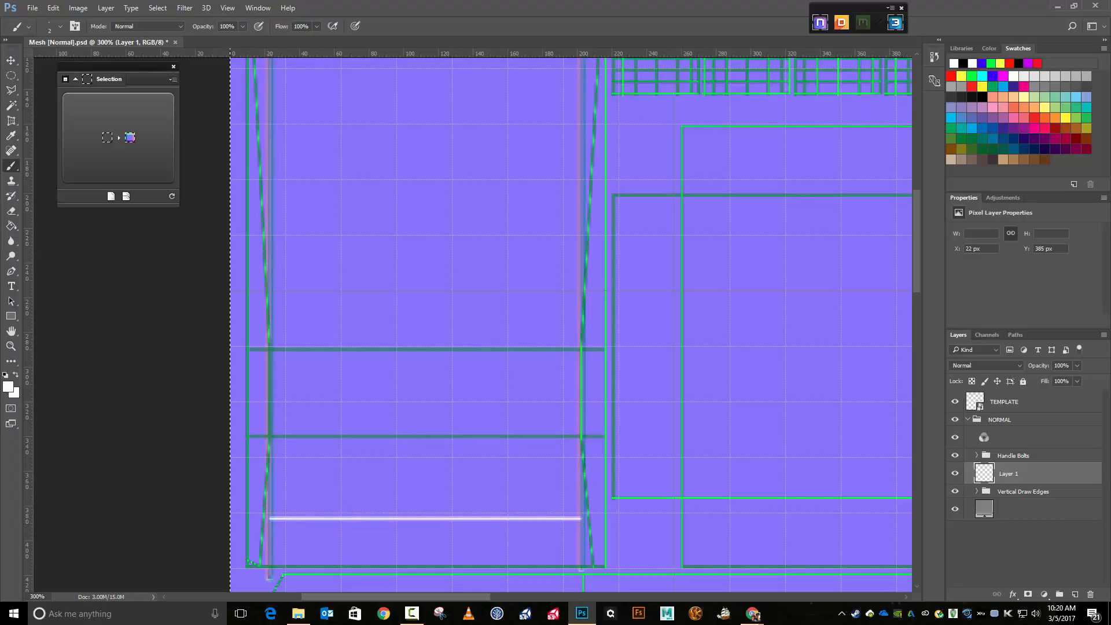
- Place the 3D preview beside the canvas and paint a second horizontal drawer line between the grooves, above the template's two inner horizontal edges
left_click_drag(1110, 48, 938, 156)
scroll(904, 390, "down", 4)
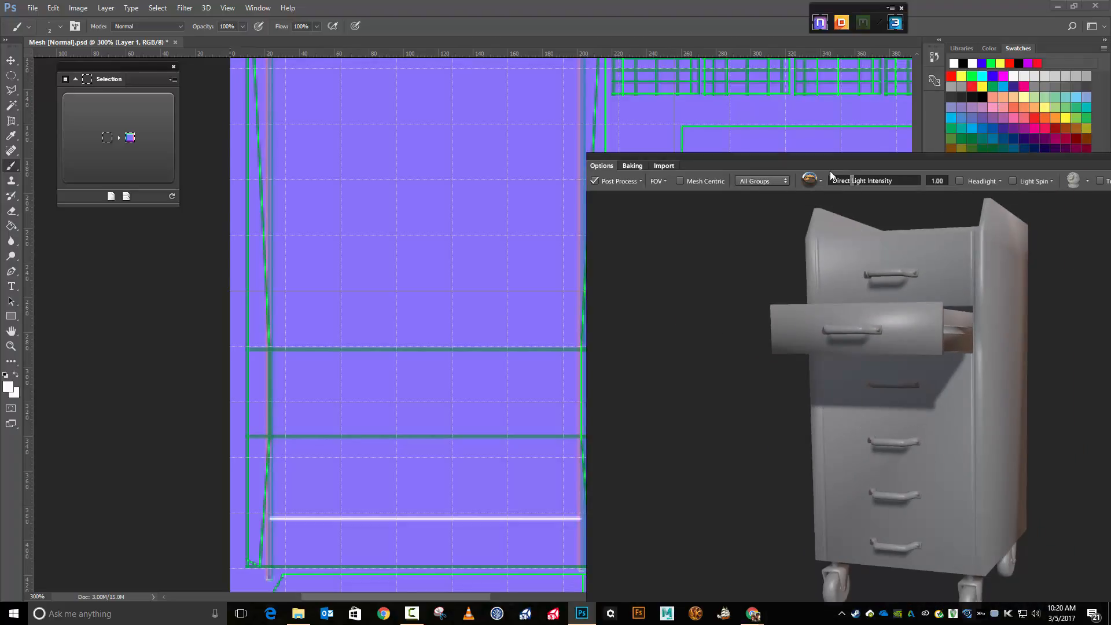
left_click_drag(833, 164, 907, 158)
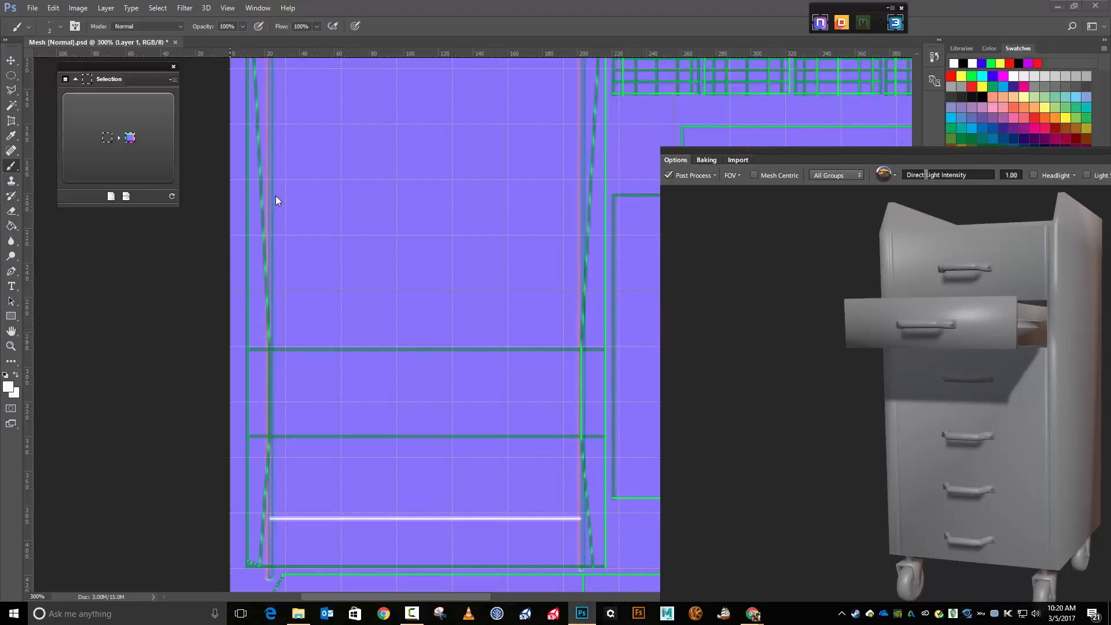
key("ctrl+a")
left_click(271, 235, "shift")
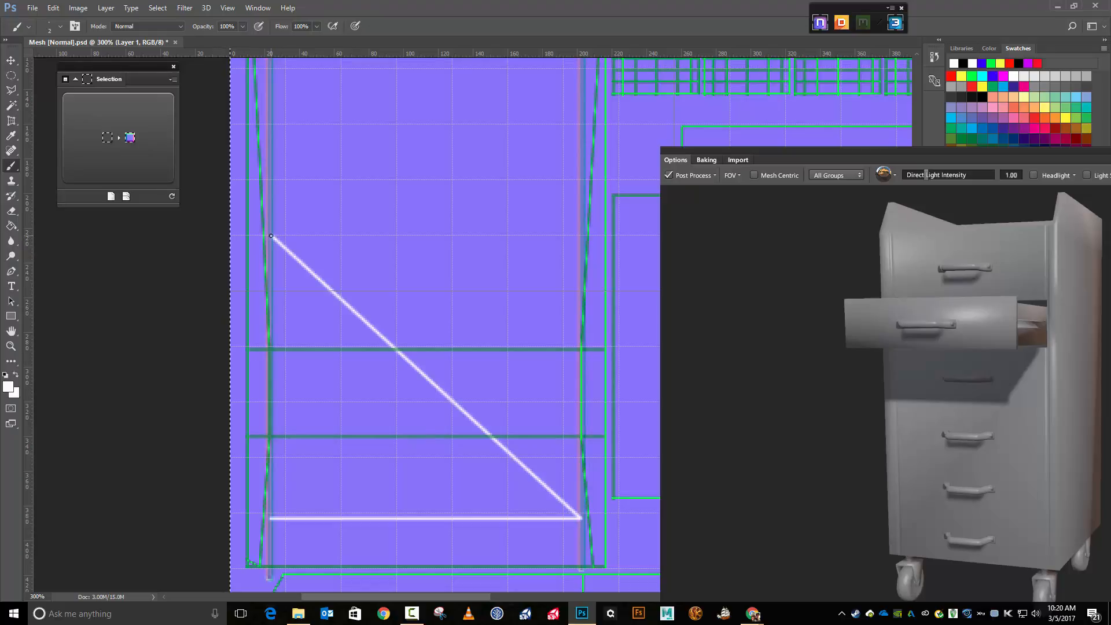
key("ctrl+z")
left_click_drag(271, 236, 578, 236)
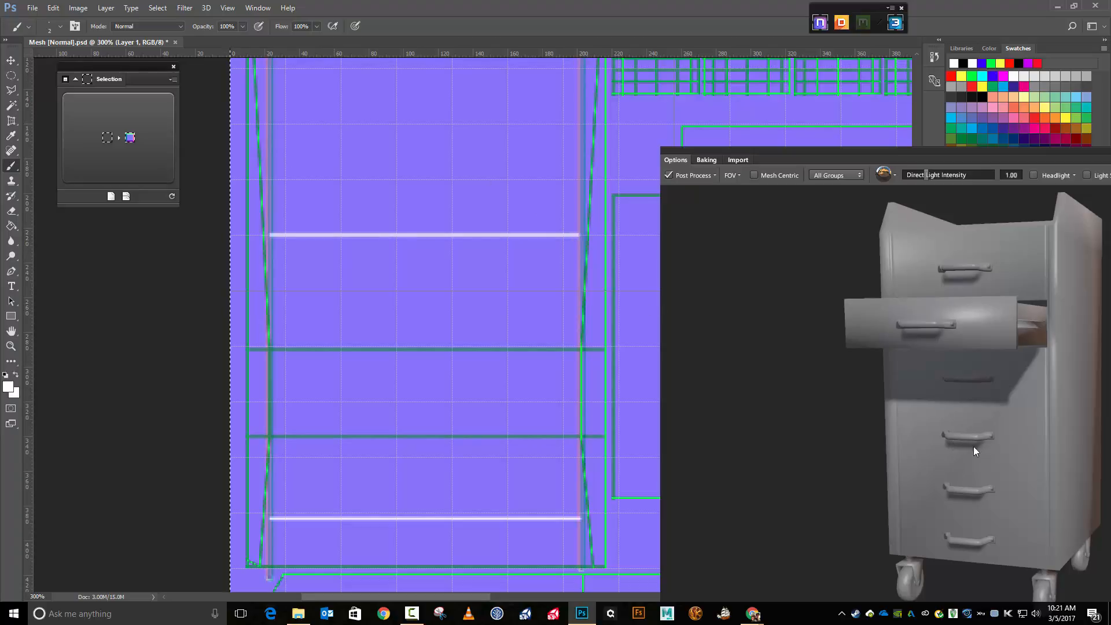
- Paint a third straight horizontal line across the front panel between the vertical grooves, above the previous one
left_click(269, 97, "shift")
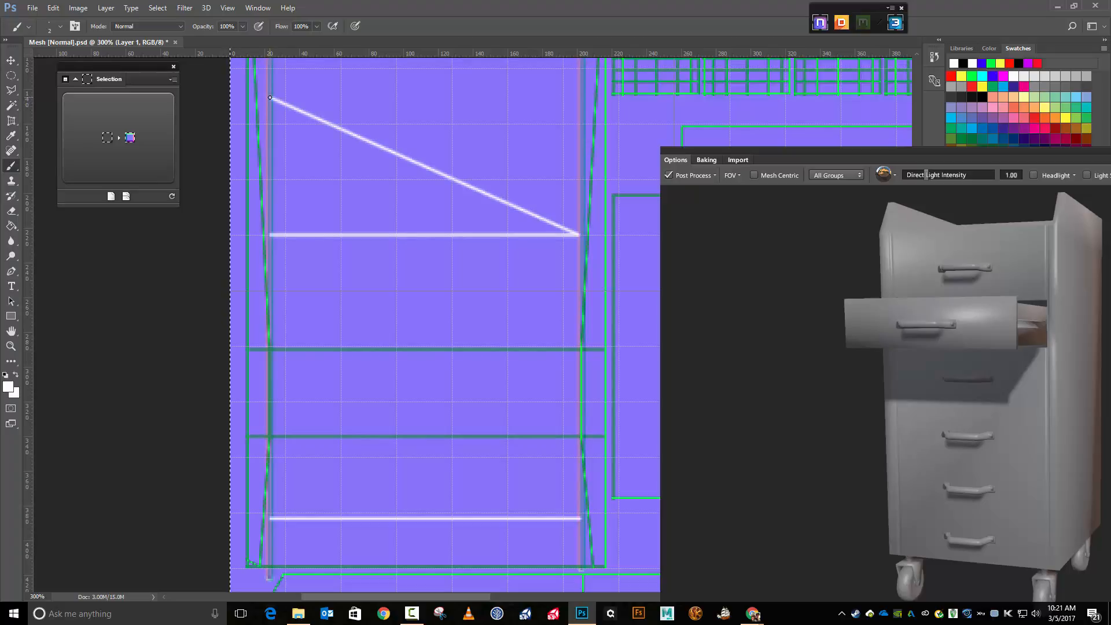
key("ctrl+z")
mouse_move(274, 98)
left_mouse_down()
mouse_move(438, 99)
mouse_move(583, 122)
left_mouse_up()
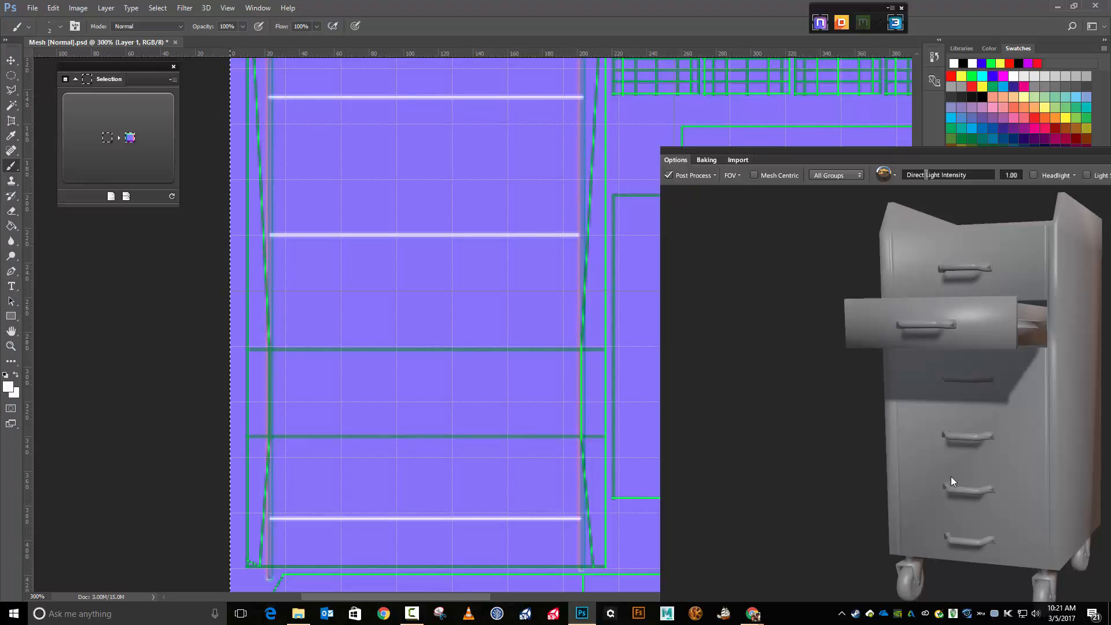
- Paint another straight horizontal drawer line between the two uppermost lines, spanning from one vertical groove to the other
scroll(604, 294, "up", 5)
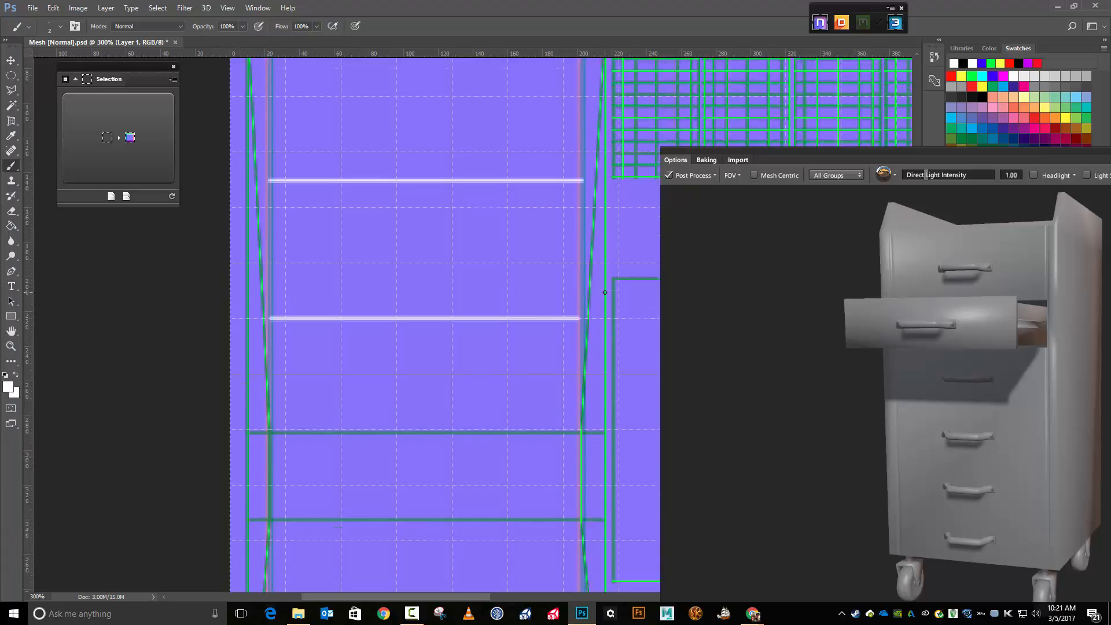
left_click(269, 357, "shift")
left_click_drag(269, 356, 577, 356)
key("ctrl+alt+z")
key("ctrl+alt+z")
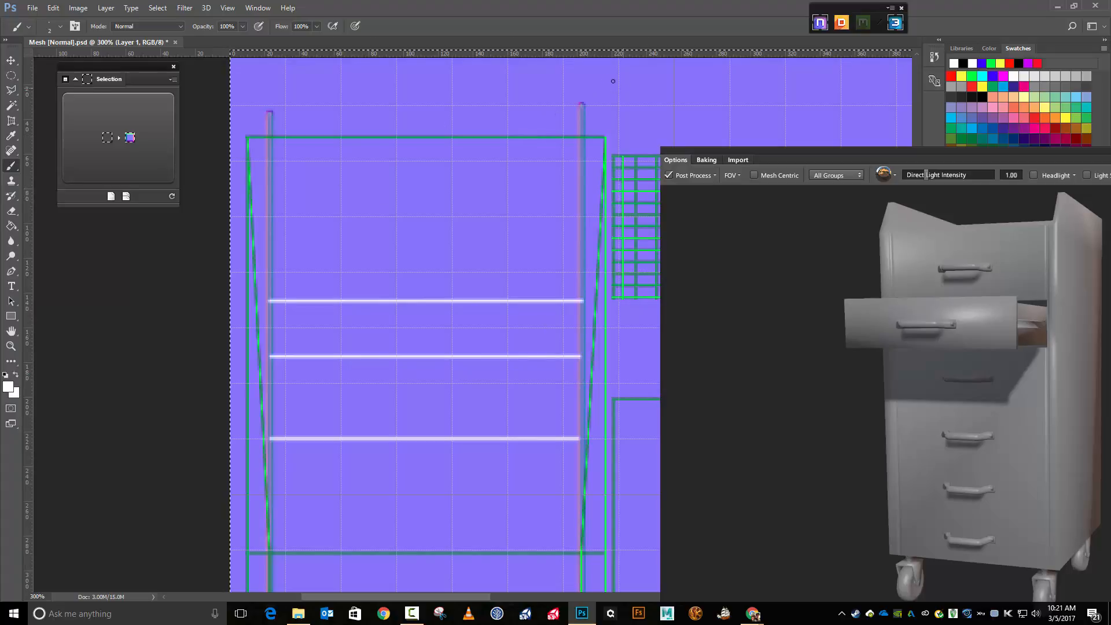
- Paint the uppermost horizontal drawer line between the vertical grooves at about Y 81 px and put the 3D preview away
left_click(286, 196, "shift")
key("ctrl+alt+z")
key("ctrl+alt+z")
left_click_drag(270, 193, 576, 210)
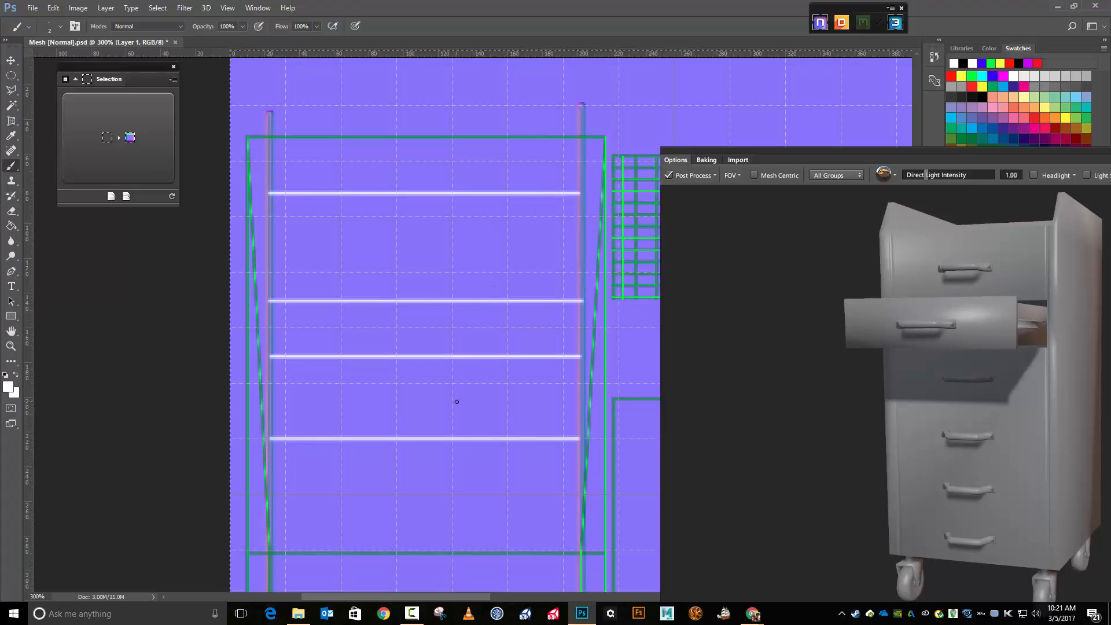
scroll(470, 465, "down", 5)
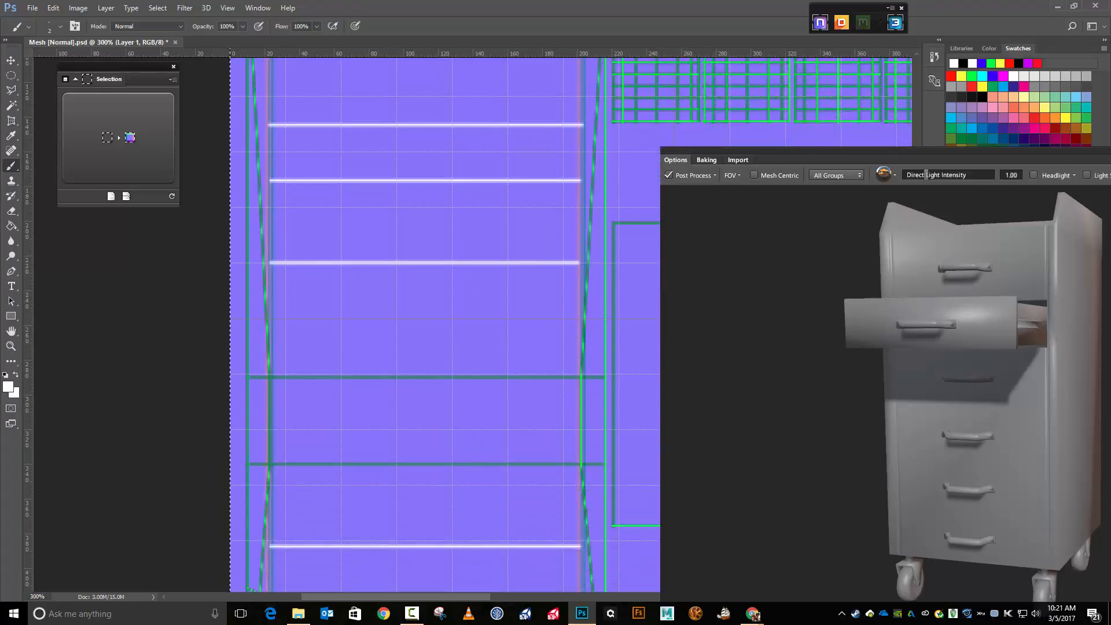
left_click(1077, 148)
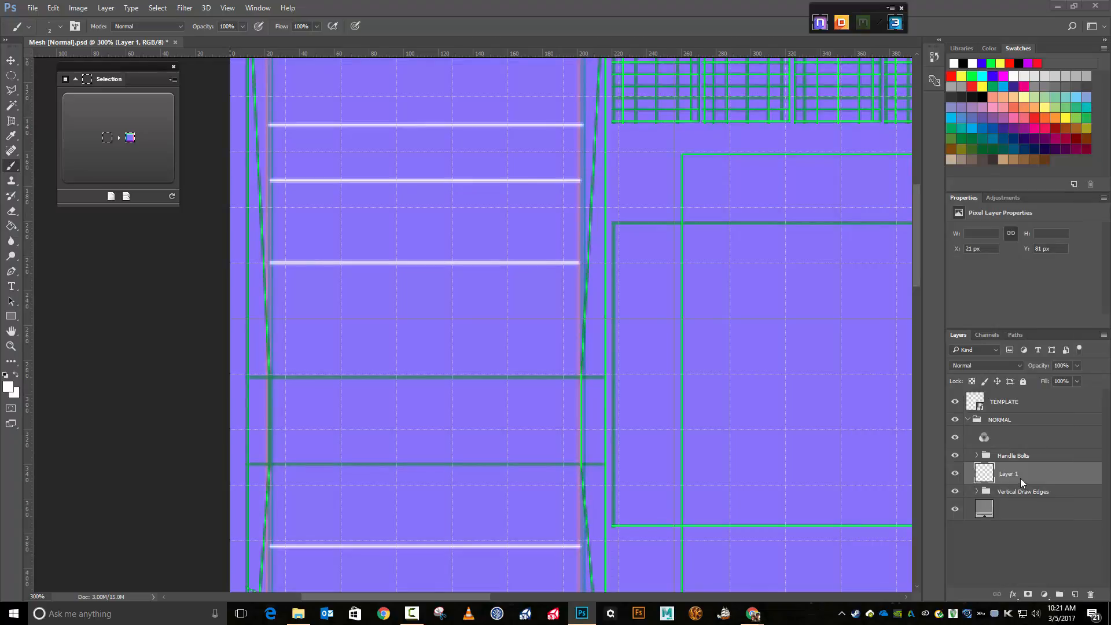
- Rename Layer 1 to "Horizontal Draw Edges" and convert the whole-canvas selection into an nDo normal layer
key("ctrl+a")
double_click(1011, 474)
type("Horizontal Draw Edges")
key("Return")
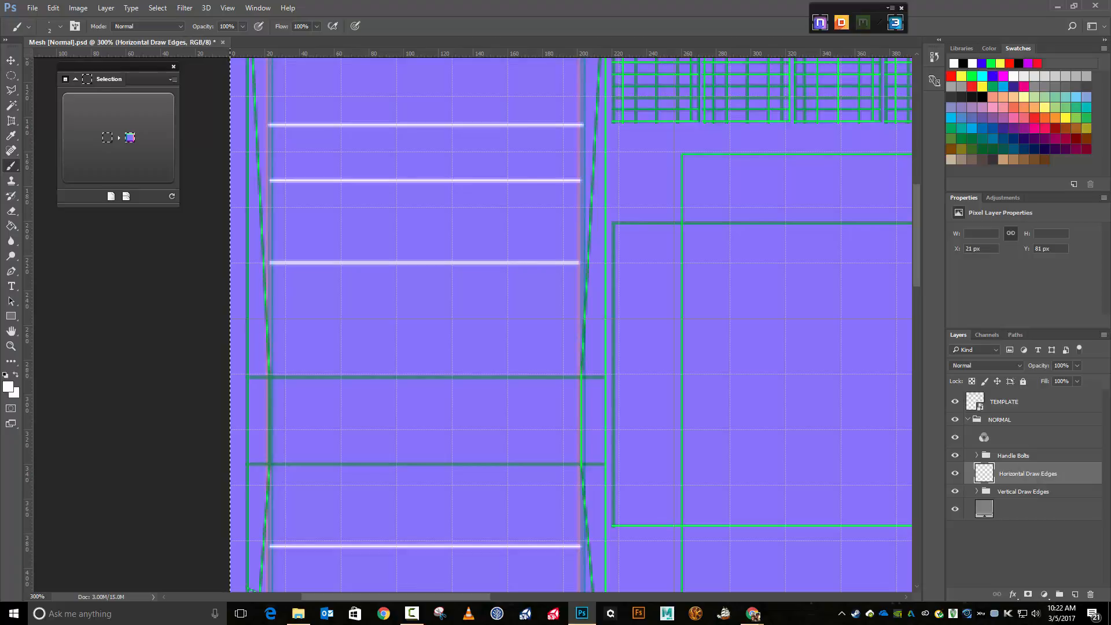
left_click(90, 132)
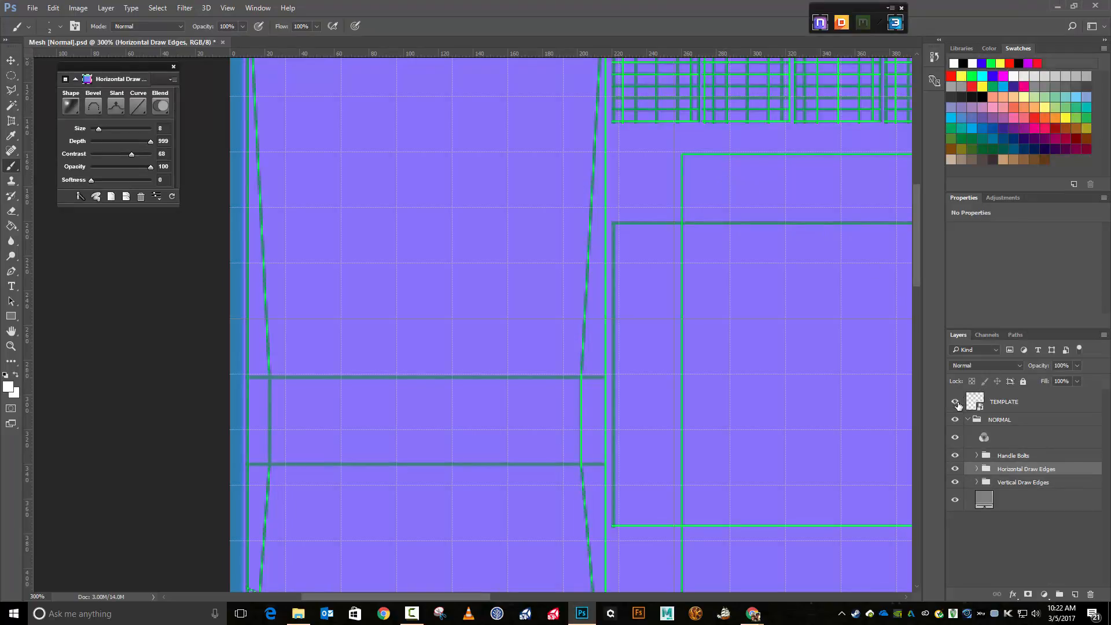
- Hide the TEMPLATE layer and set the bevel type of Horizontal Draw Edges to Groove
left_click(953, 402)
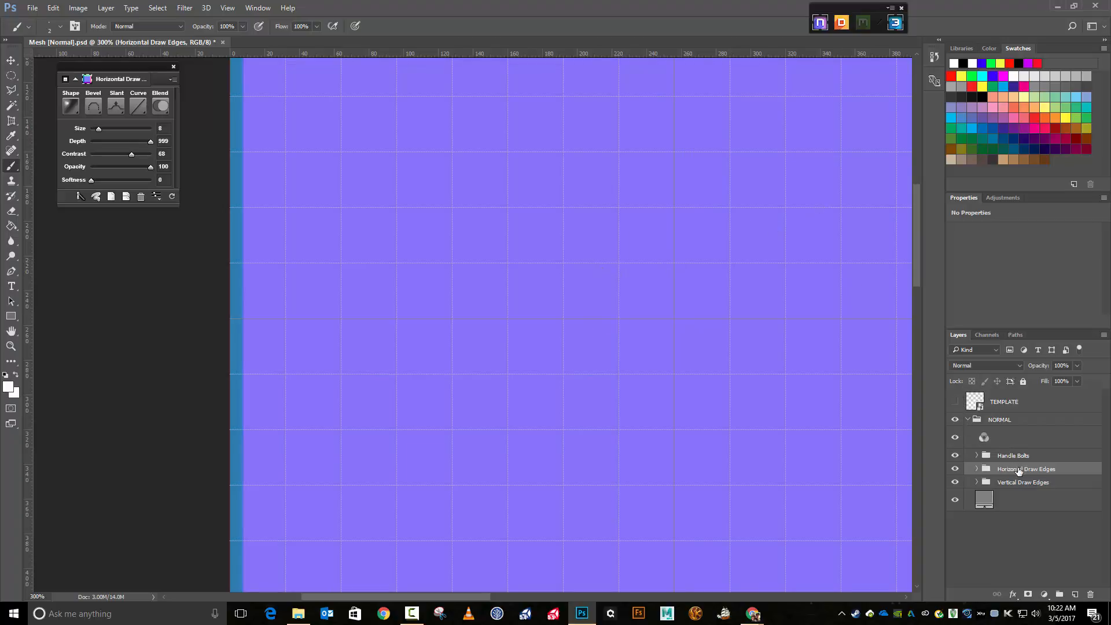
left_click(94, 107)
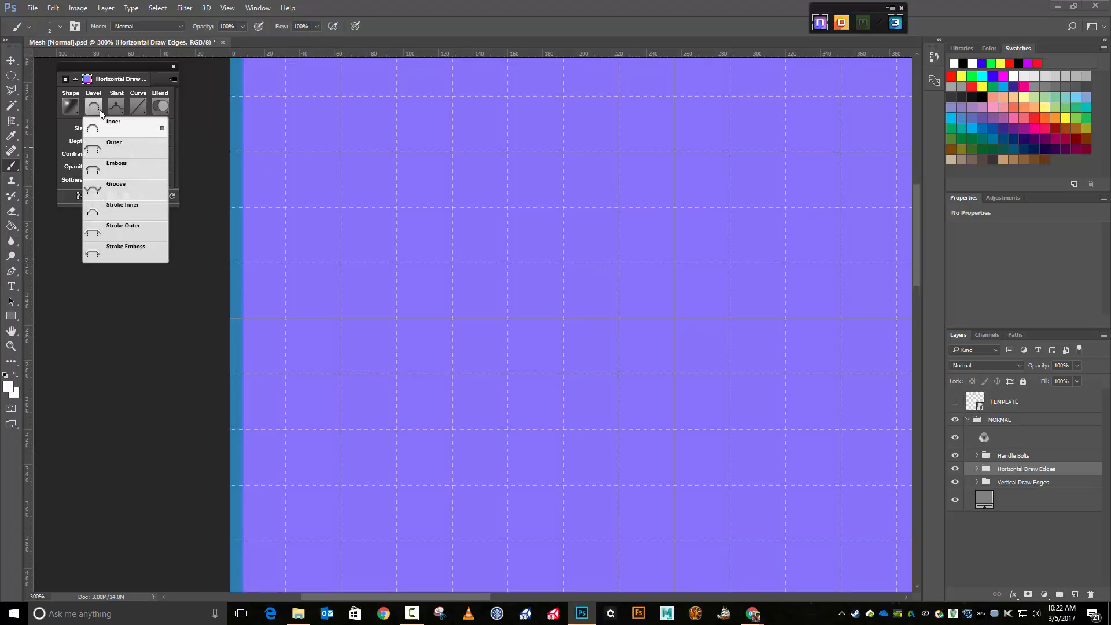
left_click(115, 185)
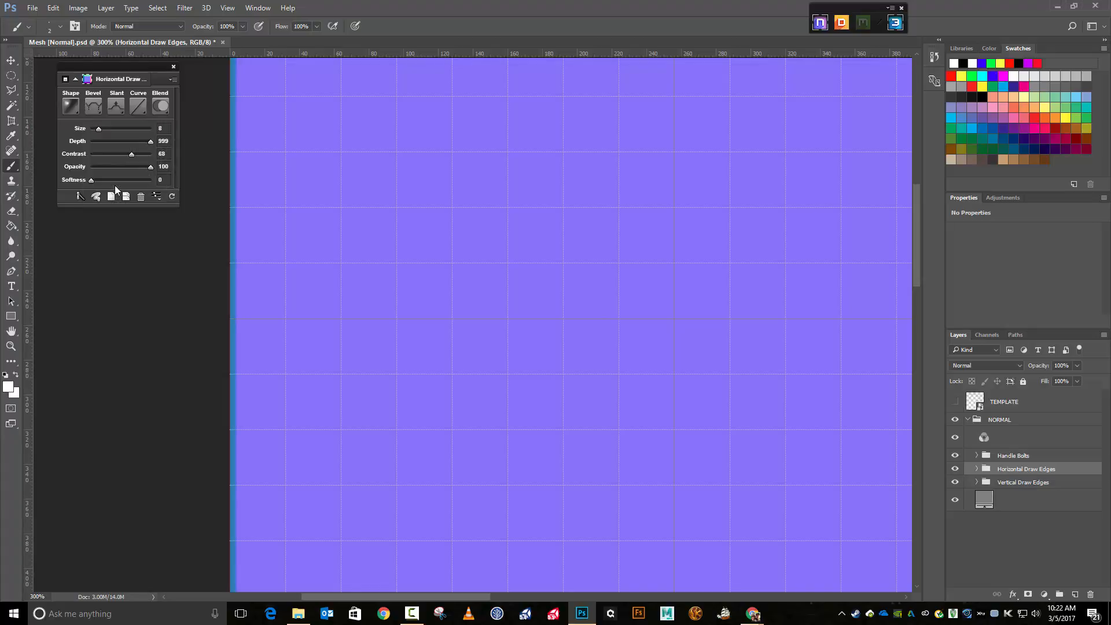
scroll(398, 201, "down", 1)
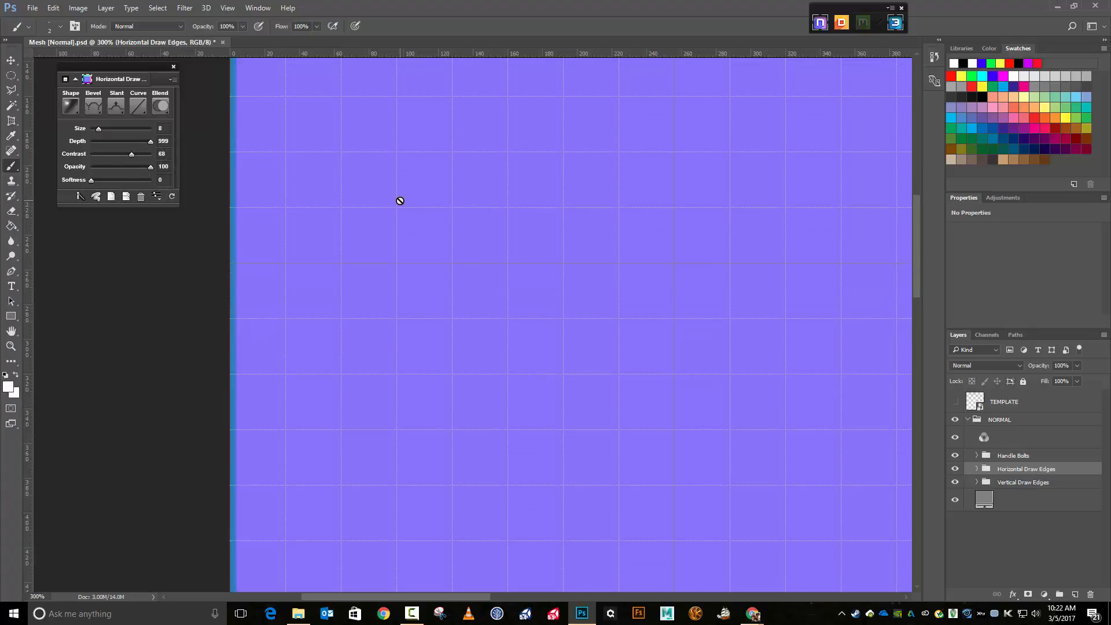
scroll(397, 187, "up", 6)
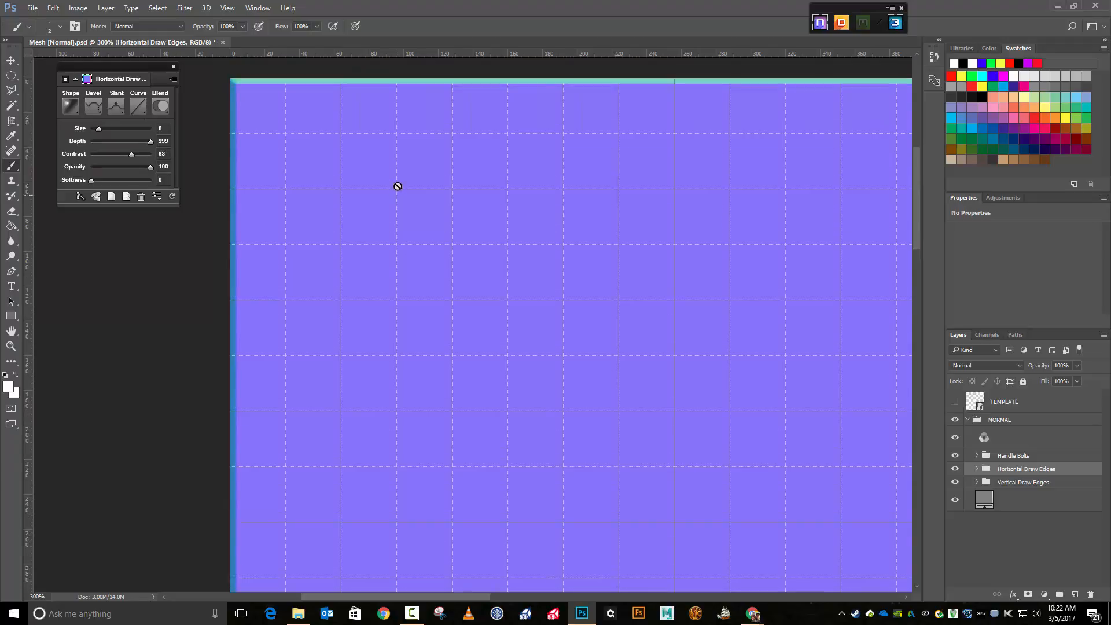
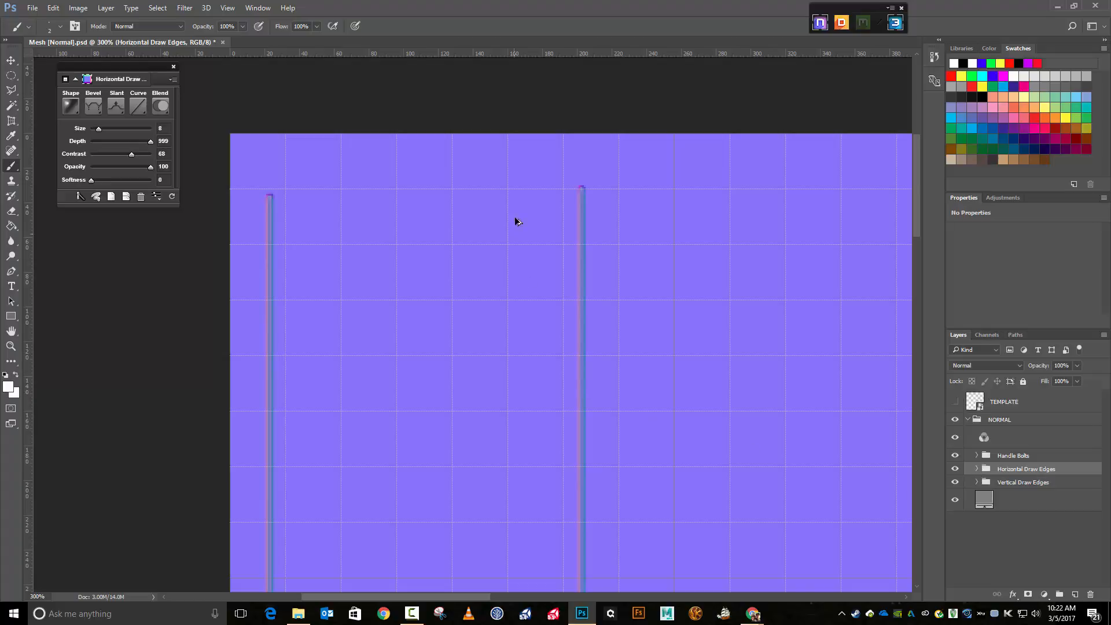
- Delete the Horizontal Draw Edges group together with its contents
scroll(622, 278, "down", 3)
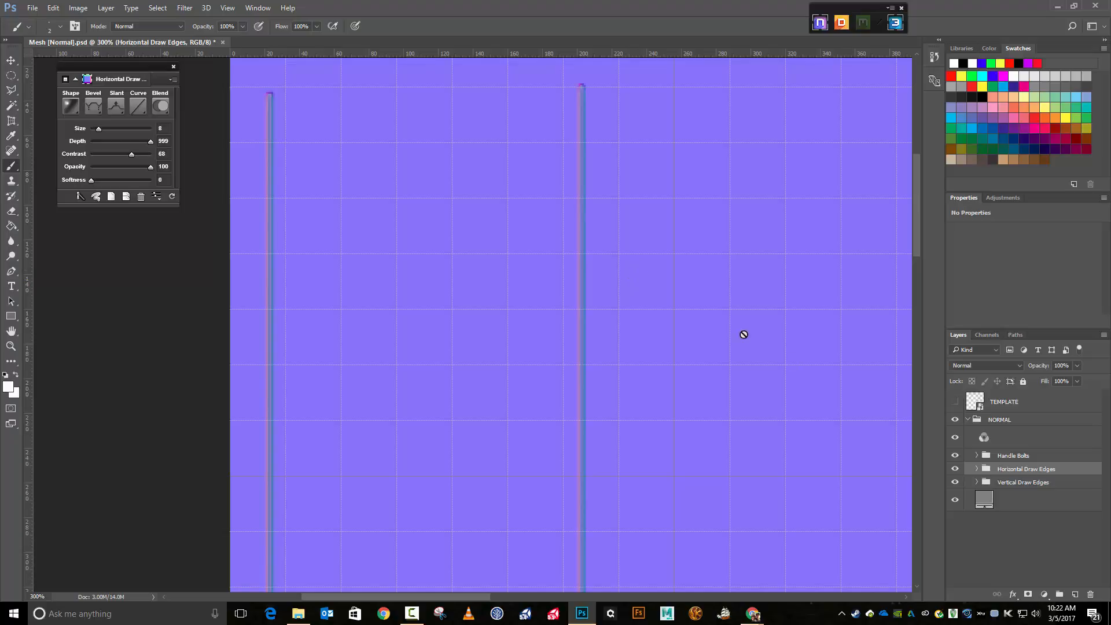
left_click(140, 194)
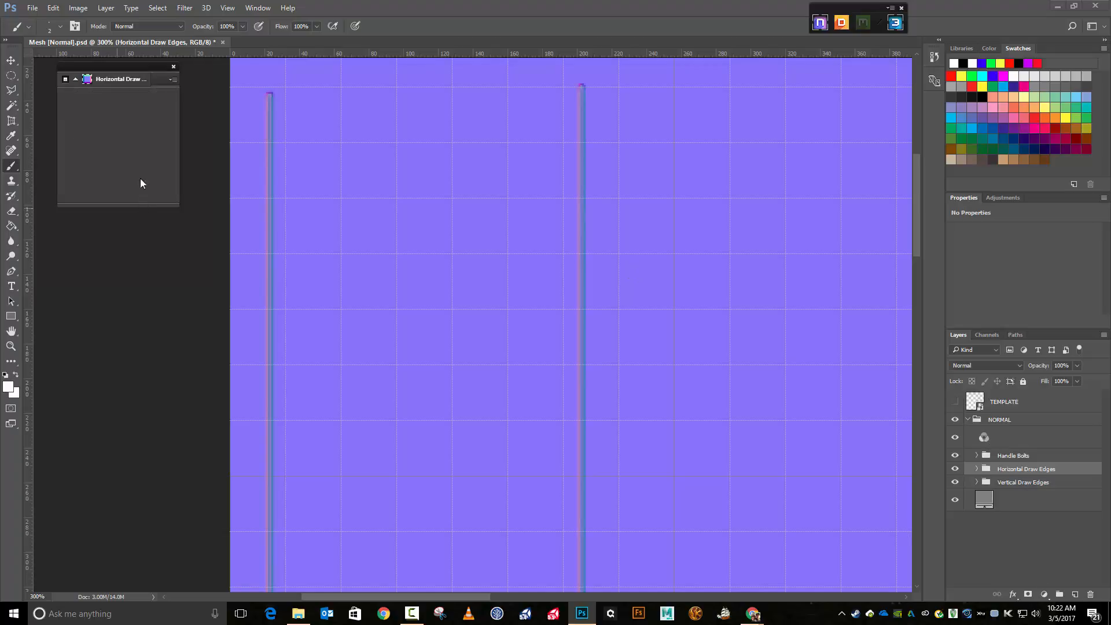
left_click(1016, 483)
left_click(1010, 460)
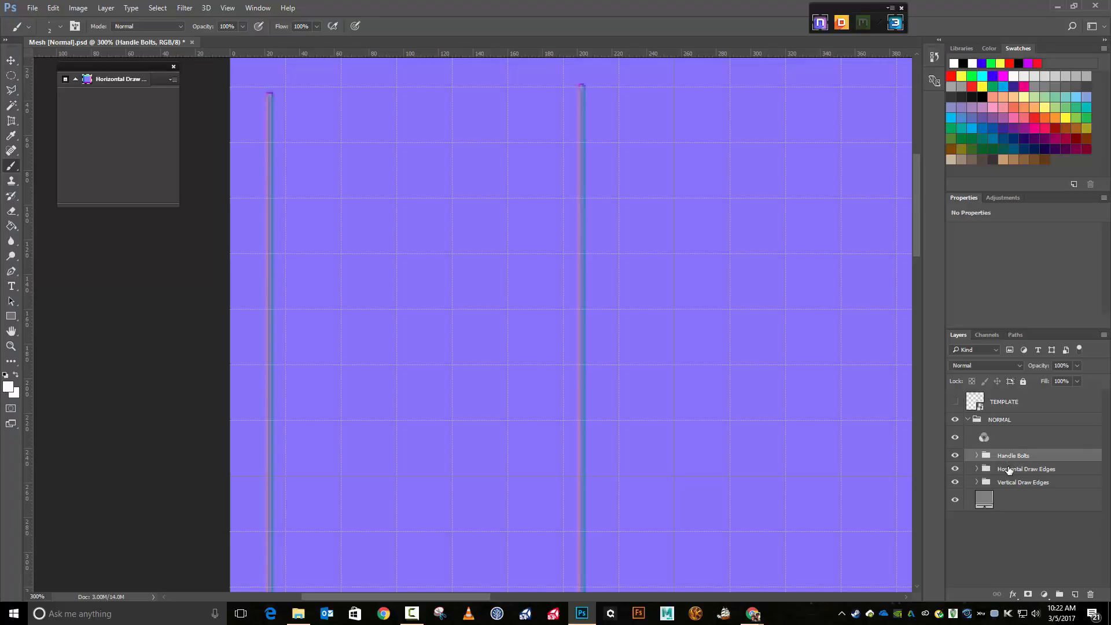
left_click(1008, 469)
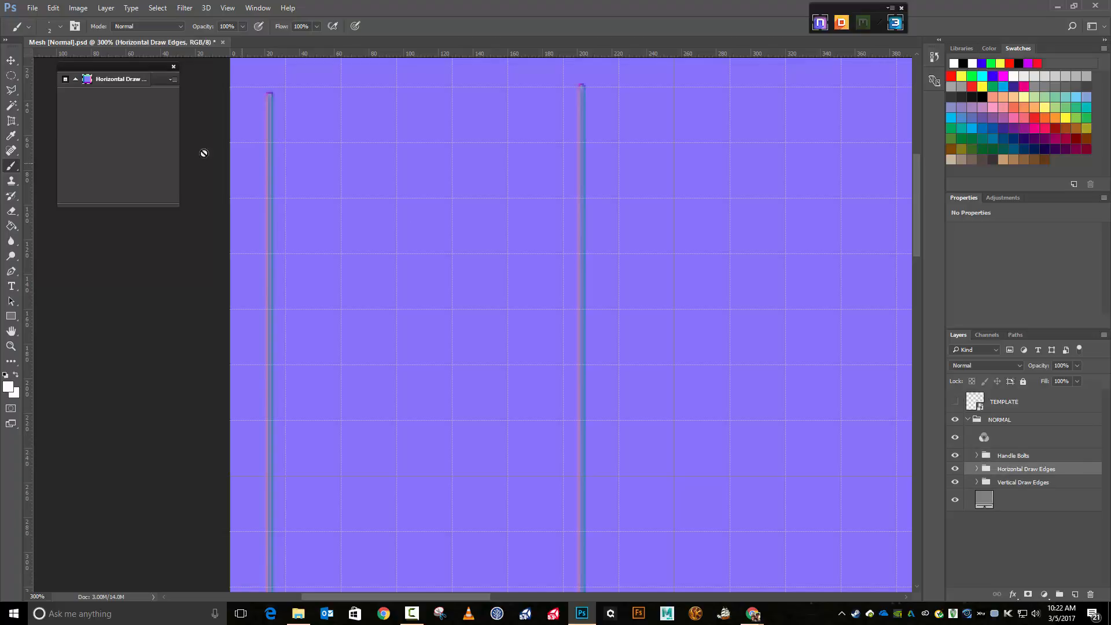
left_click(75, 79)
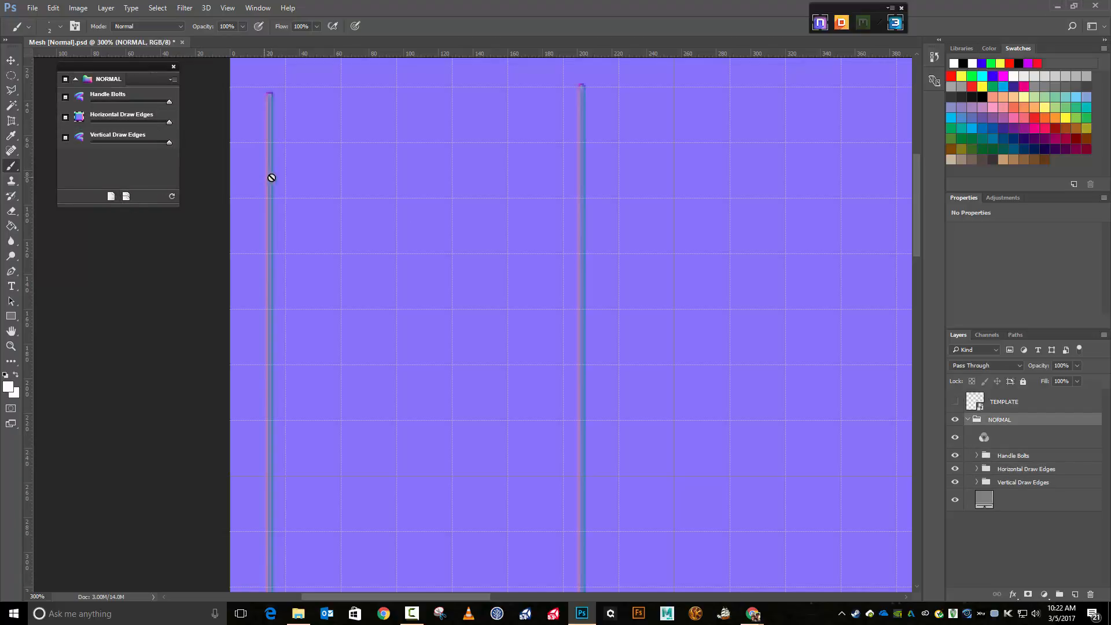
left_click(1031, 471)
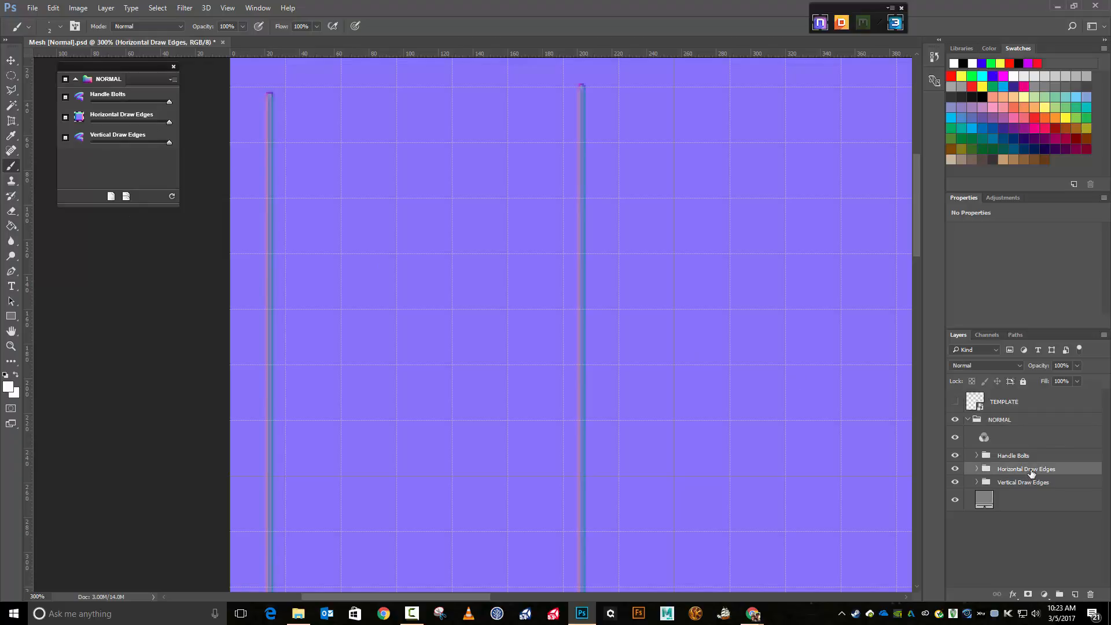
left_click(1090, 595)
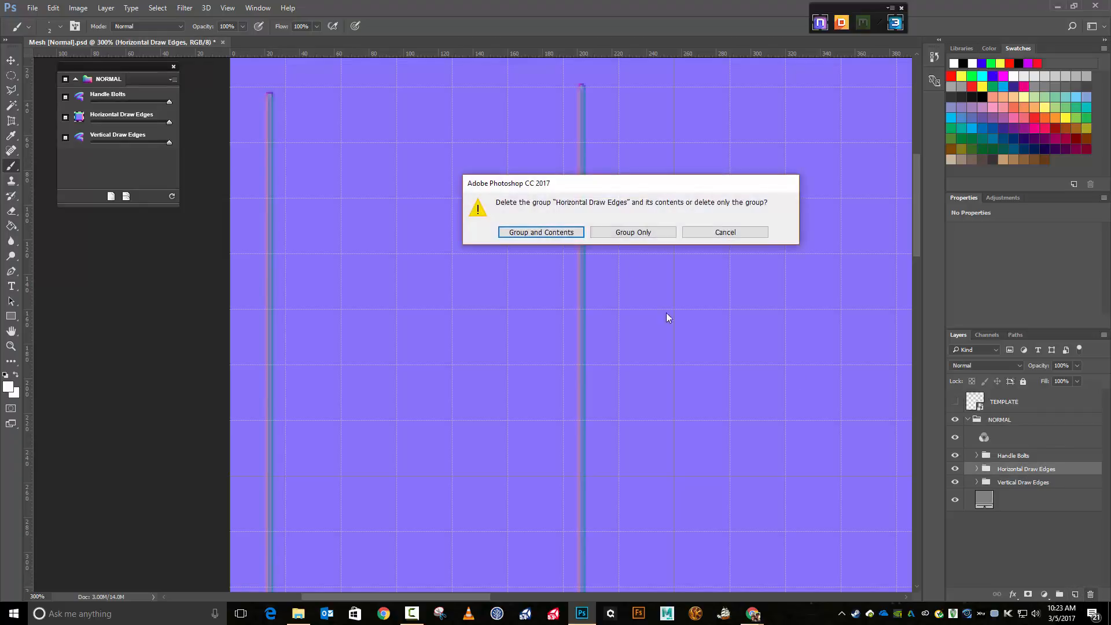
left_click(551, 233)
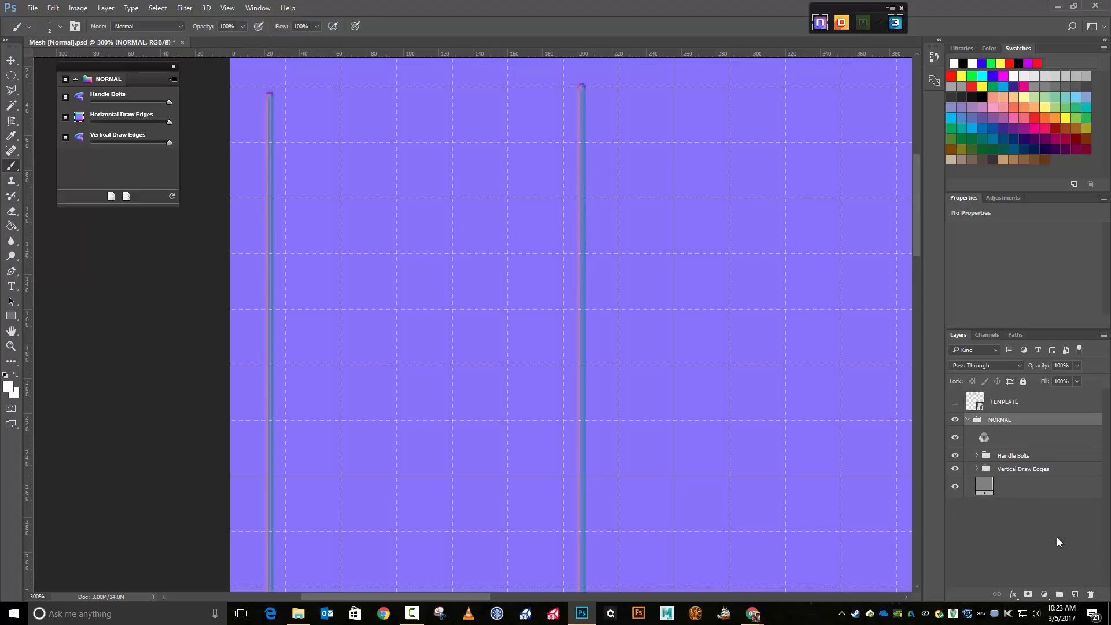
- Add a new layer directly above the Handle Bolts group inside NORMAL and show the TEMPLATE layer
left_click(1074, 594)
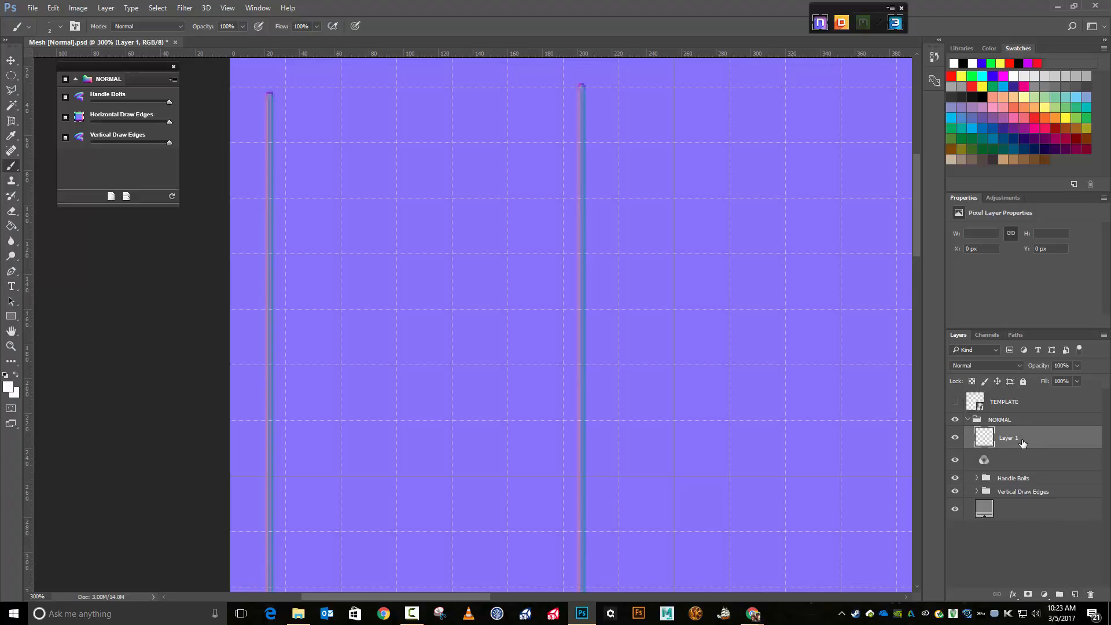
left_click_drag(1012, 440, 1004, 468)
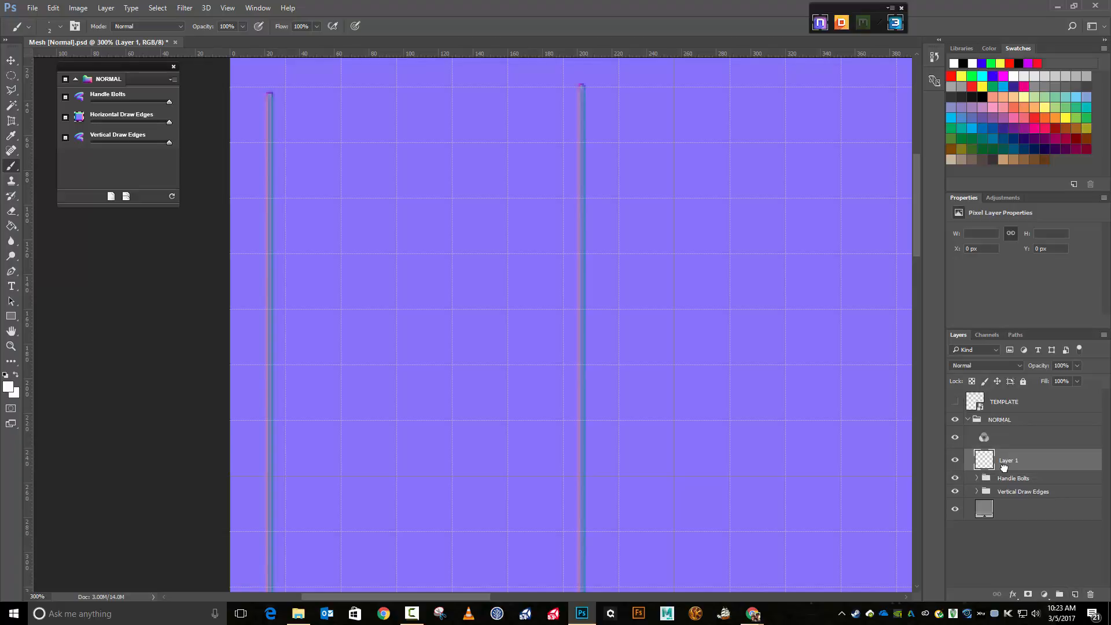
left_click(956, 402)
- Draw a straight white horizontal line between the two vertical drawer edges, at about 95 px on the vertical ruler
scroll(434, 319, "down", 4)
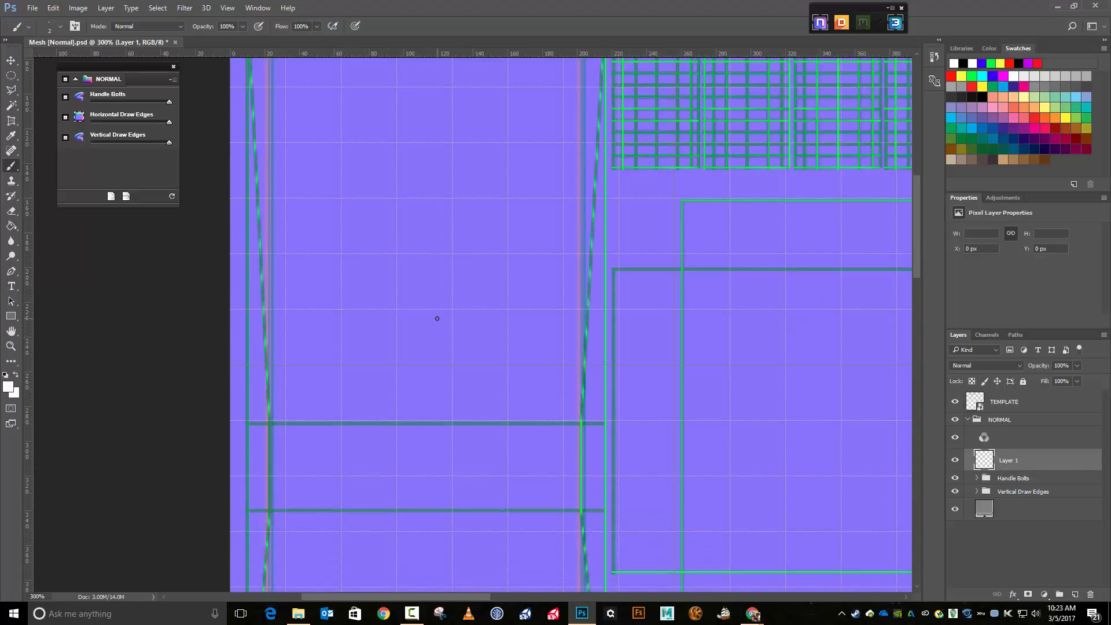
scroll(437, 317, "up", 4)
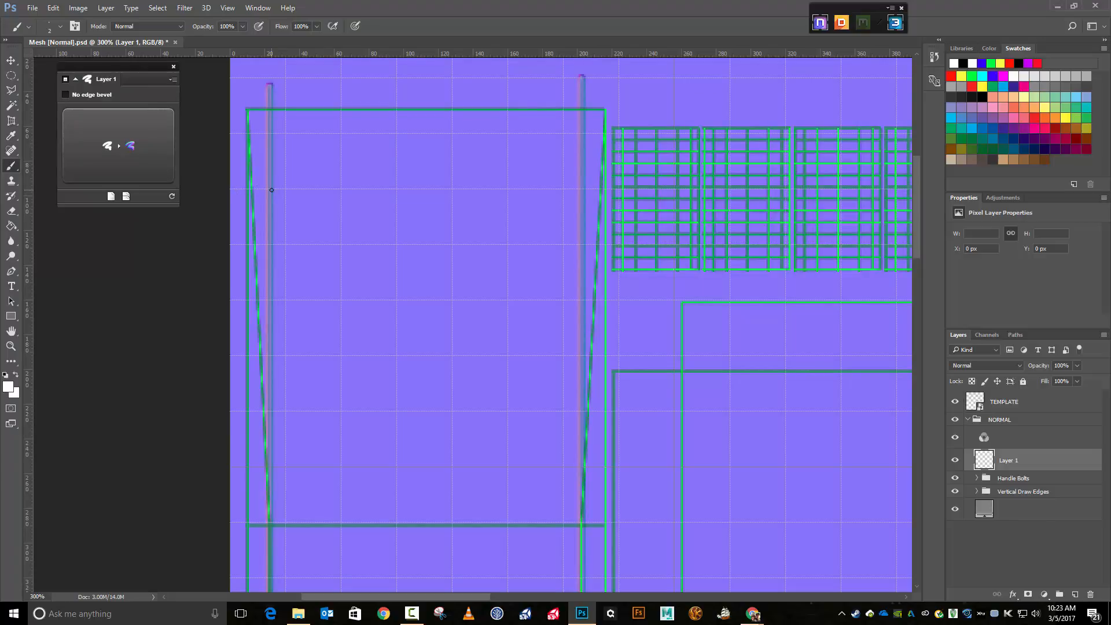
left_click_drag(270, 188, 583, 188)
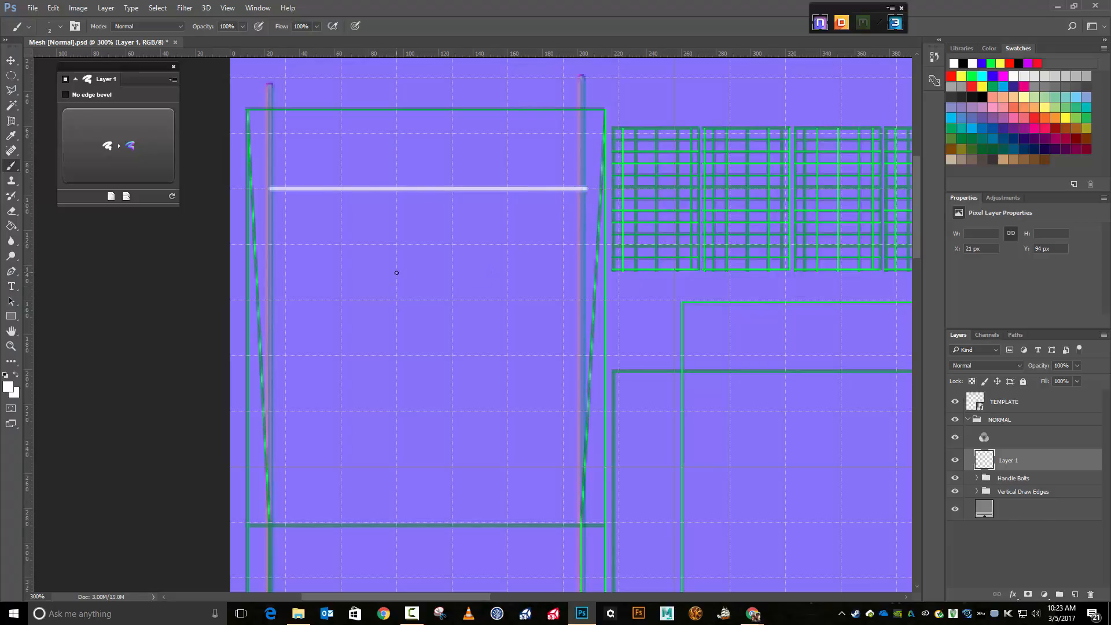
left_click(269, 299, "shift")
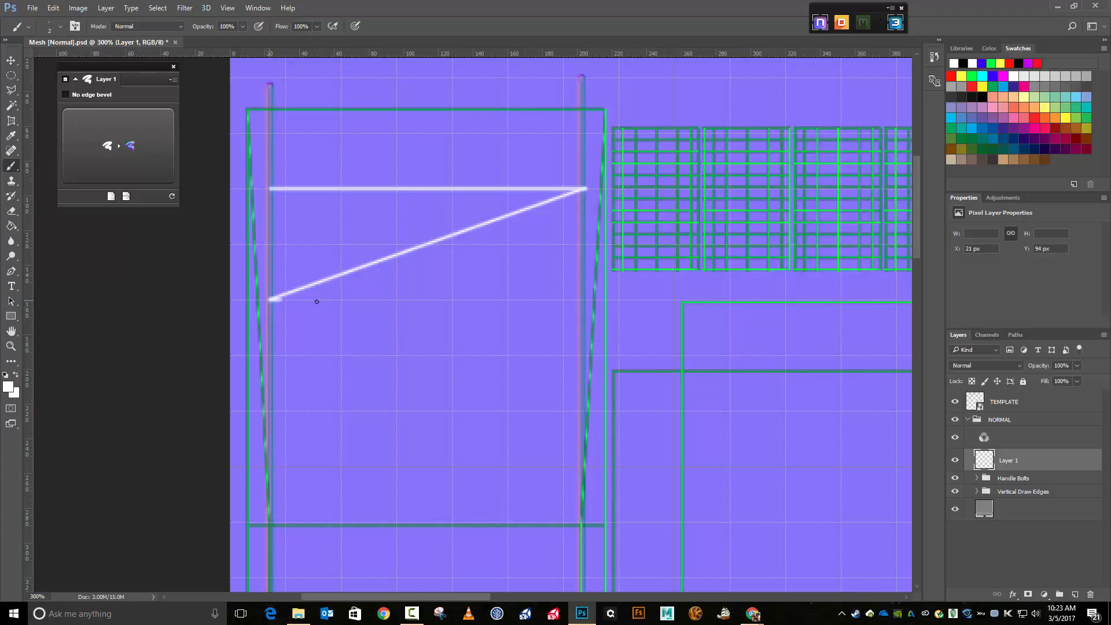
left_click(327, 300, "shift")
key("ctrl+alt+z")
key("ctrl+alt+z")
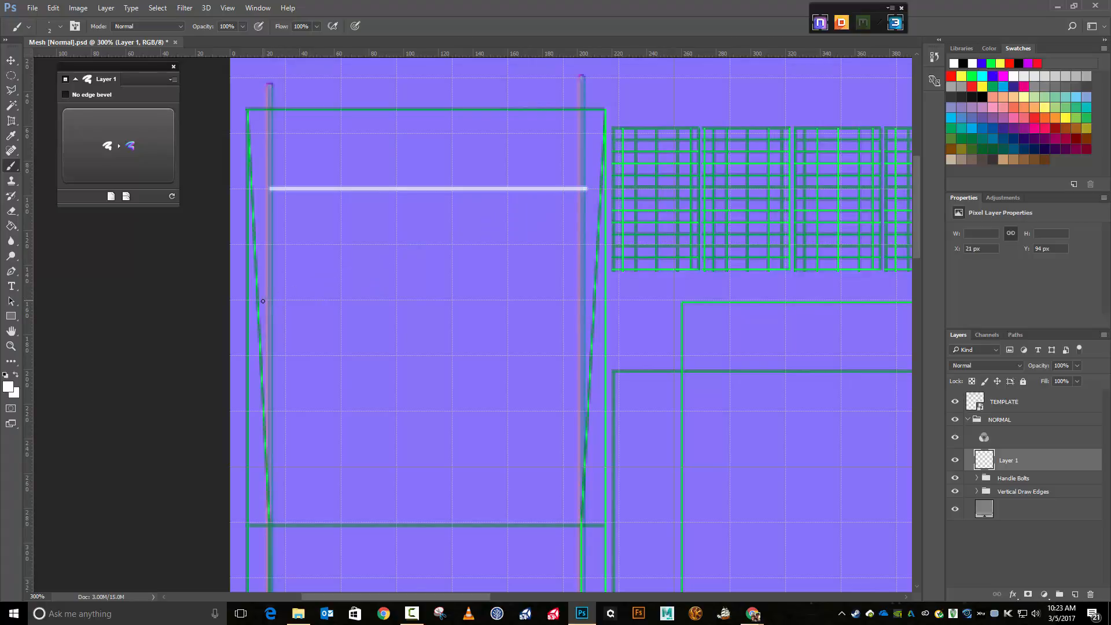
- Draw three more horizontal white lines between the vertical edges, at about 160, 206 and 244 px on the vertical ruler
left_click_drag(271, 301, 580, 307)
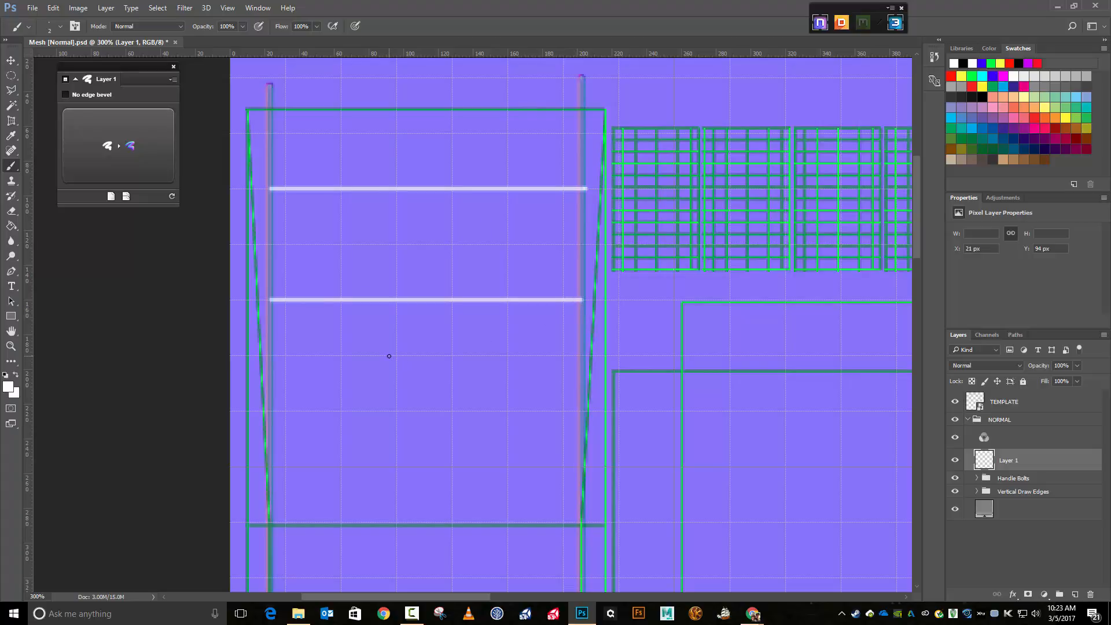
left_click(271, 381, "shift")
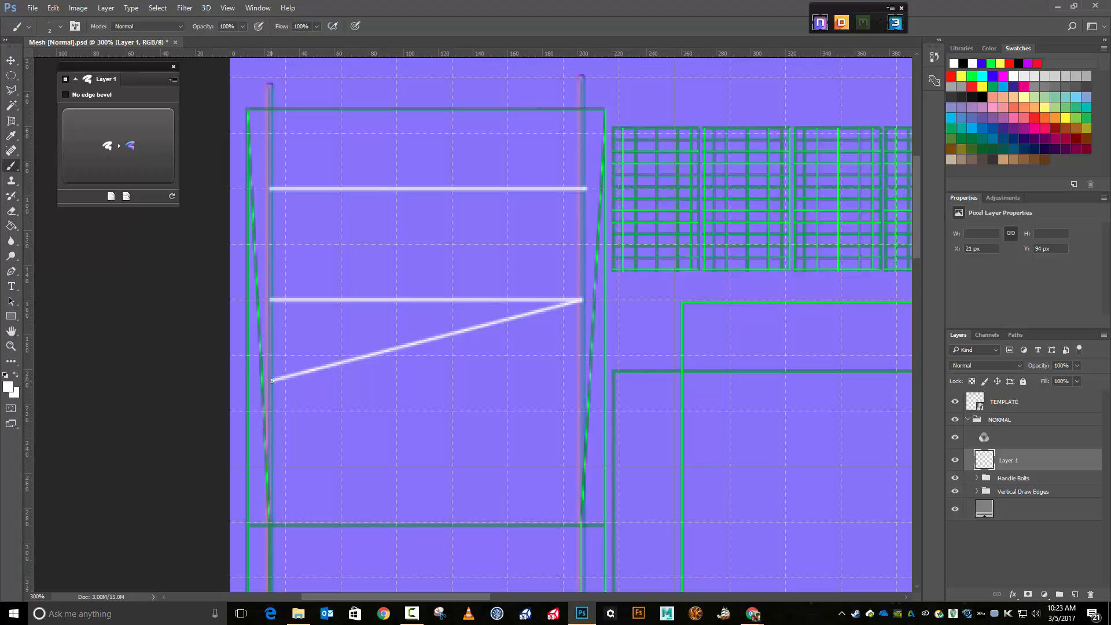
key("ctrl+z")
left_click_drag(285, 379, 580, 379)
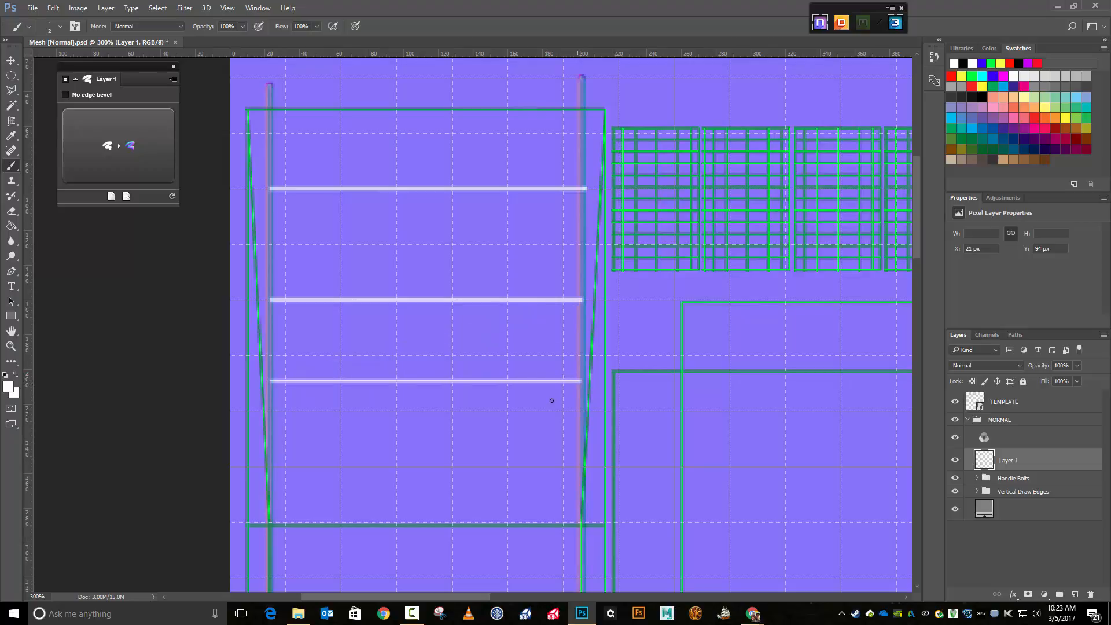
left_click(272, 447, "shift")
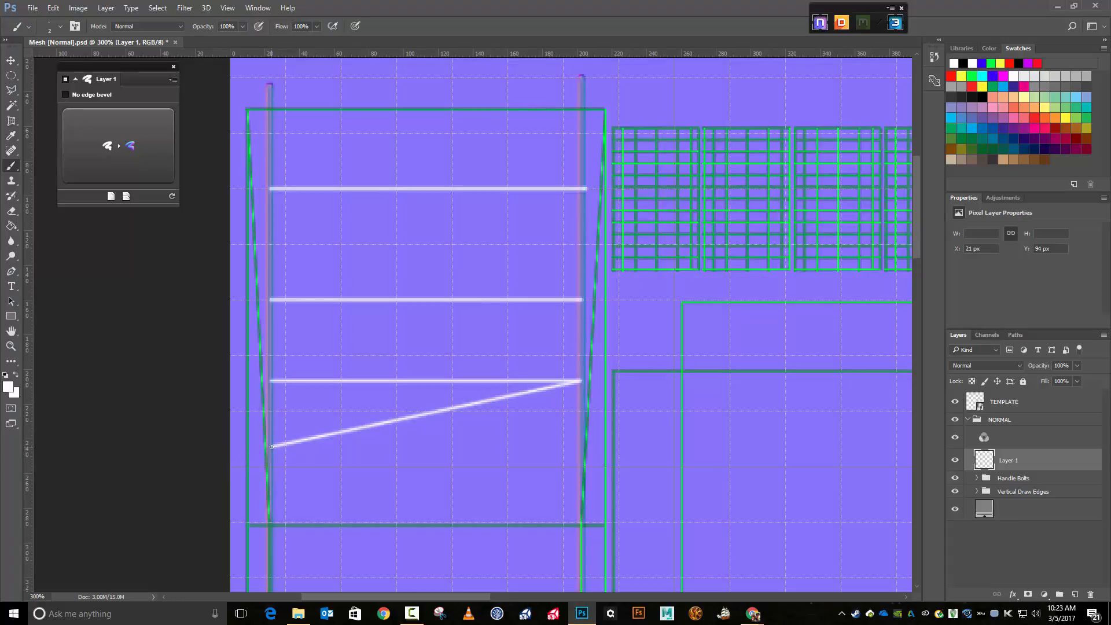
key("ctrl+z")
mouse_move(272, 447)
left_mouse_down()
mouse_move(501, 448)
mouse_move(578, 463)
left_mouse_up()
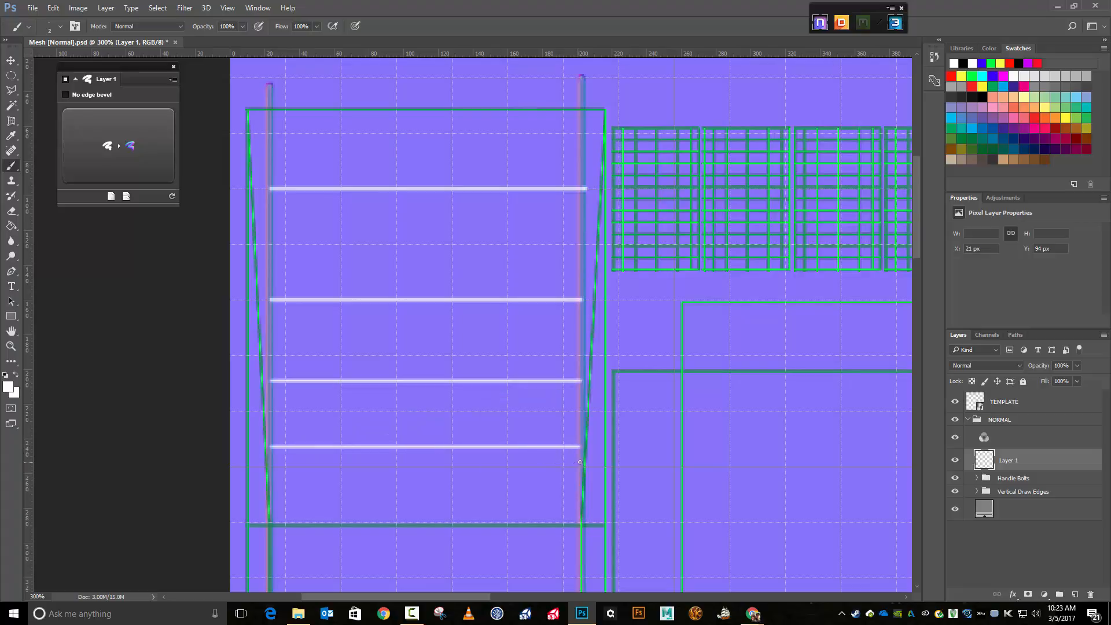
- Draw the lowest horizontal line between the vertical edges at about 390 px on the vertical ruler and hide the TEMPLATE layer
scroll(530, 478, "down", 5)
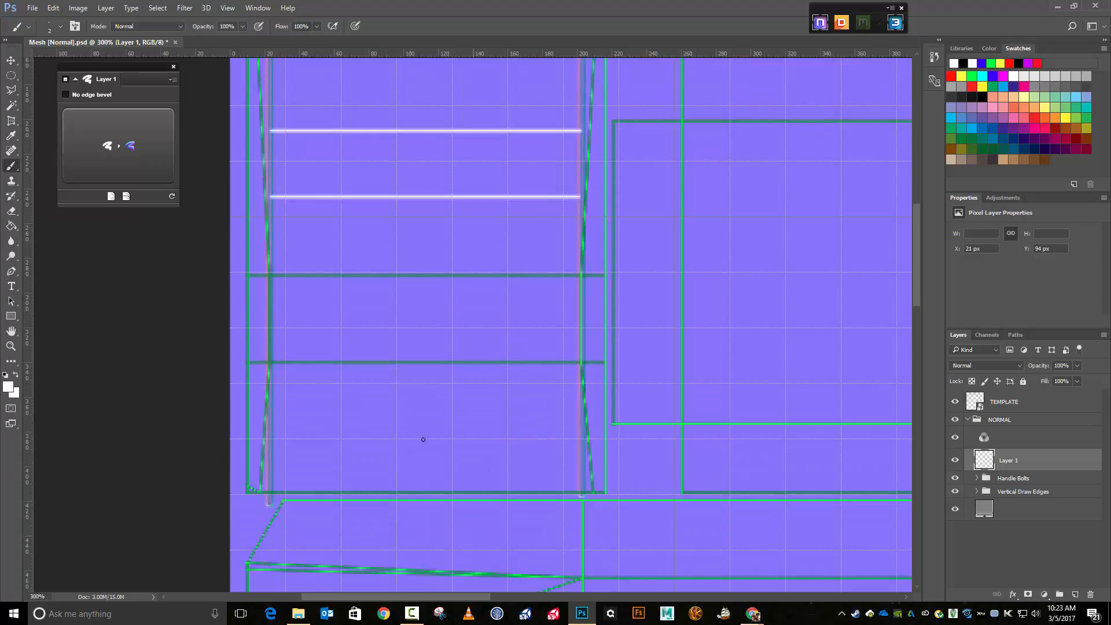
left_click(273, 450, "shift")
key("ctrl+z")
left_click_drag(273, 450, 580, 458)
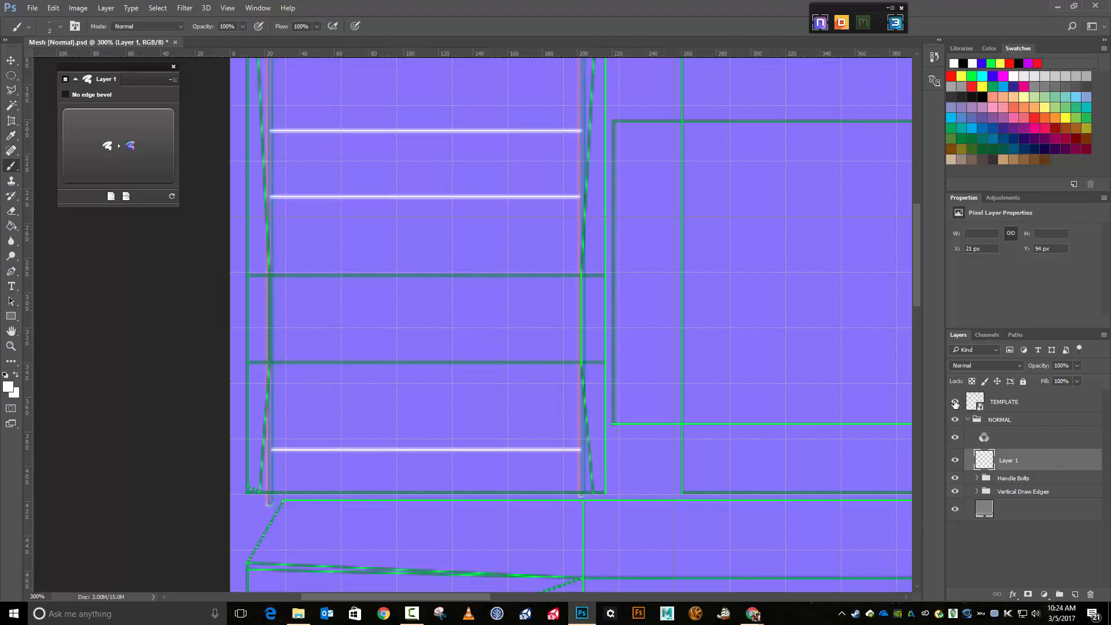
left_click(955, 403)
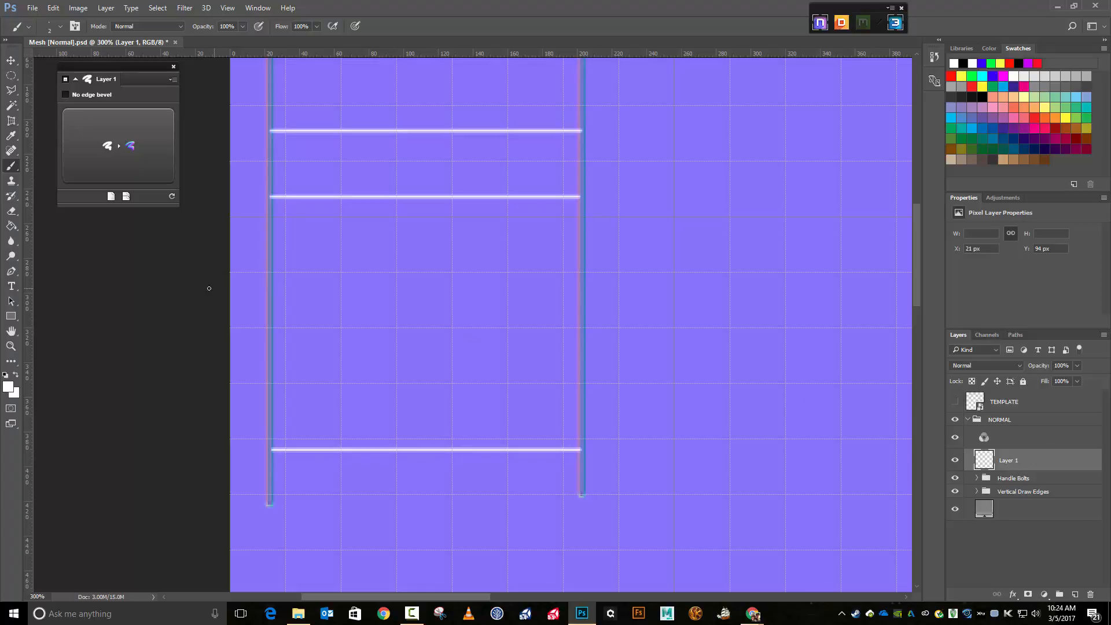
- Convert the layer of horizontal lines into an nDo normal with a Groove bevel and size 3
left_click(136, 151)
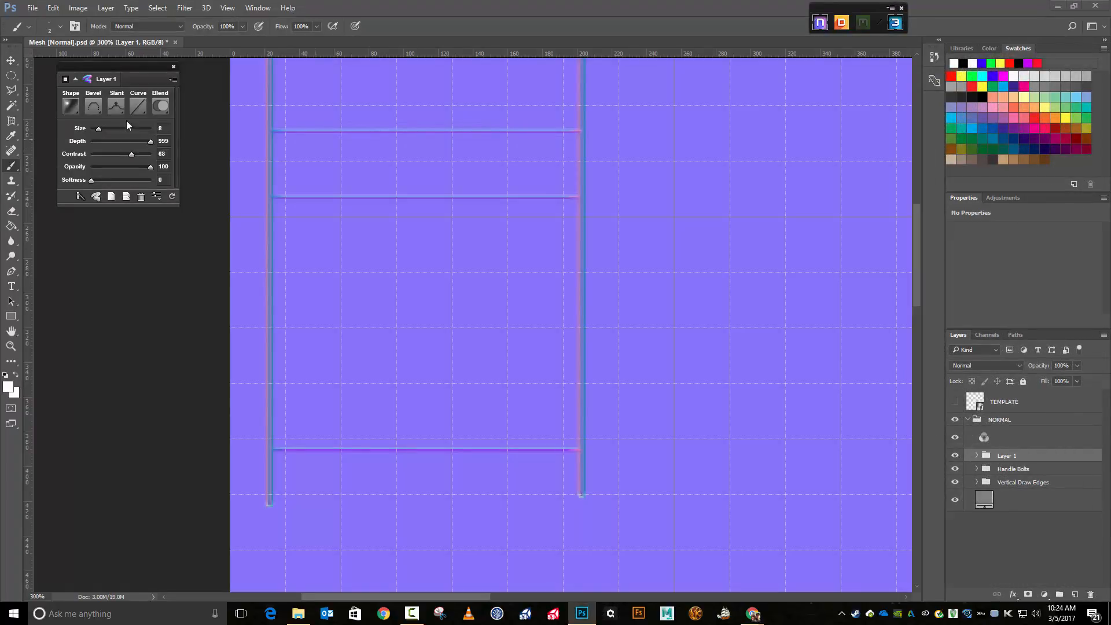
left_click(93, 108)
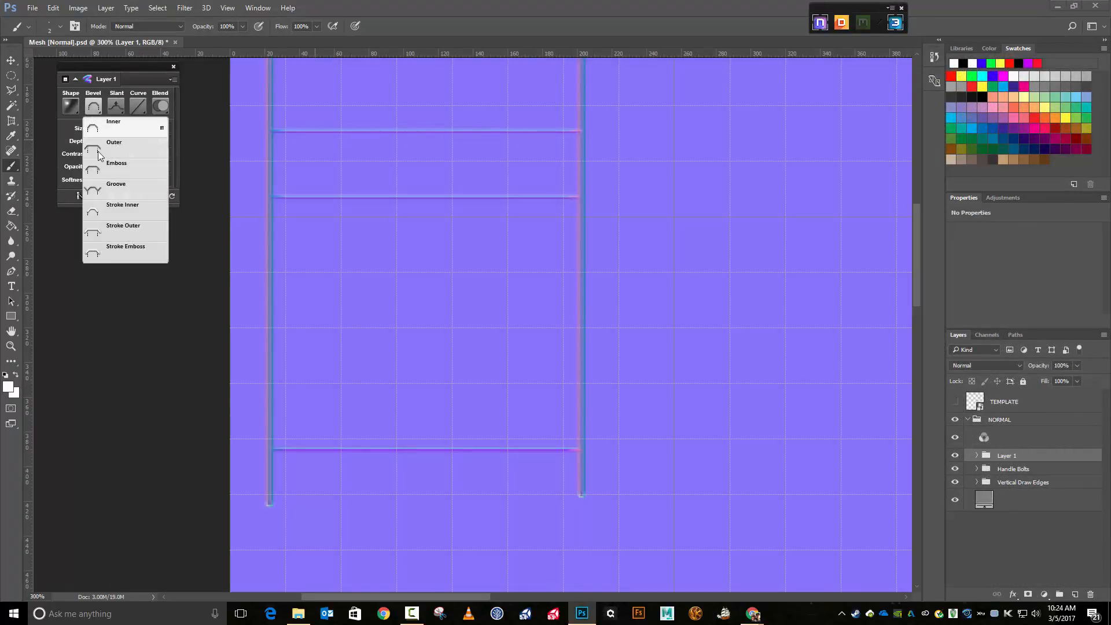
left_click(113, 191)
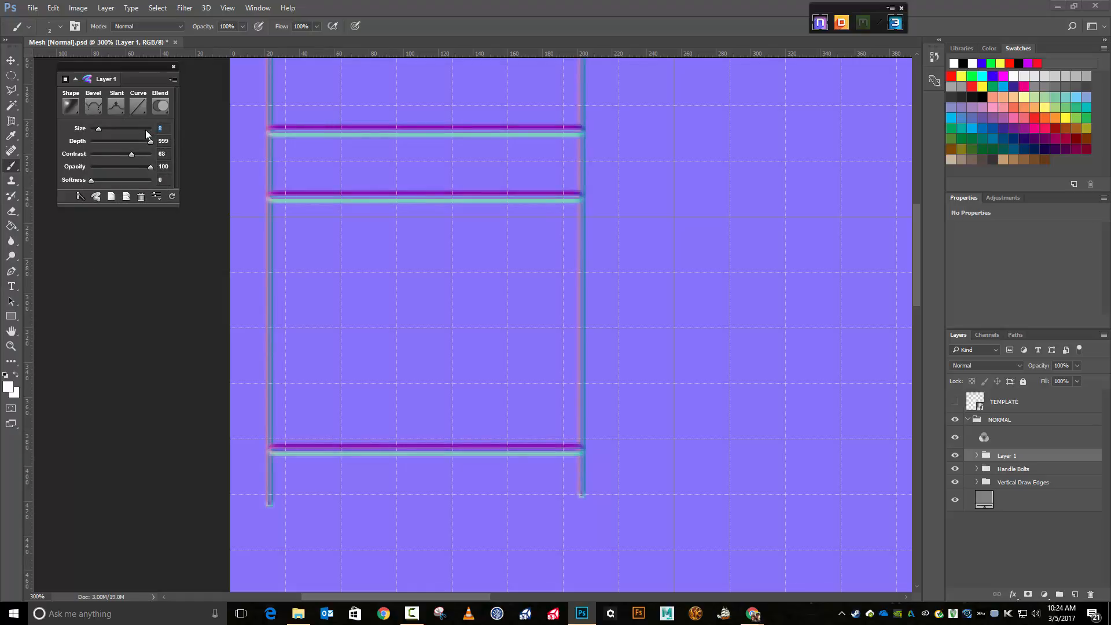
key("Return")
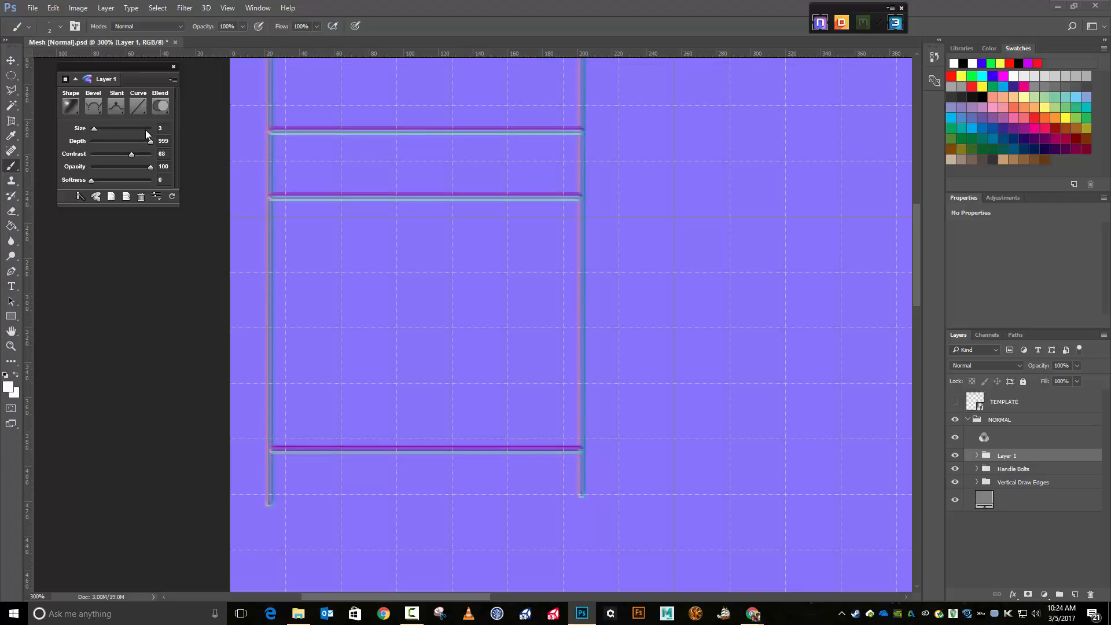
- Set the groove normal's softness to 1, size to 2, contrast to 49 and opacity to 75, and compare it in the 3D preview
left_click(159, 180)
type("5")
key("Return")
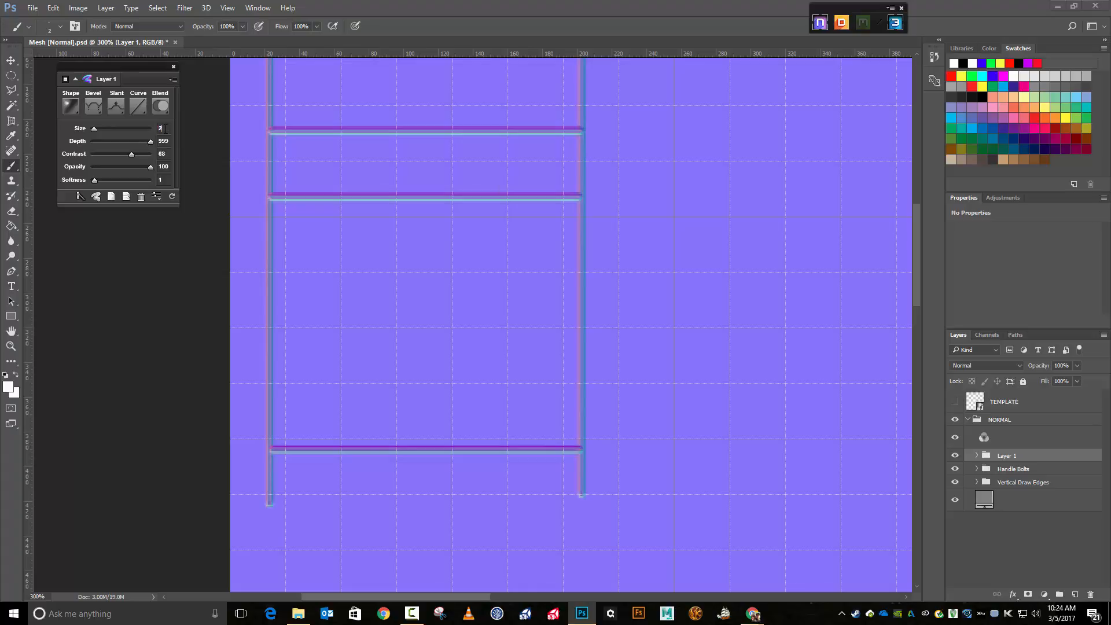
left_click(165, 128)
type("2")
key("Return")
left_click_drag(125, 154, 119, 153)
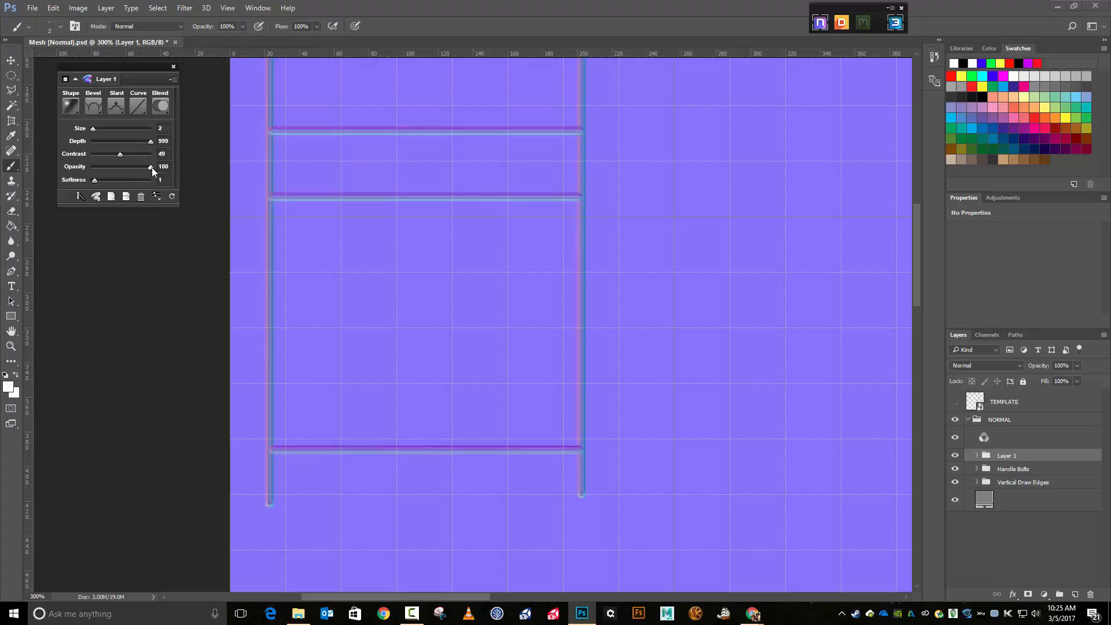
left_click_drag(140, 165, 136, 165)
left_click_drag(1110, 44, 703, 44)
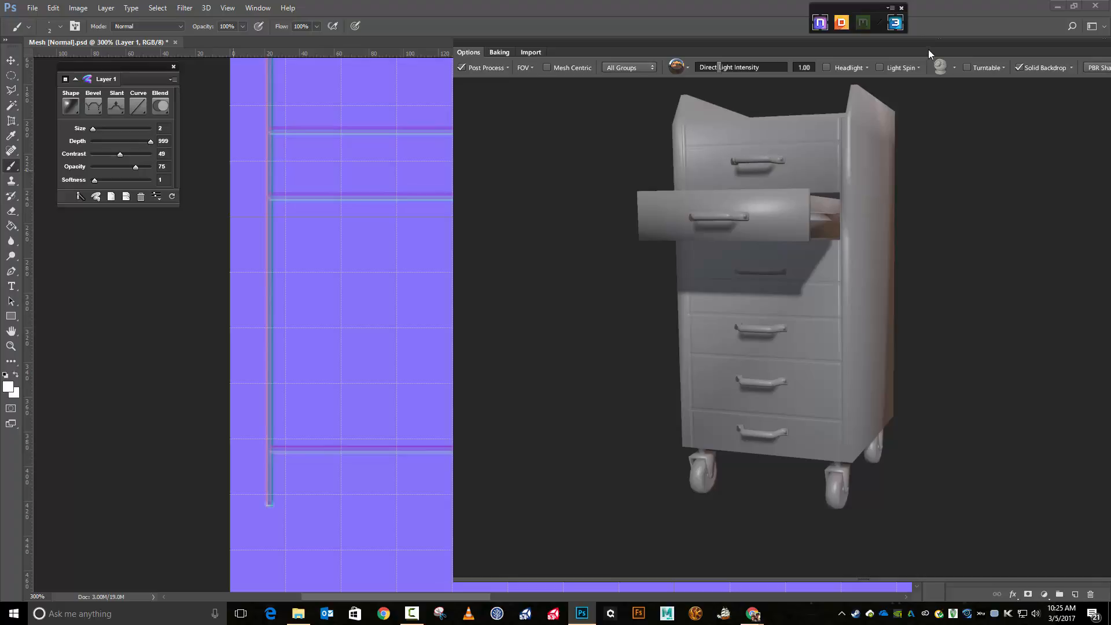
left_click_drag(928, 50, 1102, 25)
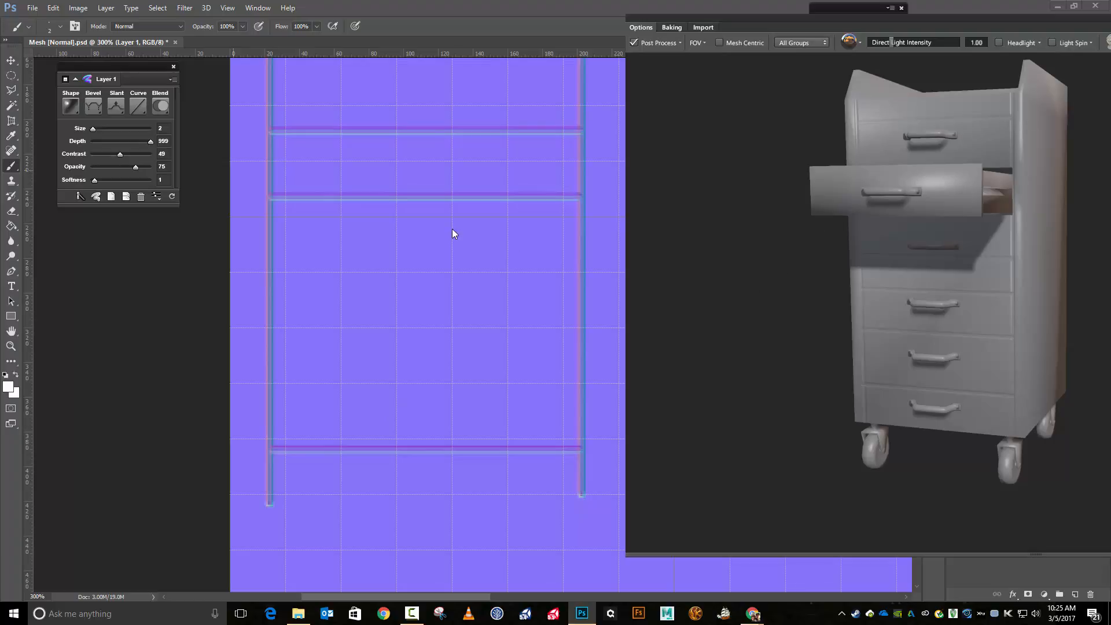
- In nDo sculpt mode, select the lowest horizontal line with a rectangular marquee and move it down about 4 px, refreshing the 3D preview
left_click(96, 196)
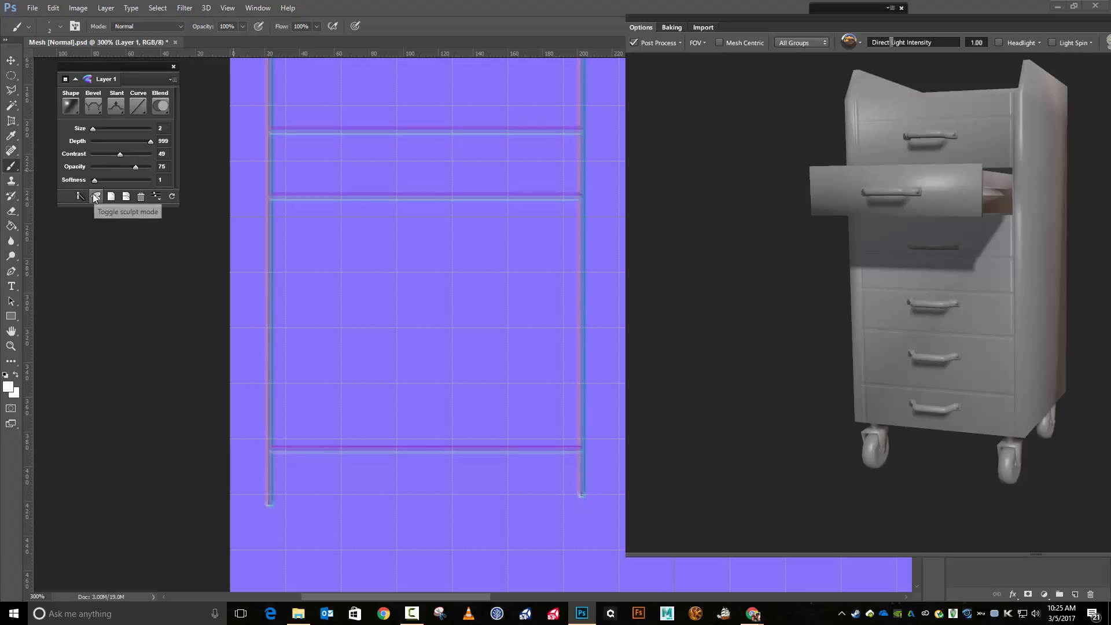
left_click(11, 75)
left_click(37, 76)
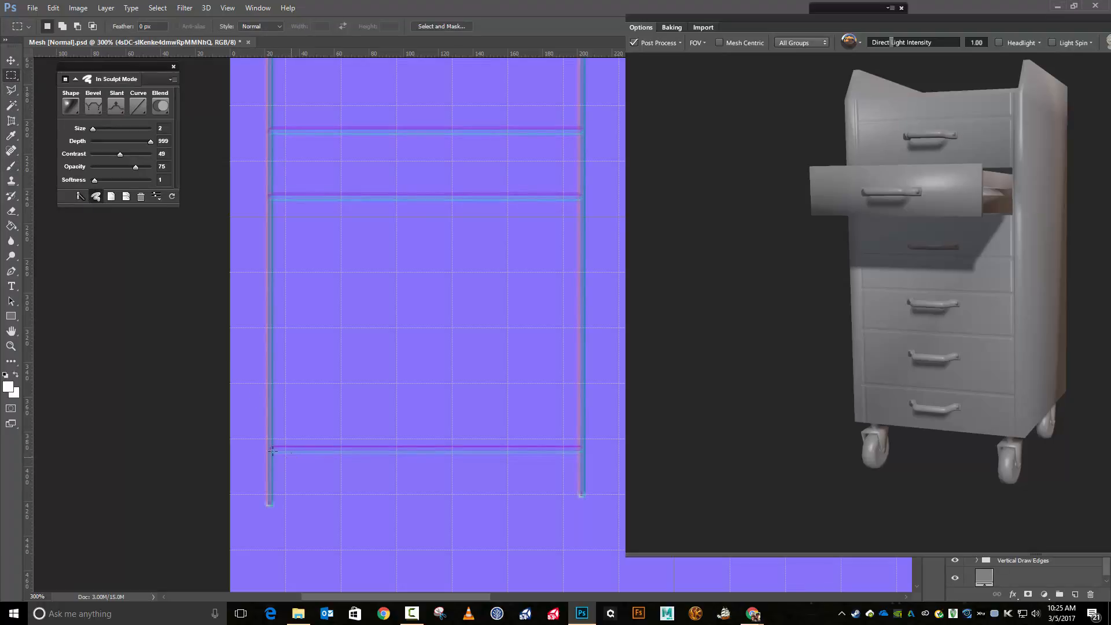
left_click_drag(242, 433, 594, 470)
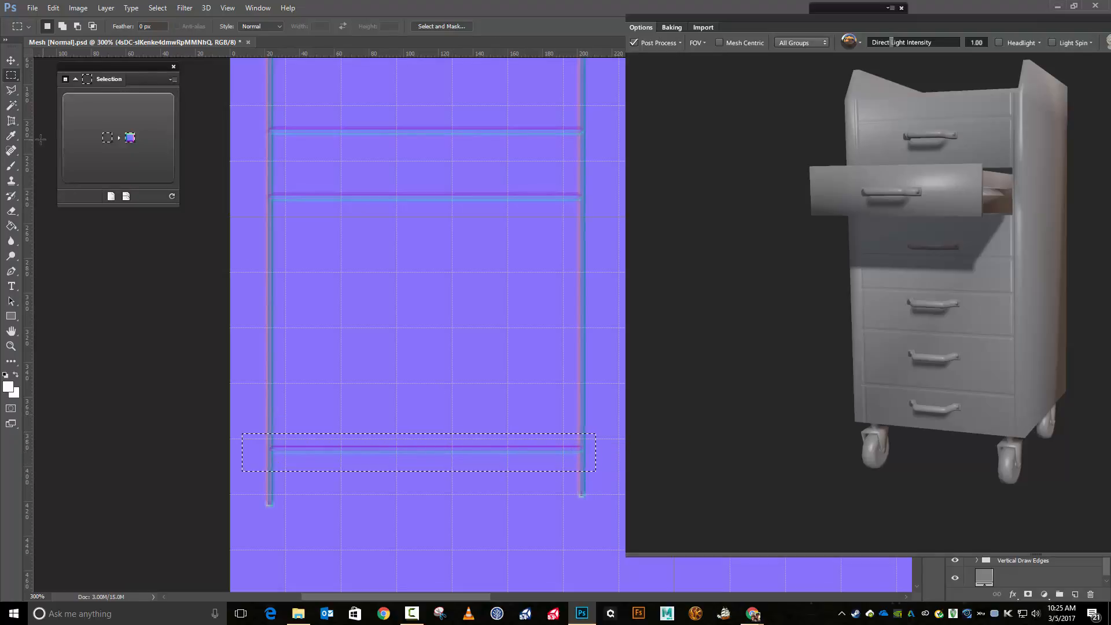
left_click(13, 62)
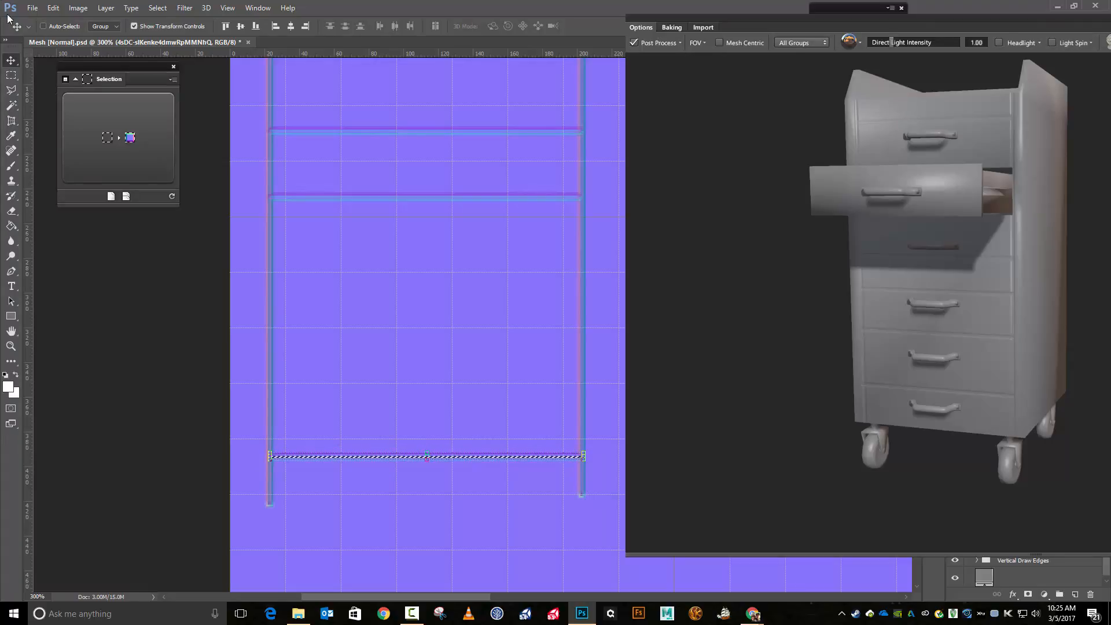
left_click(174, 197)
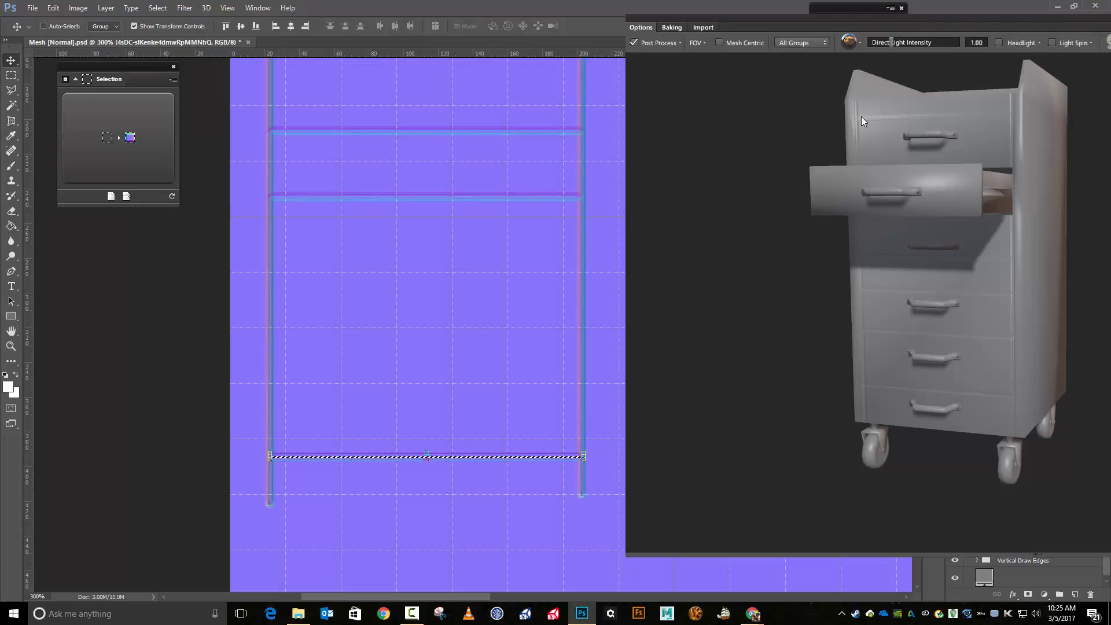
- Nudge the selected lowest horizontal line down about 4 px more after comparing it with the cabinet in the 3D preview
left_click_drag(785, 18, 795, 59)
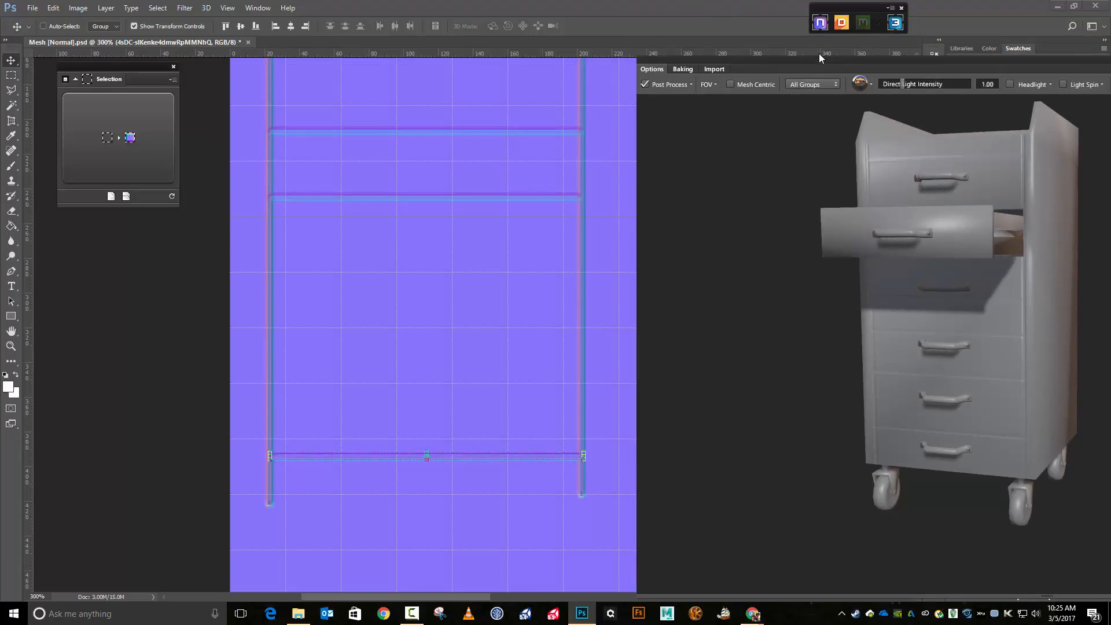
left_click_drag(821, 66, 1110, 65)
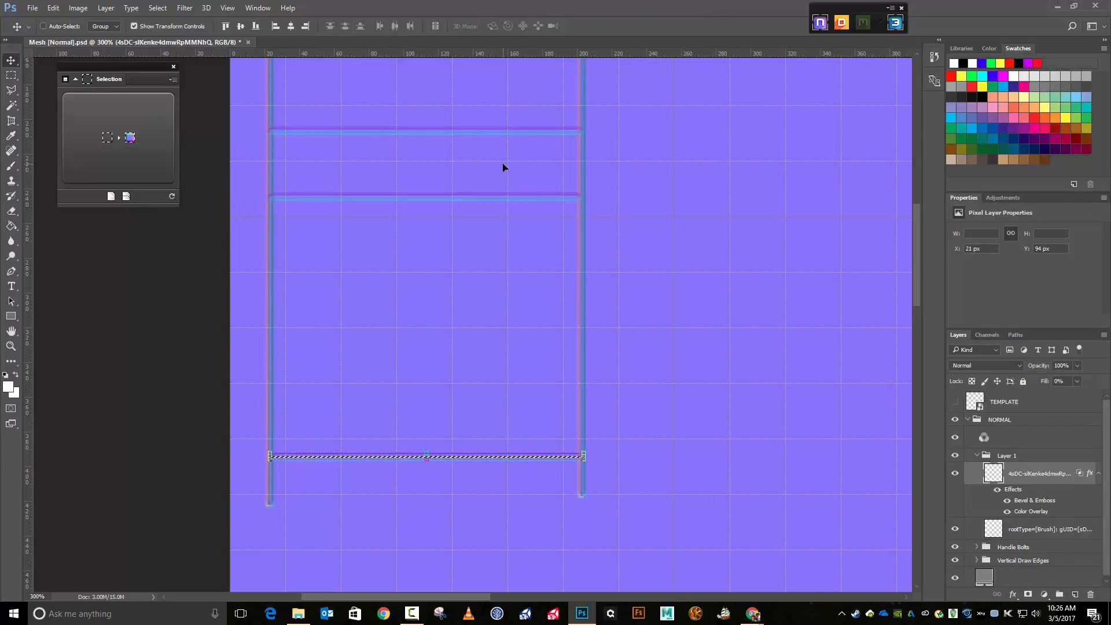
left_click(172, 197)
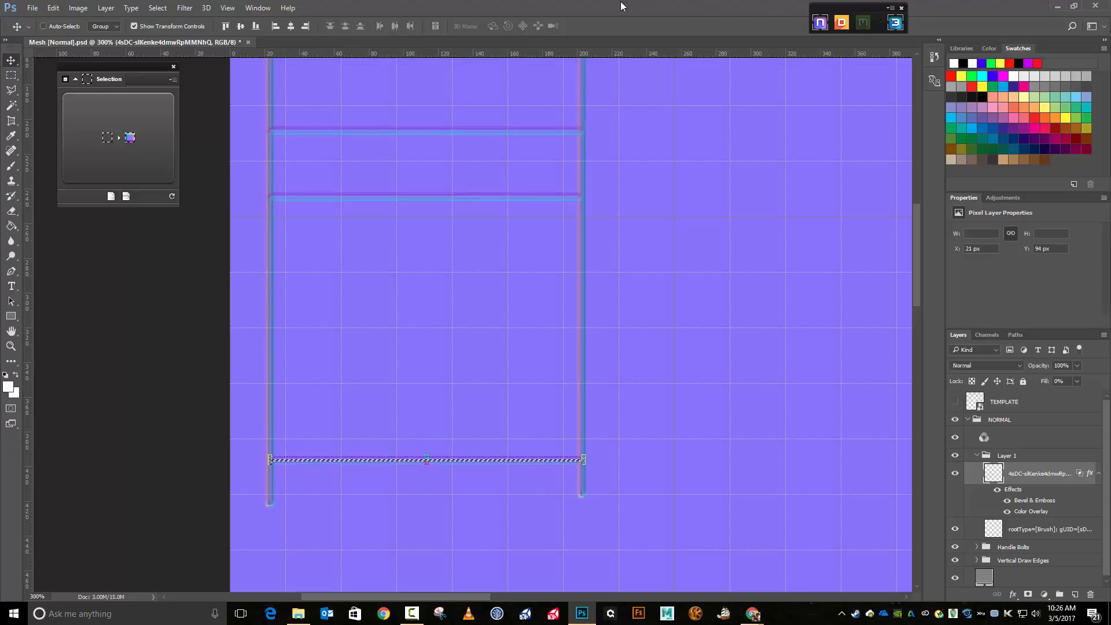
key("Down")
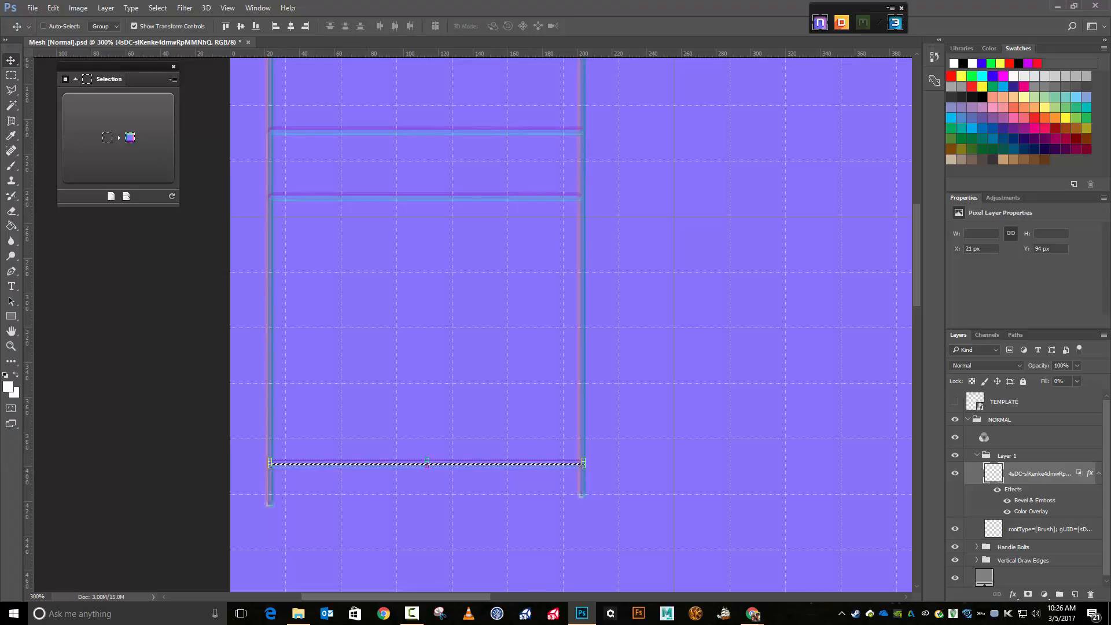
- Check the cabinet's front in the 3D preview and nudge the lowest horizontal line down about 1 px, updating the preview
mouse_move(1109, 69)
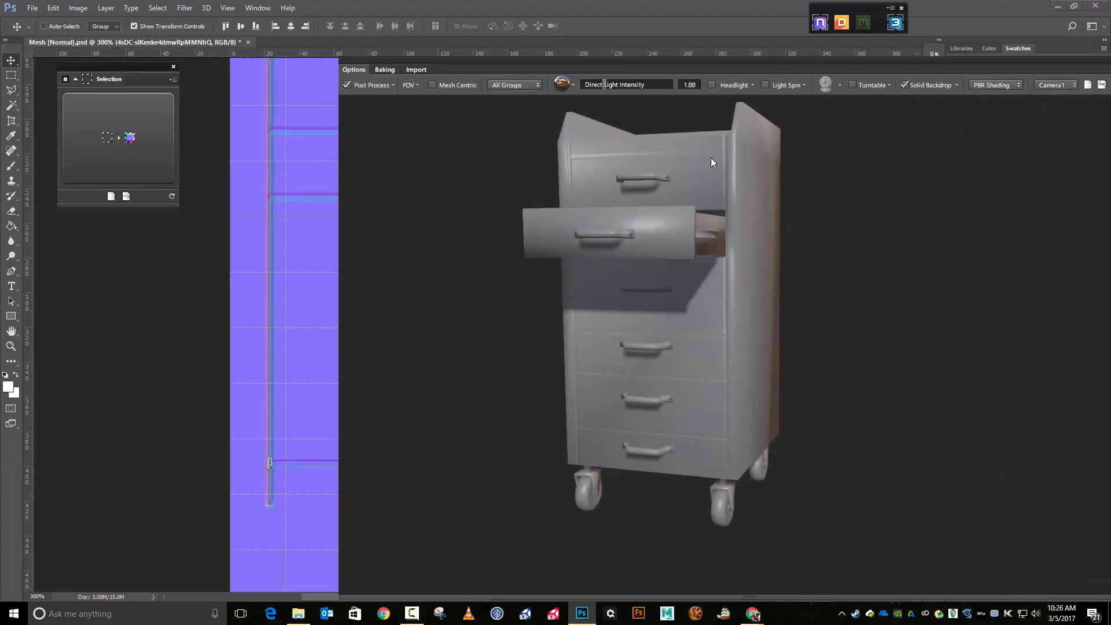
left_click_drag(733, 193, 773, 202)
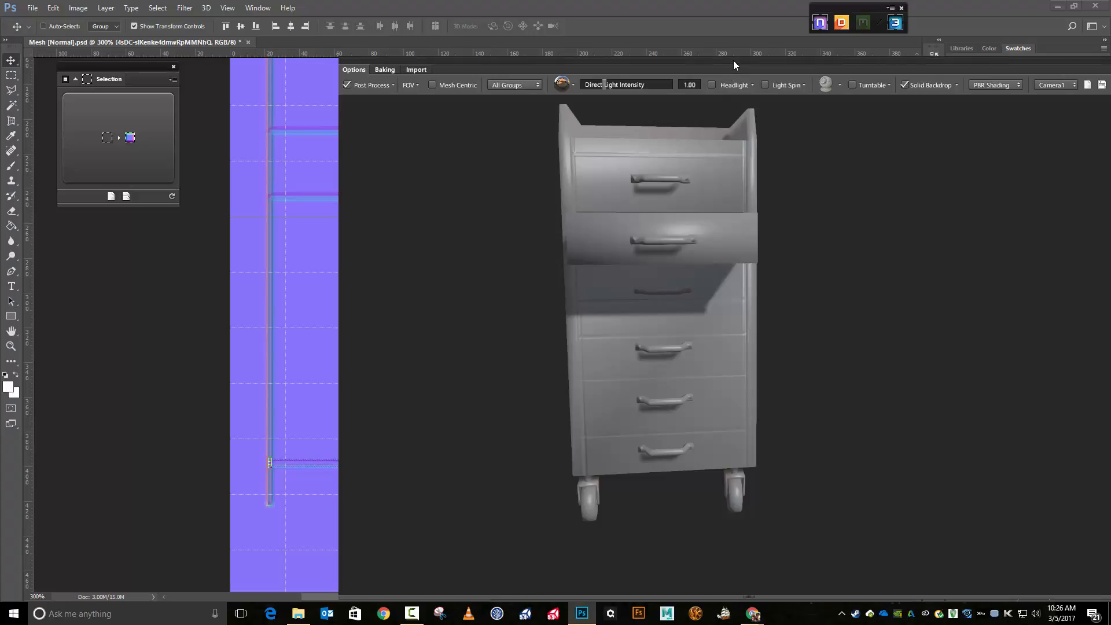
left_click_drag(734, 60, 1110, 34)
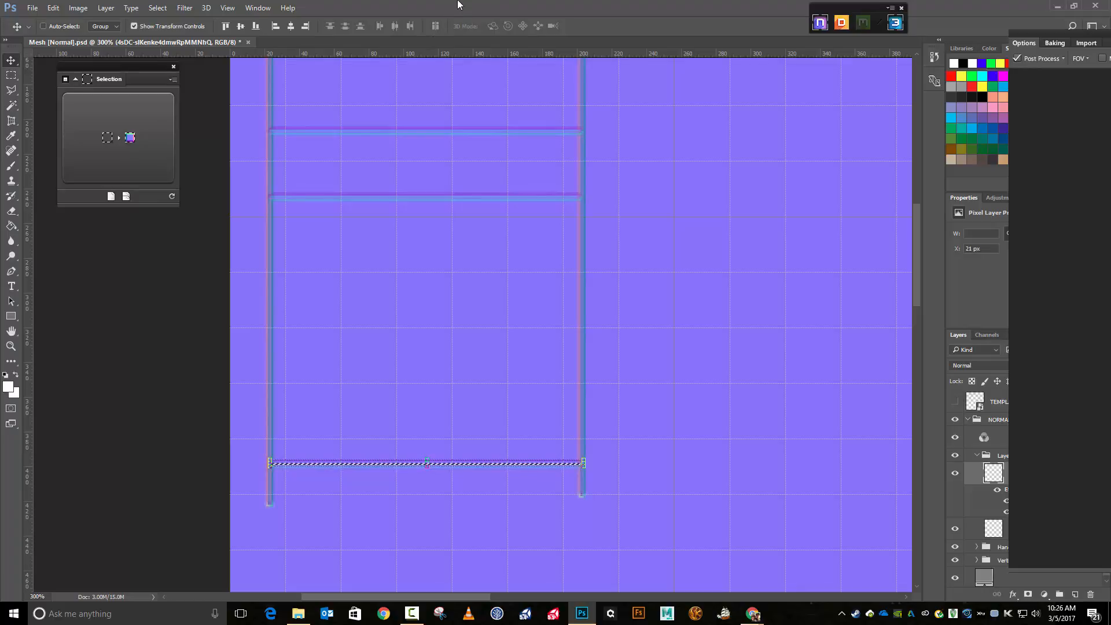
key("Down")
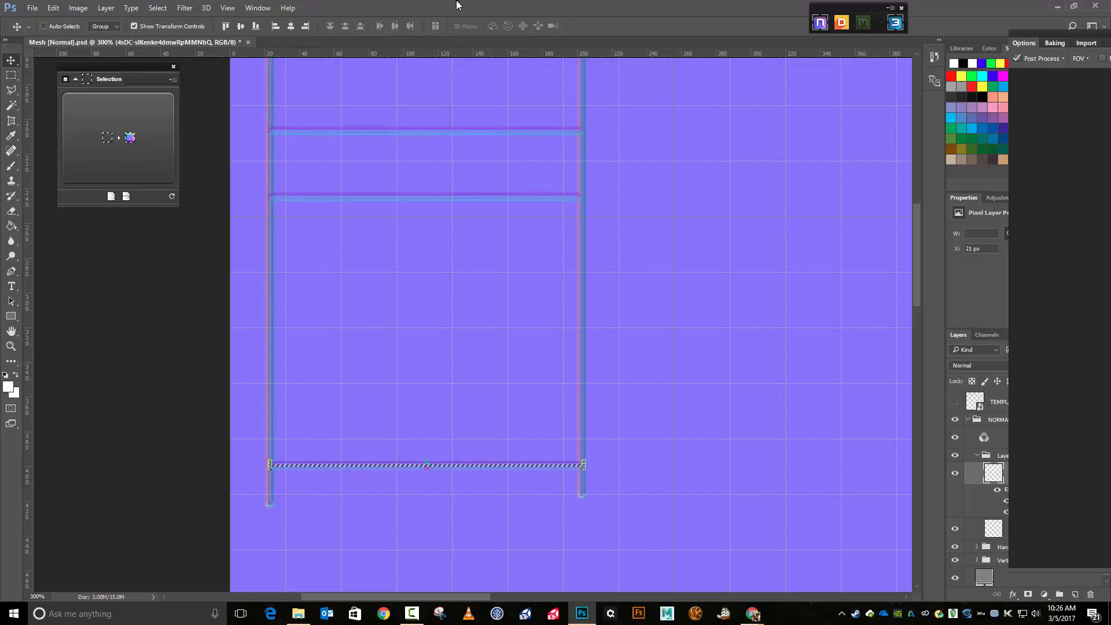
key("ctrl+d")
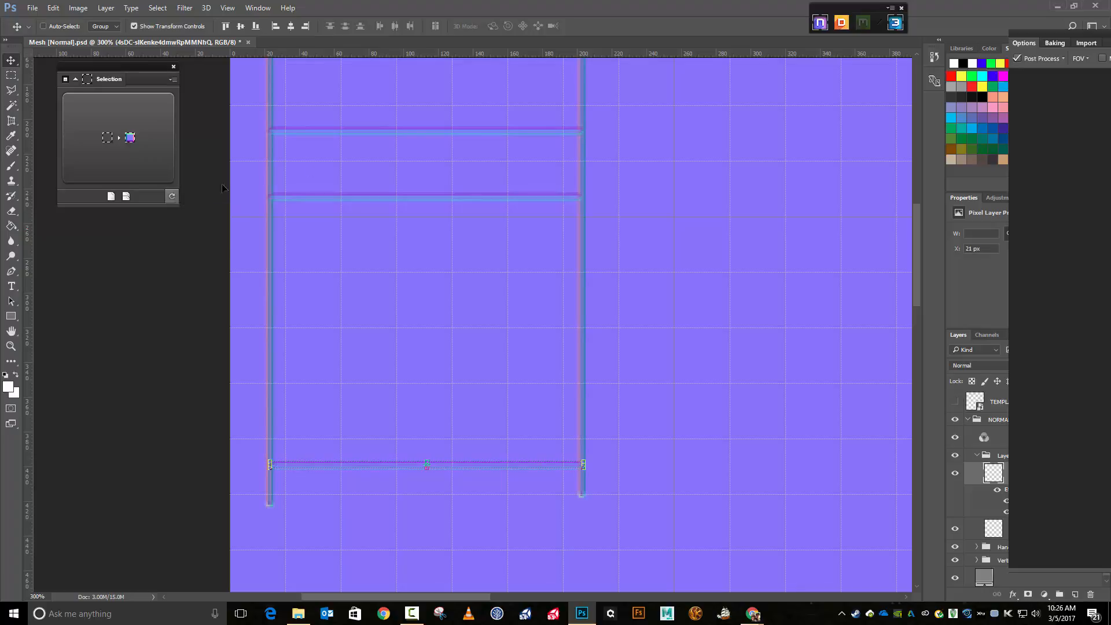
left_click_drag(1110, 34, 930, 70)
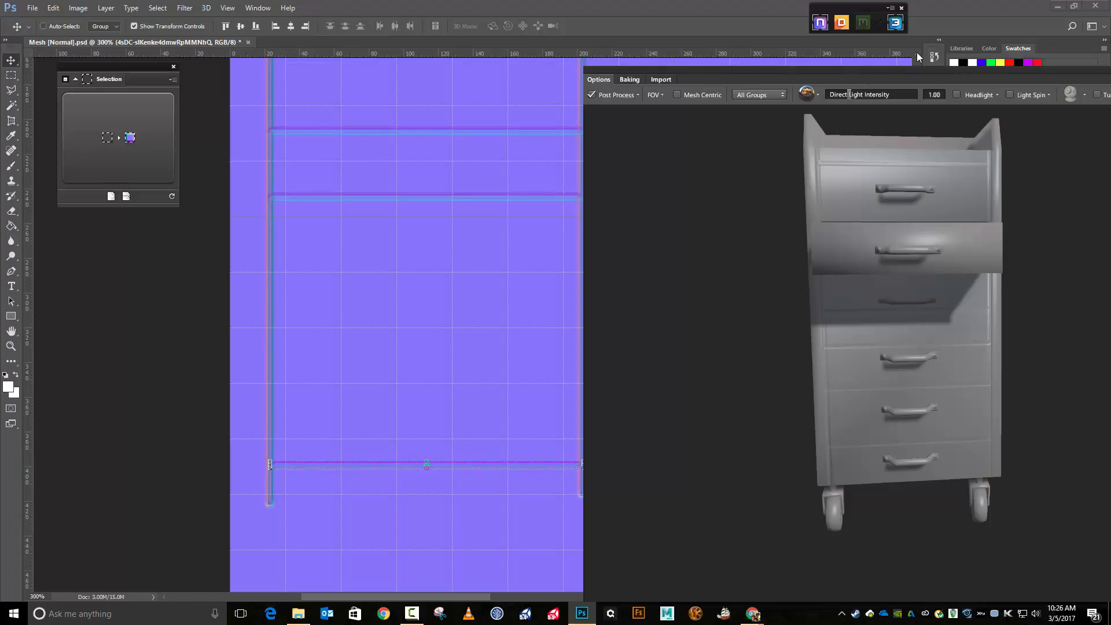
left_click_drag(936, 78, 1068, 46)
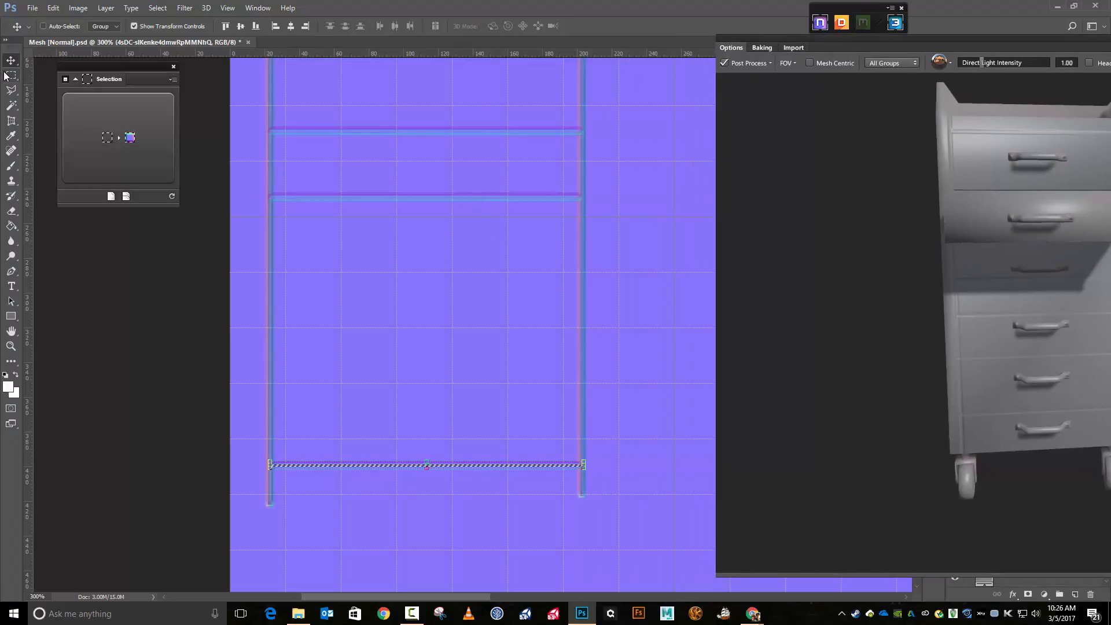
left_click_drag(1005, 48, 1095, 43)
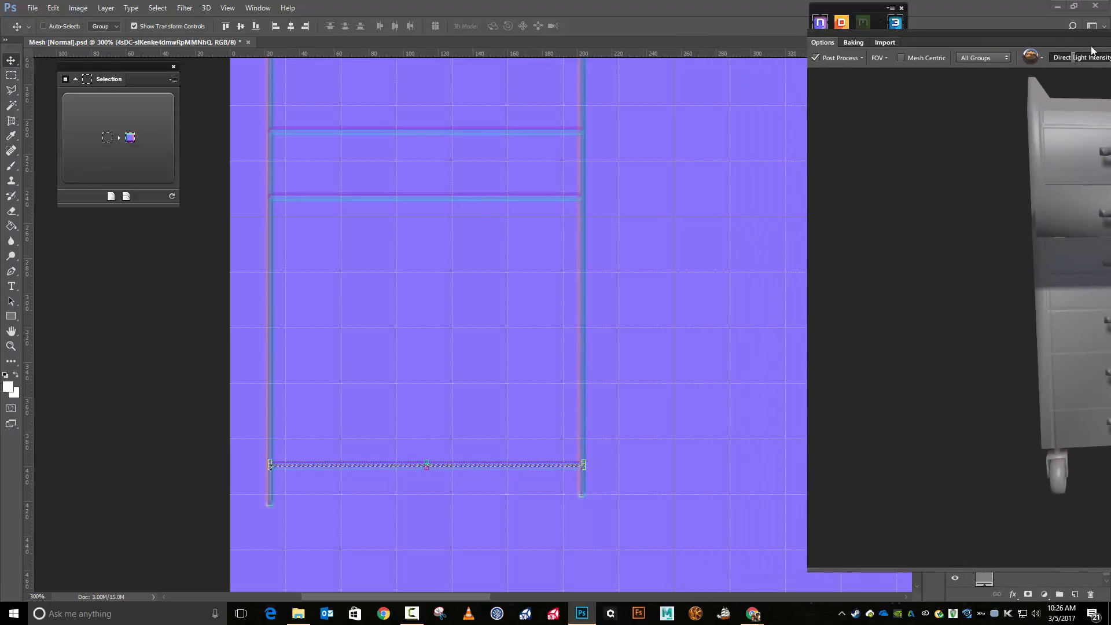
- Marquee-select the horizontal line at about 244 px and move it up about 13 px, checking its alignment in the 3D preview
left_click(12, 80)
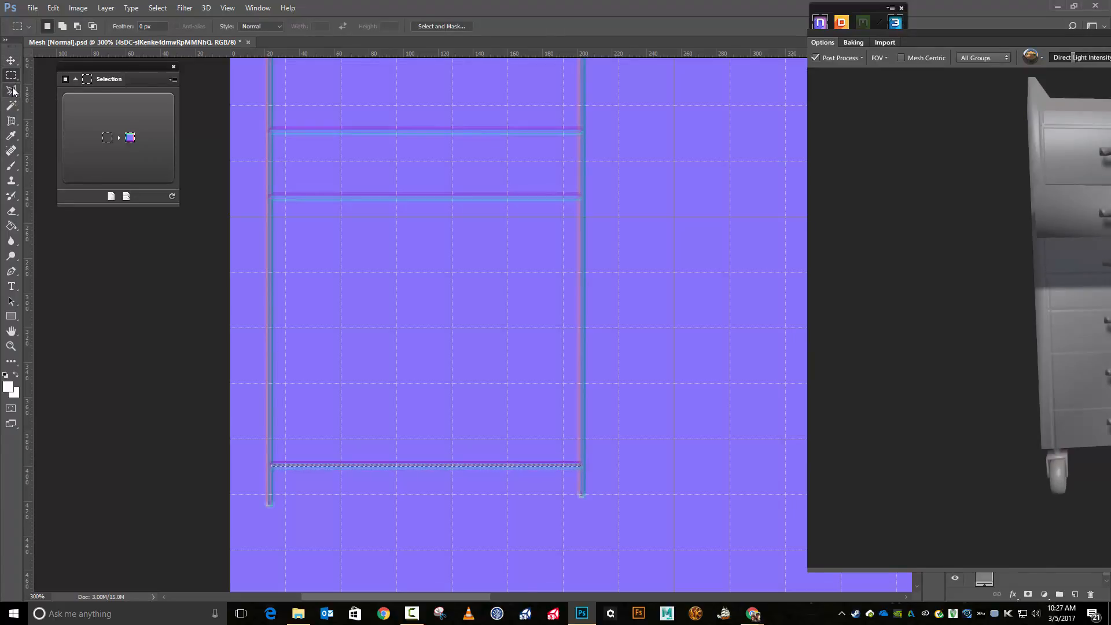
key("ctrl+d")
left_click(110, 143)
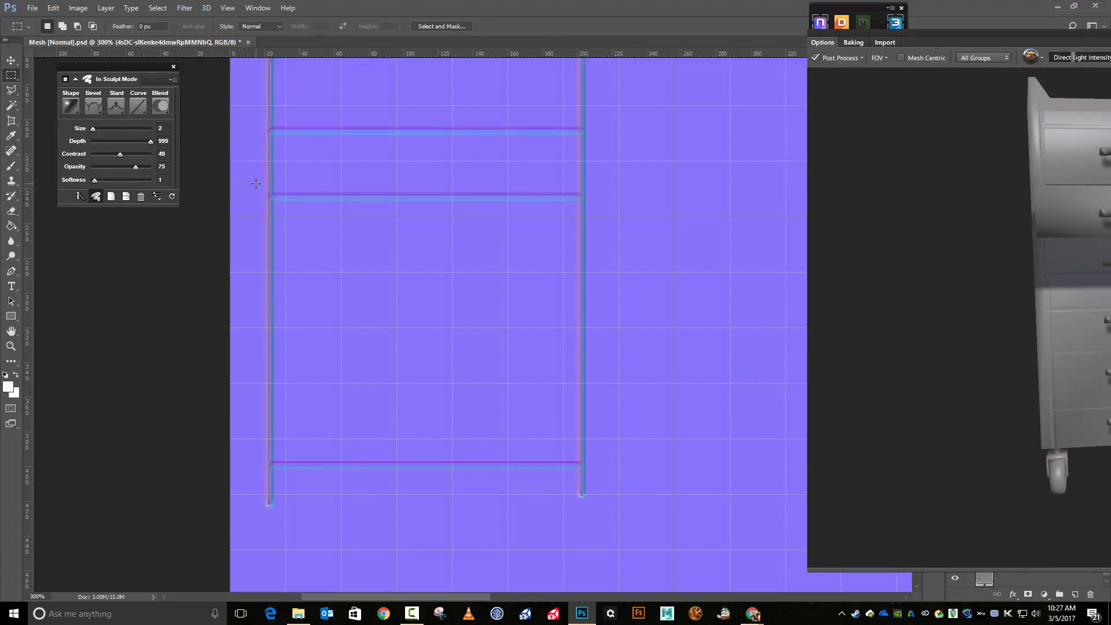
left_click_drag(256, 183, 596, 217)
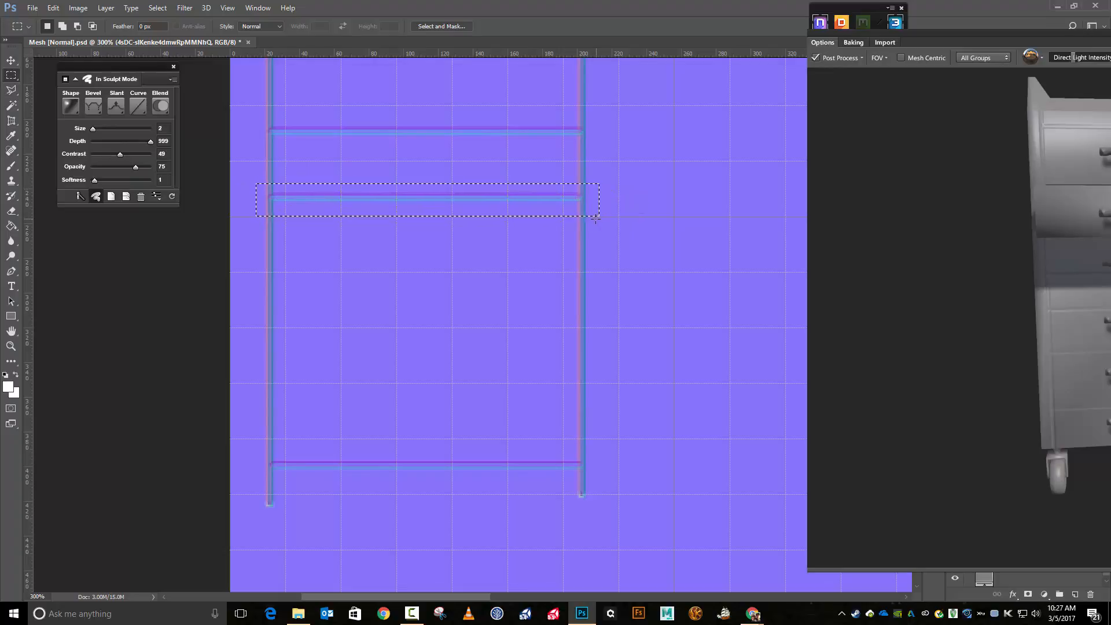
left_click(14, 61)
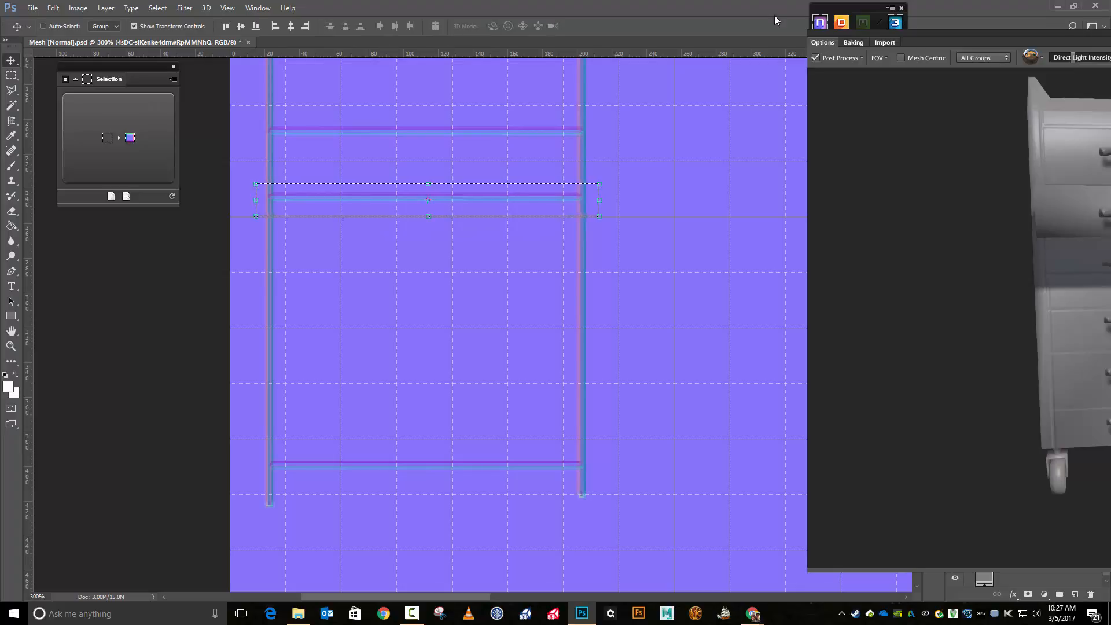
left_click_drag(944, 31, 783, 15)
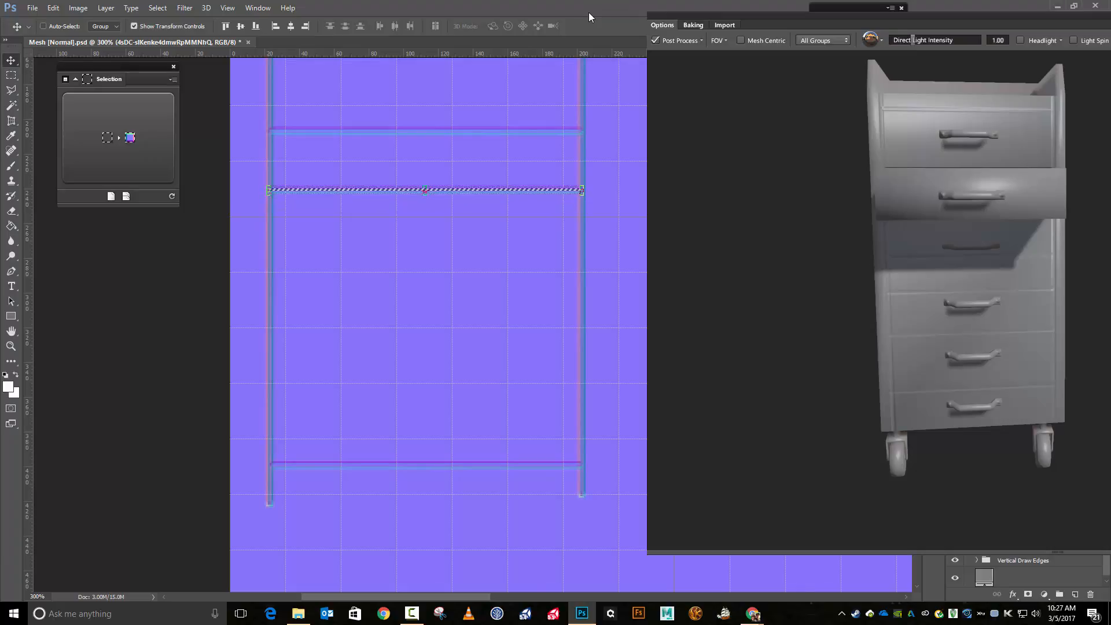
left_click(173, 196)
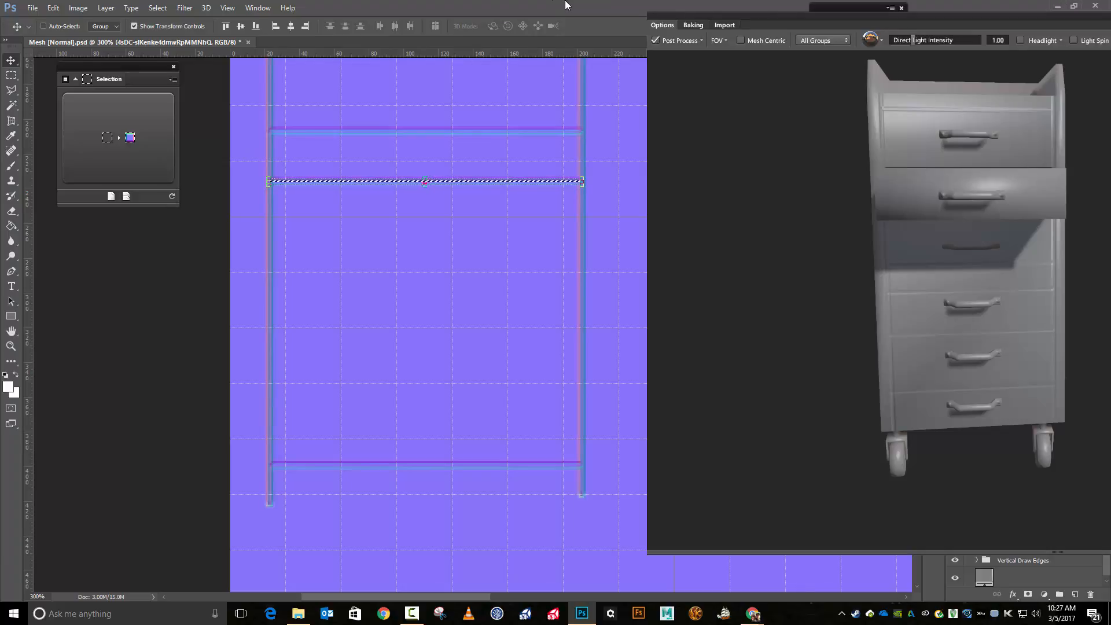
key("Up")
key("Up")
key("Up")
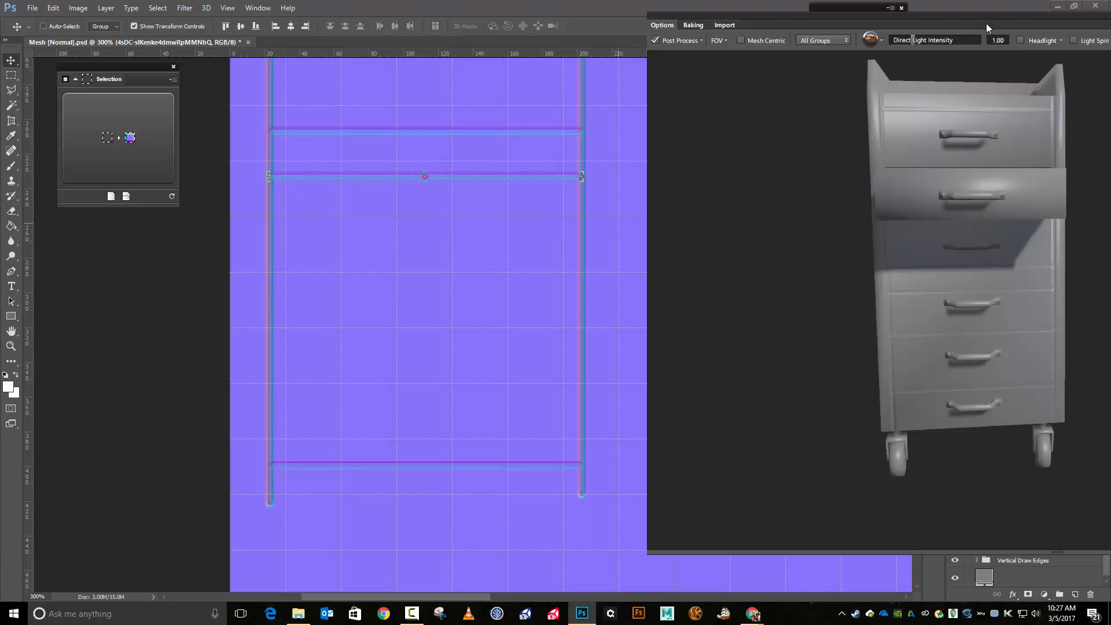
left_click_drag(987, 15, 1110, 17)
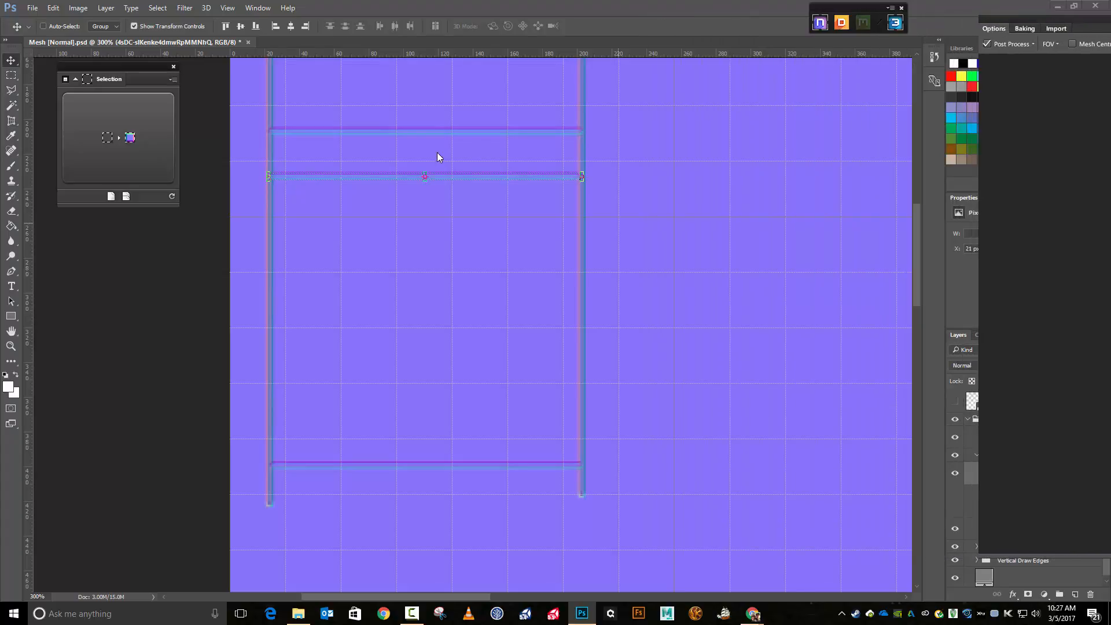
- Marquee-select the horizontal line at about 207 px, move it up about 34 px, and refresh the 3D preview
left_click(119, 137)
key("m")
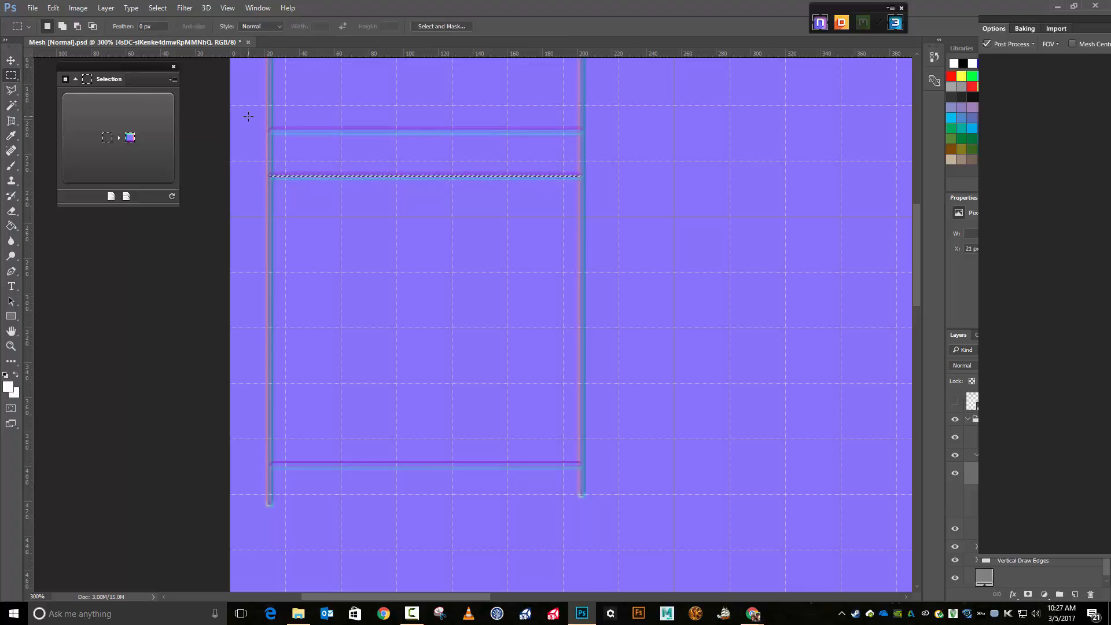
left_click_drag(248, 117, 601, 143)
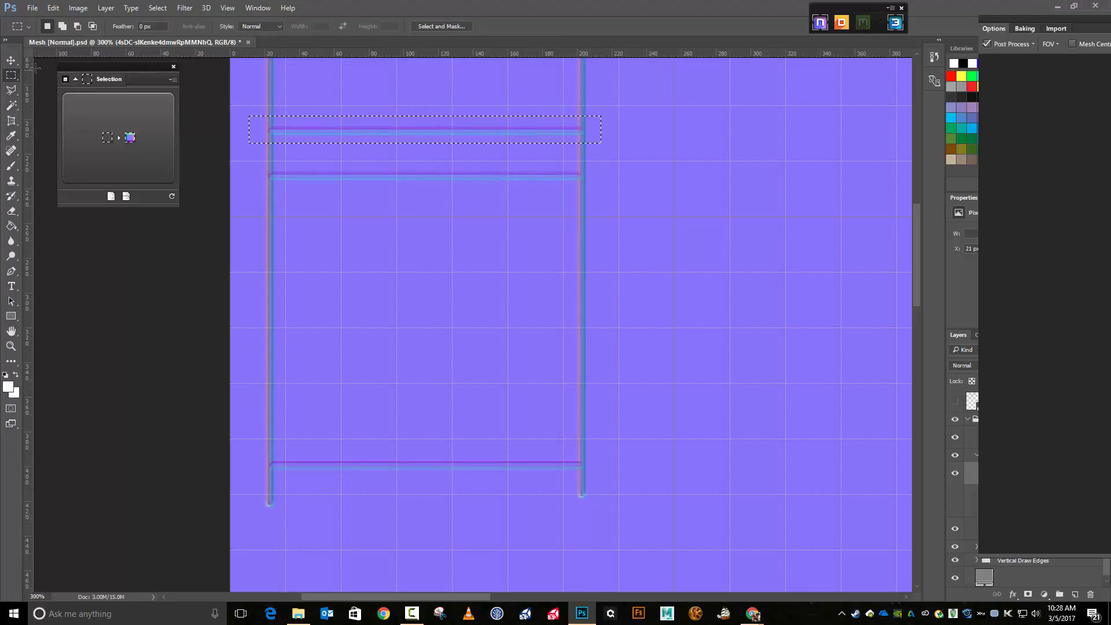
left_click(11, 60)
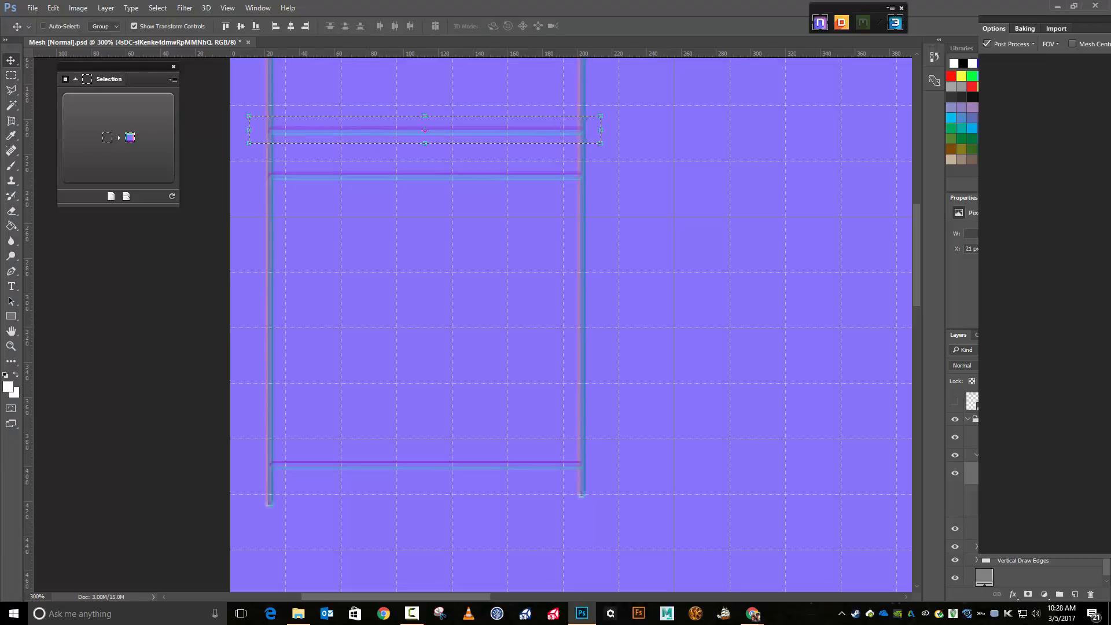
left_click_drag(1070, 18, 767, 5)
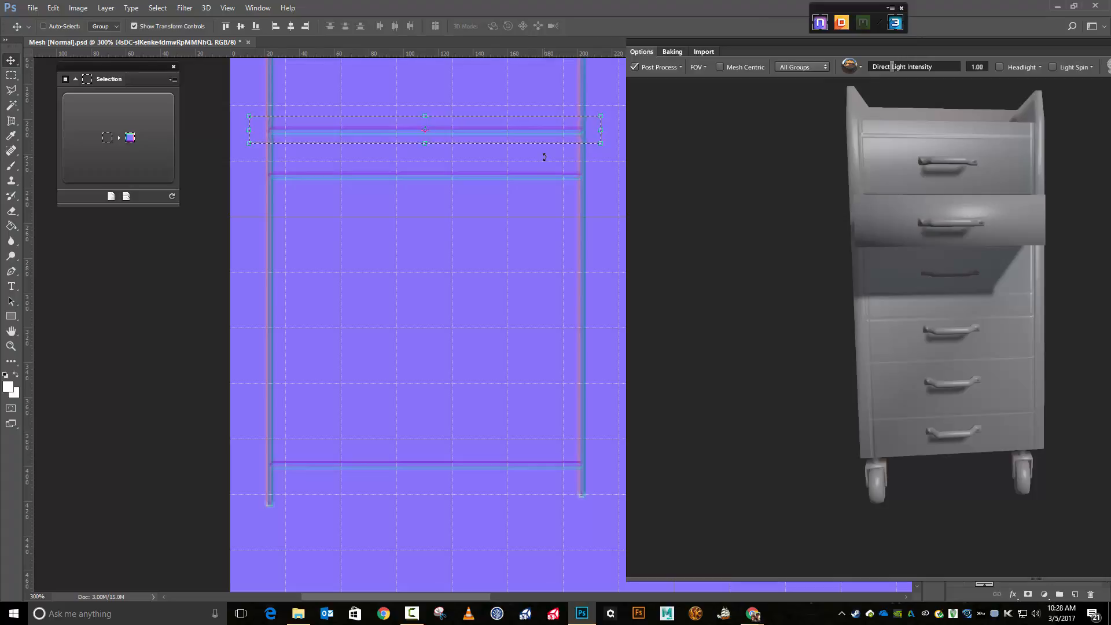
scroll(544, 157, "up", 5)
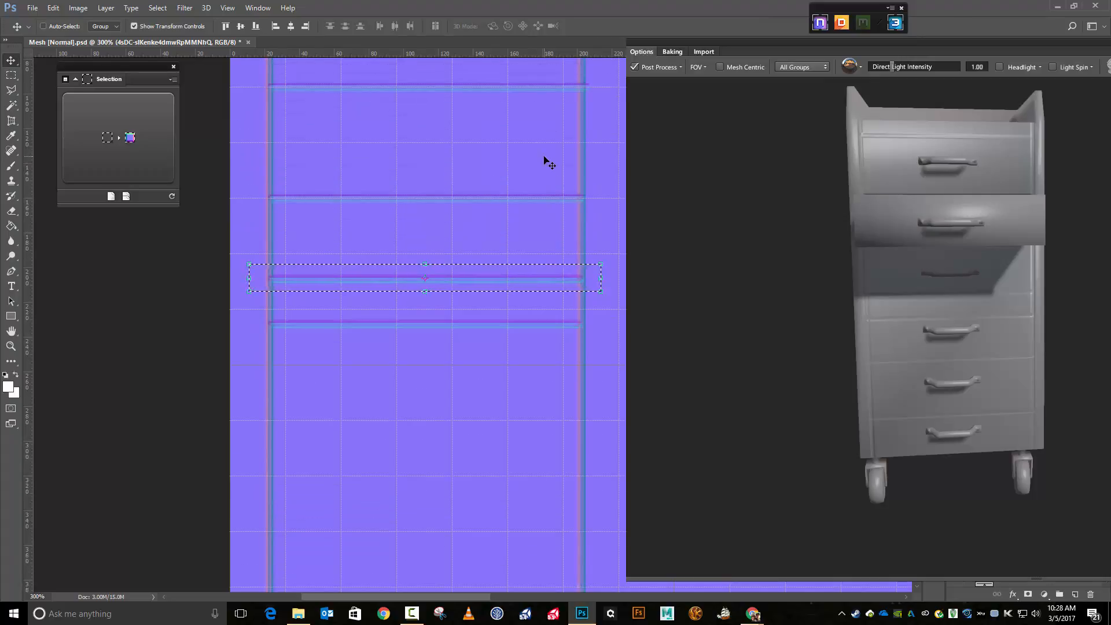
key("ctrl+j")
key("Up")
key("Up")
key("Up")
key("Up")
key("Up")
key("Up")
key("Up")
key("Up")
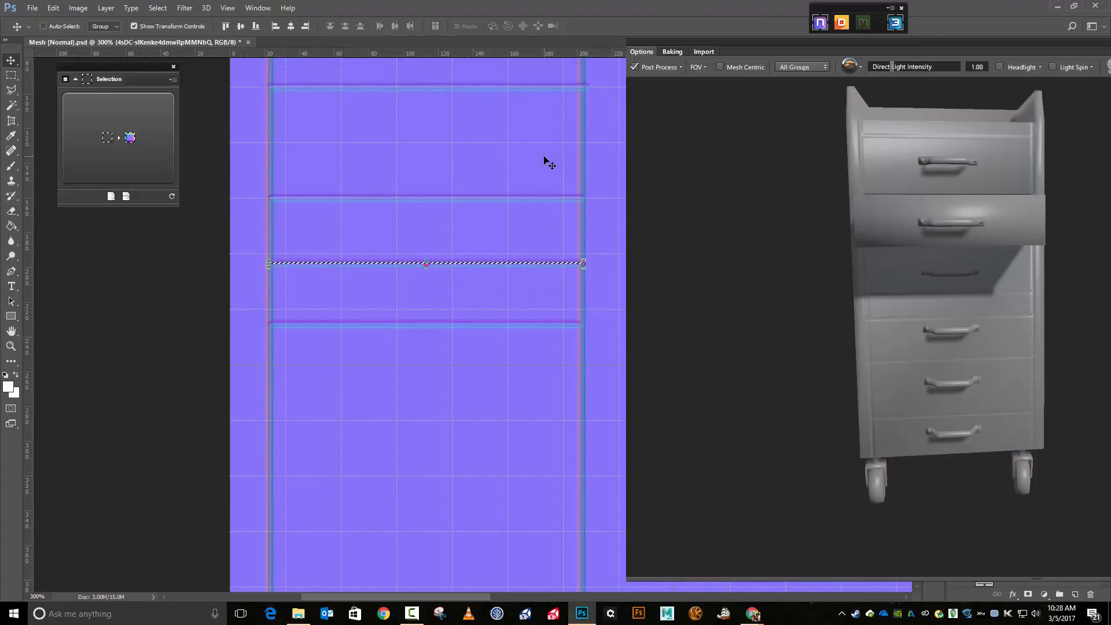
key("Up")
key("Up")
key("Up")
key("Up")
key("Up")
key("Up")
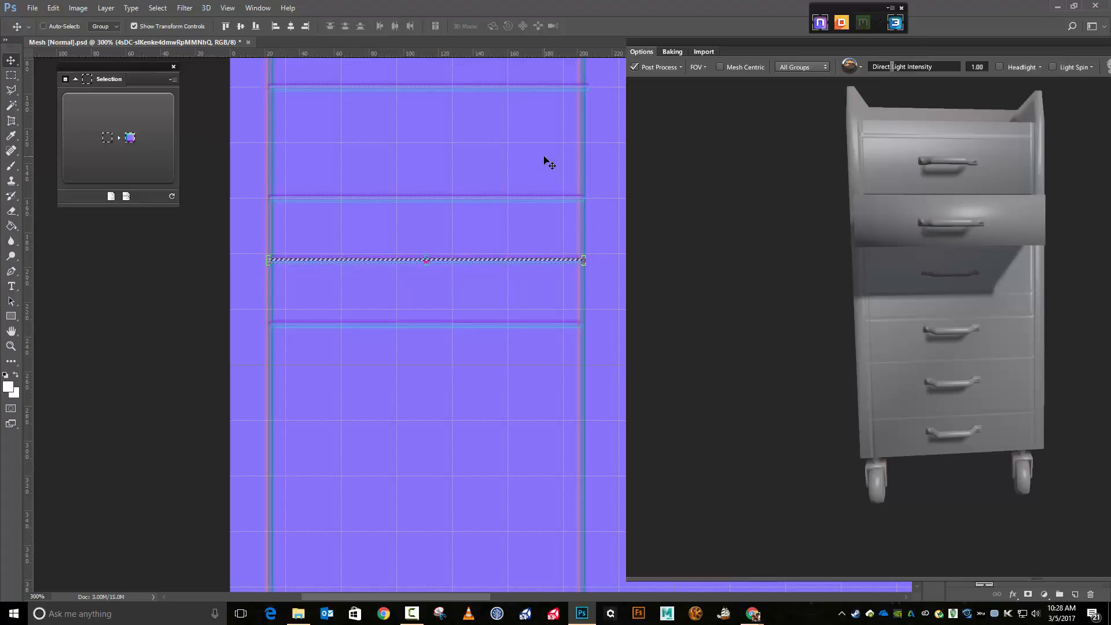
key("Up")
key("Up")
key("Up")
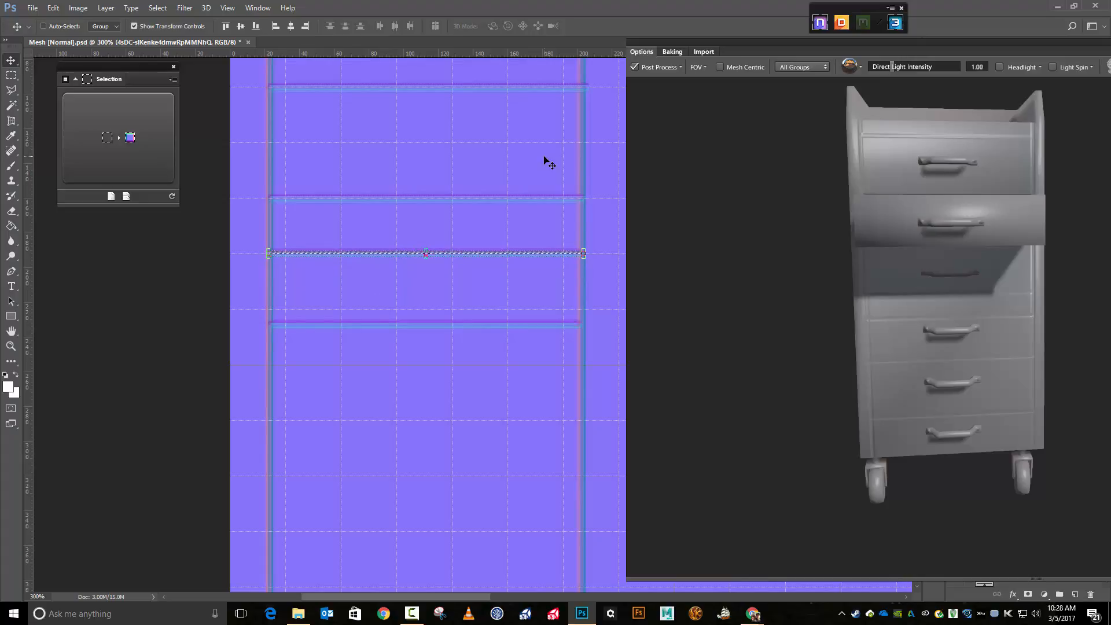
key("Up")
key("Up")
key("Up")
key("Up")
key("Up")
key("Up")
key("Up")
key("Up")
key("Up")
key("Up")
key("Up")
key("Up")
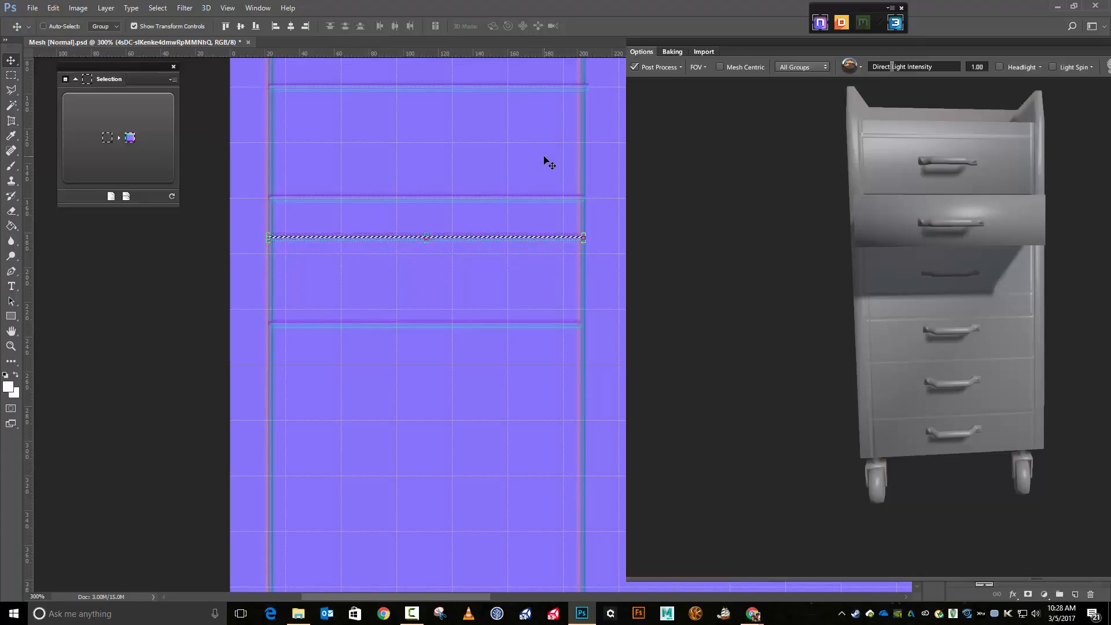
key("Up")
key("Up")
key("Up")
key("Up")
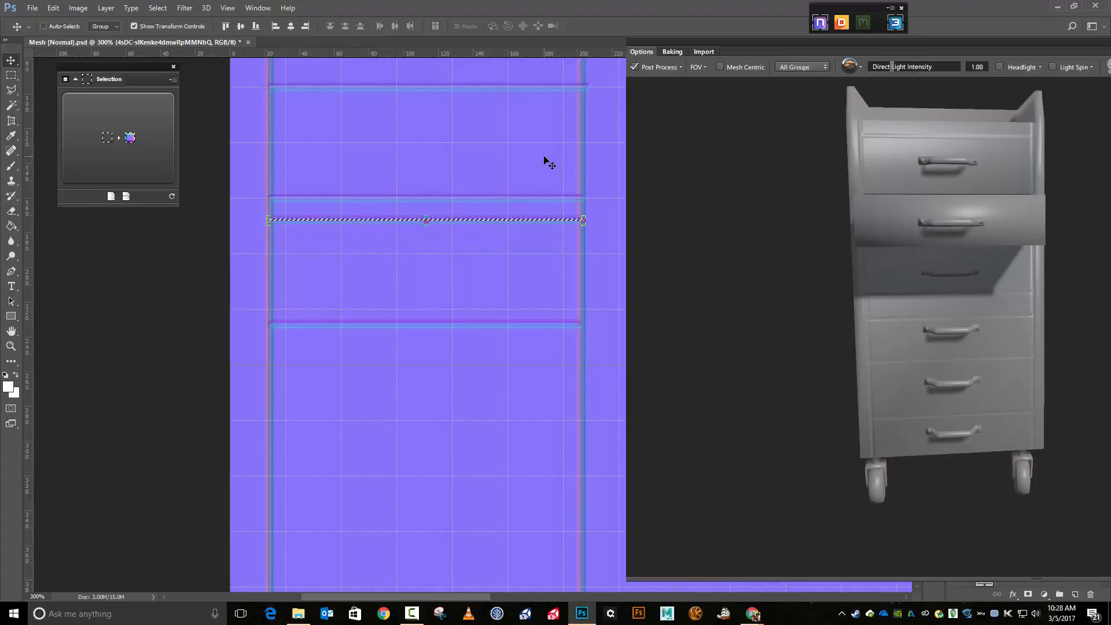
left_click(175, 200)
left_click(11, 75)
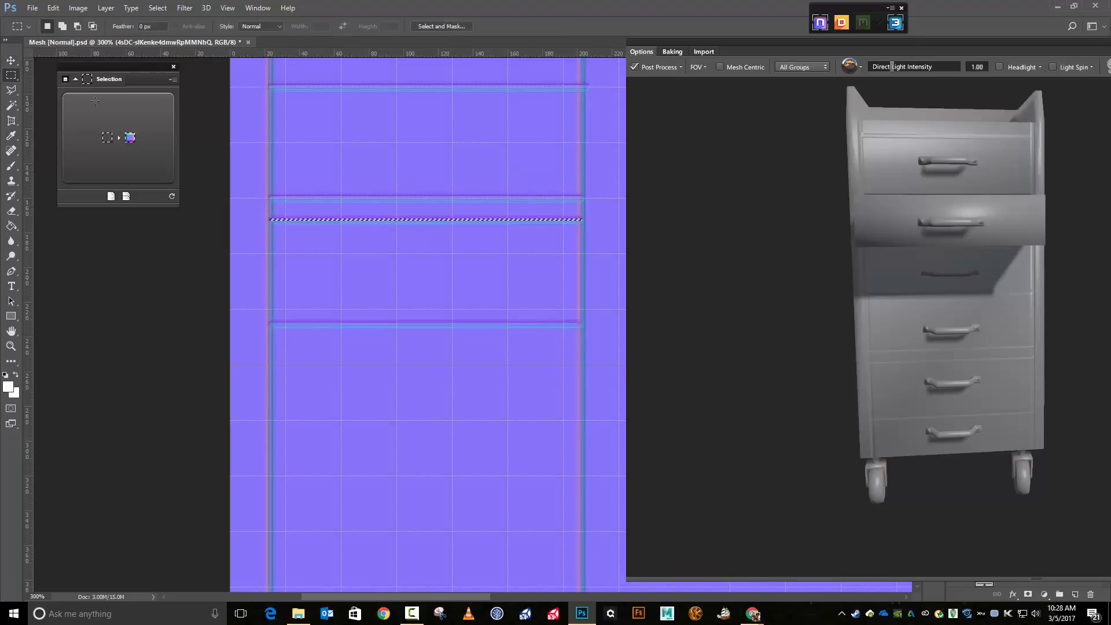
left_click_drag(258, 170, 605, 209)
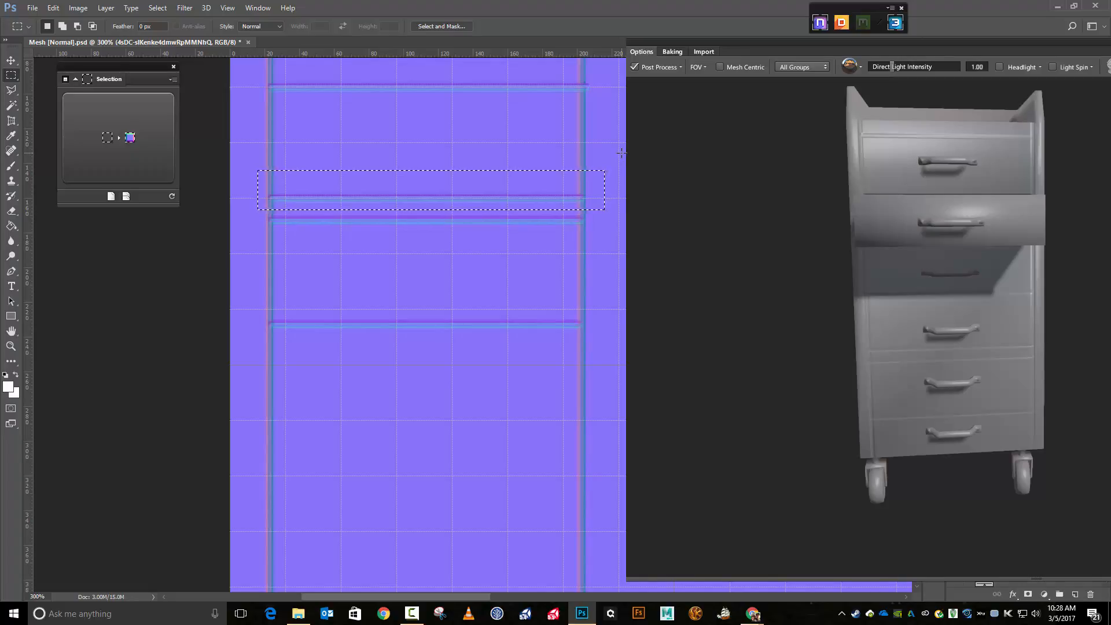
key("Up")
key("Up")
key("Up")
key("Up")
key("Up")
key("Up")
key("Up")
key("Up")
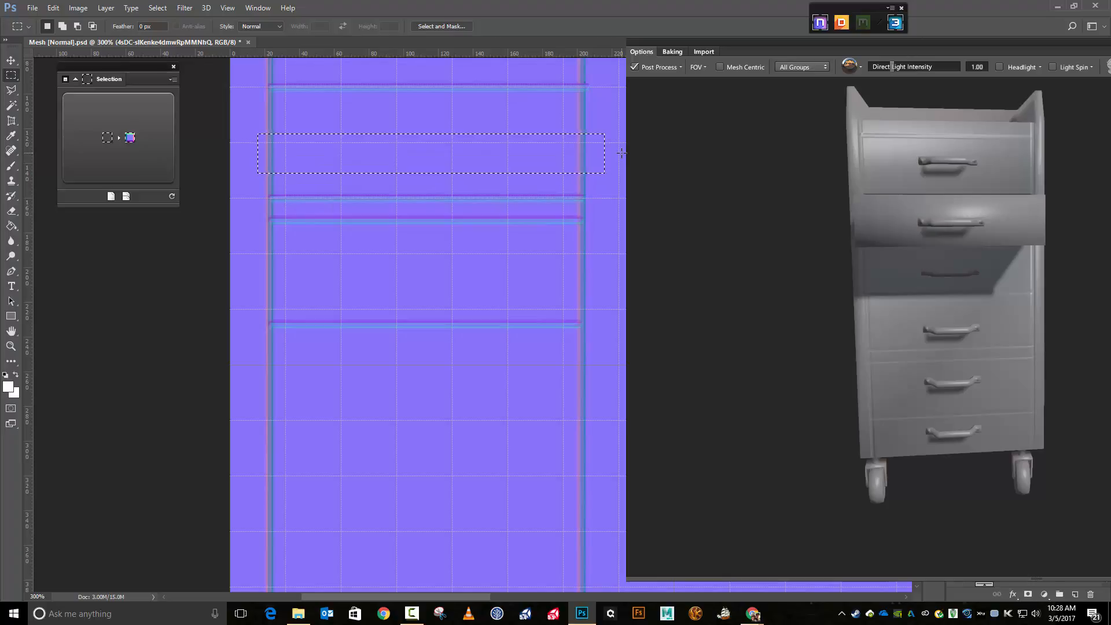
left_click(252, 182)
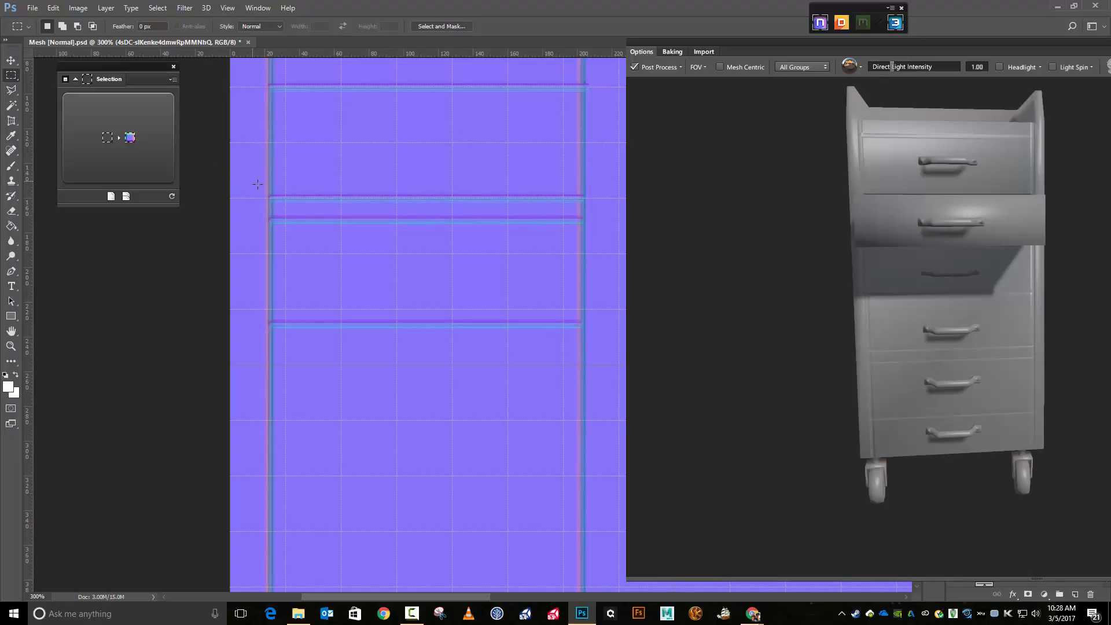
- Marquee-select the horizontal line at about 160 px and move it up about 49 px with the Move tool
left_click_drag(252, 181, 601, 206)
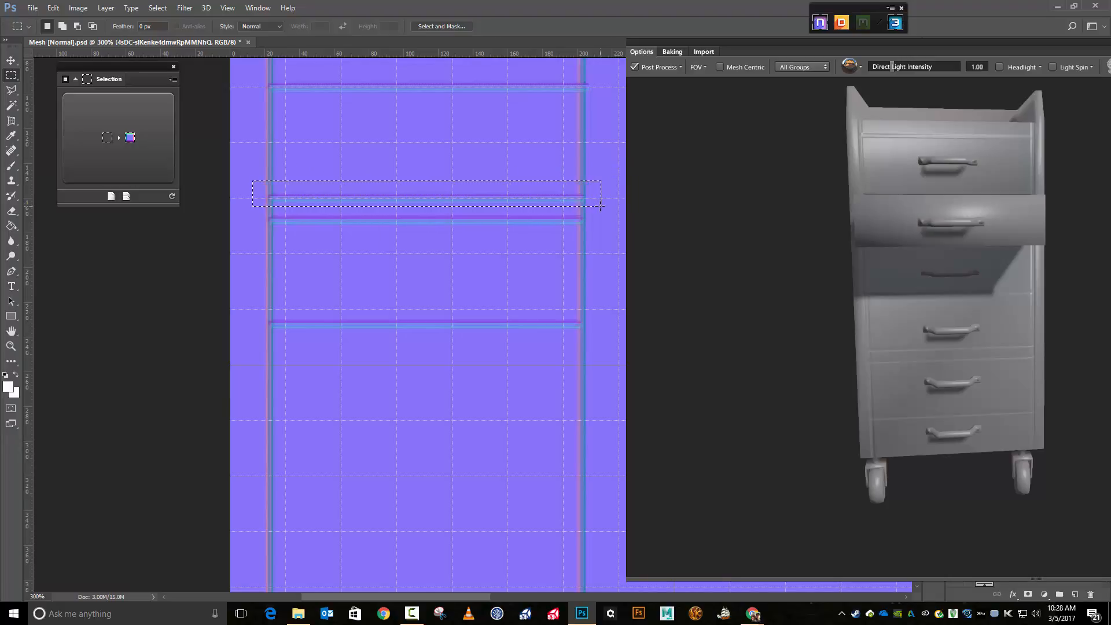
left_click(12, 60)
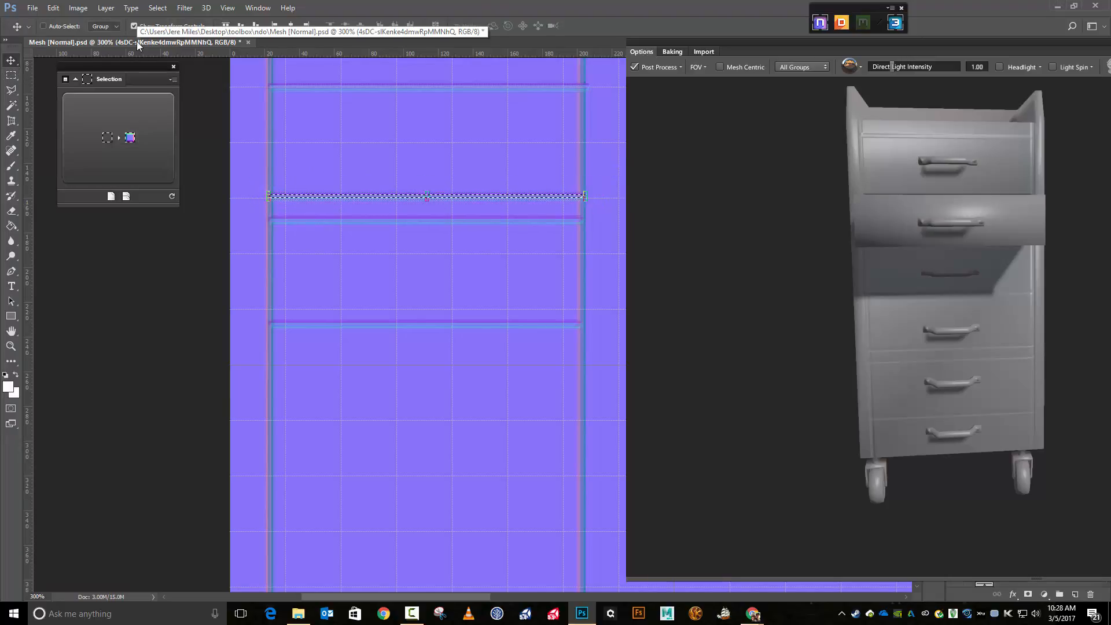
key("Up")
key("Up")
key("Up")
key("Up")
key("Up")
key("Up")
key("Up")
key("Up")
key("Up")
key("Up")
key("Up")
key("Up")
key("Up")
key("Up")
key("Up")
key("Up")
key("Up")
key("Up")
key("Up")
key("Up")
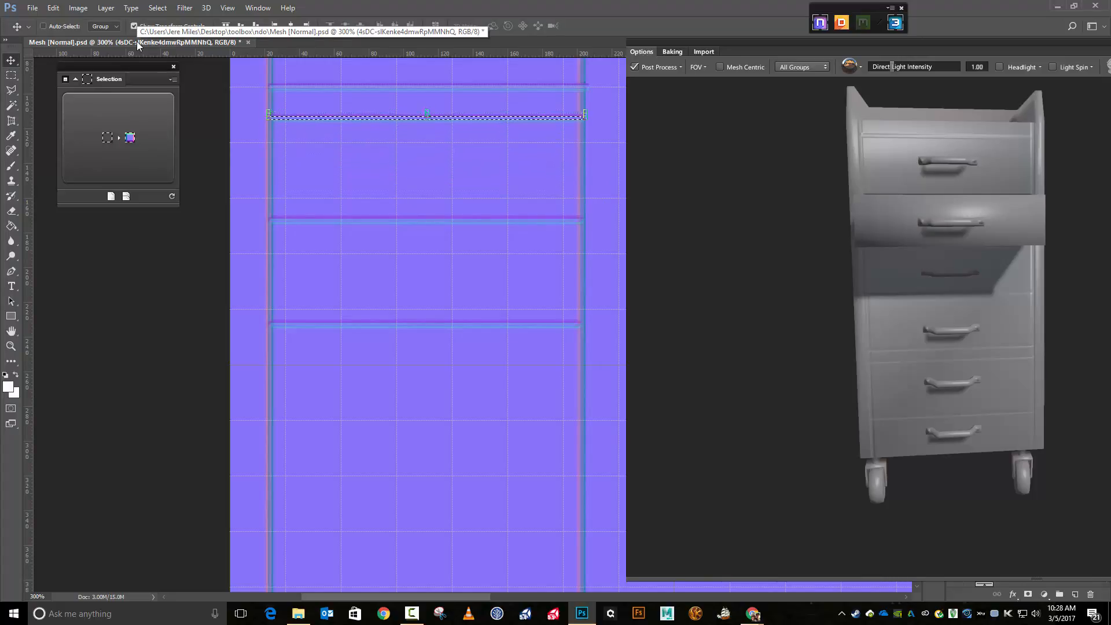
key("Up")
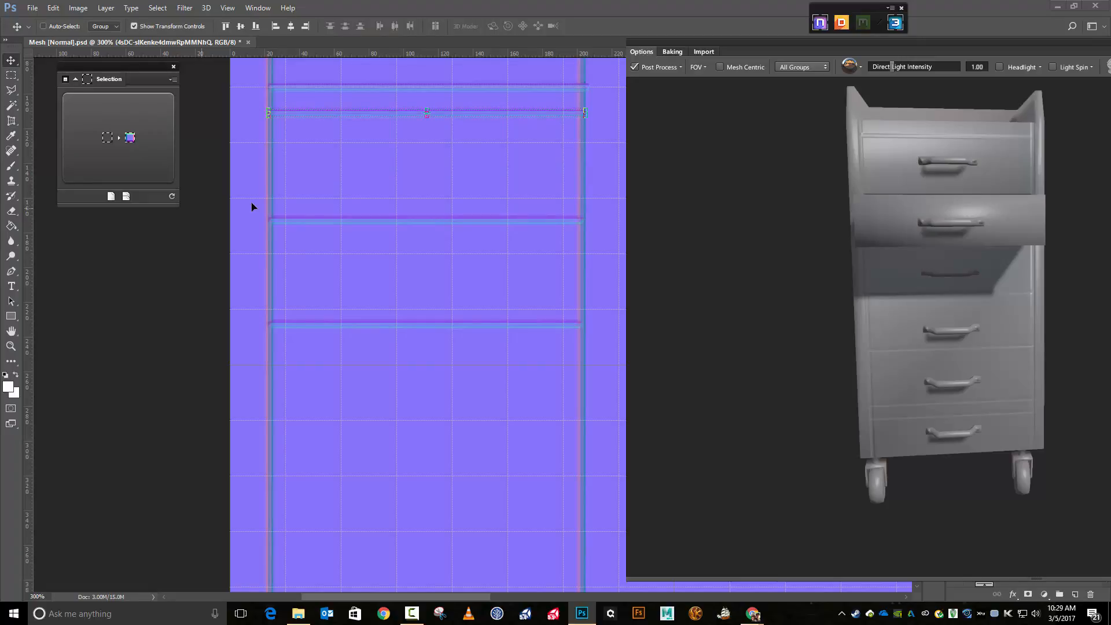
- Marquee-select the horizontal line at about 172 px, nudge it up about 5 px, and inspect the drawer edges in the 3D preview
left_click(11, 76)
left_click_drag(252, 206, 601, 243)
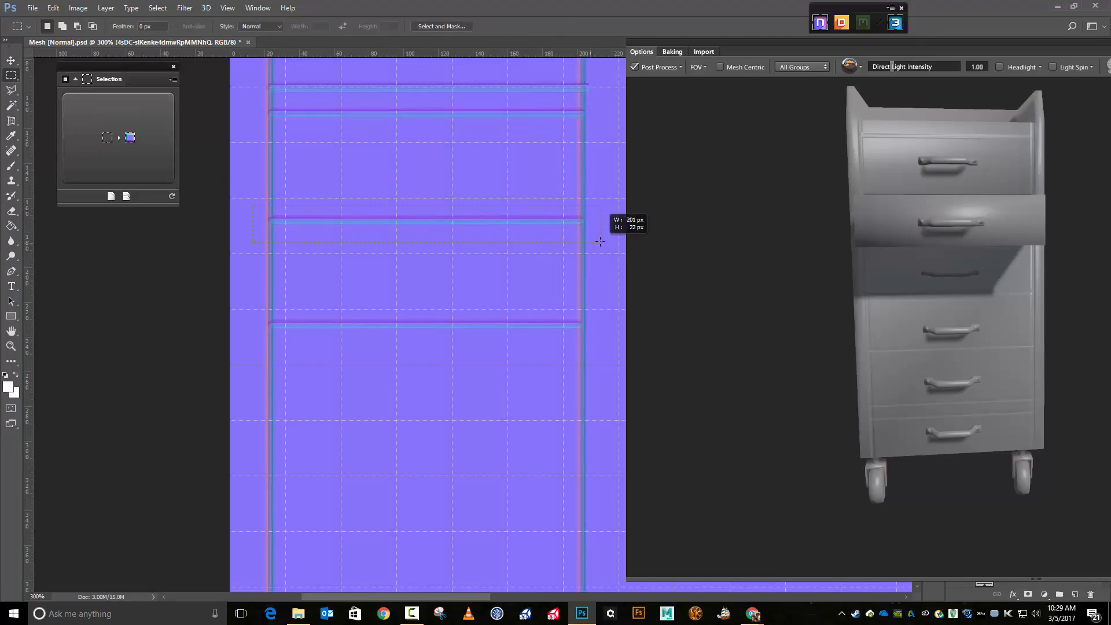
left_click(9, 60)
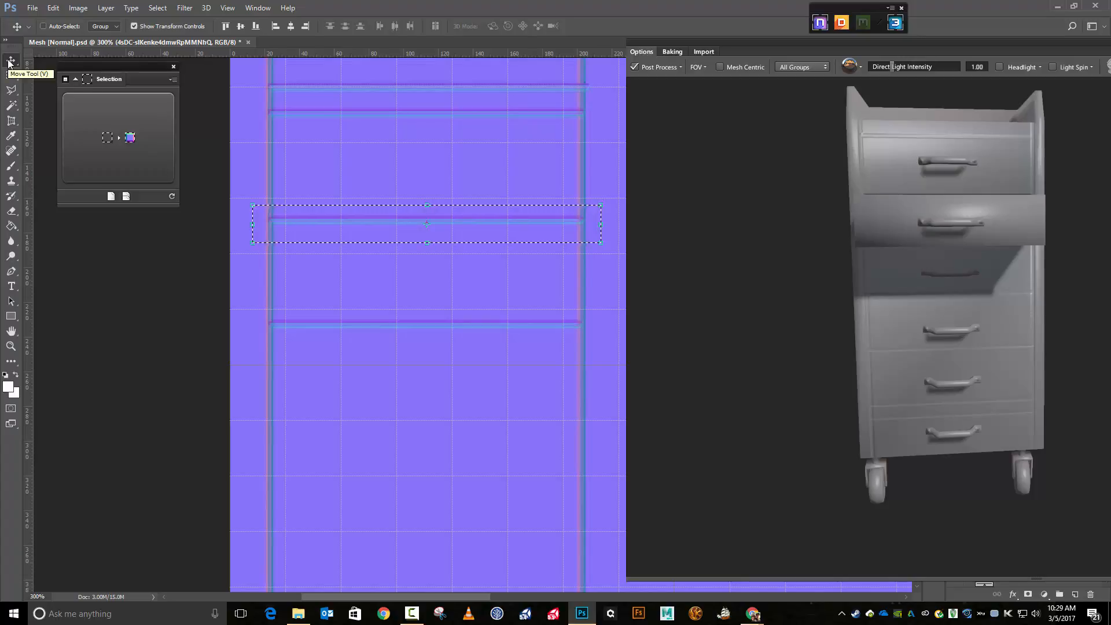
key("Up")
key("Up")
key("Up")
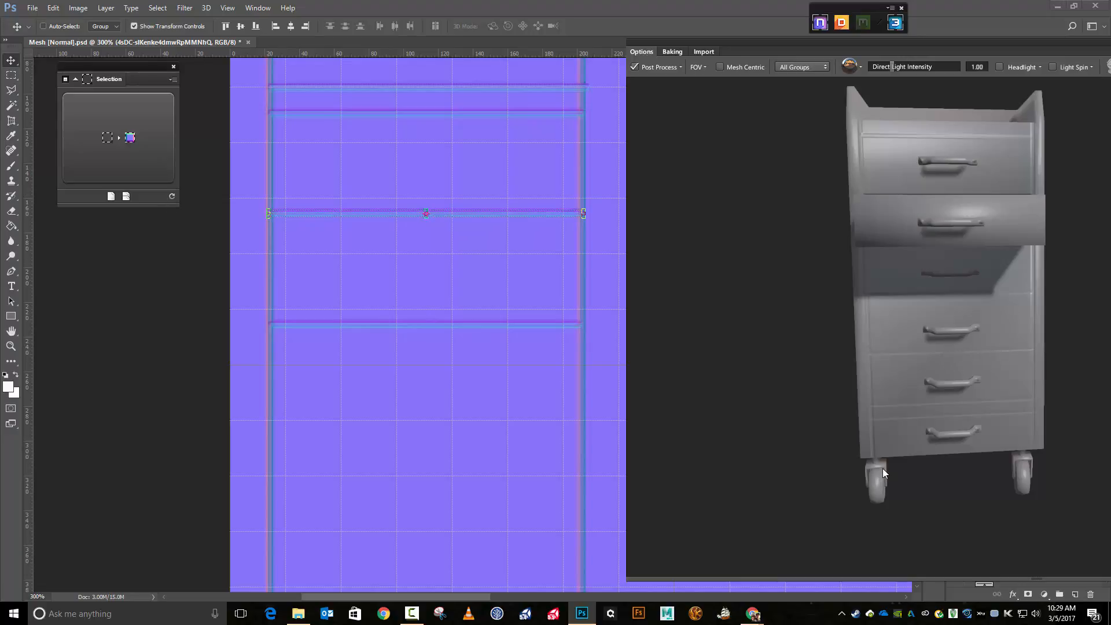
left_click_drag(883, 473, 815, 443)
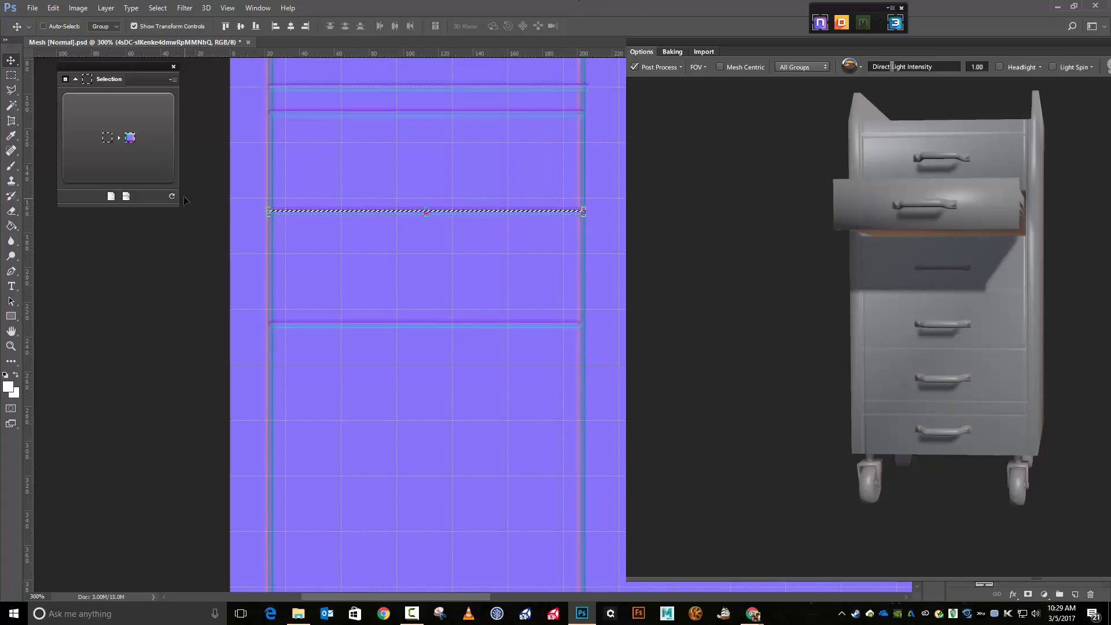
left_click_drag(821, 295, 840, 358)
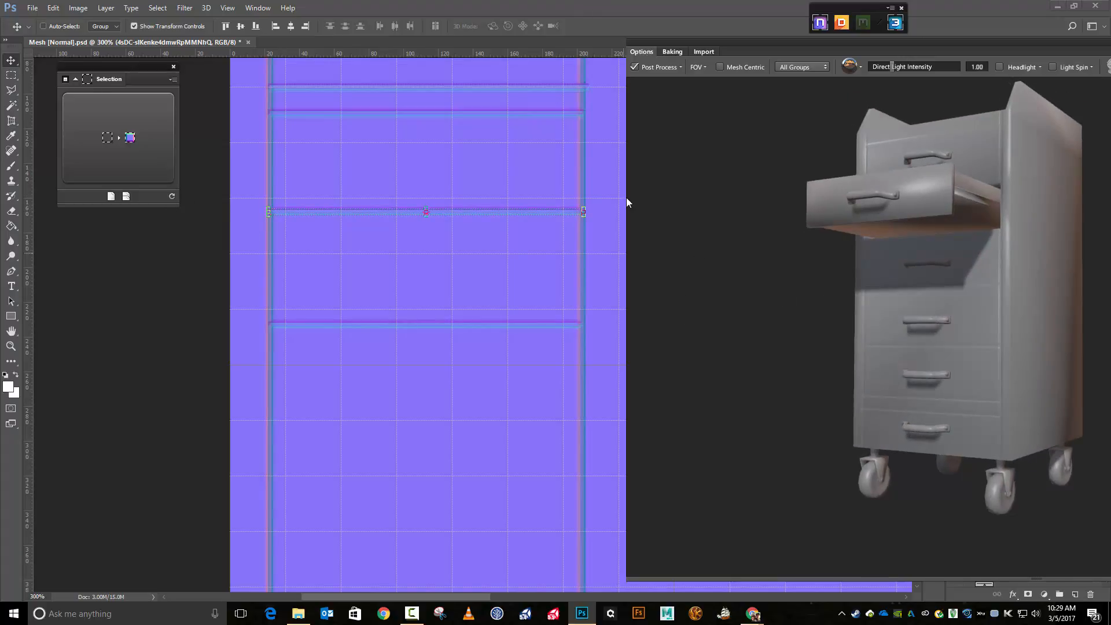
scroll(615, 209, "up", 9)
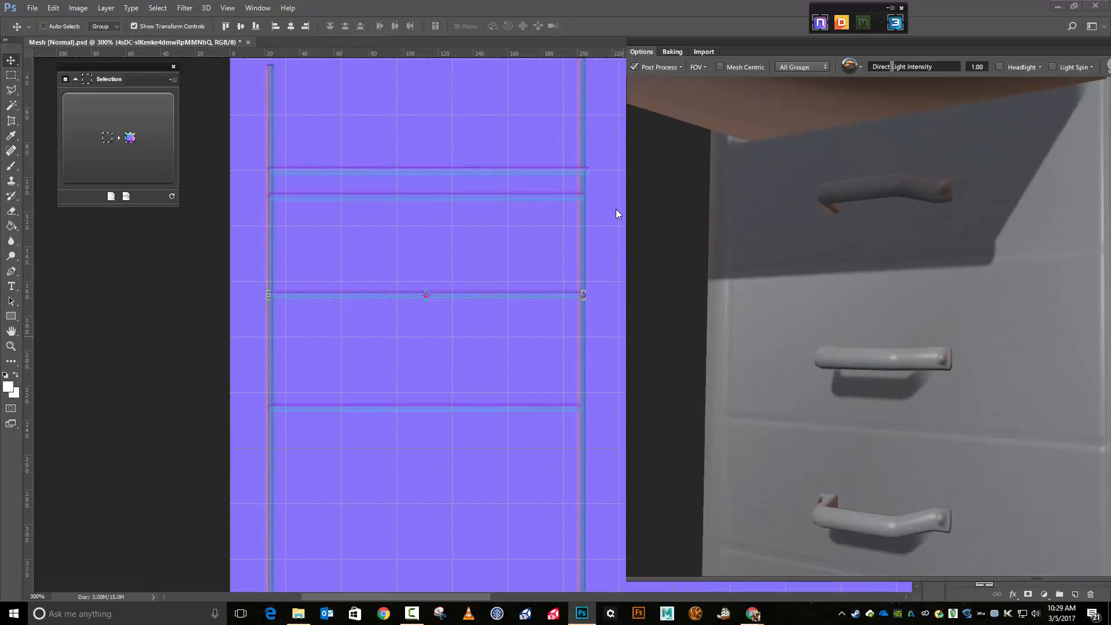
scroll(615, 209, "down", 5)
scroll(799, 229, "down", 3)
- Marquee-select the uppermost horizontal line at about 95 px, move it up about 37 px, and refresh the 3D preview
left_click_drag(867, 44, 1110, 68)
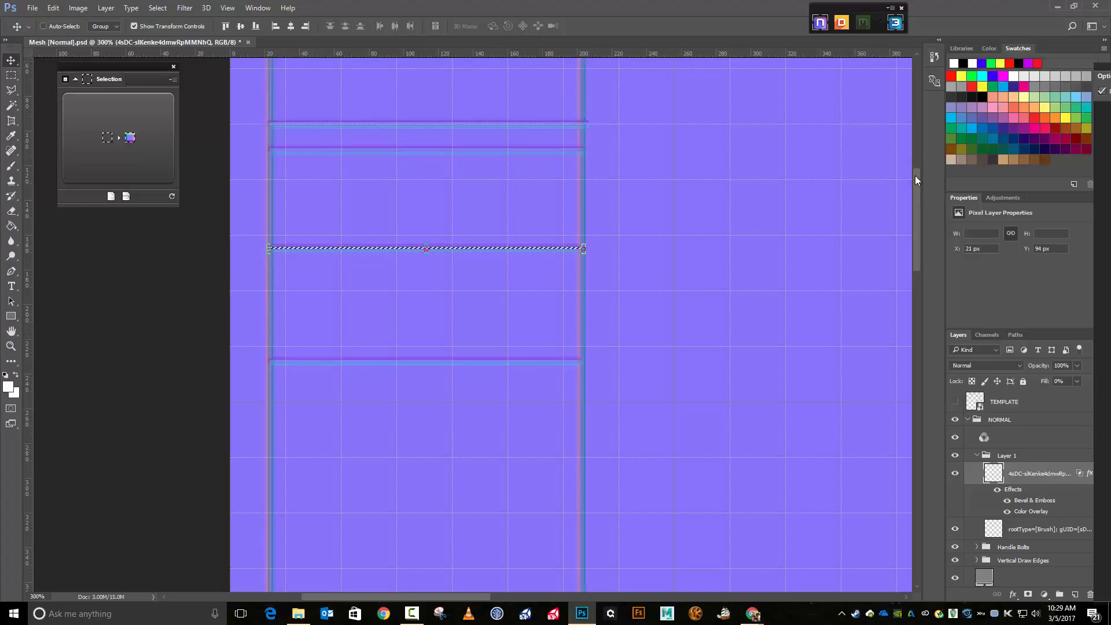
left_click_drag(918, 190, 914, 131)
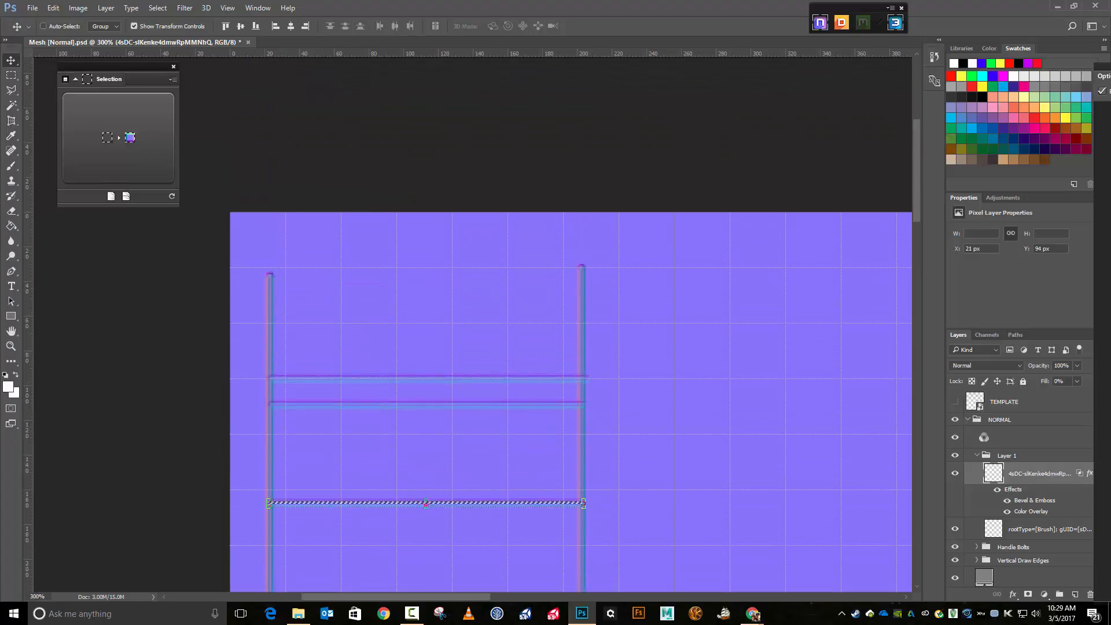
left_click_drag(1110, 66, 964, 76)
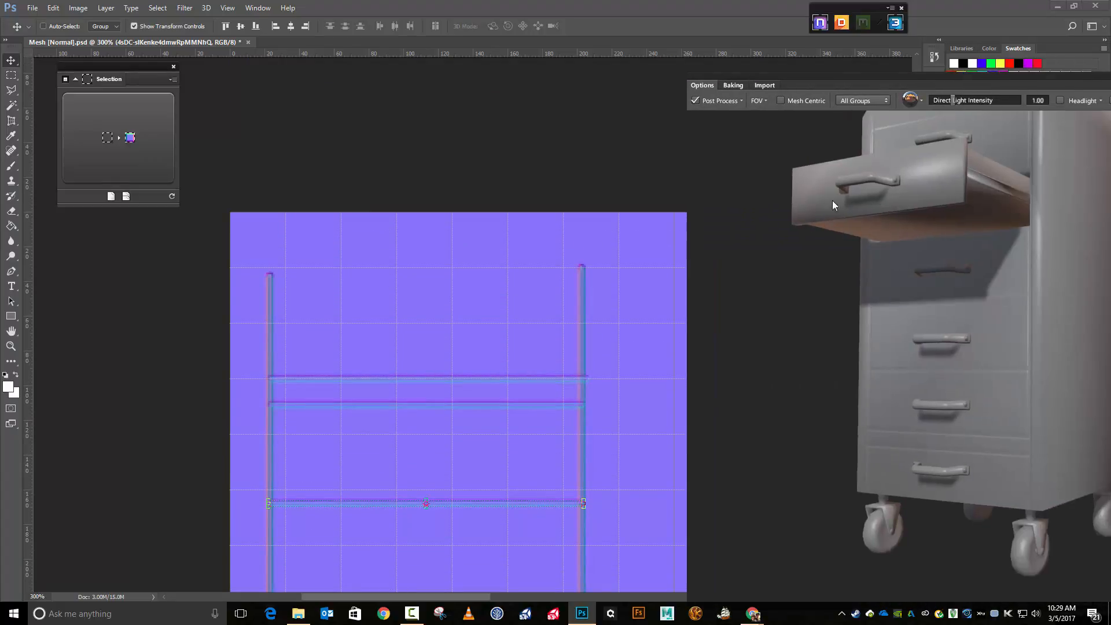
left_click(11, 75)
left_click_drag(250, 359, 599, 389)
left_click(11, 63)
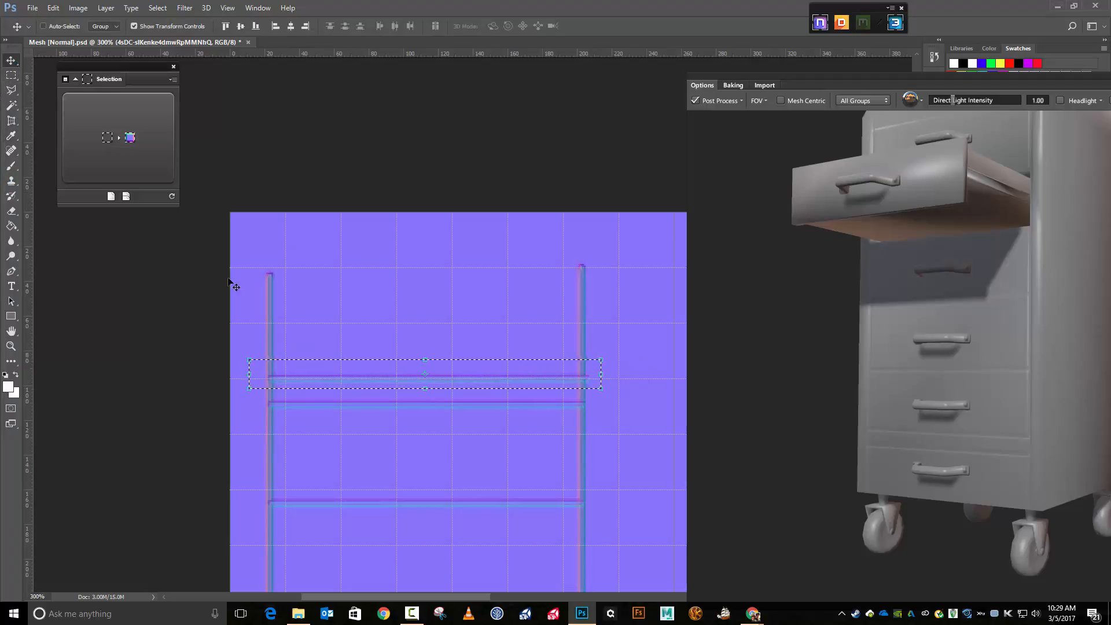
key("shift+Up")
key("shift+Up")
key("shift+Up")
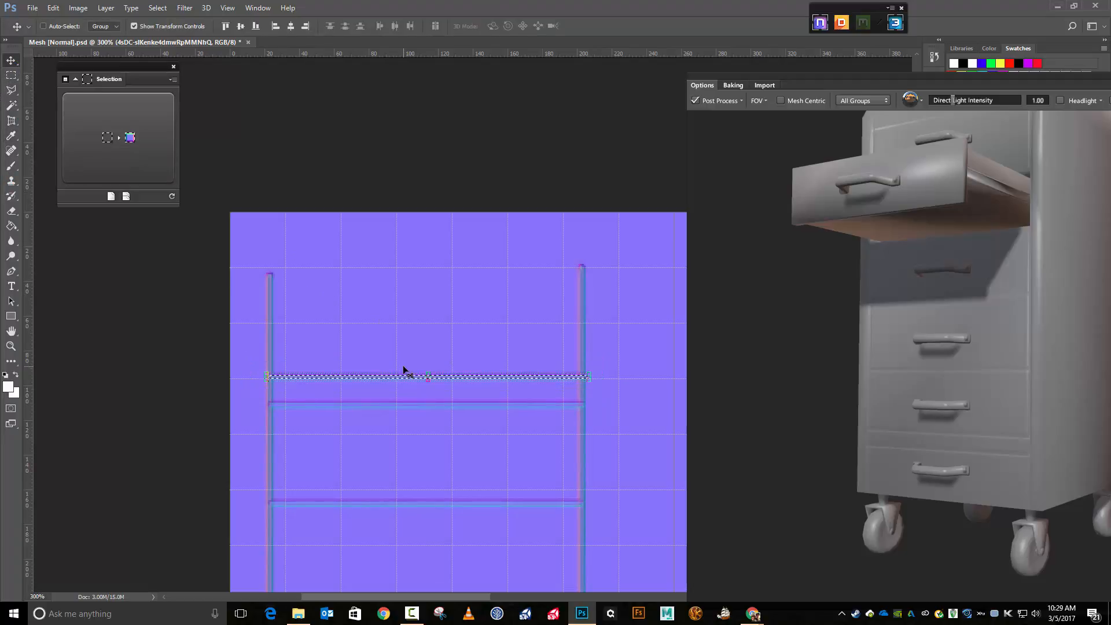
key("Up")
key("Up")
key("Up")
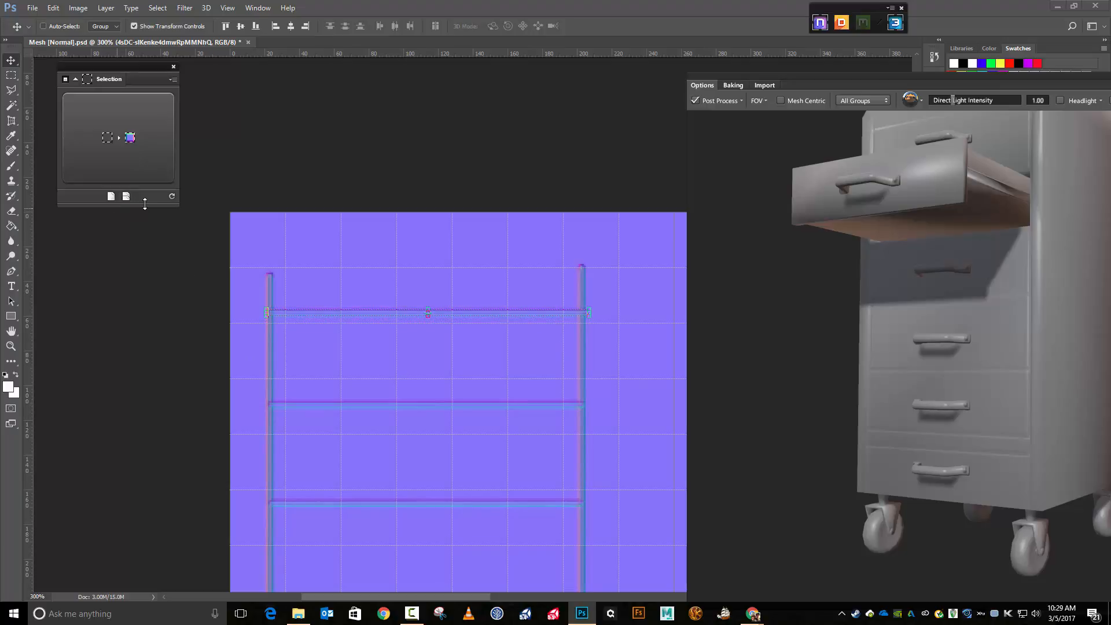
left_click(172, 196)
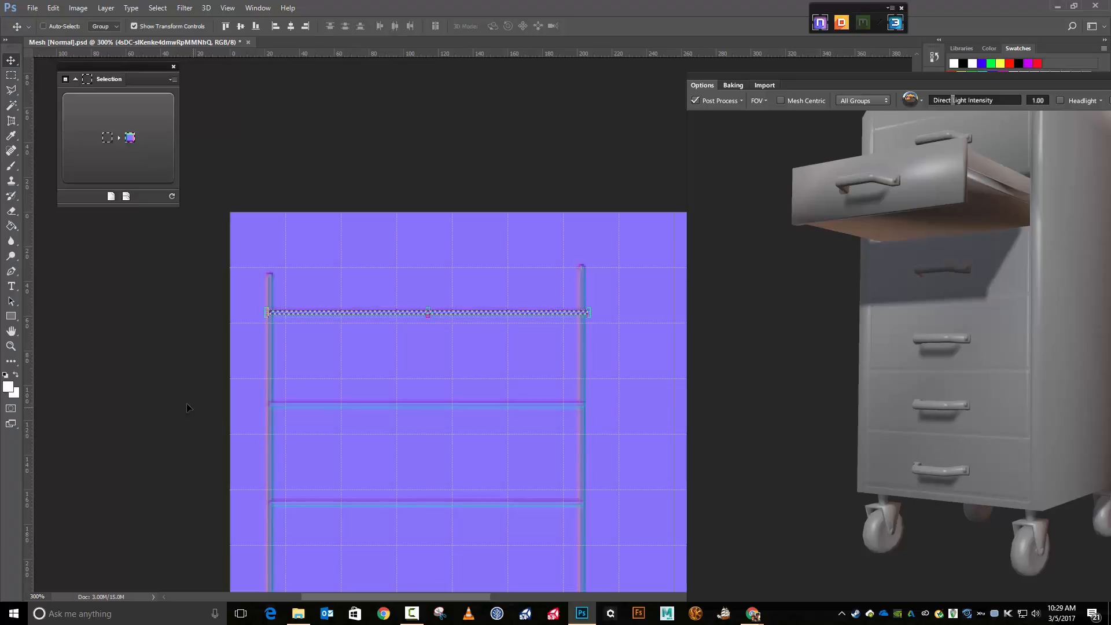
- Marquee-select the horizontal line at about 110 px and nudge it up about 4 px, switching back to the marquee tool
left_click(11, 76)
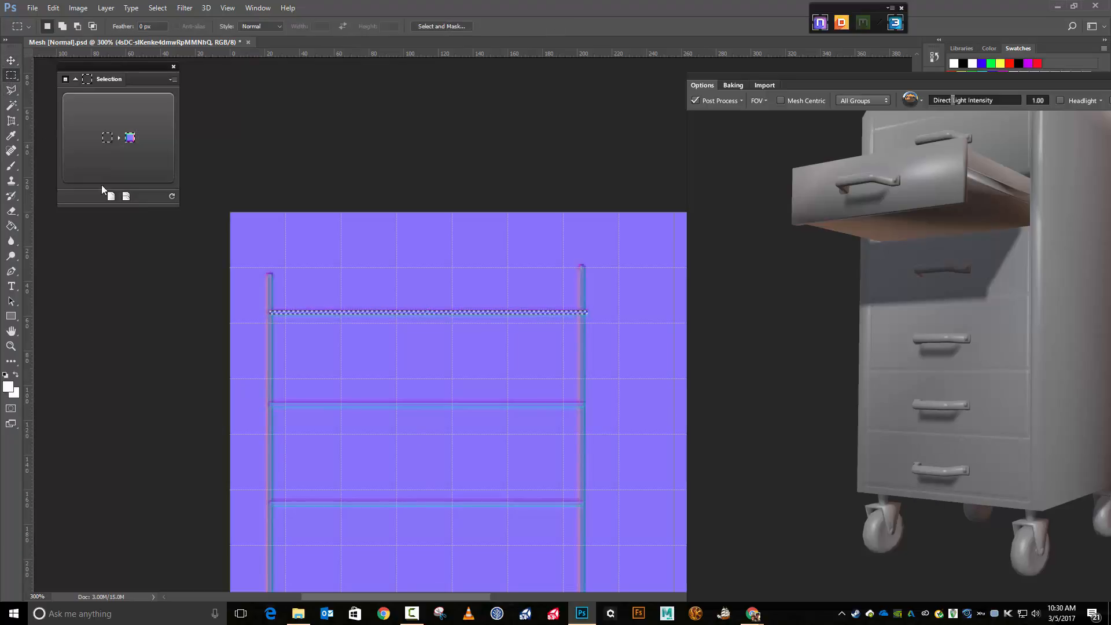
left_click_drag(257, 386, 618, 433)
left_click(12, 61)
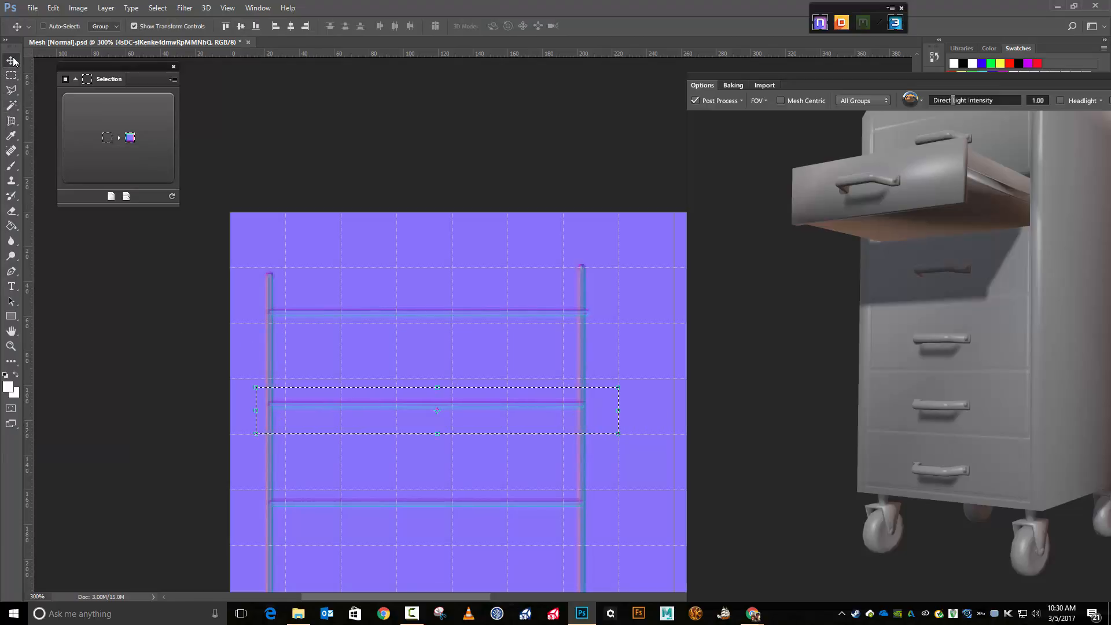
key("Up")
key("Up")
key("Up")
key("Up")
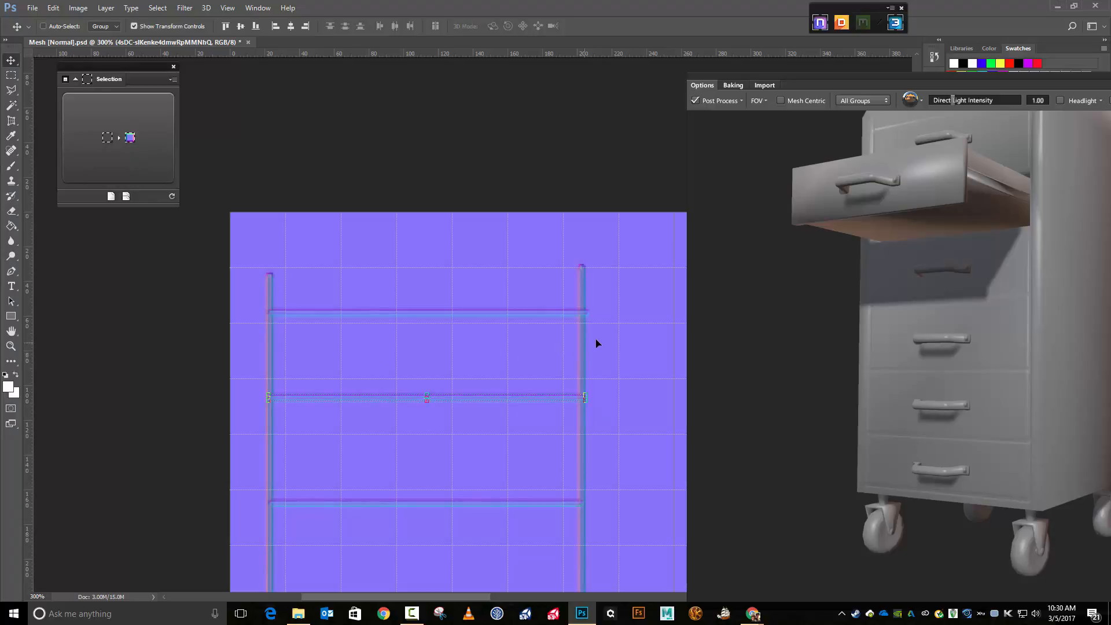
left_click(12, 76)
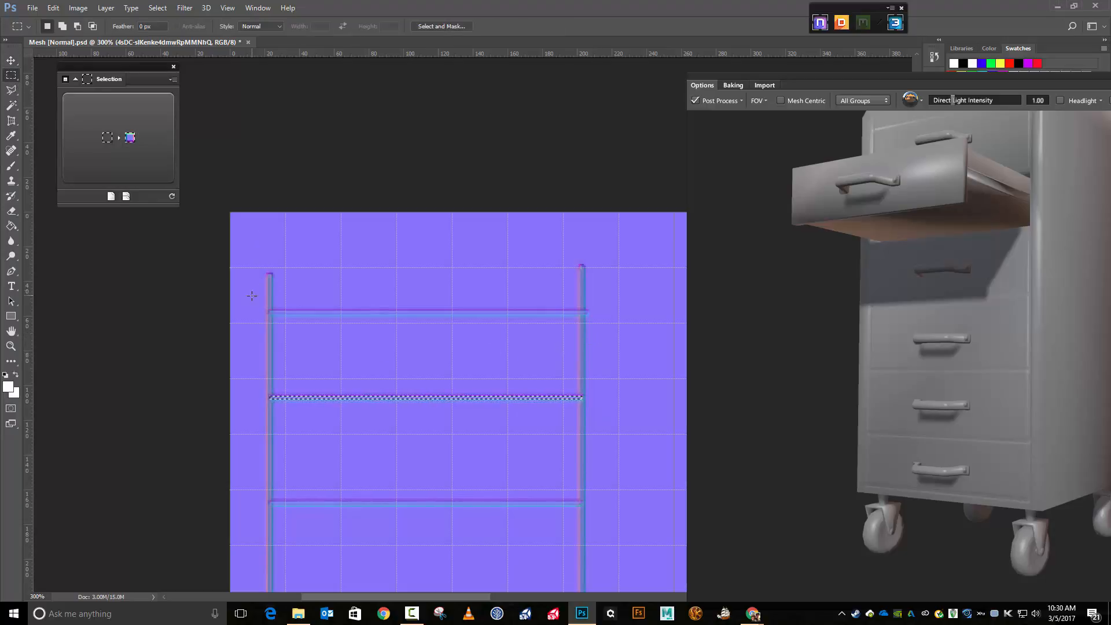
- Marquee-select the uppermost horizontal line at about 57 px and nudge it up about 11 px with the Move tool
left_click_drag(251, 298, 604, 355)
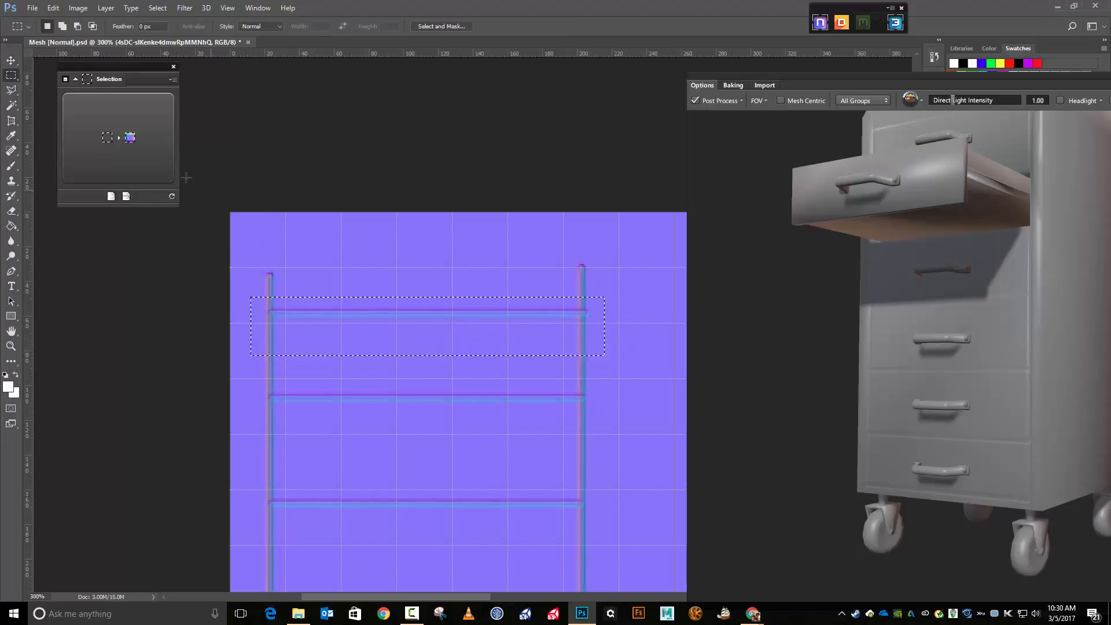
left_click(11, 60)
key("Up")
key("Up")
key("Up")
key("Up")
key("Up")
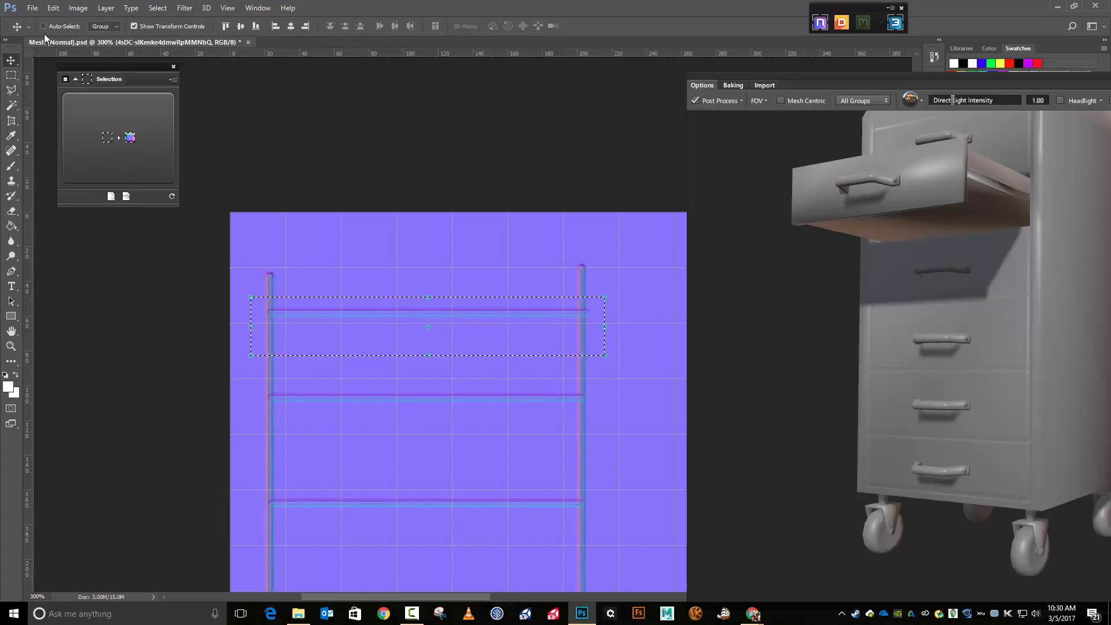
key("Up")
key("Up")
key("Up")
key("Up")
key("Up")
key("Up")
key("Up")
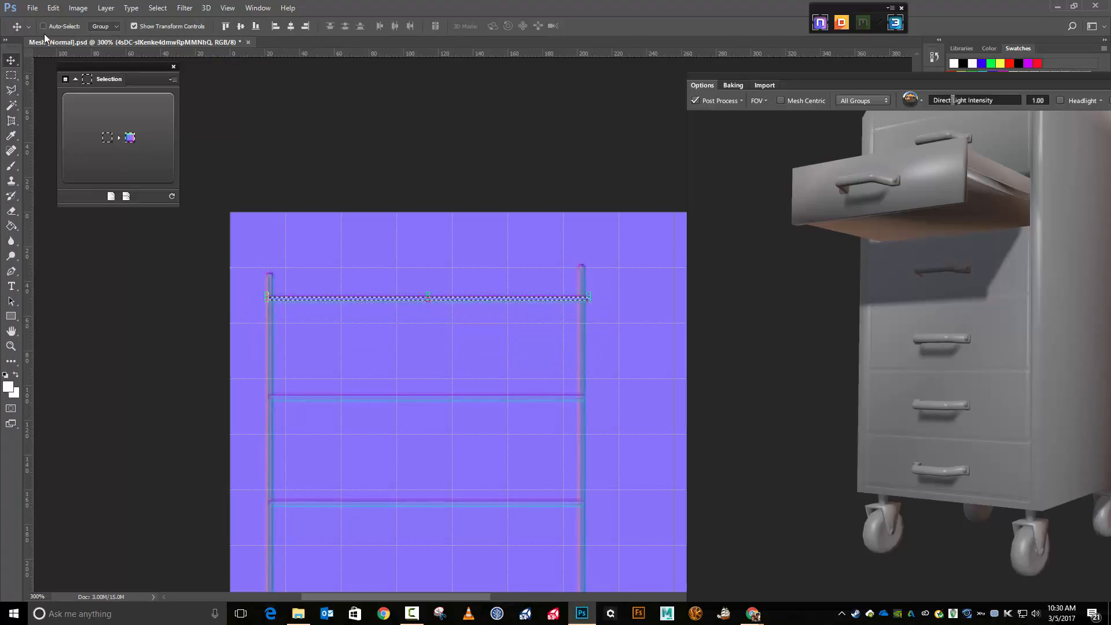
key("Down")
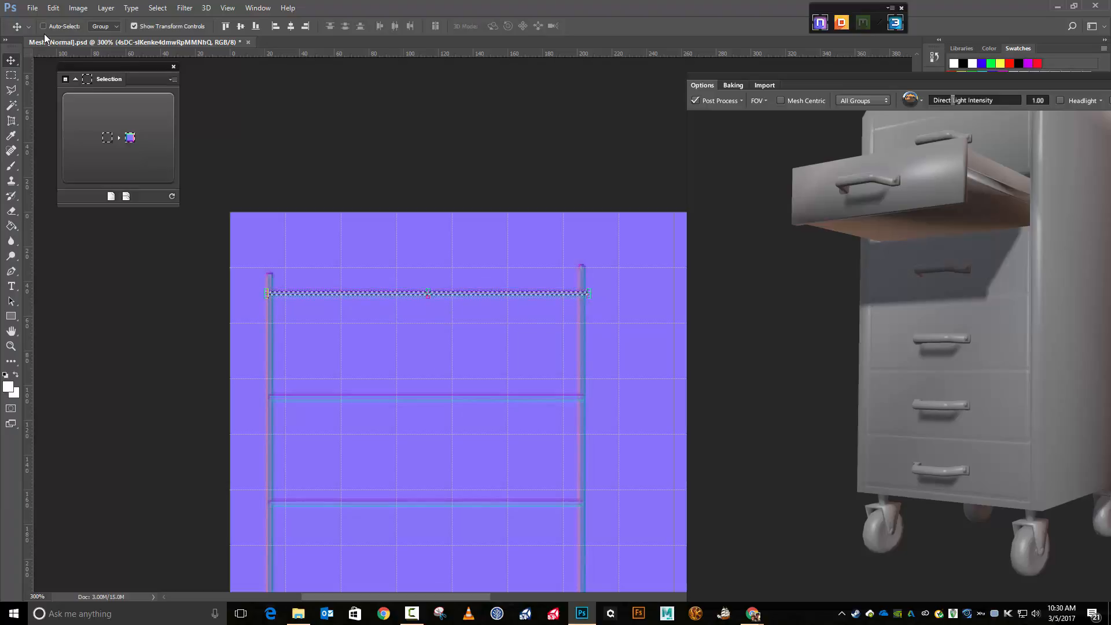
- Delete the uppermost horizontal line and inspect the cabinet's drawer edges from both sides in the 3D preview
key("ctrl+d")
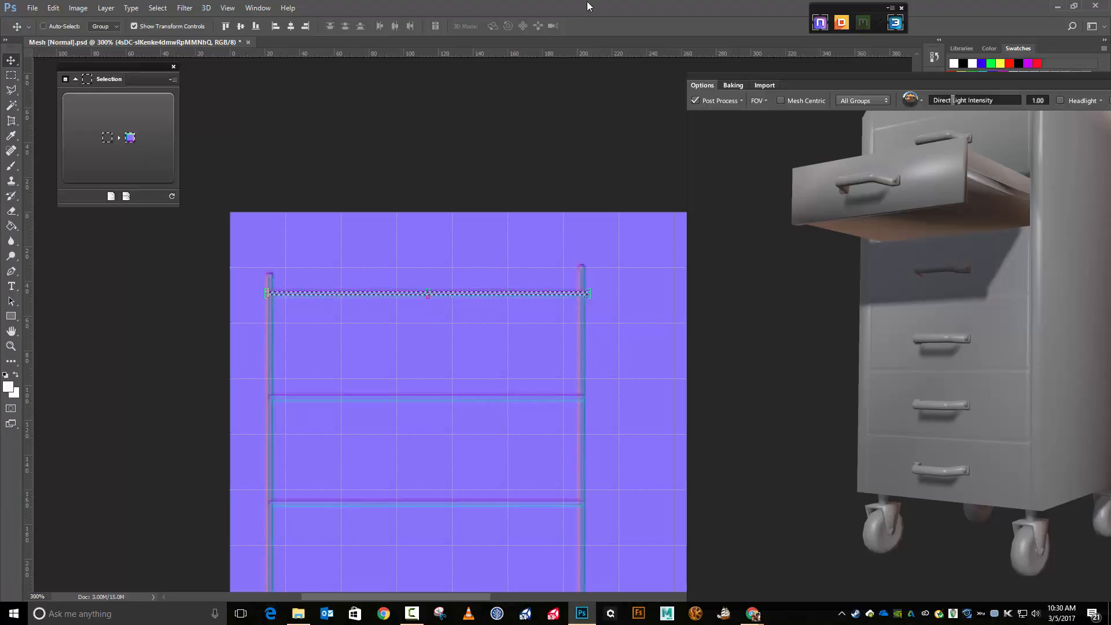
key("ctrl+x")
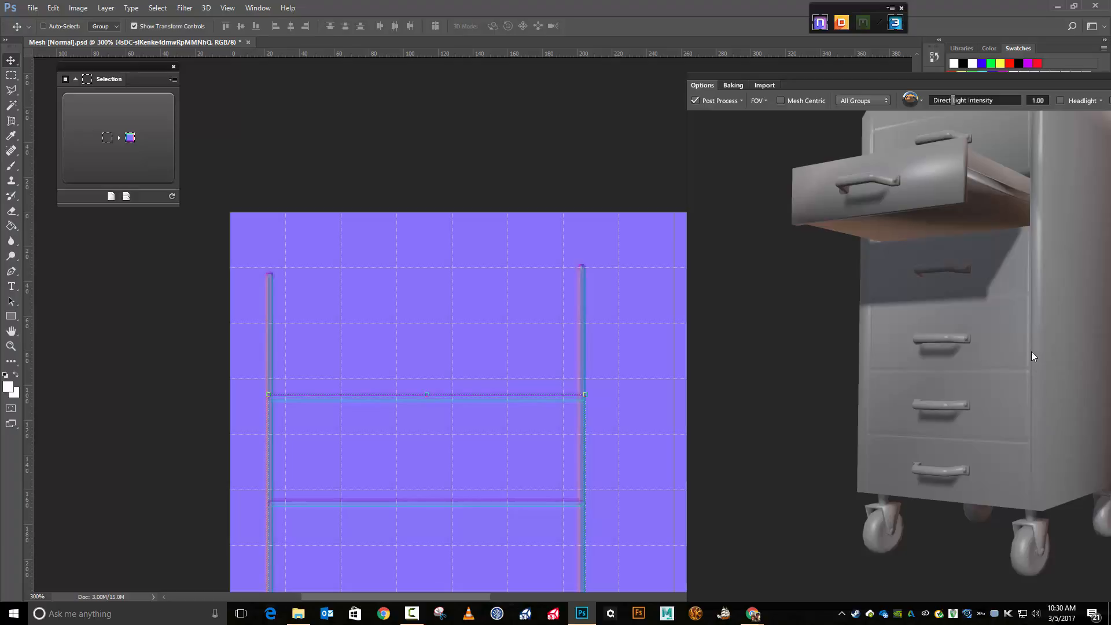
left_click_drag(988, 232, 1109, 215)
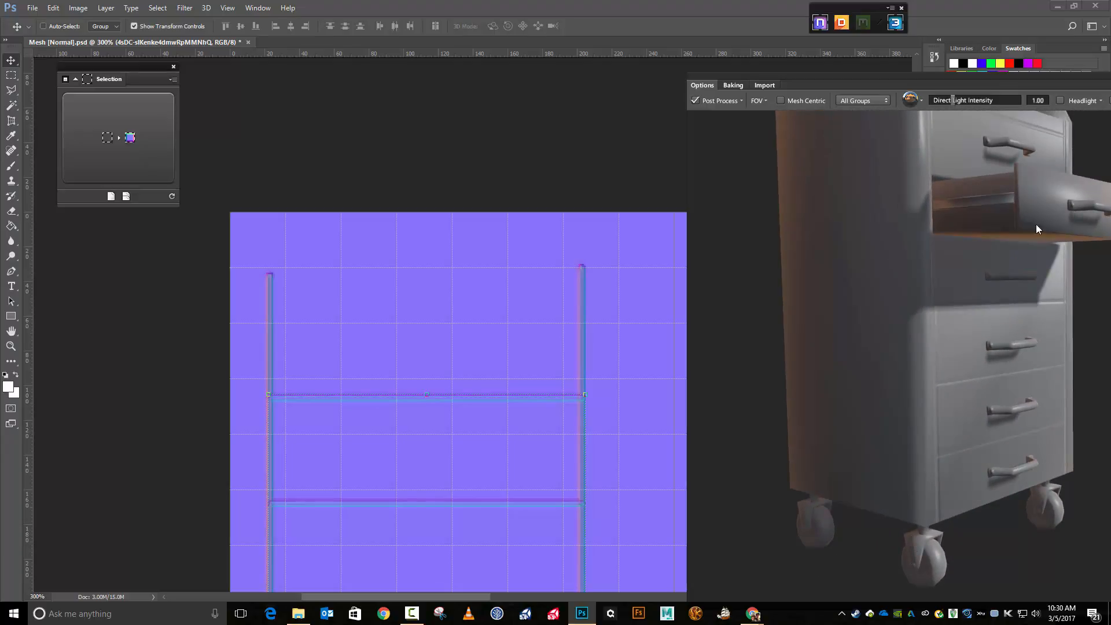
left_click_drag(987, 282, 834, 295)
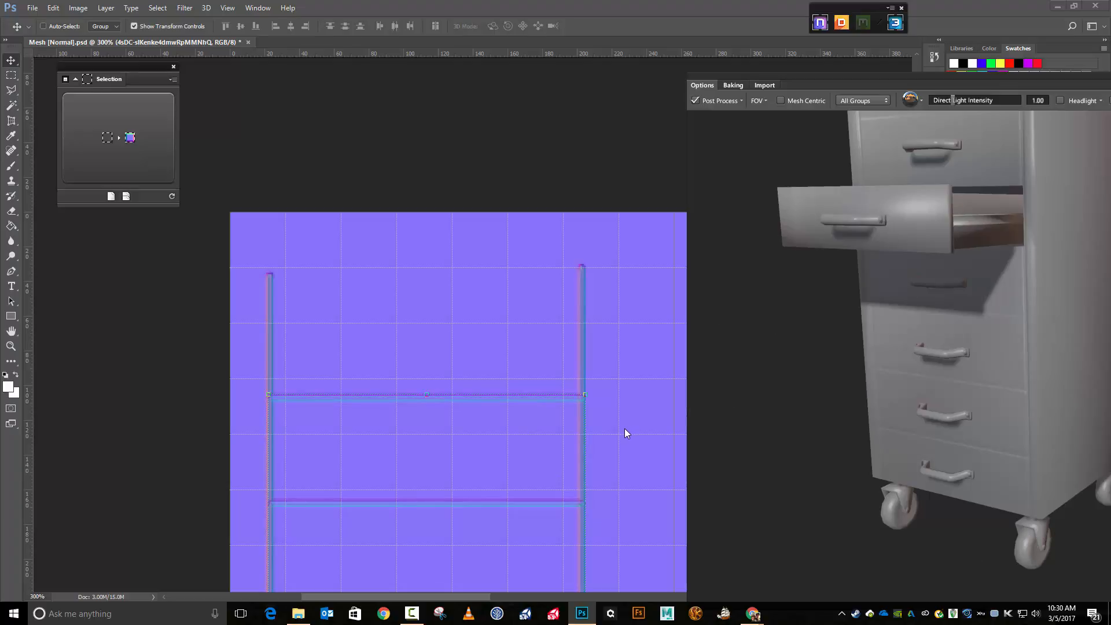
- Move the 3D preview aside, collapse the Layer 1 group and rename it Horizontal Drawer Edges
left_click(1078, 79)
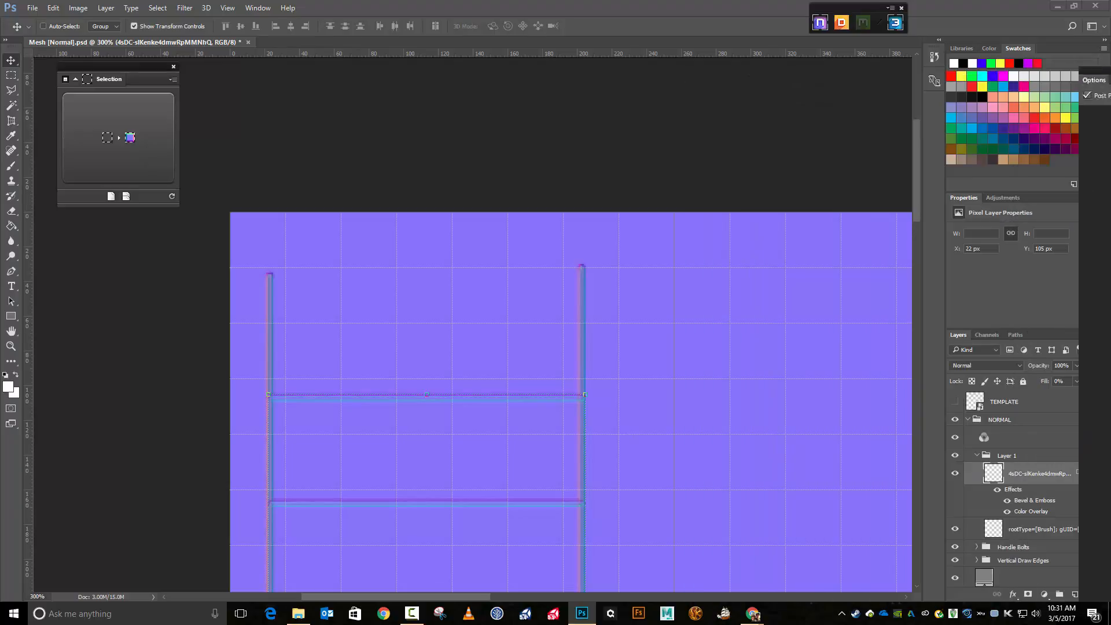
scroll(769, 455, "down", 1)
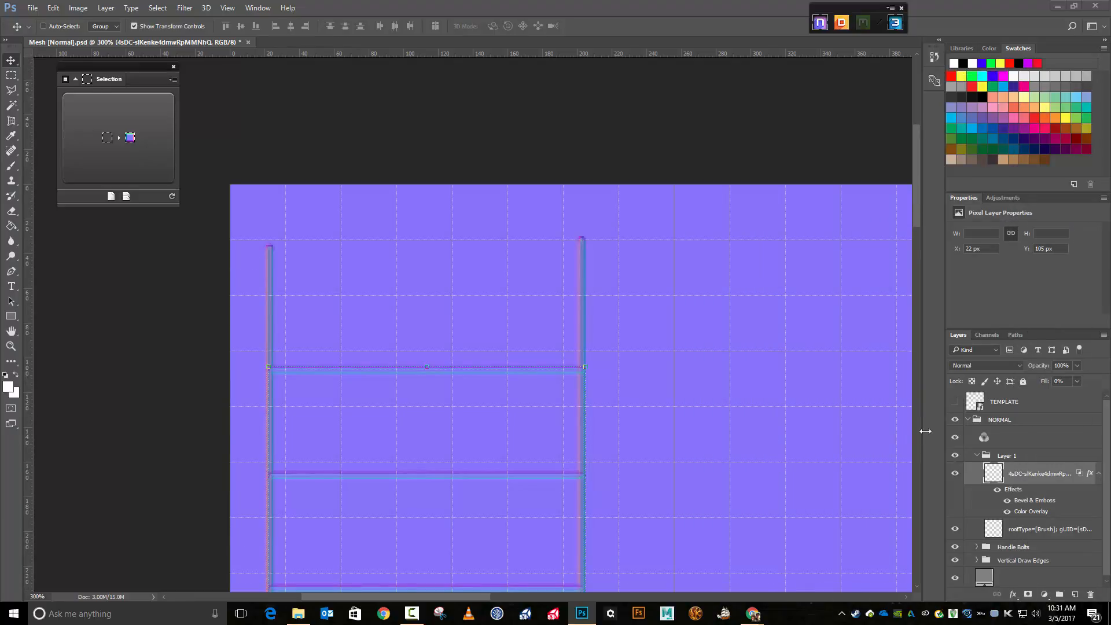
left_click(977, 457)
double_click(1000, 455)
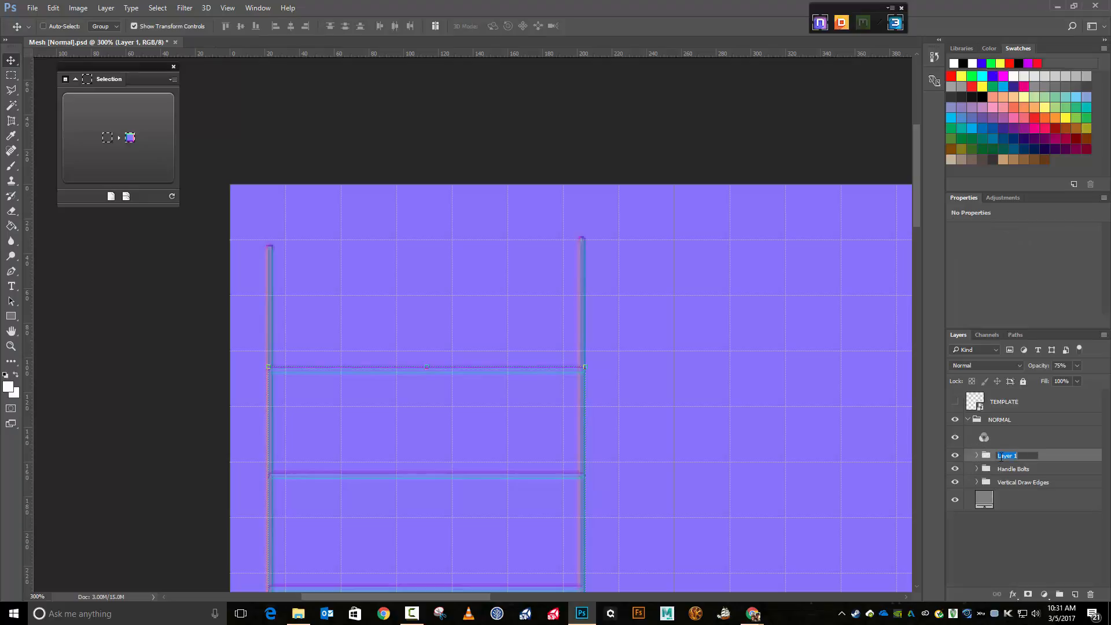
type("Dr")
type("rawer Edges")
key("Return")
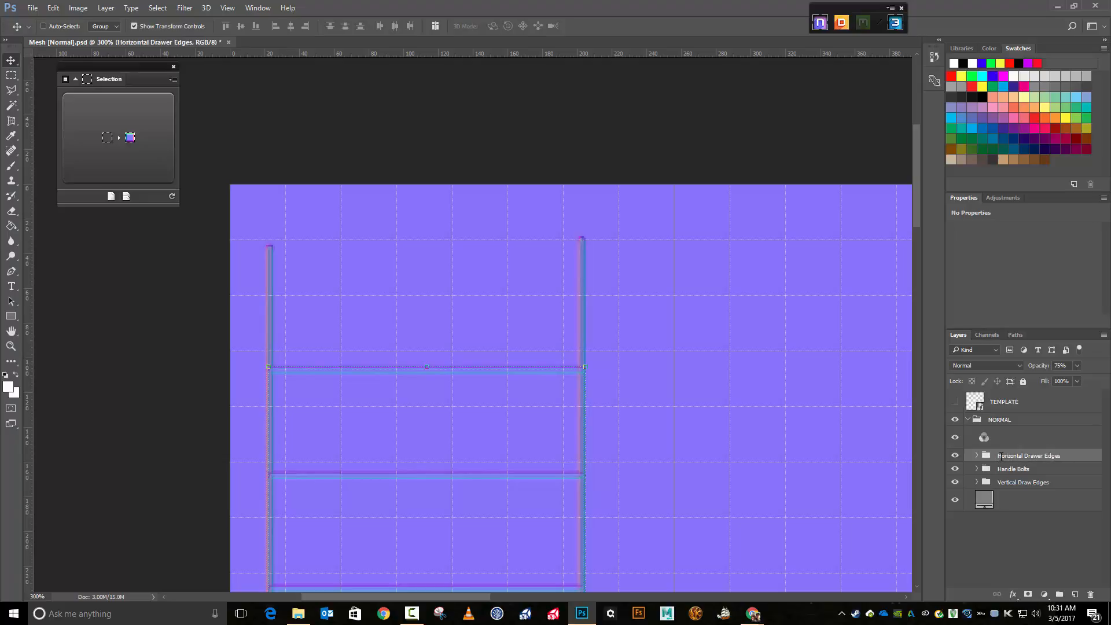
- Show the TEMPLATE layer and examine the small UV shells beside the large cabinet panels up close
left_click(954, 402)
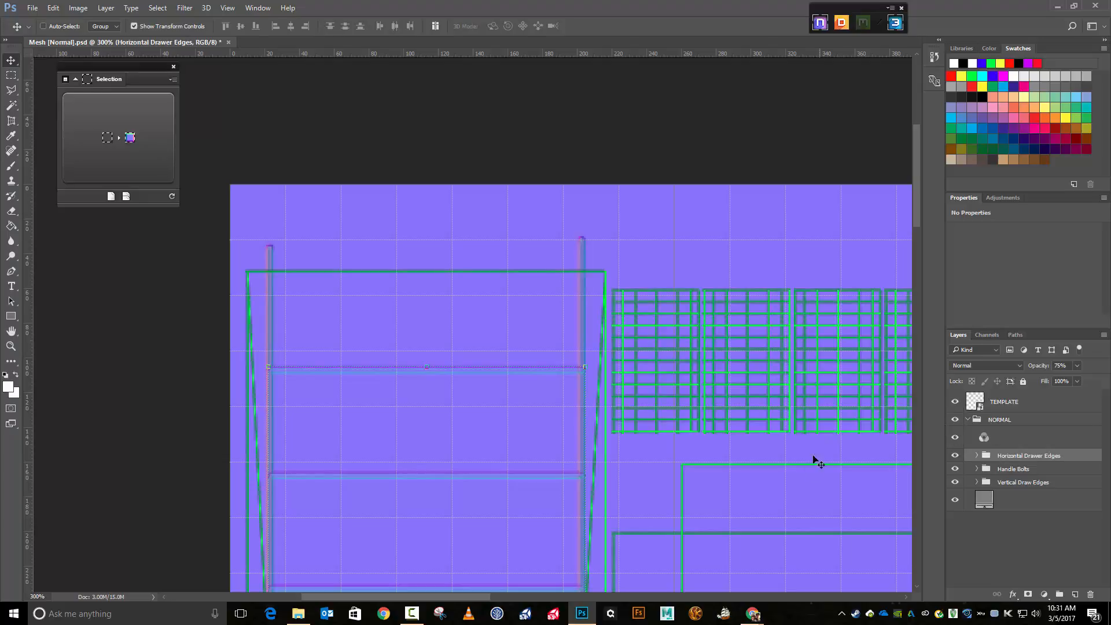
left_click_drag(917, 172, 882, 482)
left_click_drag(467, 597, 592, 597)
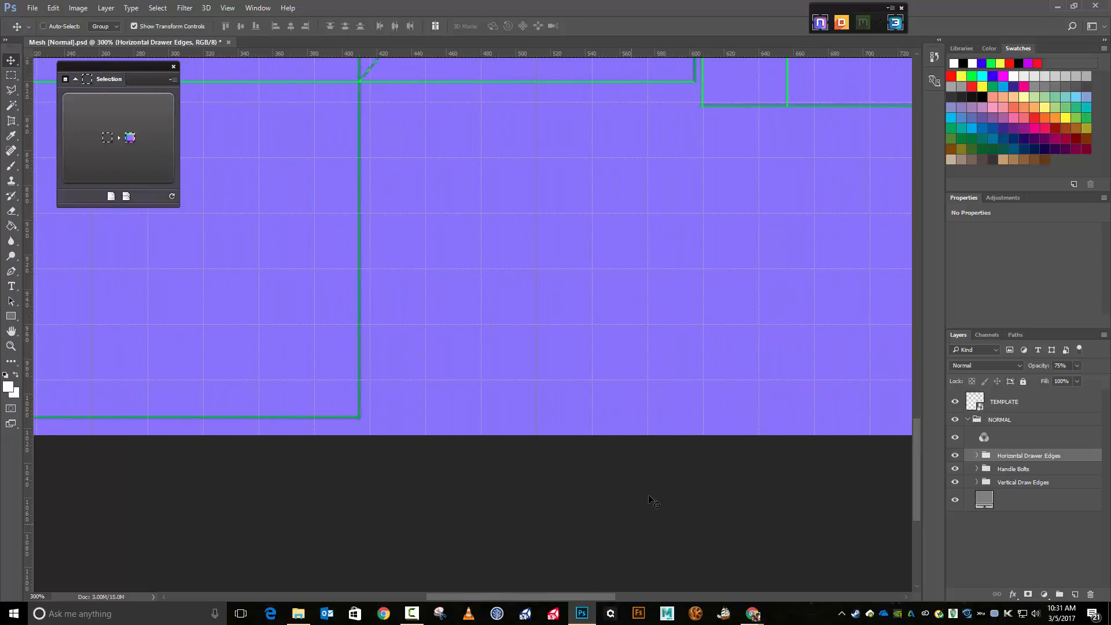
scroll(683, 440, "up", 3)
scroll(683, 440, "up", 2)
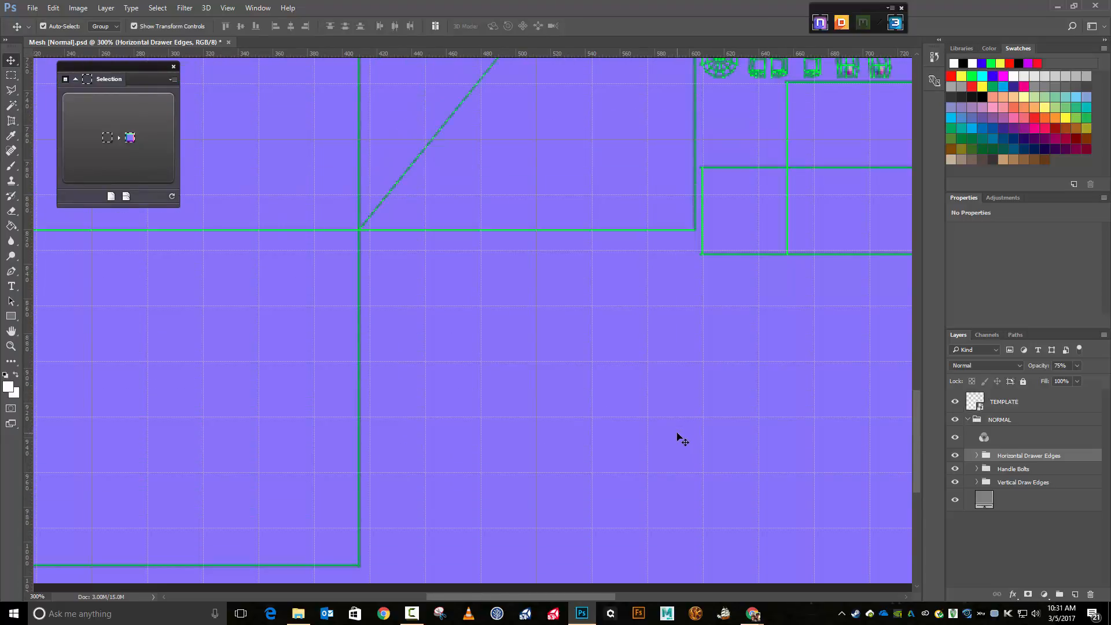
key("ctrl+minus")
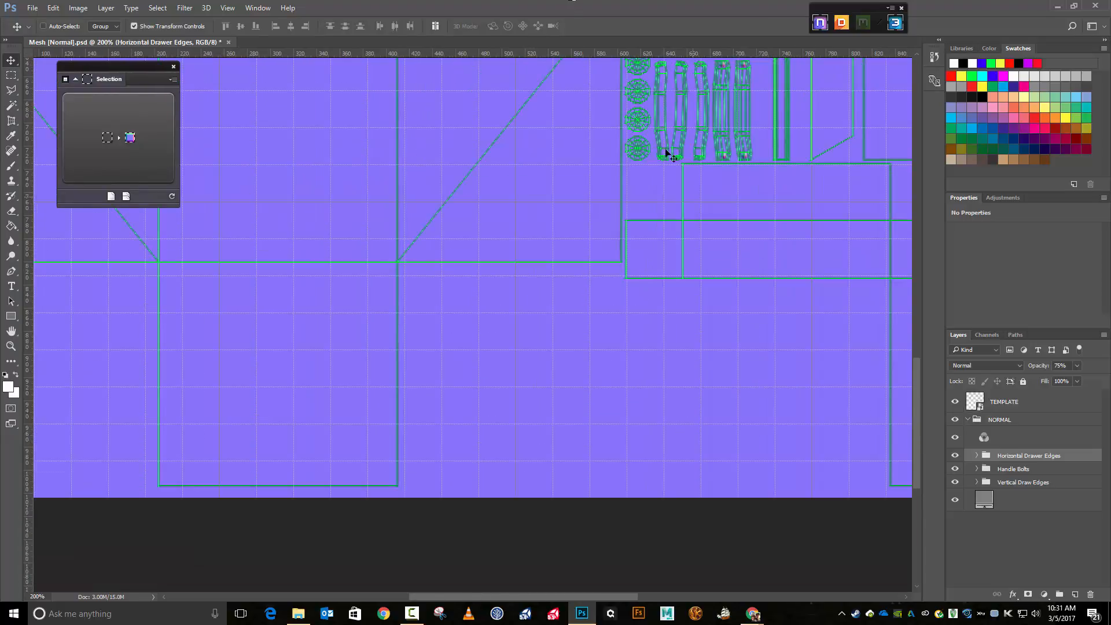
scroll(745, 226, "up", 2)
scroll(745, 226, "up", 9)
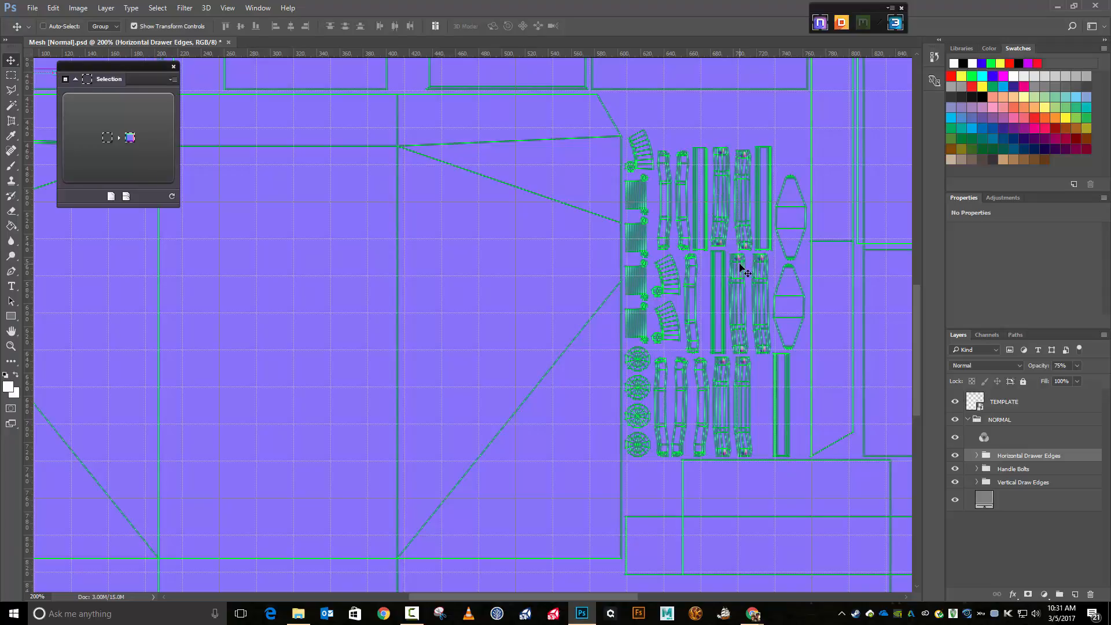
key("ctrl+plus")
key("ctrl+plus")
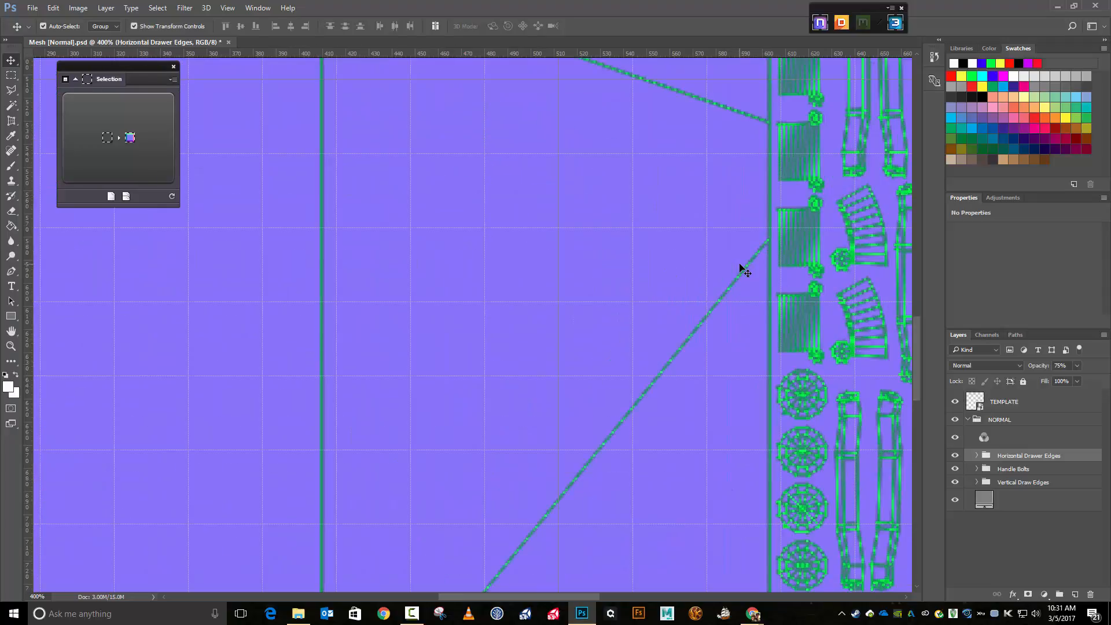
key("ctrl+plus")
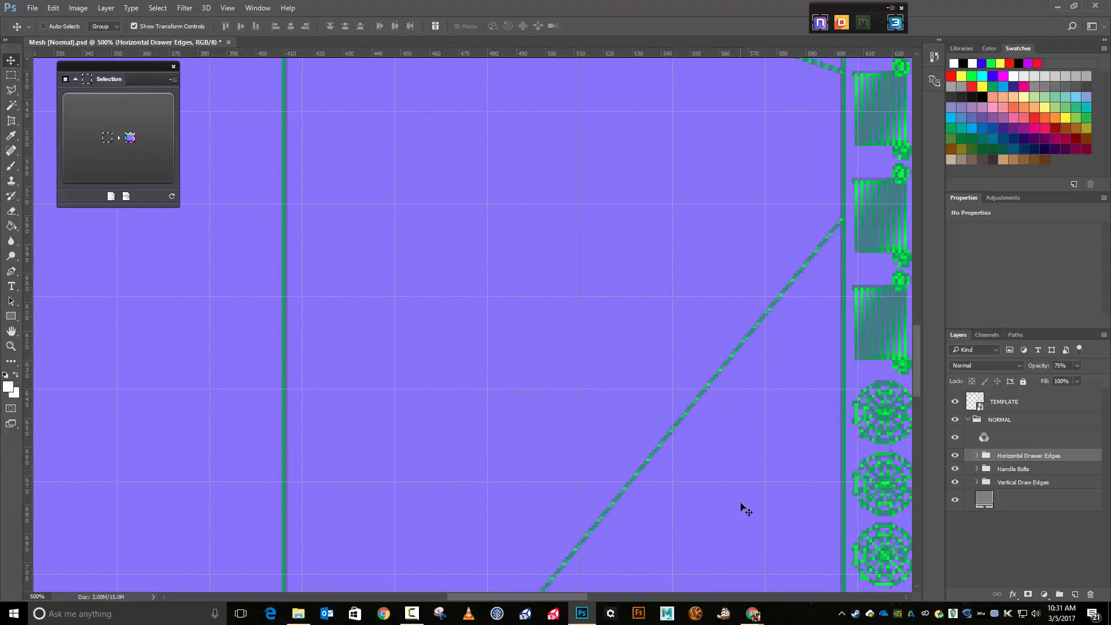
left_click_drag(543, 597, 609, 600)
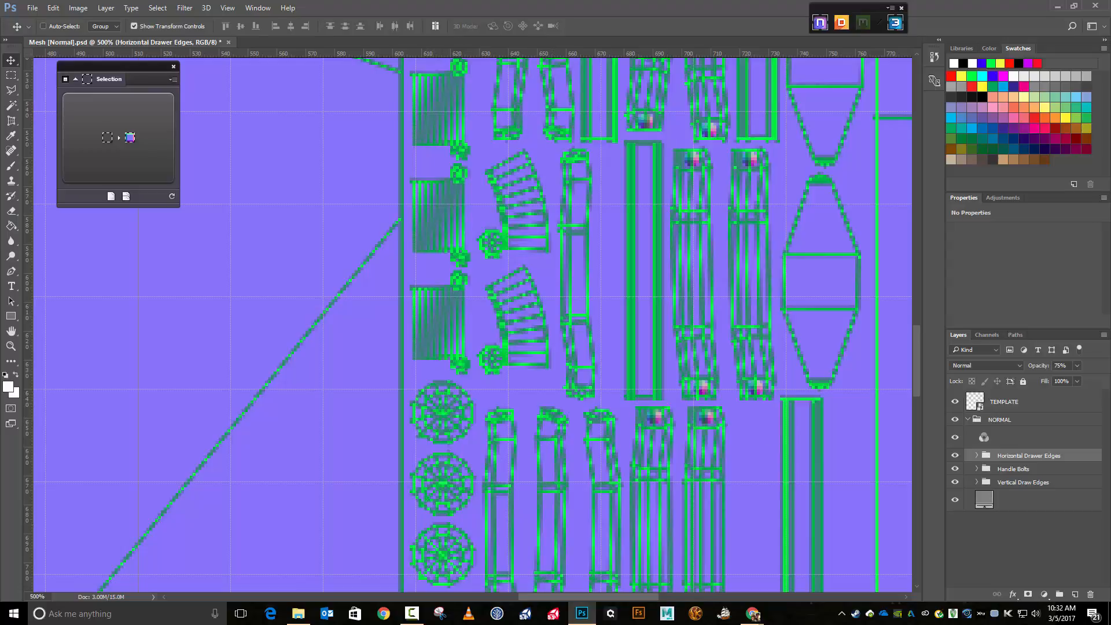
- Look at the cabinet in the 3D preview, set the preview aside again, and examine the UV template's upper shells
left_click_drag(1110, 81, 833, 36)
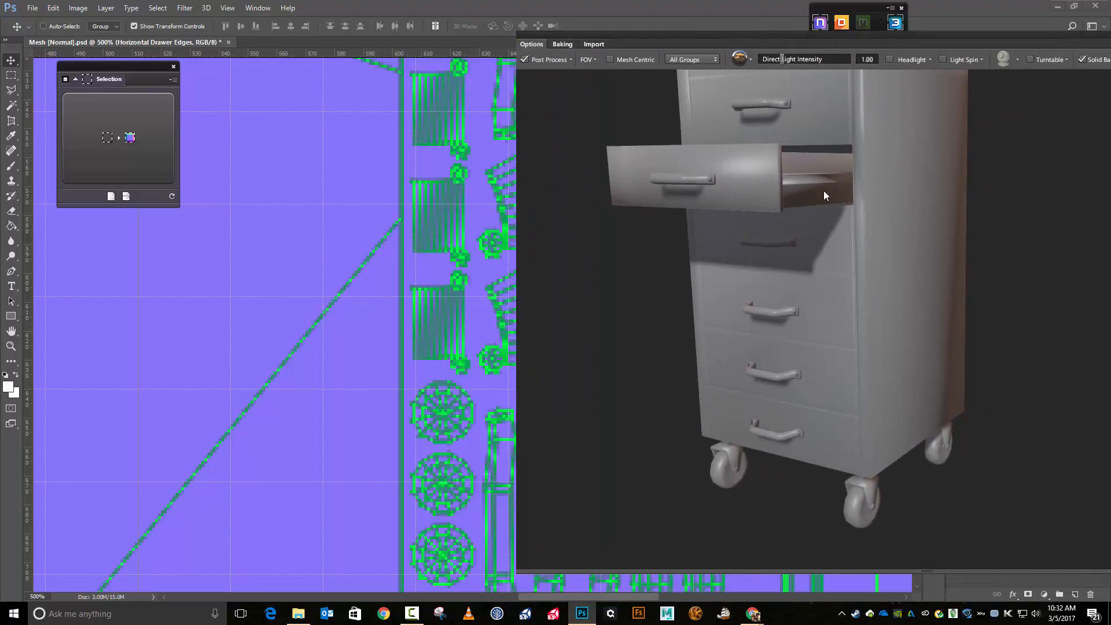
left_click_drag(859, 37, 1110, 56)
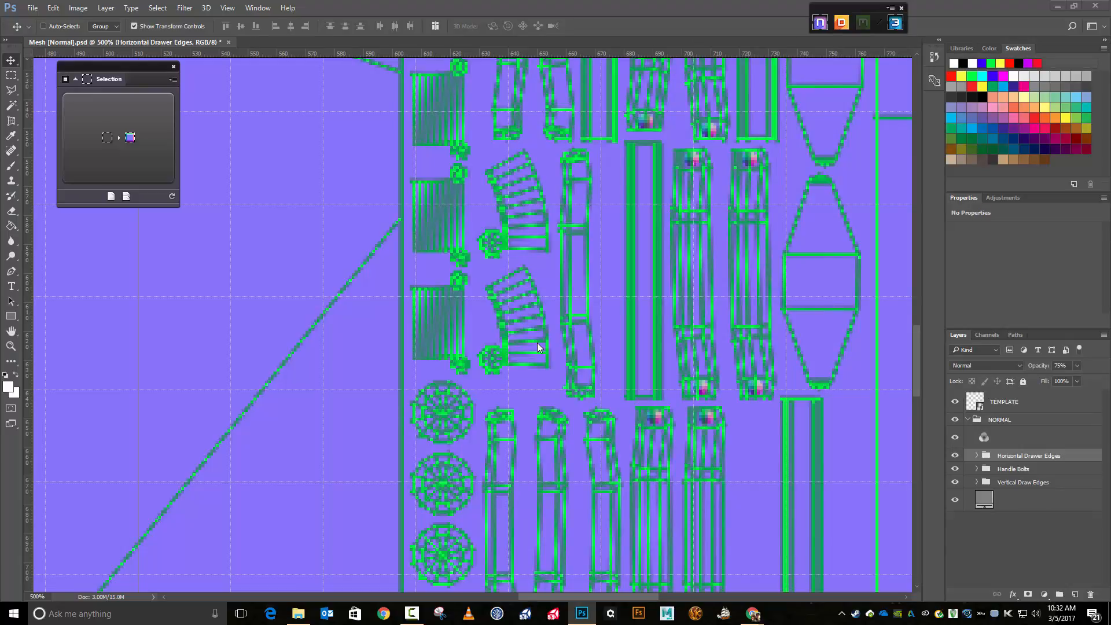
scroll(537, 342, "up", 4)
scroll(537, 343, "down", 3)
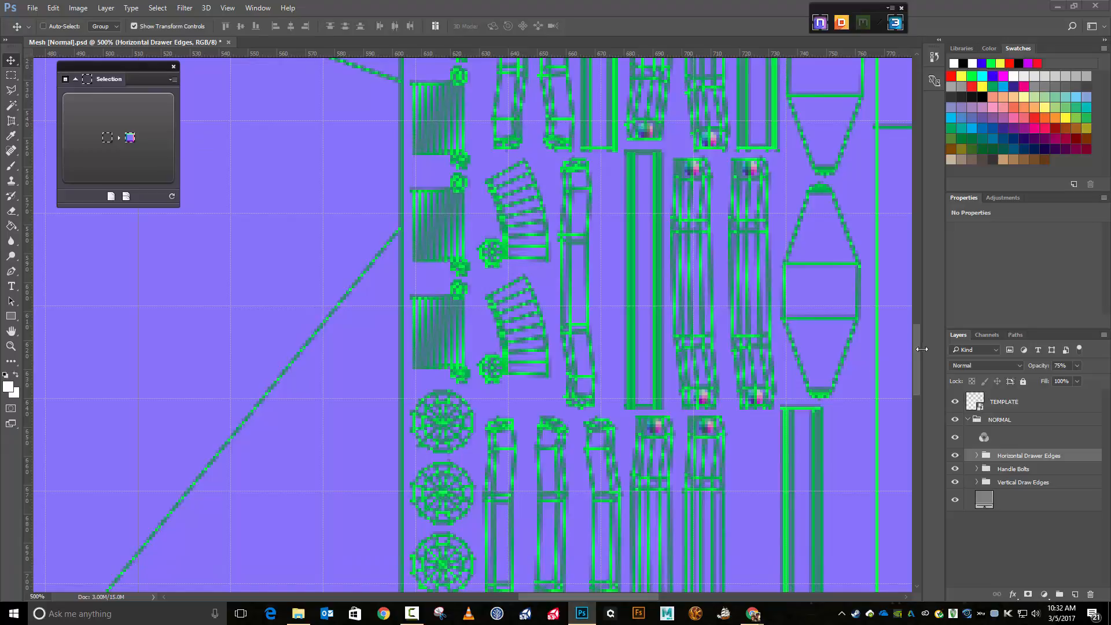
left_click_drag(917, 332, 915, 295)
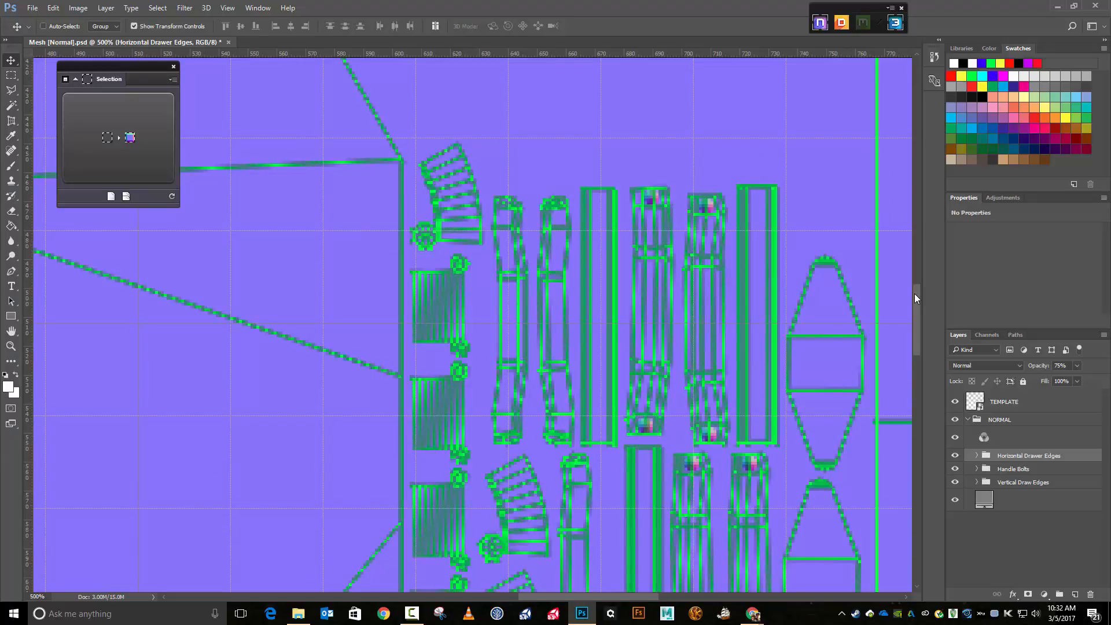
left_click_drag(915, 298, 907, 235)
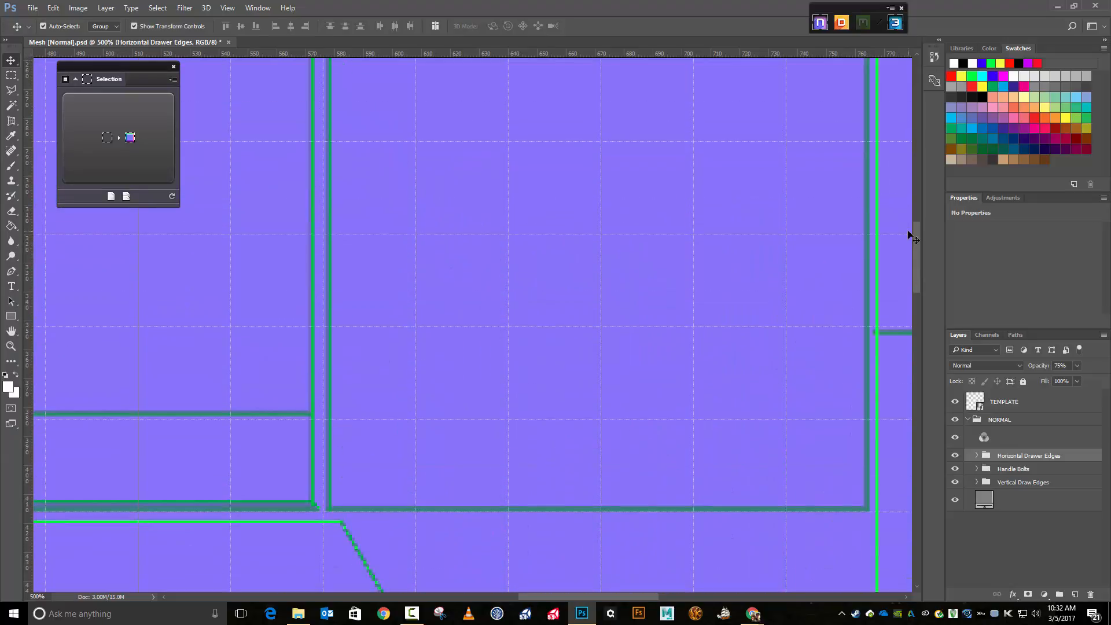
key("ctrl+minus")
key("ctrl+minus")
key("ctrl+minus")
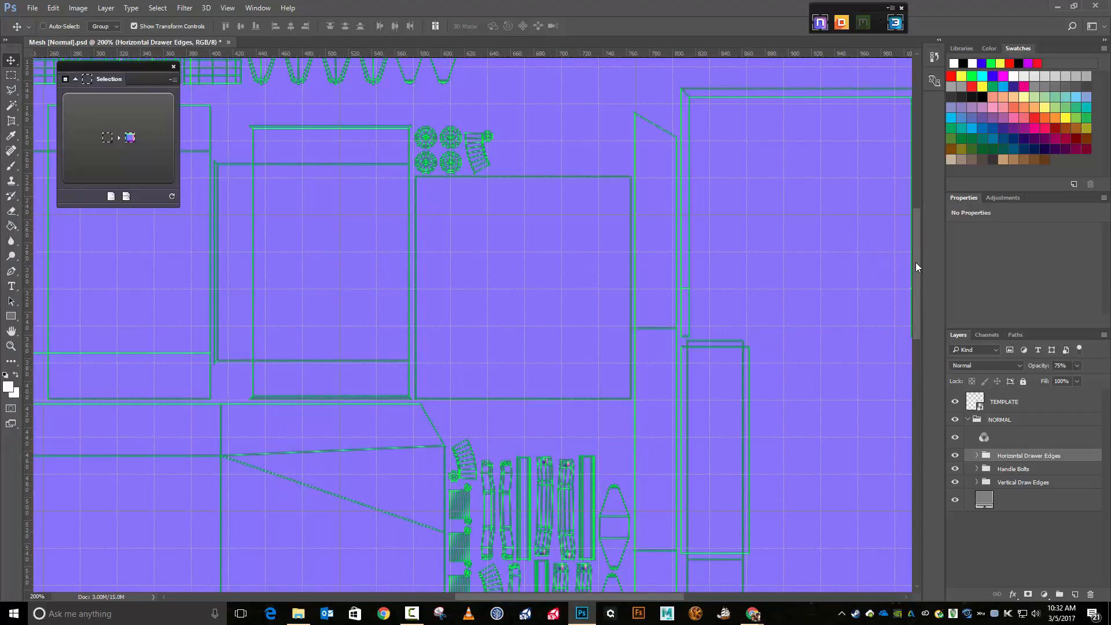
left_click_drag(918, 262, 913, 216)
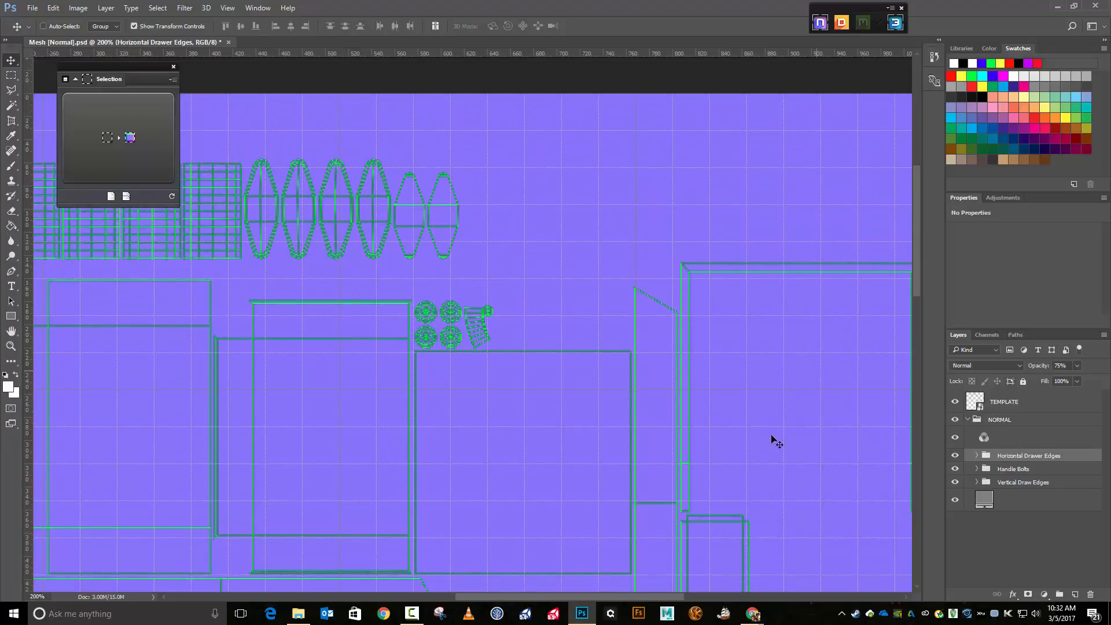
left_click_drag(671, 593, 631, 590)
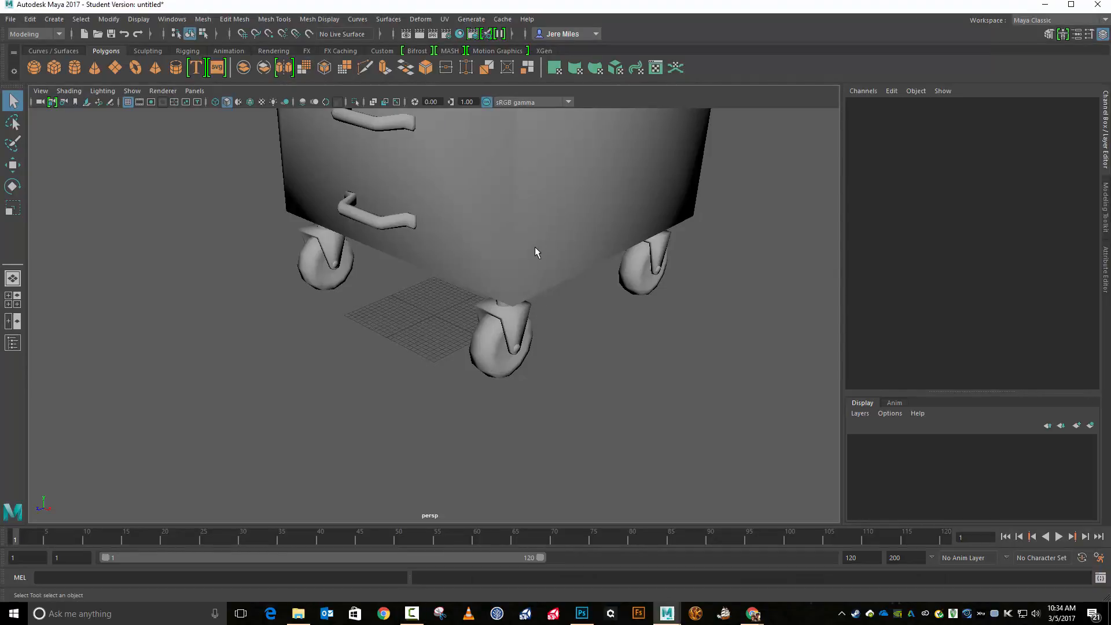
- In Maya, select the tool box mesh, open the UV Editor and place it beside the perspective view
left_click(536, 250)
left_click(444, 19)
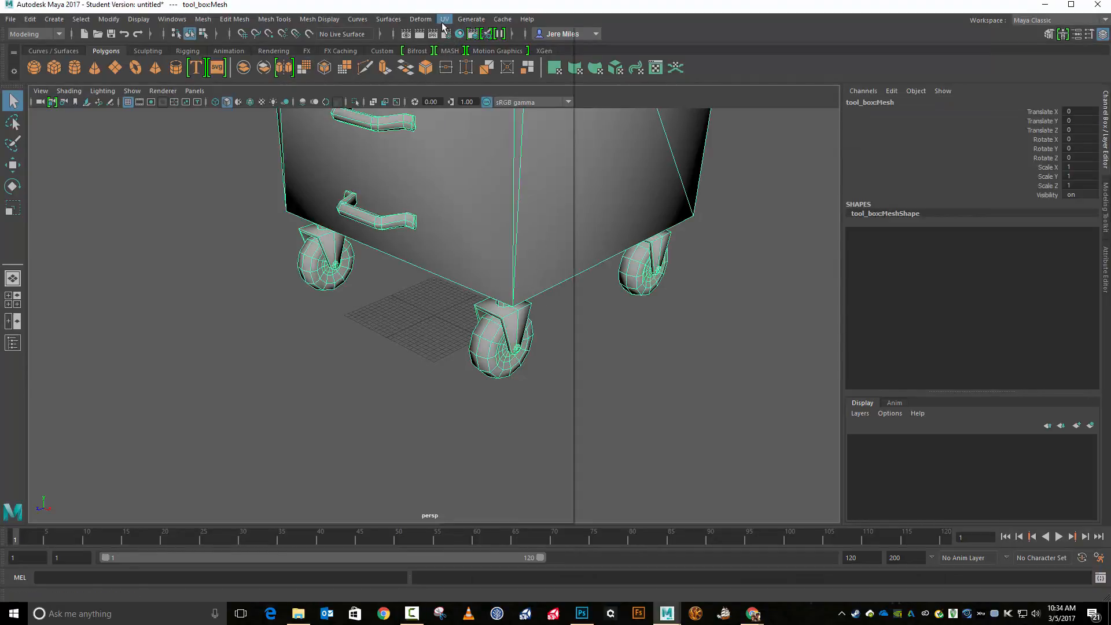
left_click(472, 48)
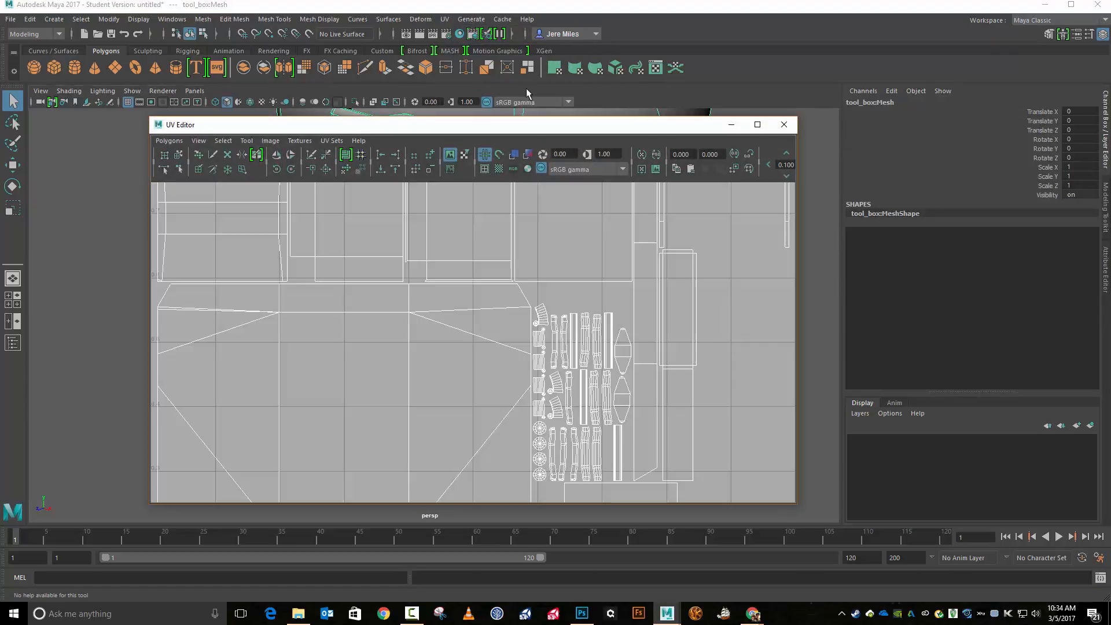
left_click_drag(601, 134, 1031, 107)
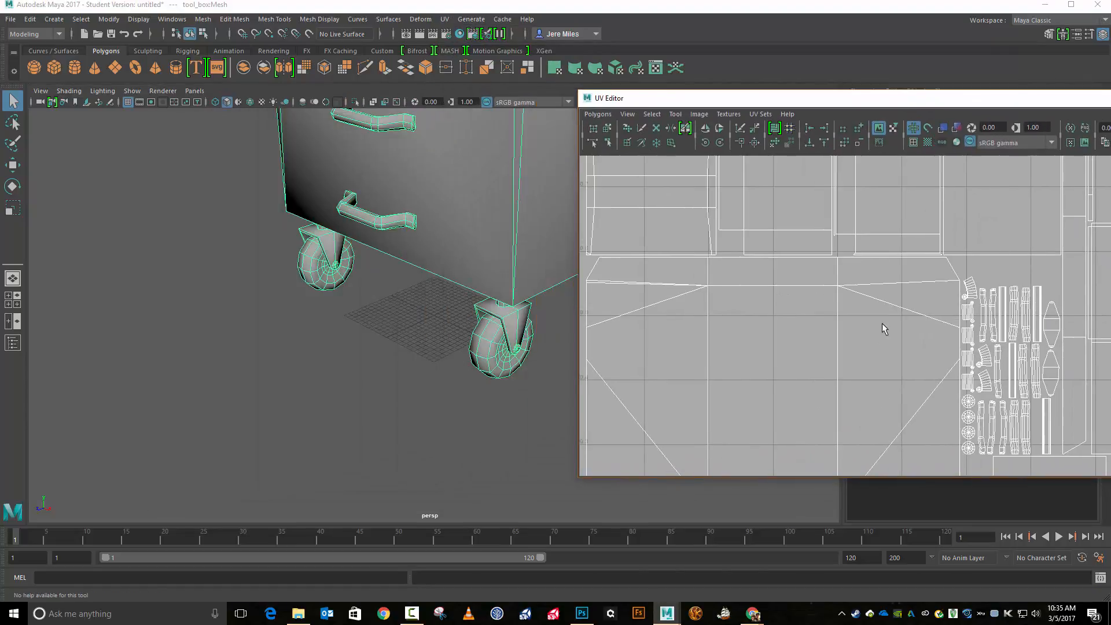
- Switch the UV Editor to Shell selection and select the side of the front caster wheel to locate its UV shell
scroll(869, 336, "down", 3)
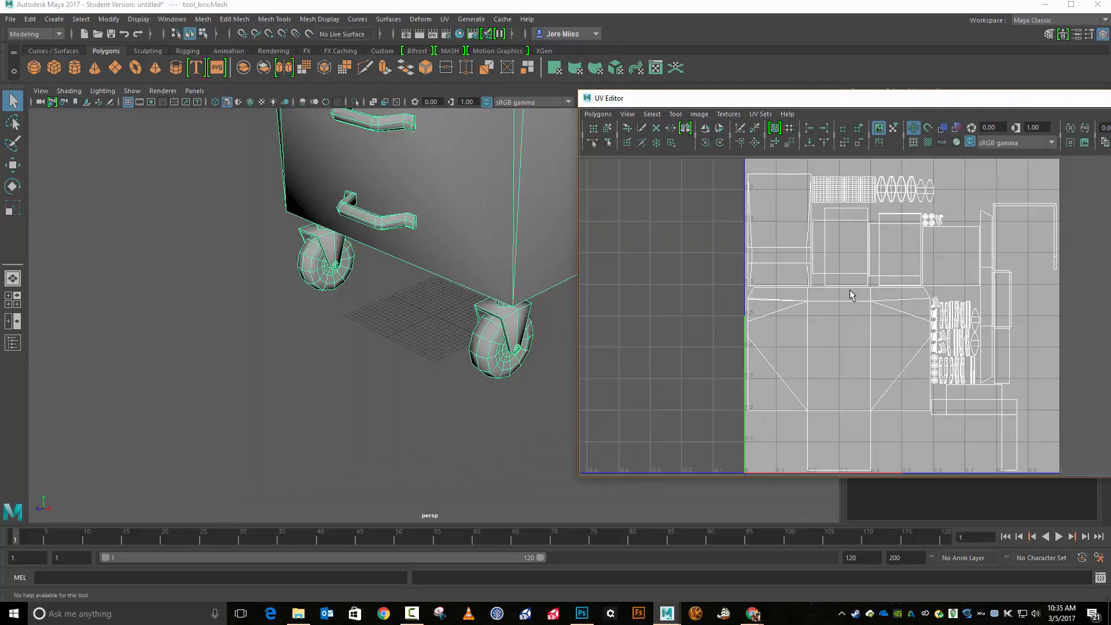
right_click(710, 293)
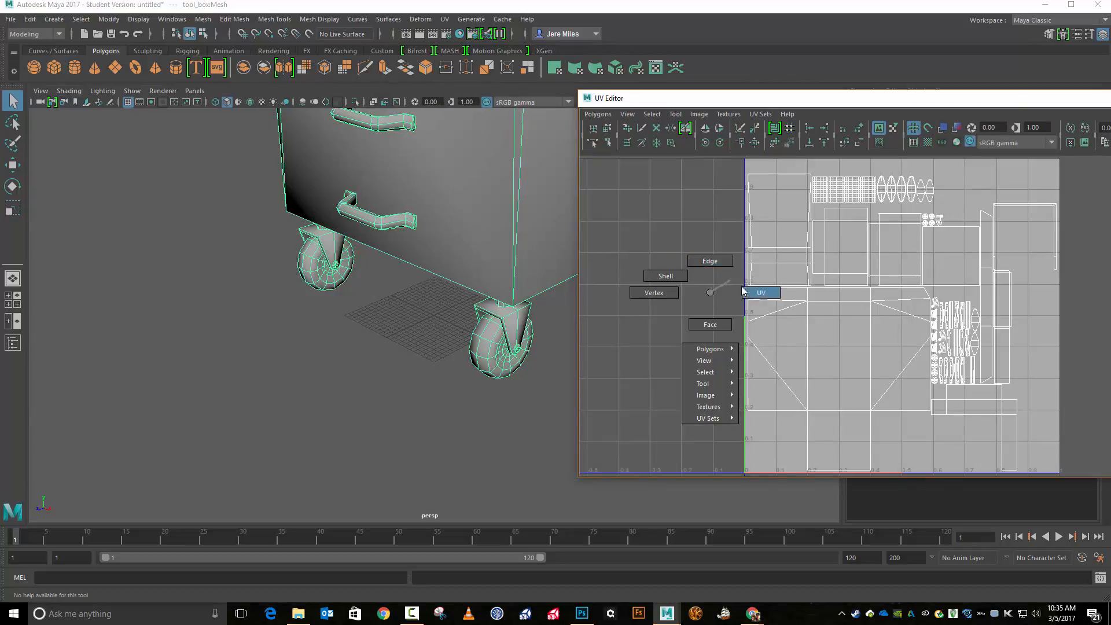
left_click(655, 276)
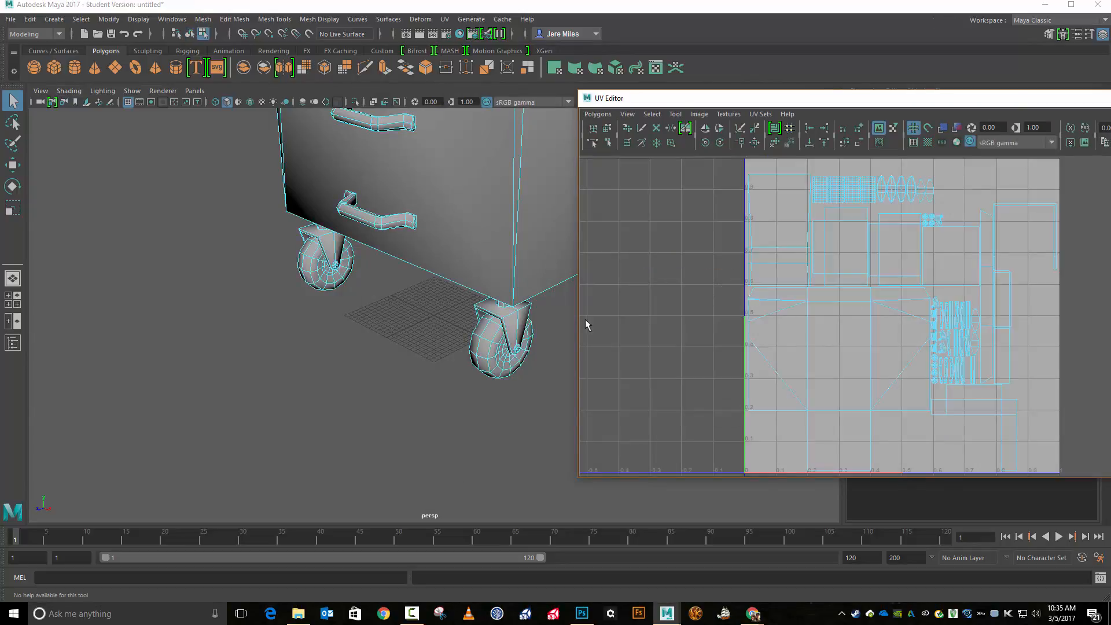
left_click(503, 354)
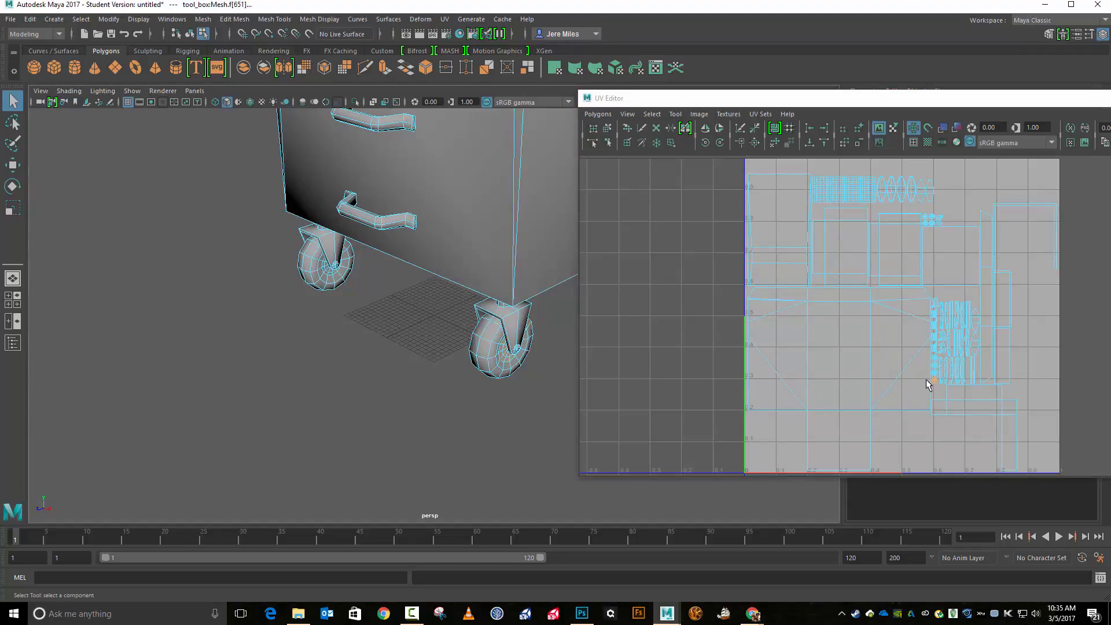
- Select the side of the other front caster wheel and the slide rails on both sides of the open drawer to locate their UV shells
left_click(328, 274)
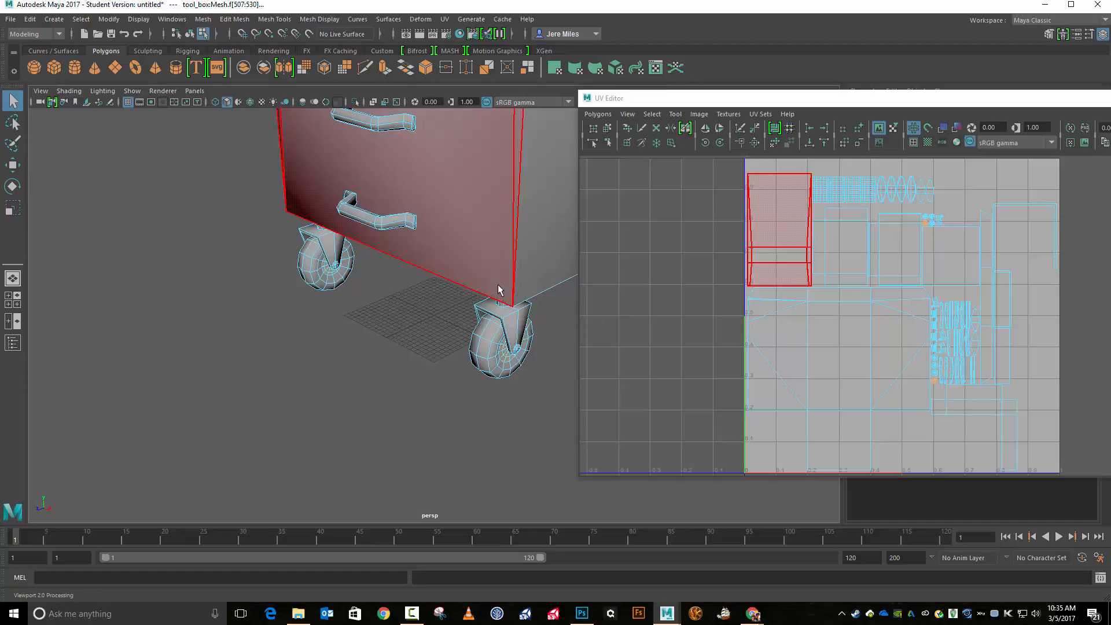
left_click_drag(484, 223, 426, 518)
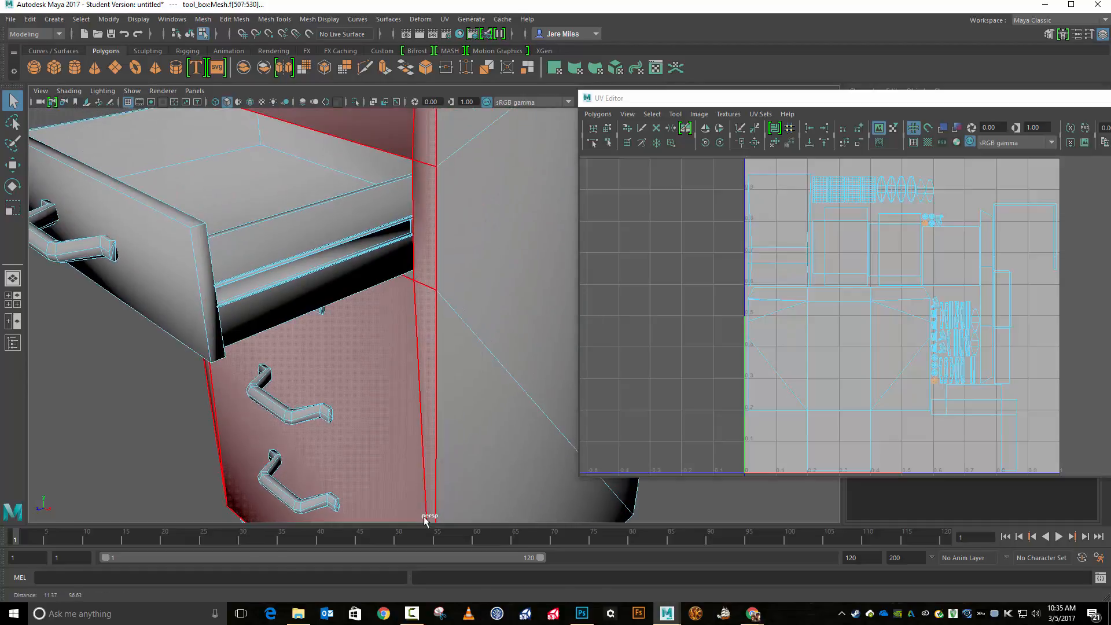
left_click(338, 261)
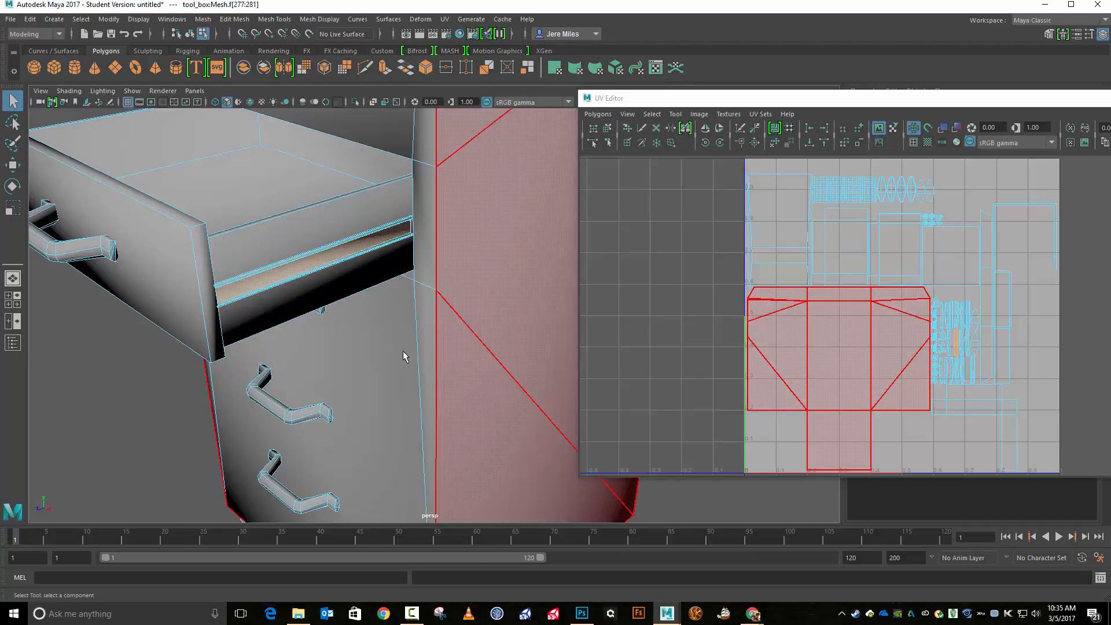
key("f")
scroll(433, 261, "down", 6)
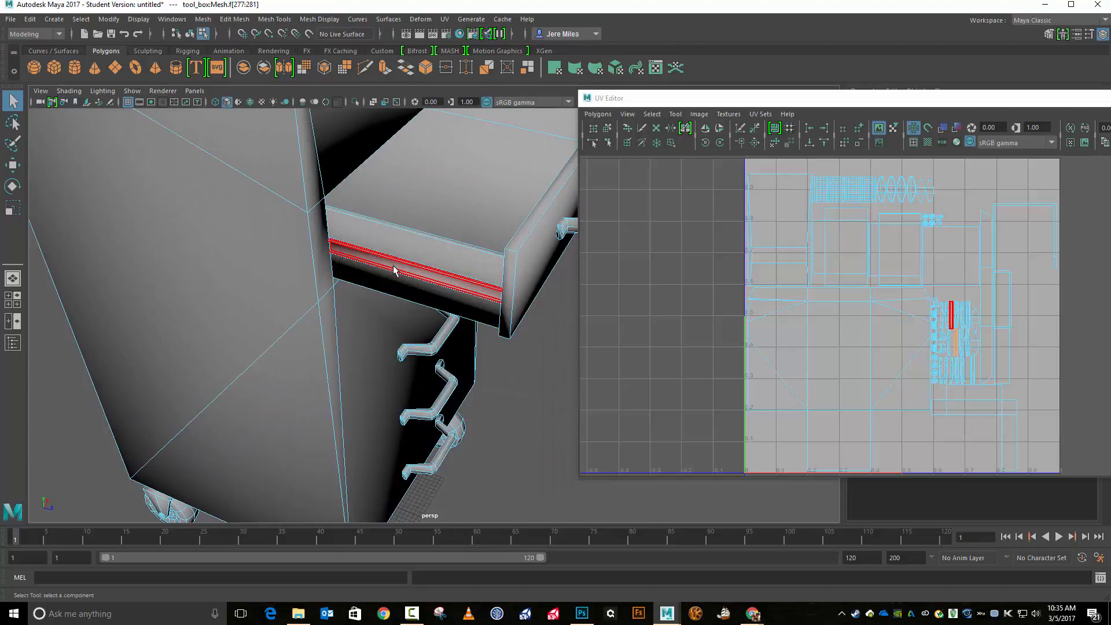
left_click(394, 270)
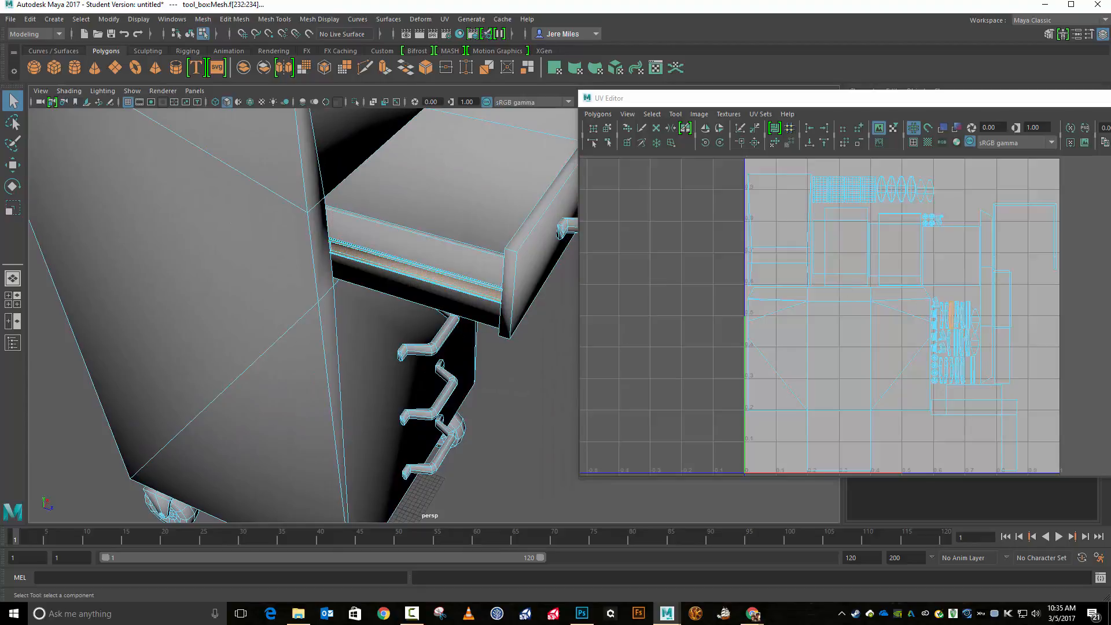
- Close the UV Editor, switch from Maya back to Photoshop, and look over the template's upper shells on the normal map
key("alt+F4")
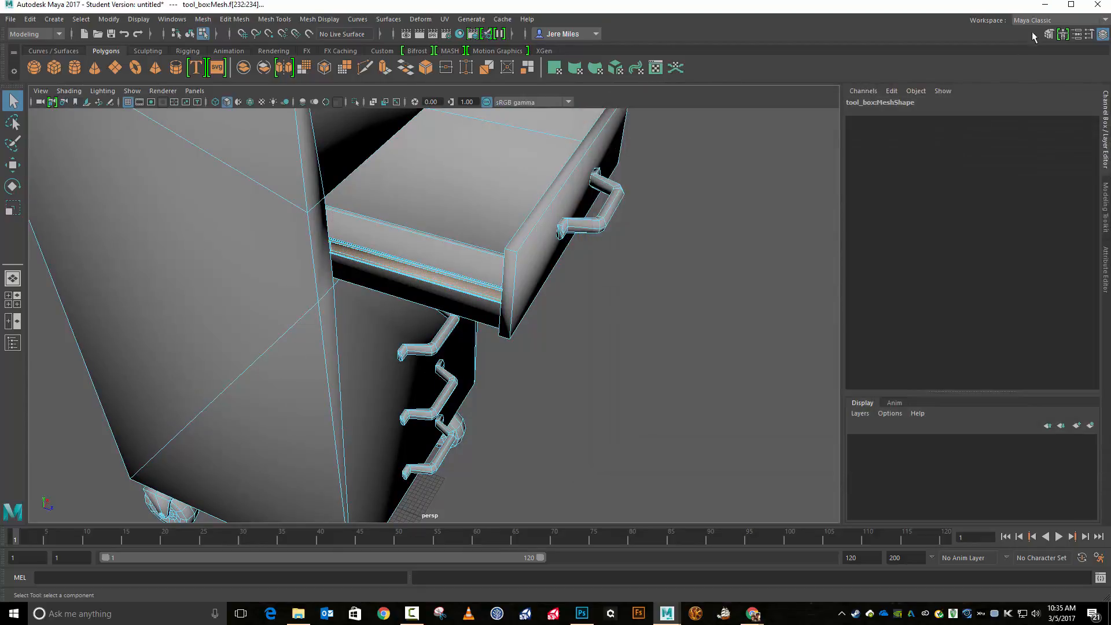
left_click(1044, 8)
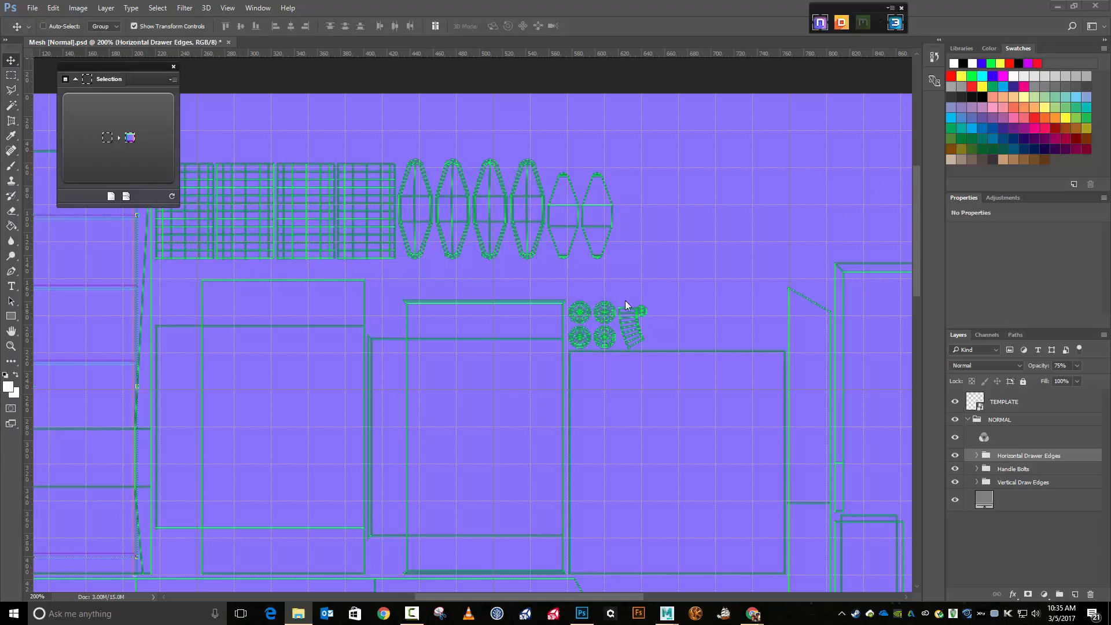
scroll(783, 239, "down", 2)
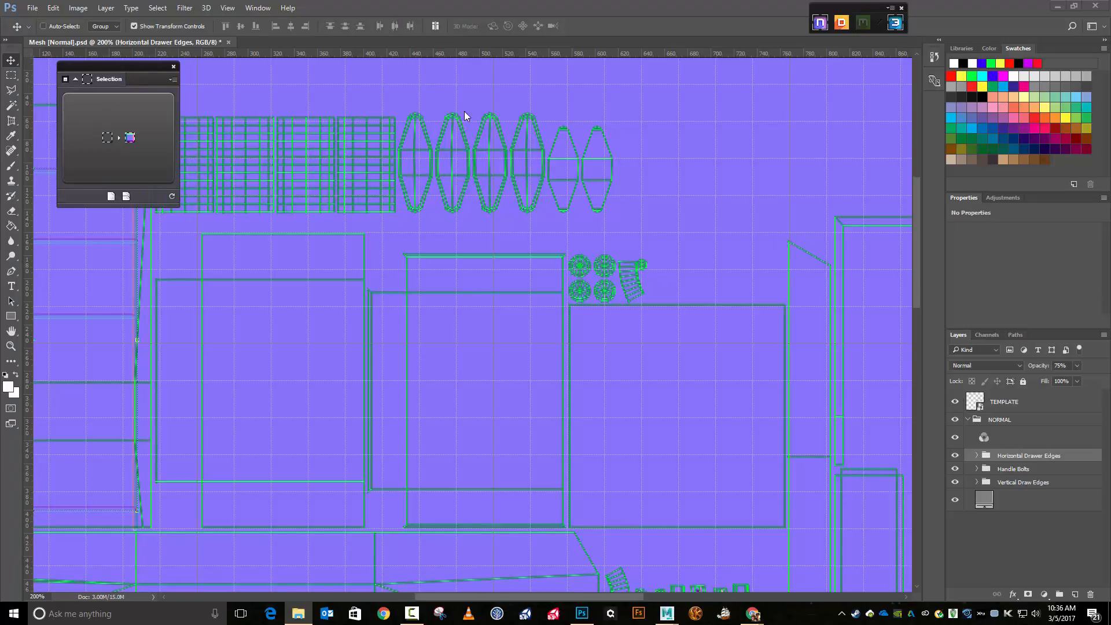
scroll(636, 140, "up", 3)
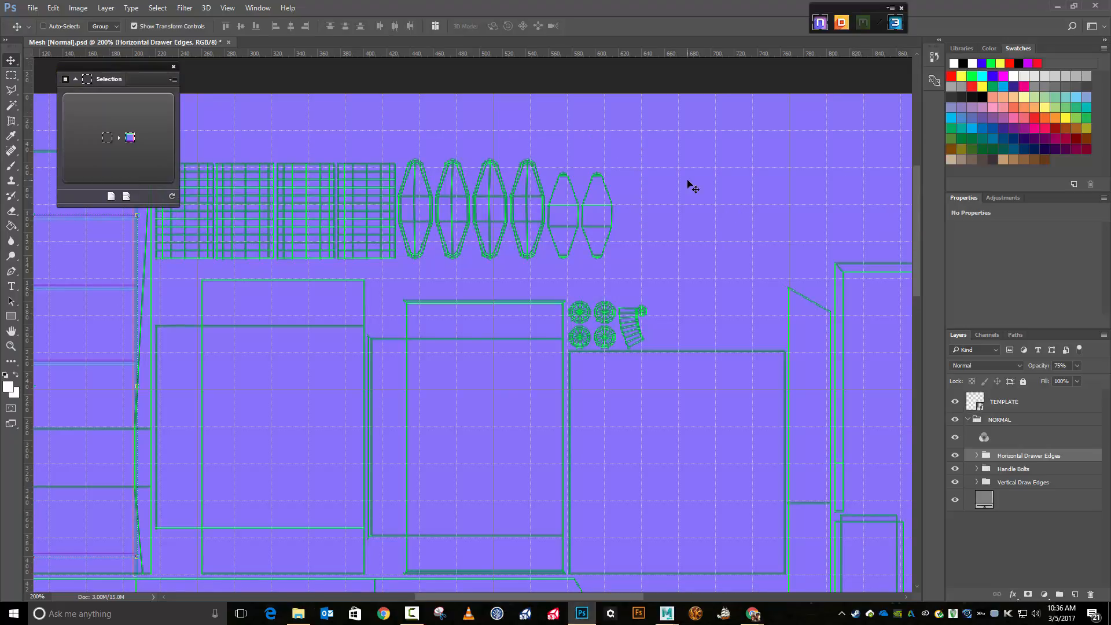
- Make an elliptical selection about 21 px wide around the upper-left wheel shell in the cluster of four round shells
key("ctrl")
key("ctrl+plus")
key("ctrl+plus")
key("ctrl+plus")
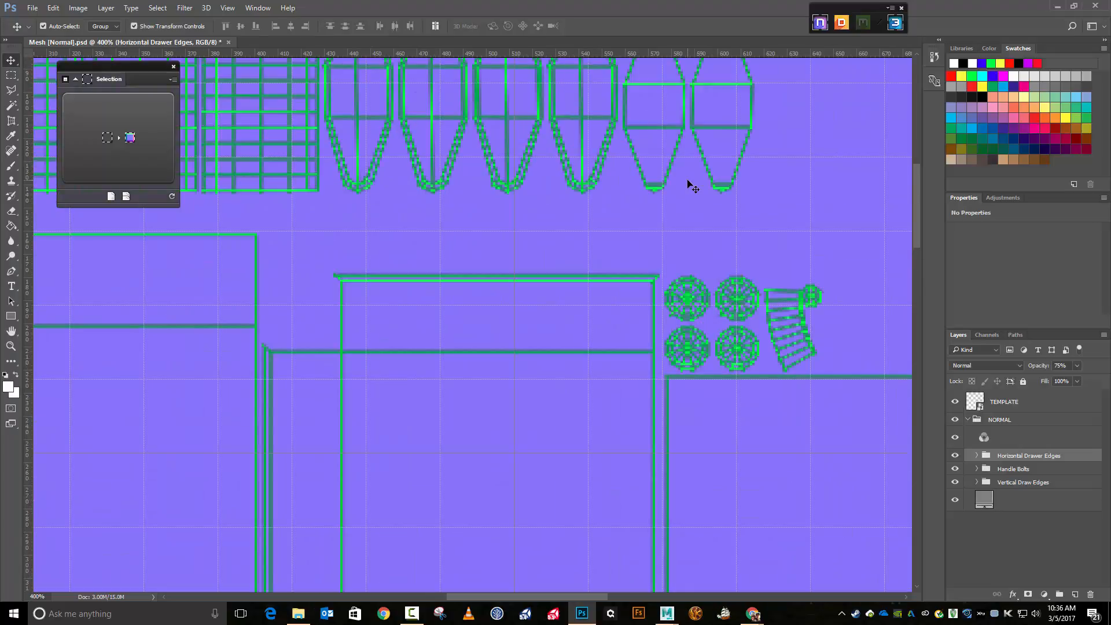
key("ctrl+plus")
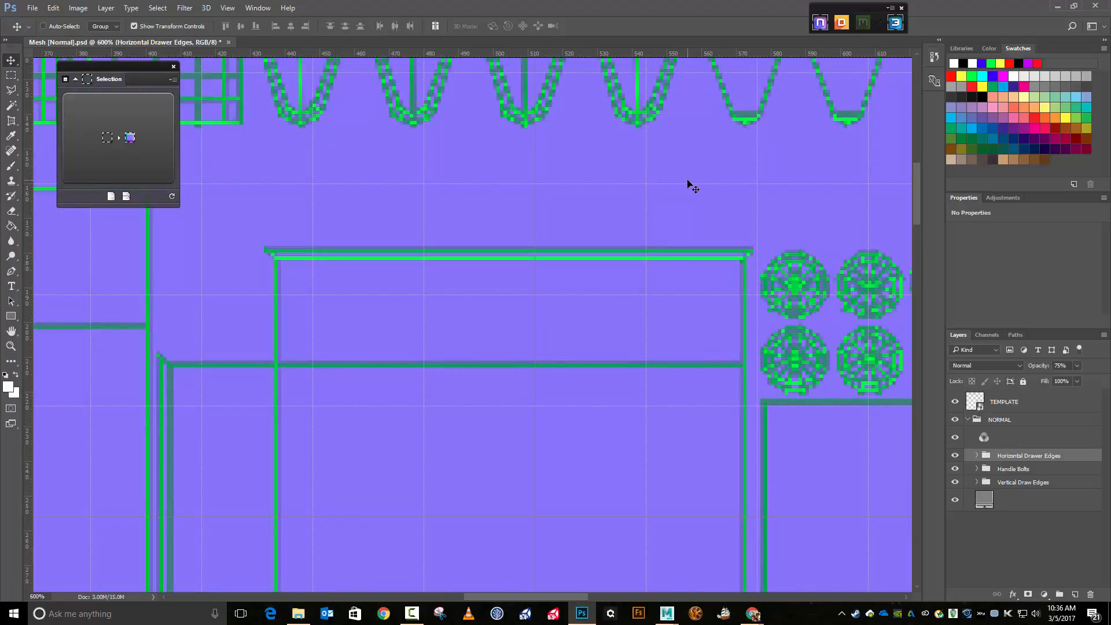
left_click_drag(532, 596, 558, 596)
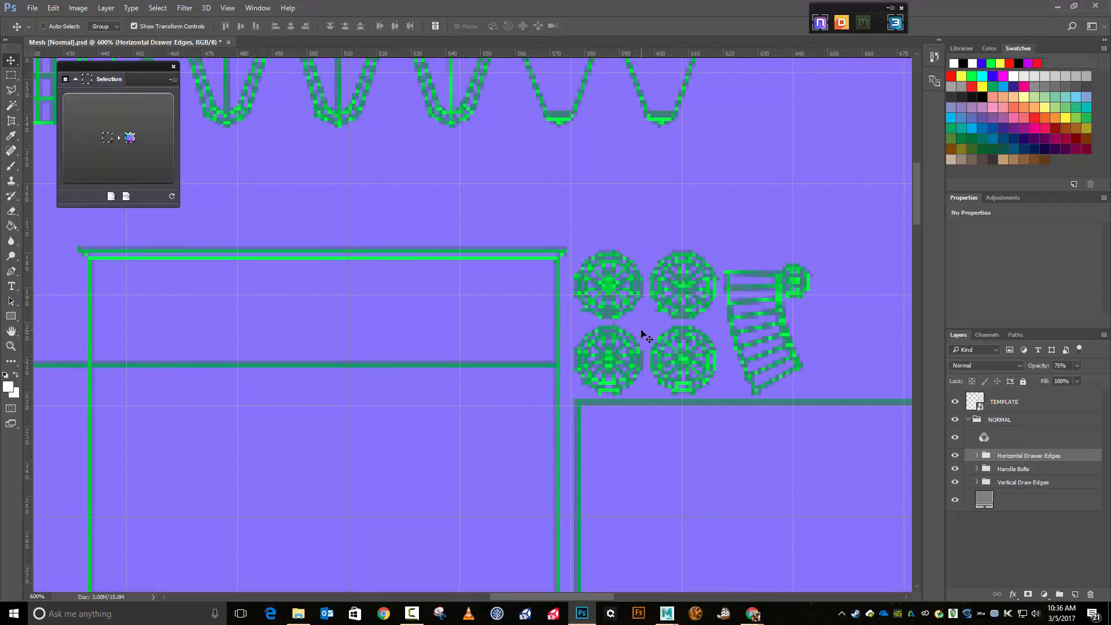
key("ctrl")
scroll(646, 337, "up", 2)
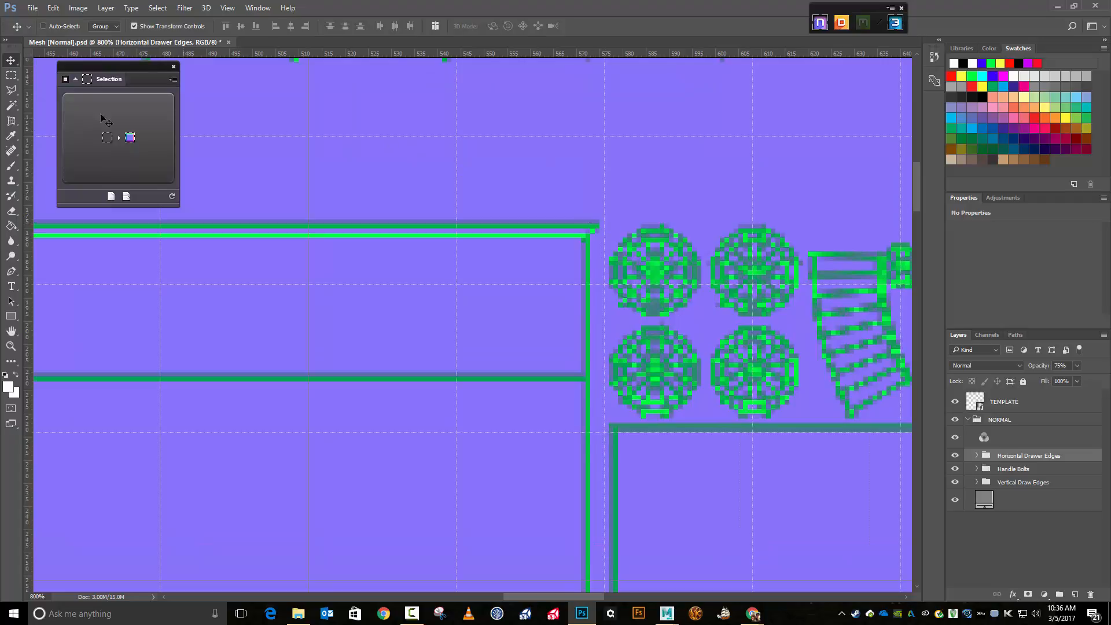
left_click(9, 76)
right_click(8, 76)
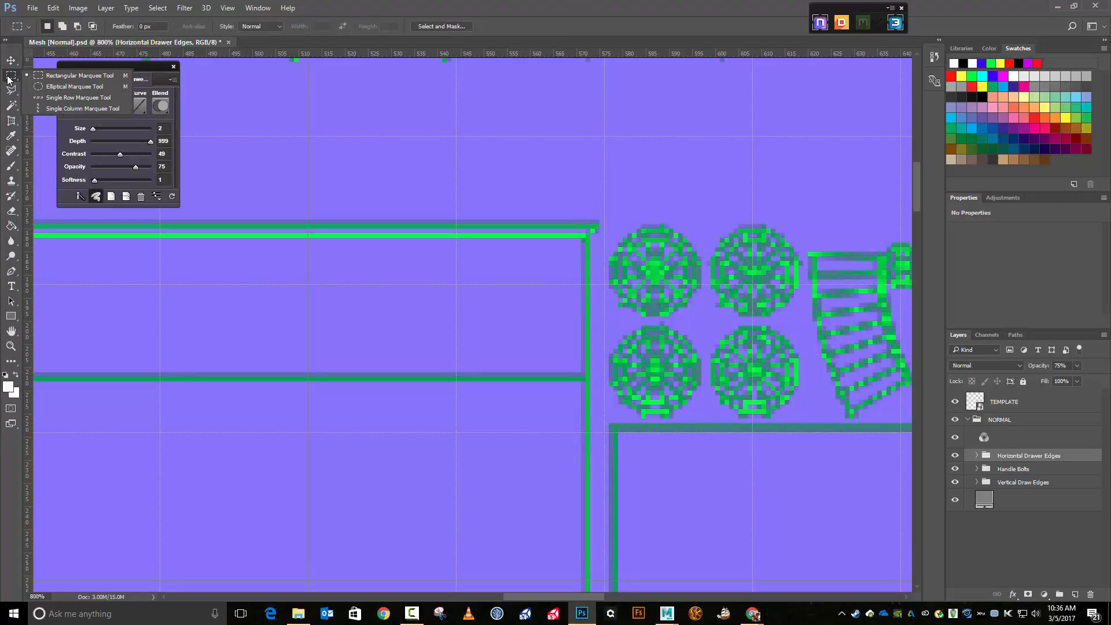
left_click(42, 85)
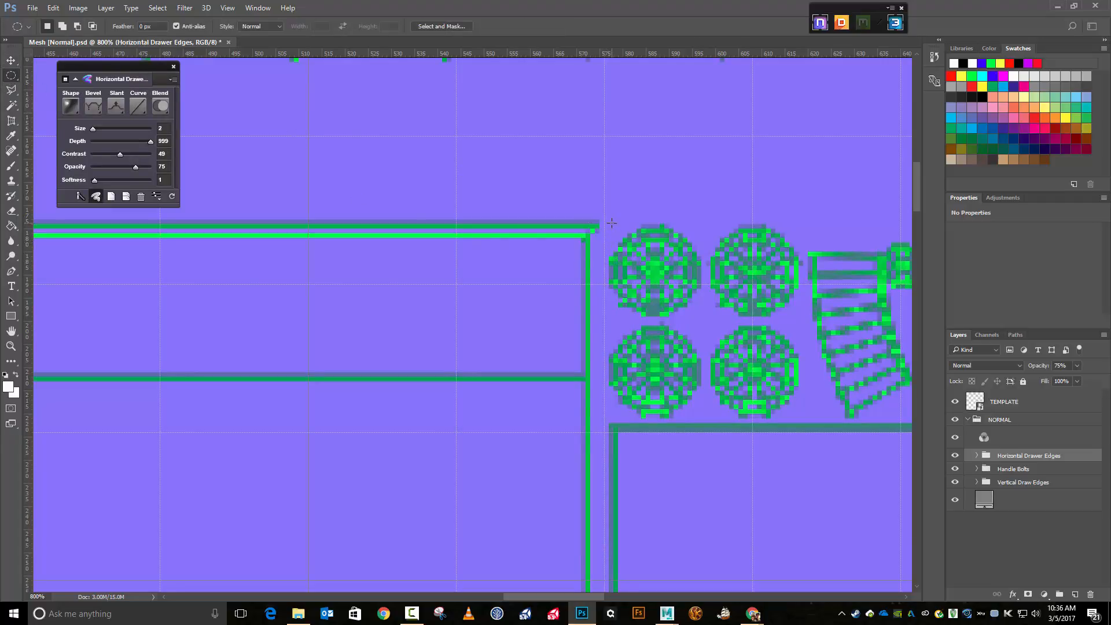
left_click_drag(607, 226, 699, 314)
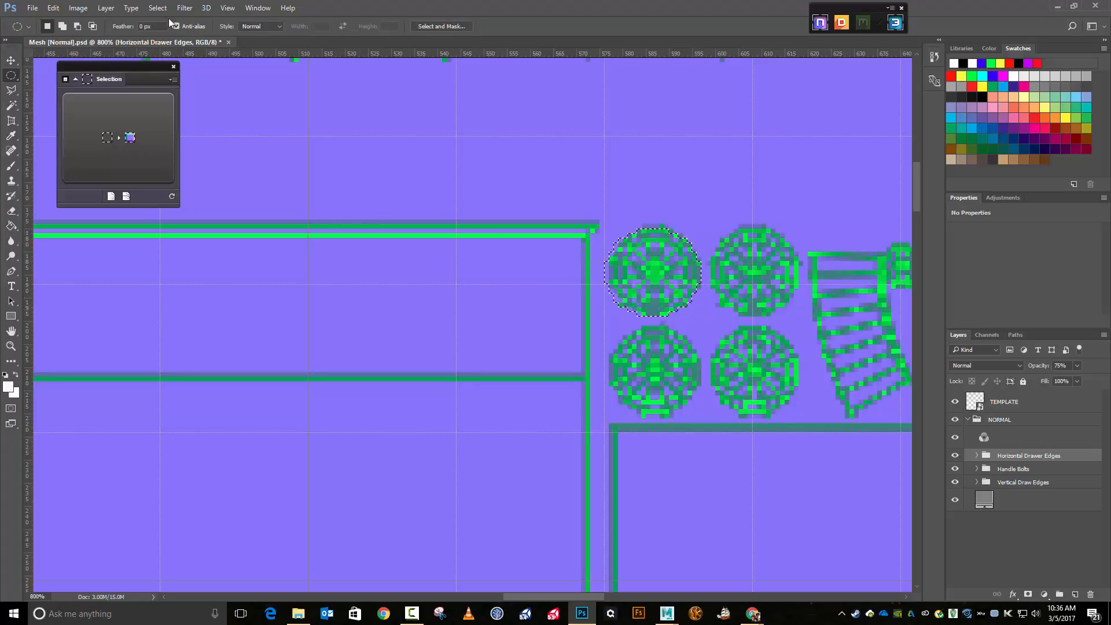
- Transform the elliptical selection, narrowing it from its left side to about 90.5% width so it fits the wheel shell
left_click(157, 8)
left_click(191, 200)
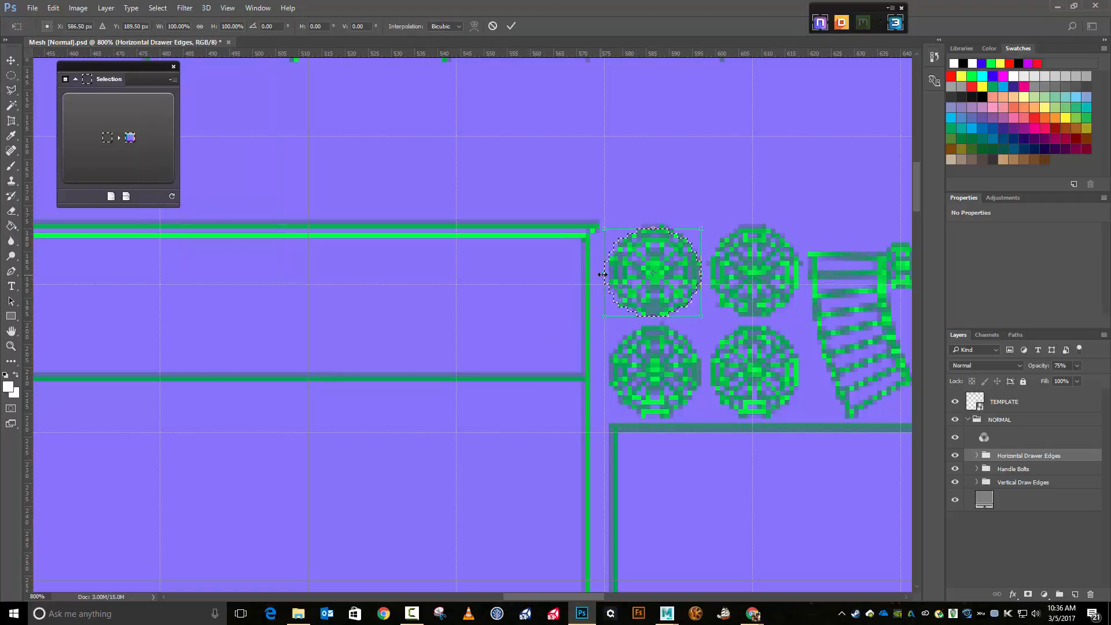
left_click_drag(602, 274, 605, 274)
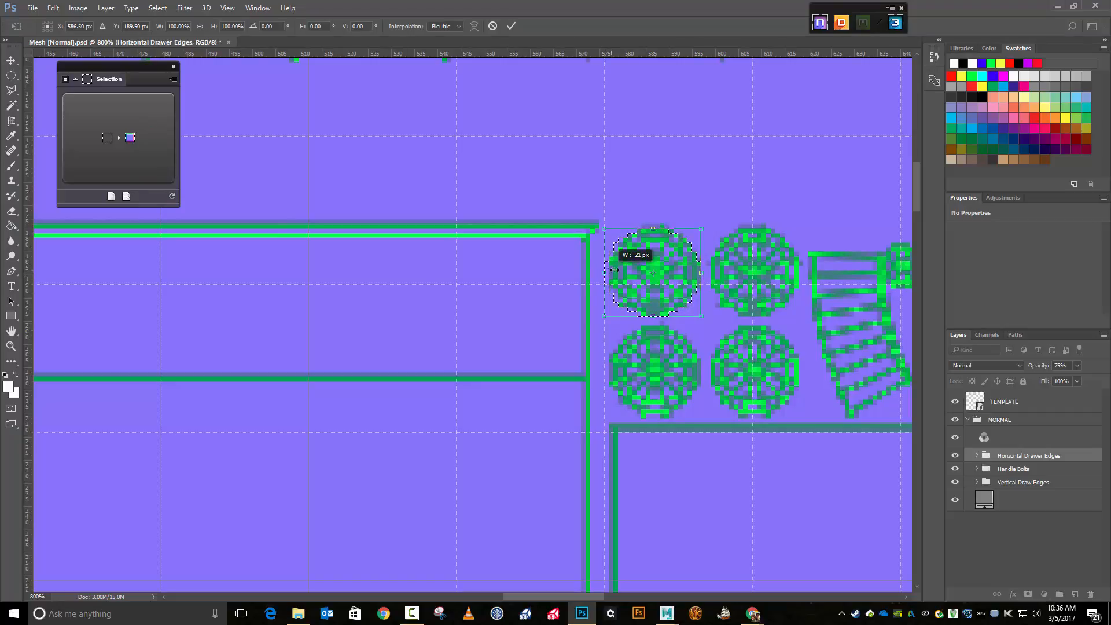
left_click_drag(614, 270, 612, 273)
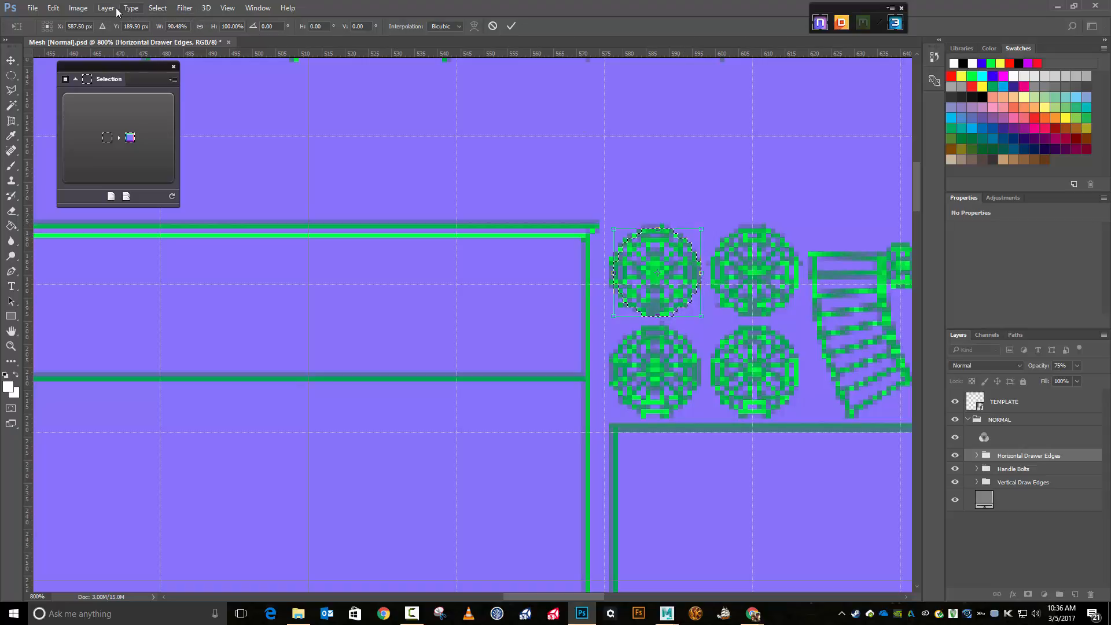
left_click(53, 8)
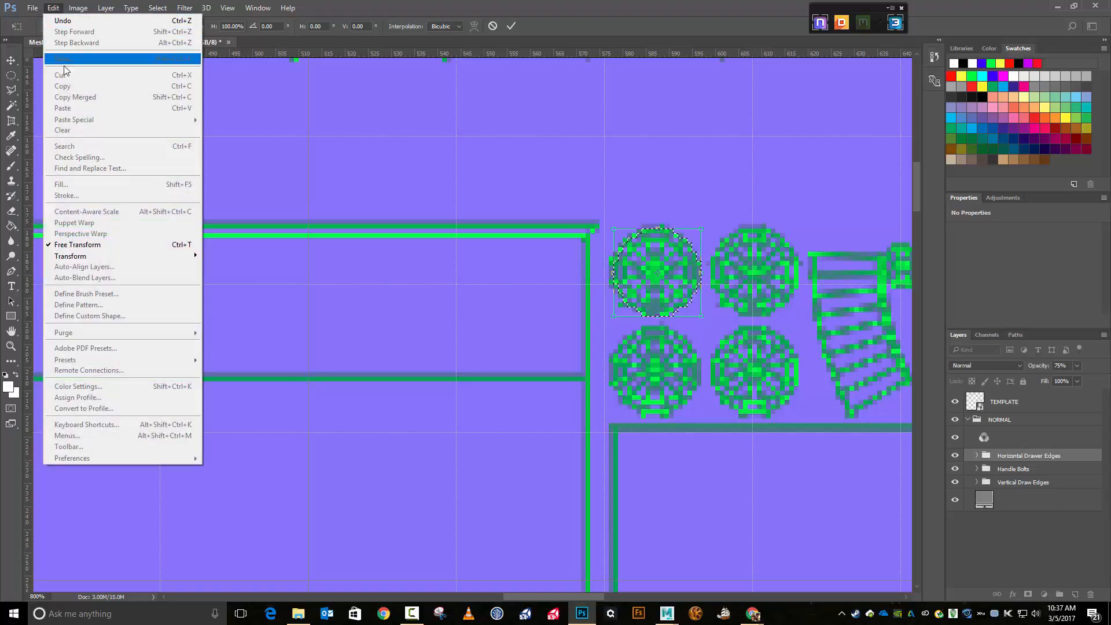
left_click(510, 26)
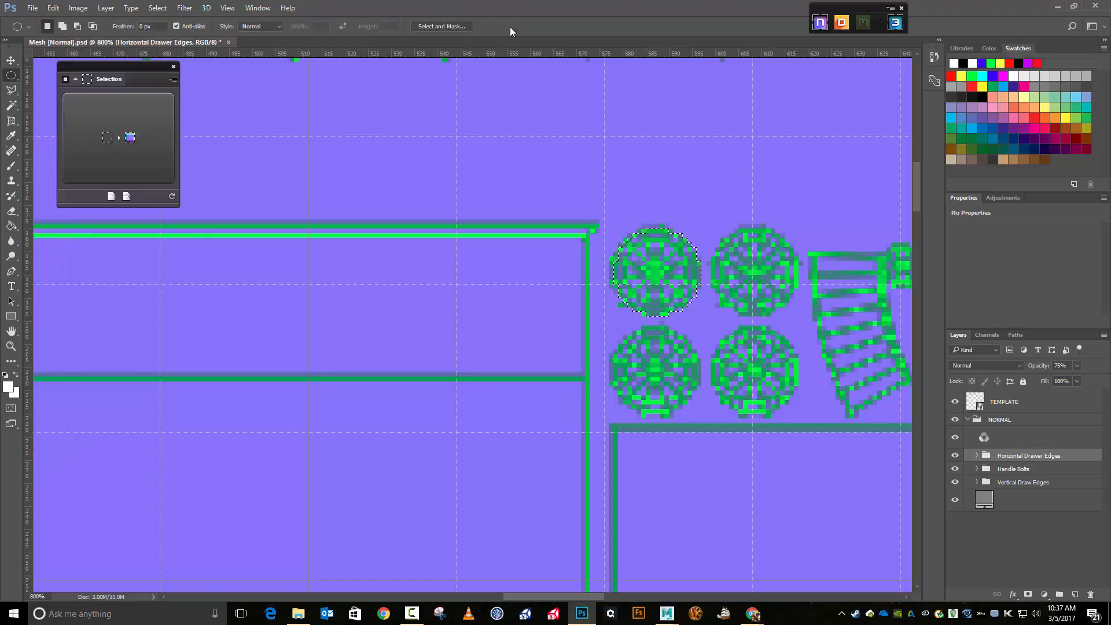
- Stroke the selection with a 1 px white centered line on a new layer and hide the TEMPLATE layer
left_click(1075, 595)
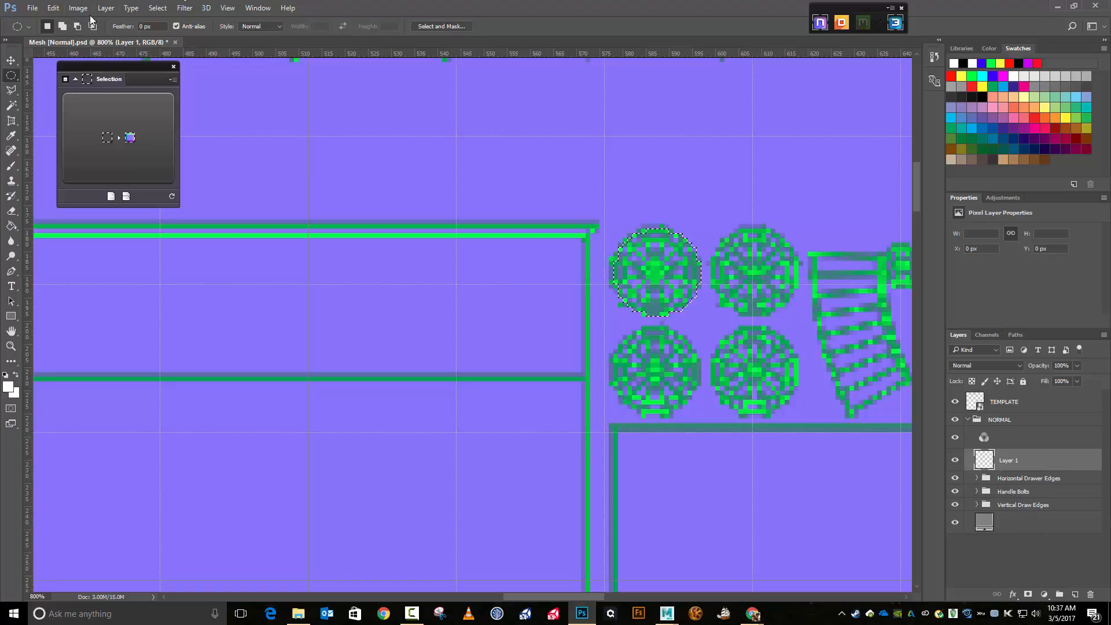
left_click(53, 8)
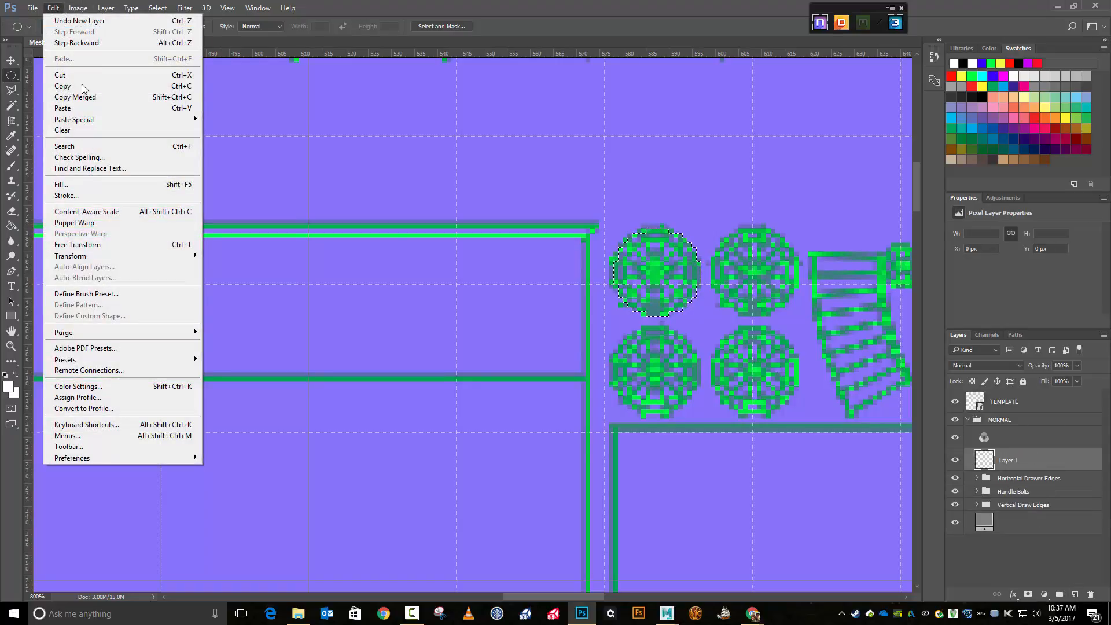
left_click(121, 194)
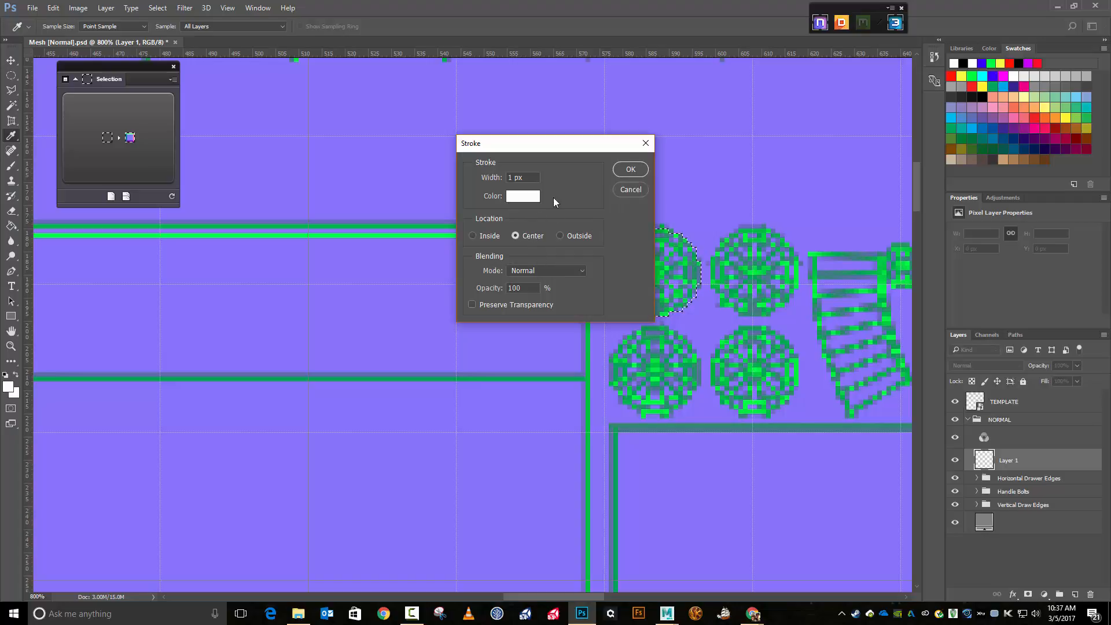
left_click(627, 174)
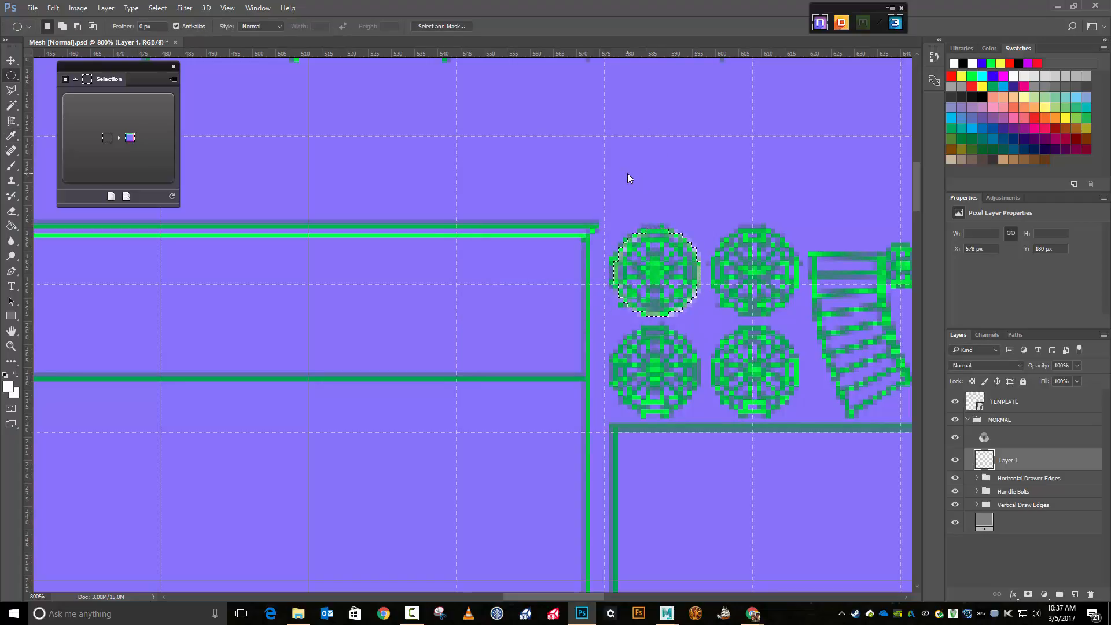
left_click(955, 402)
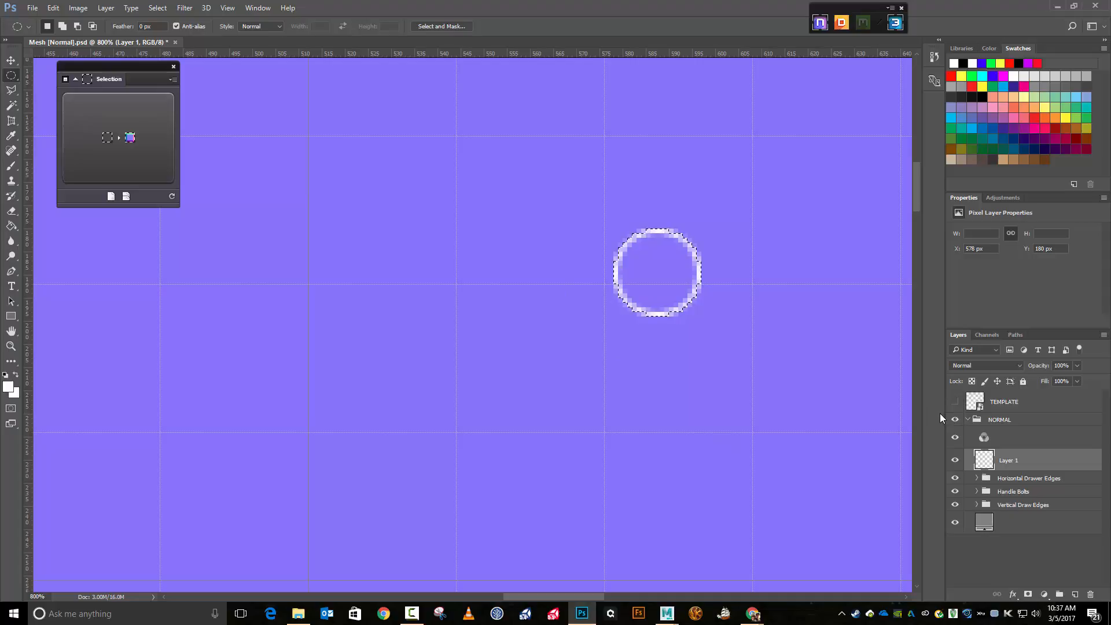
- Duplicate the white ring layer, hide the original, and try converting the copy into an nDo normal
key("ctrl+j")
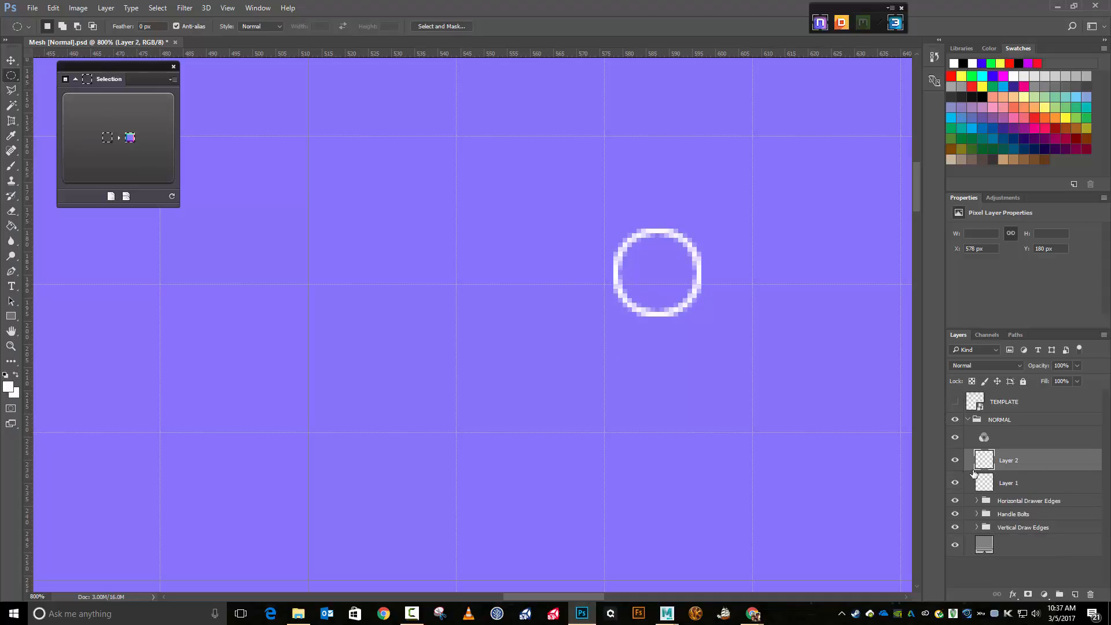
left_click(955, 483)
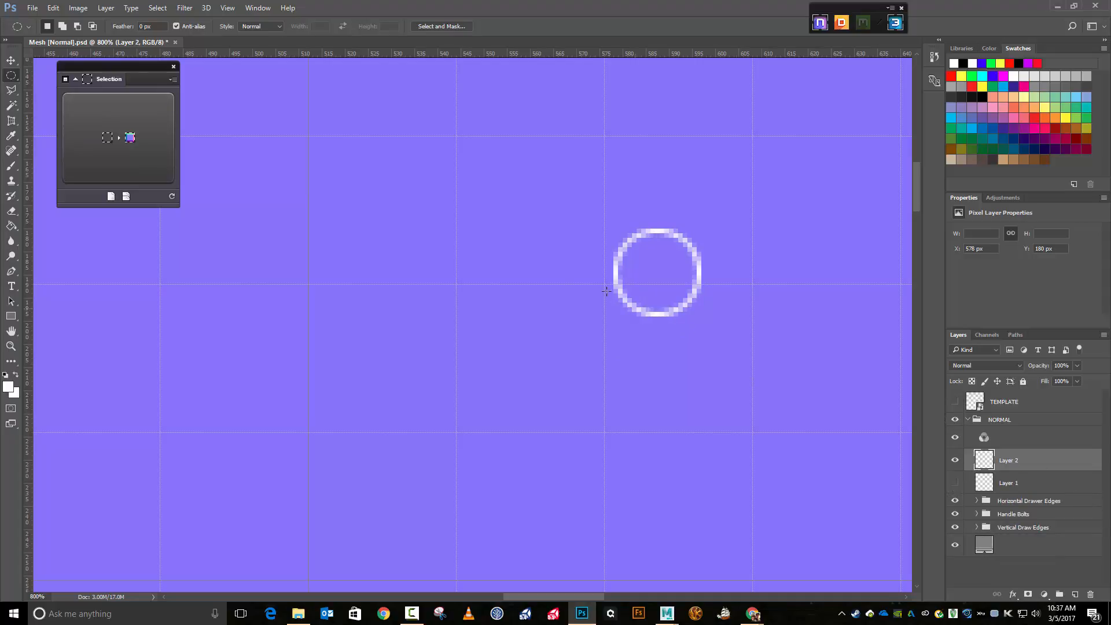
left_click(146, 132)
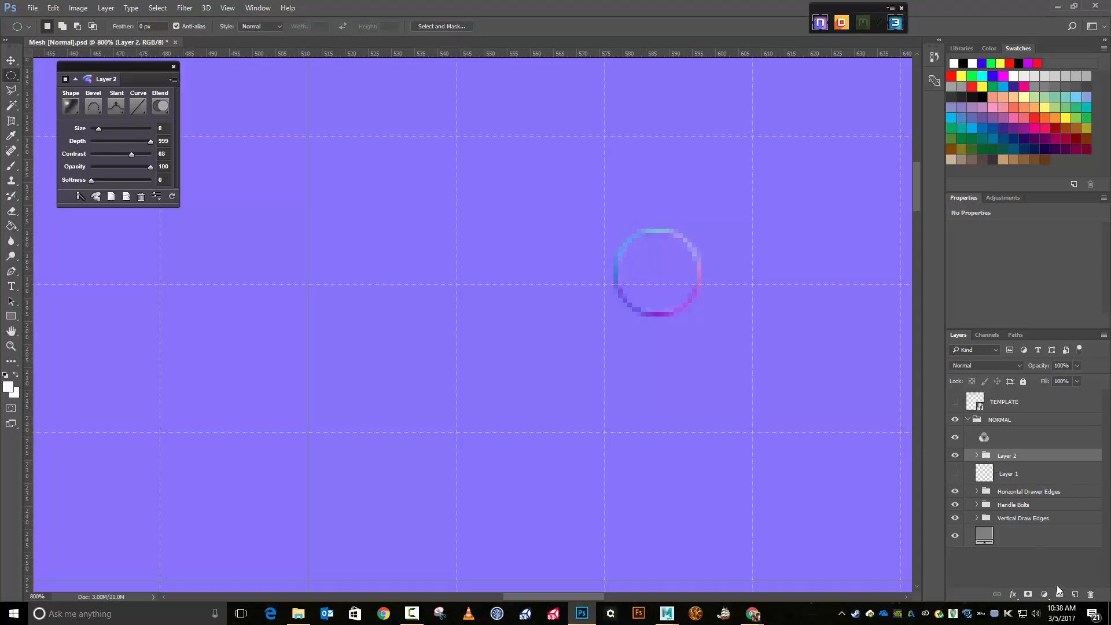
- Delete the converted ring copy's group with its contents and show the original white ring layer
left_click(1091, 594)
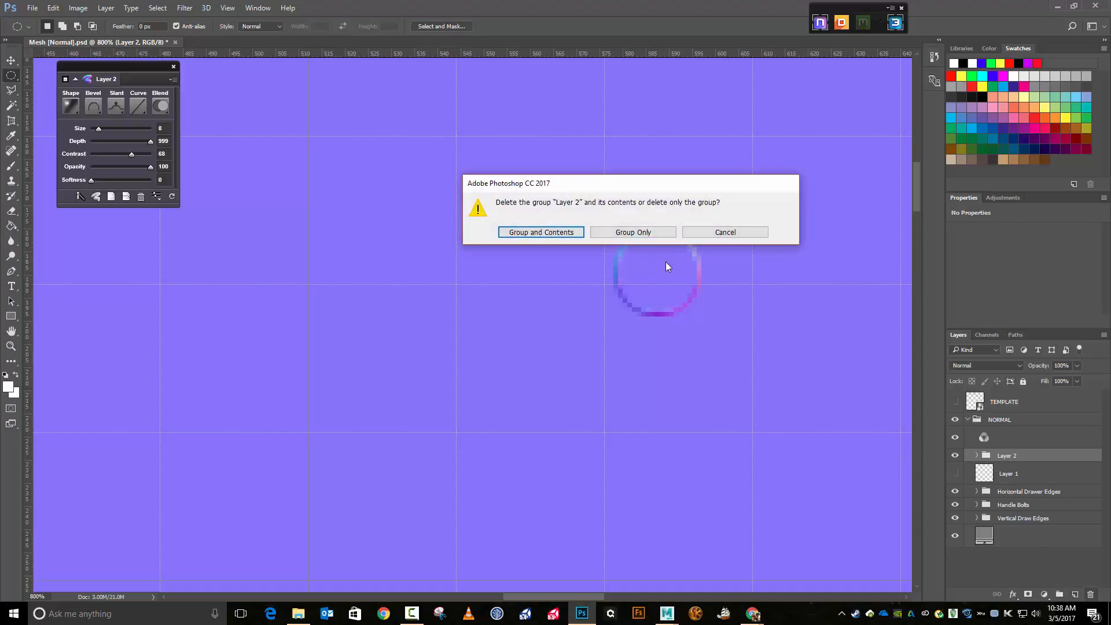
left_click(533, 229)
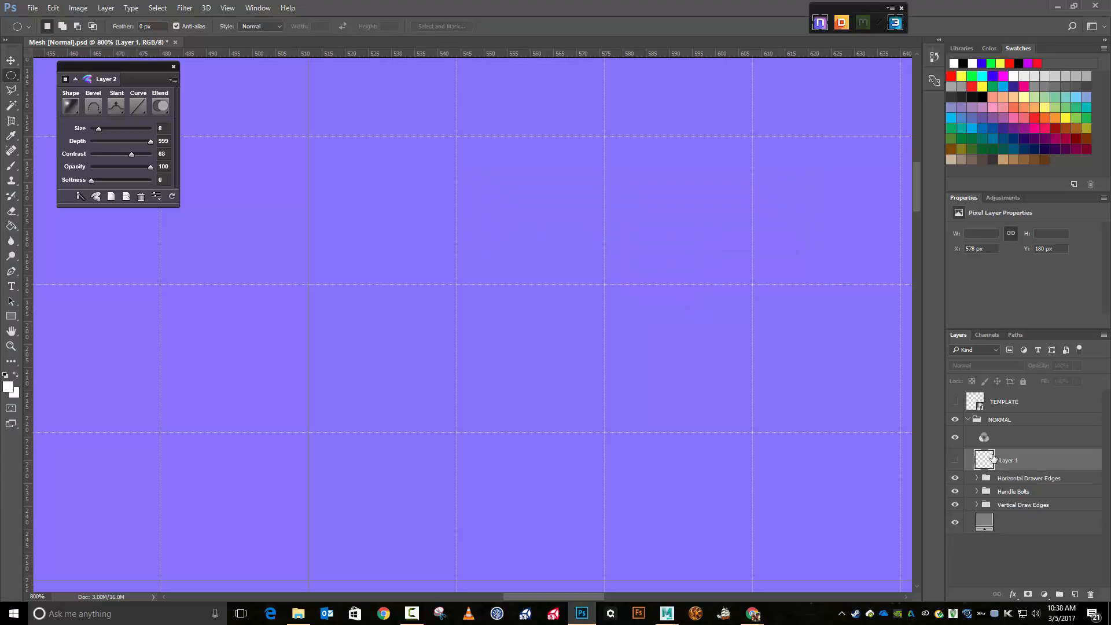
left_click(954, 460)
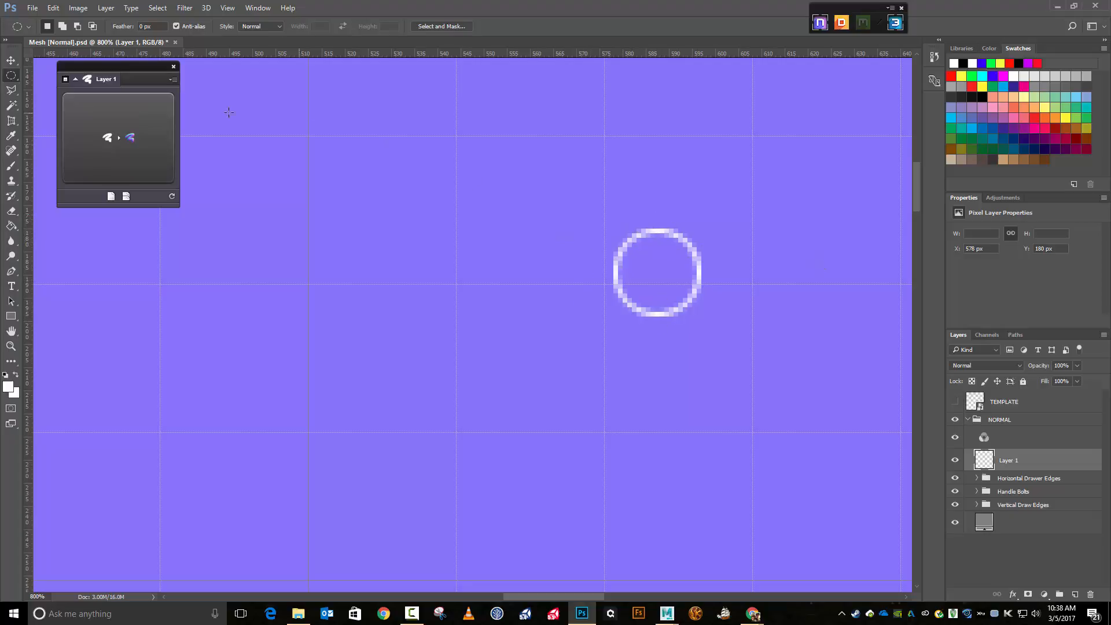
- Convert the original ring layer into an nDo normal and set its bevel type to Groove
left_click(110, 128)
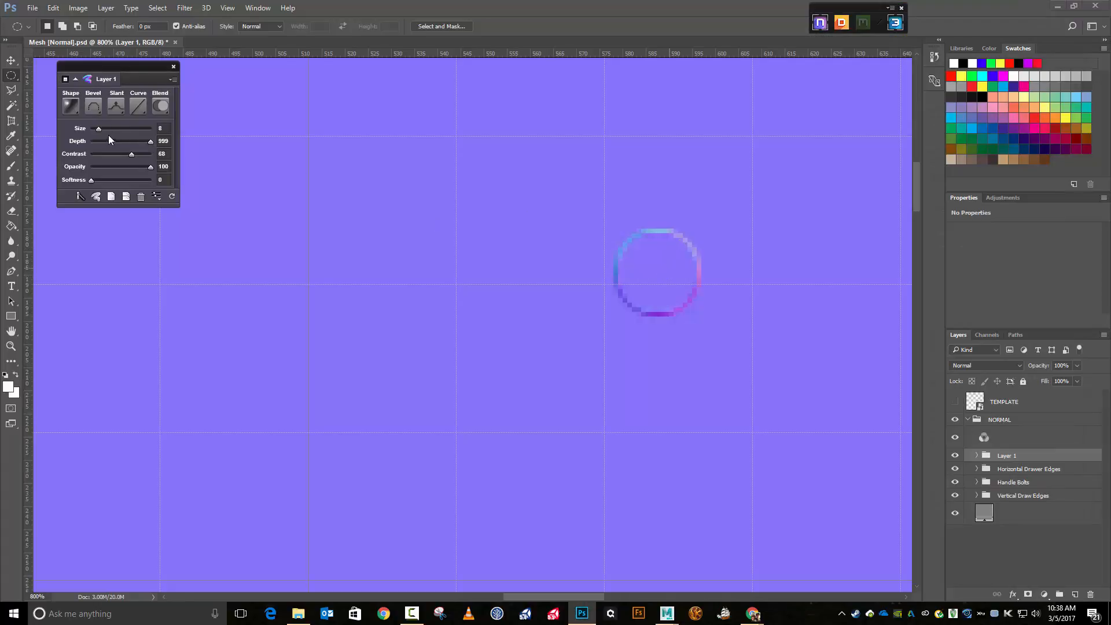
left_click(94, 110)
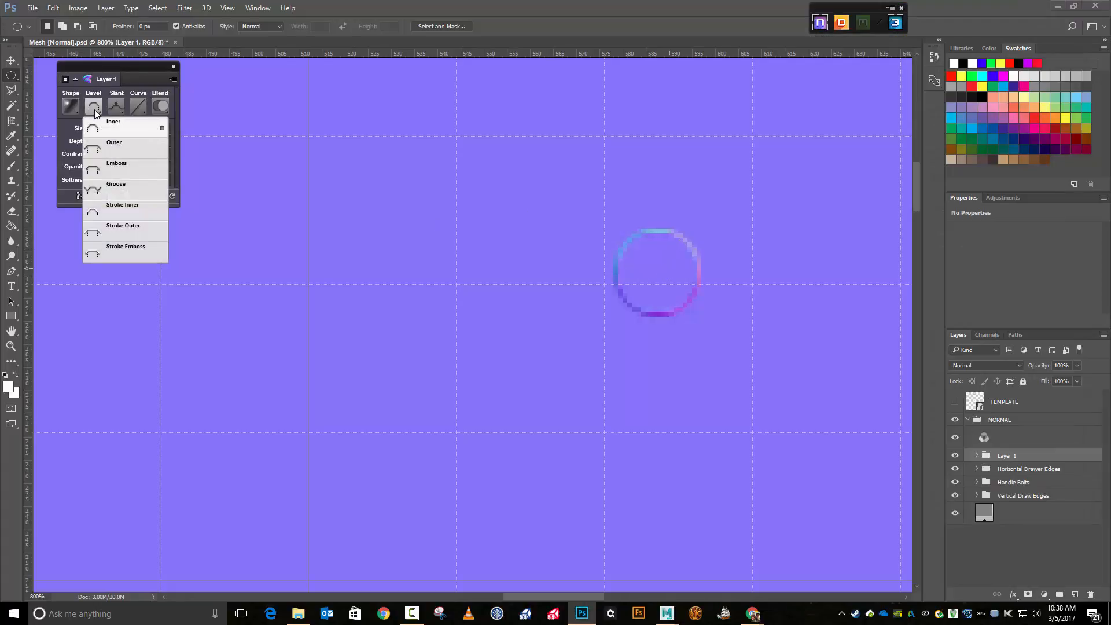
left_click(114, 184)
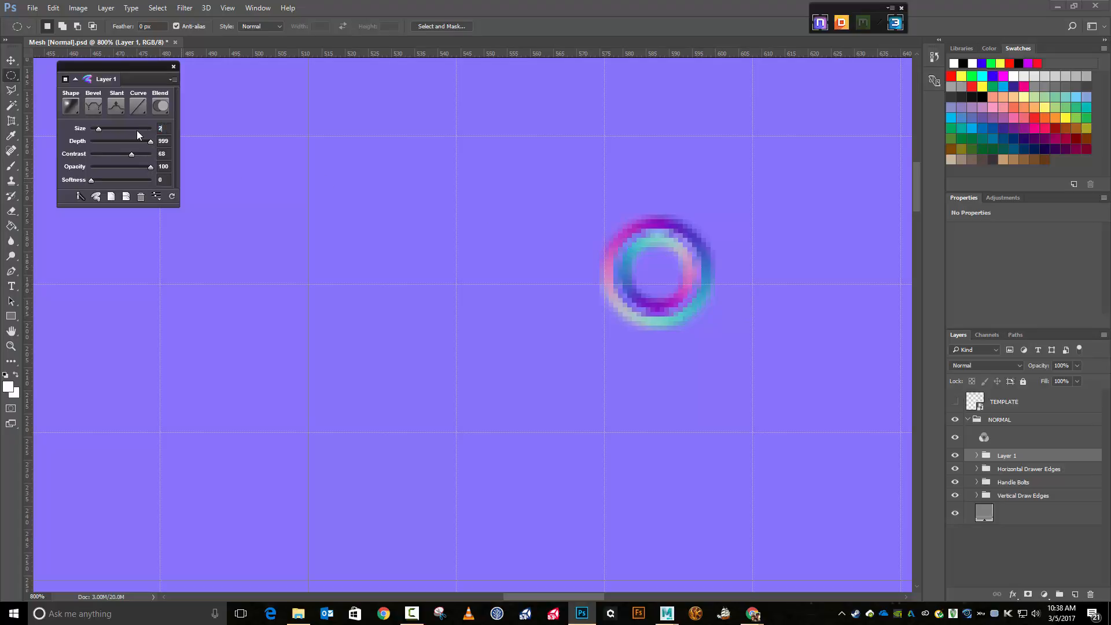
- Set the ring normal's size to 2 and its softness to 4
key("Return")
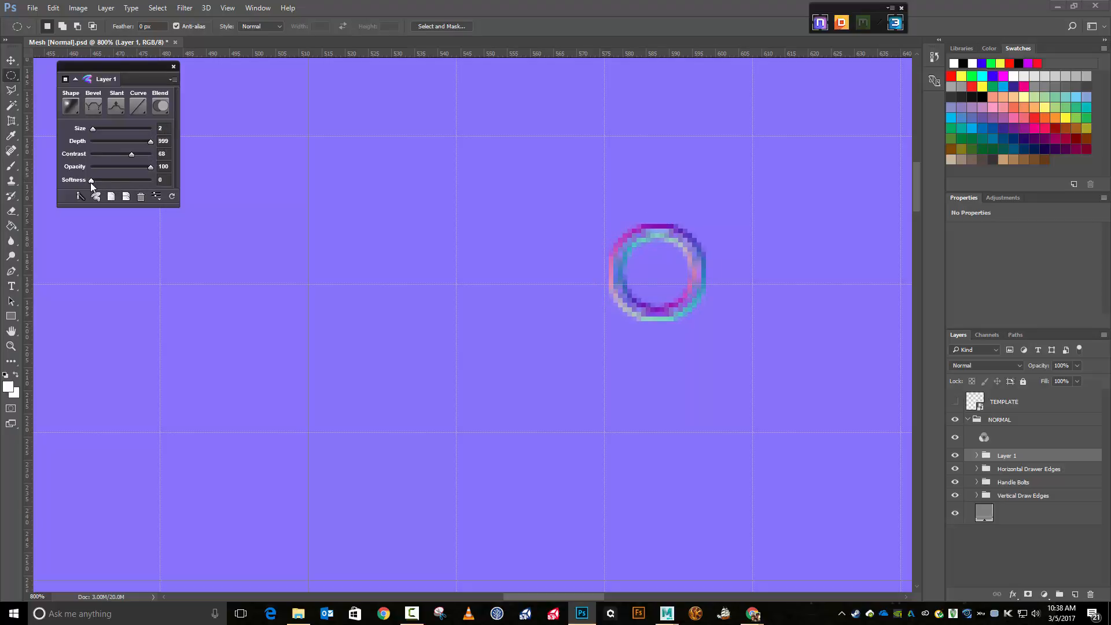
left_click_drag(101, 180, 106, 180)
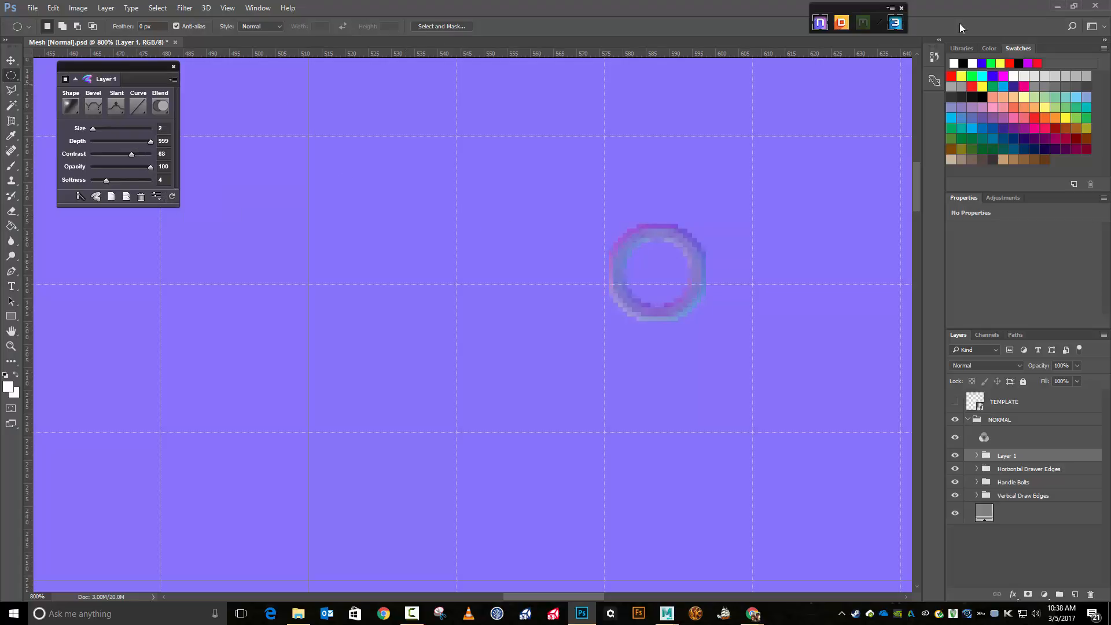
- Examine the tool box's caster wheels up close in the 3D preview from several angles and under different lighting
left_click_drag(1110, 35, 1110, 85)
left_click_drag(1110, 92, 345, 26)
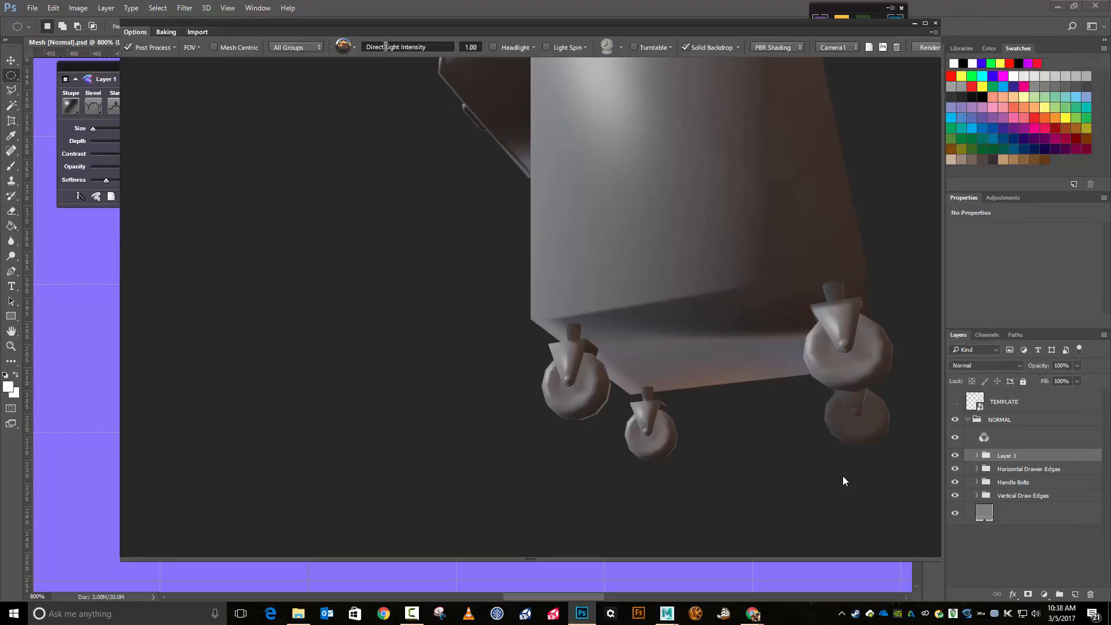
left_click_drag(843, 476, 621, 477)
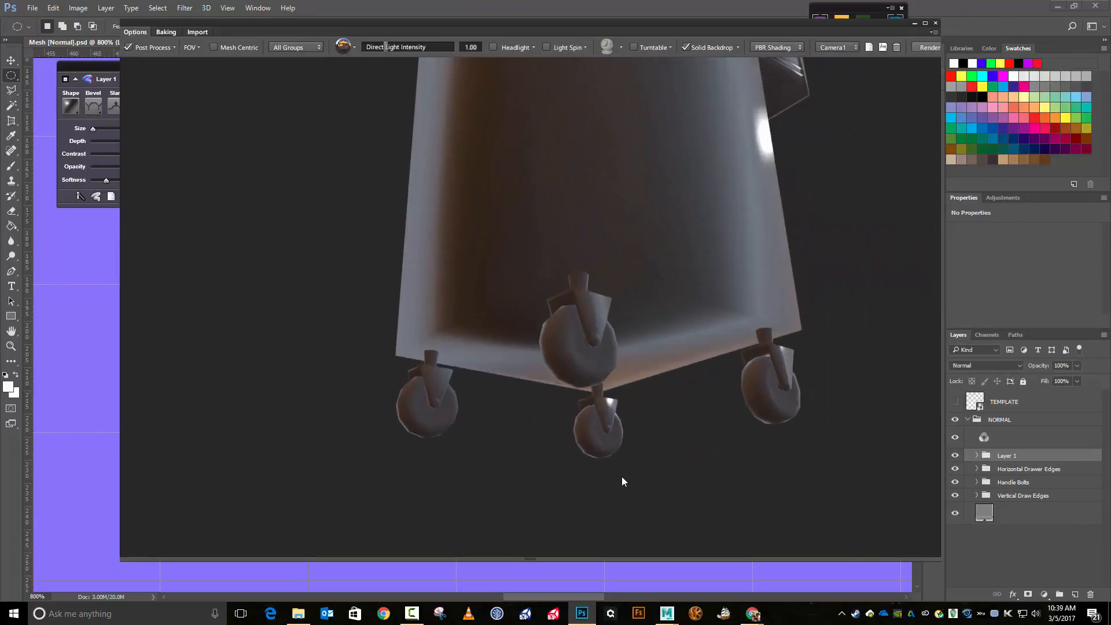
left_click_drag(669, 419, 634, 525)
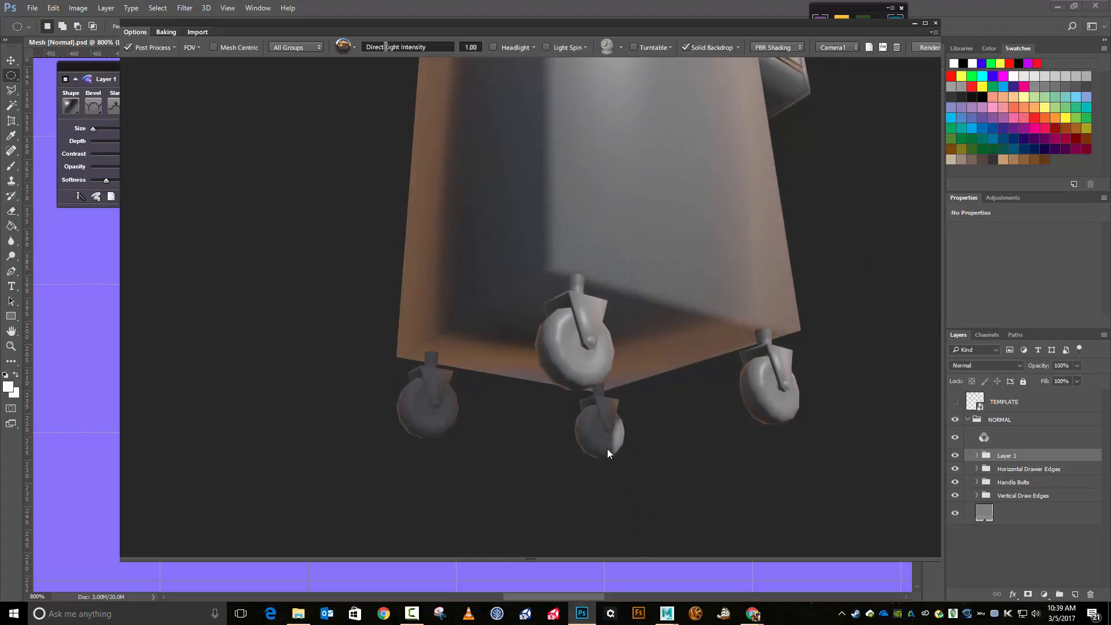
mouse_move(608, 453)
left_mouse_down()
mouse_move(606, 490)
mouse_move(613, 423)
mouse_move(632, 491)
mouse_move(635, 449)
mouse_move(640, 488)
mouse_move(634, 478)
left_mouse_up()
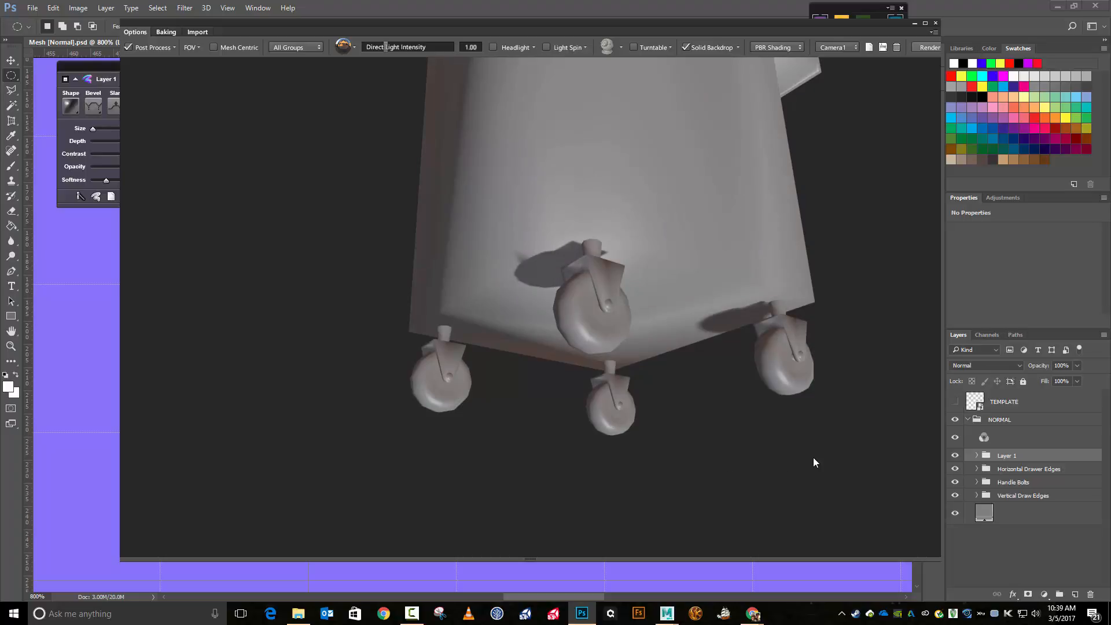
left_click_drag(814, 461, 620, 382)
scroll(692, 453, "up", 3)
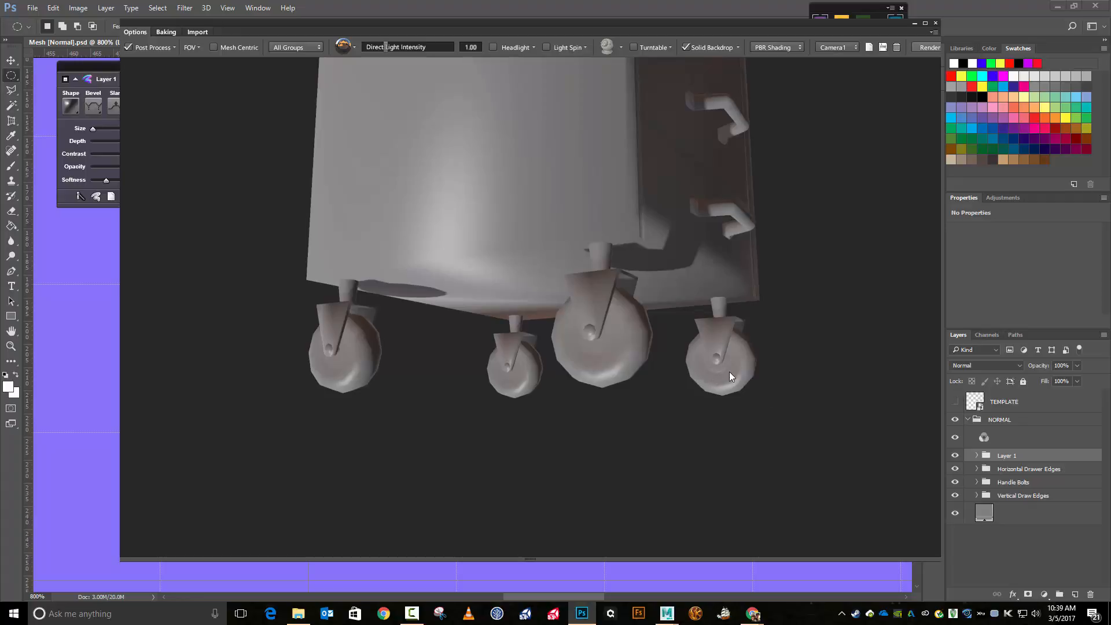
scroll(748, 385, "up", 6)
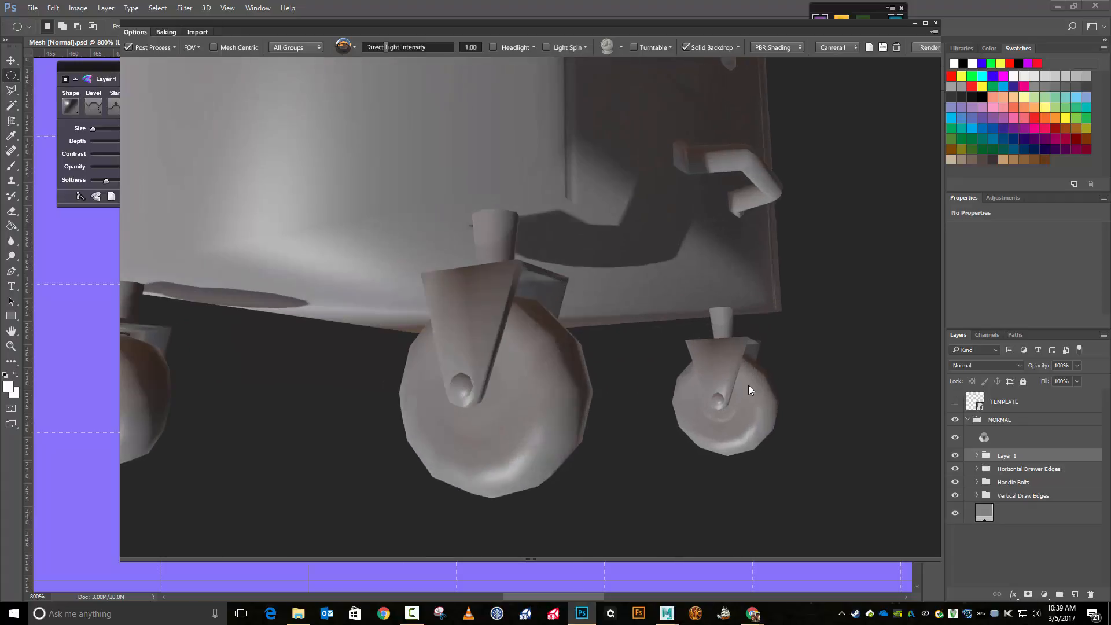
scroll(747, 387, "up", 3)
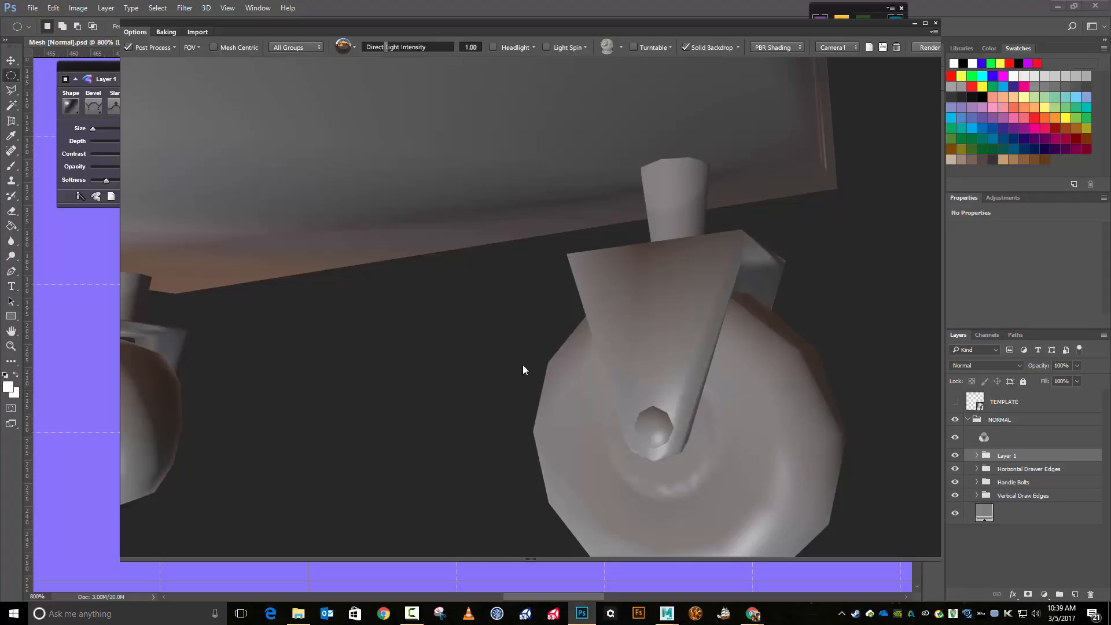
left_click_drag(444, 29, 623, 0)
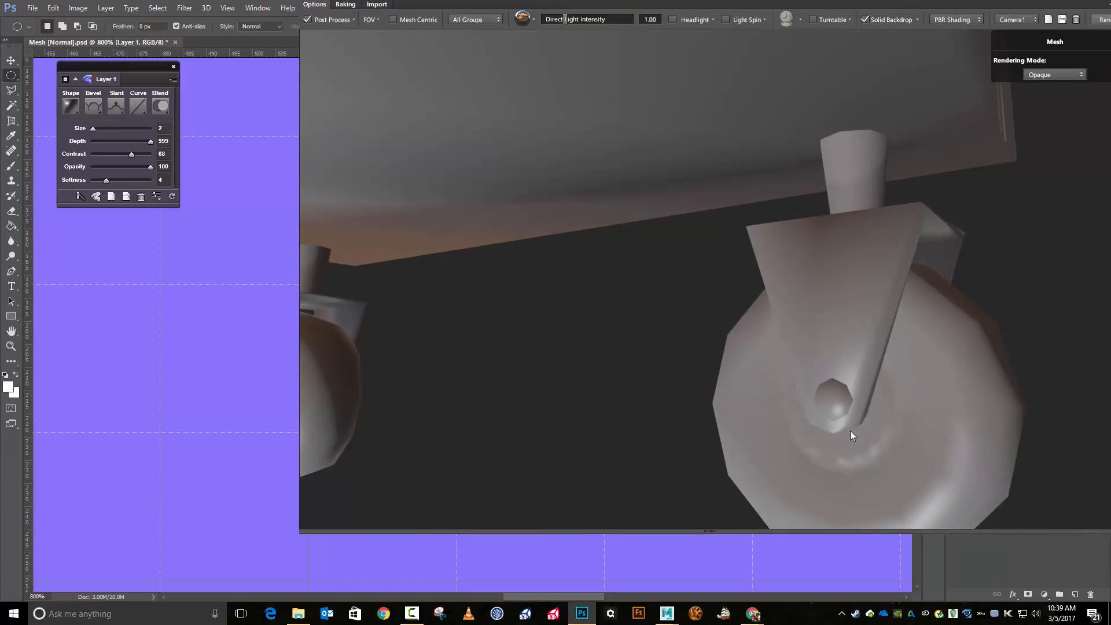
left_click_drag(794, 6, 920, 6)
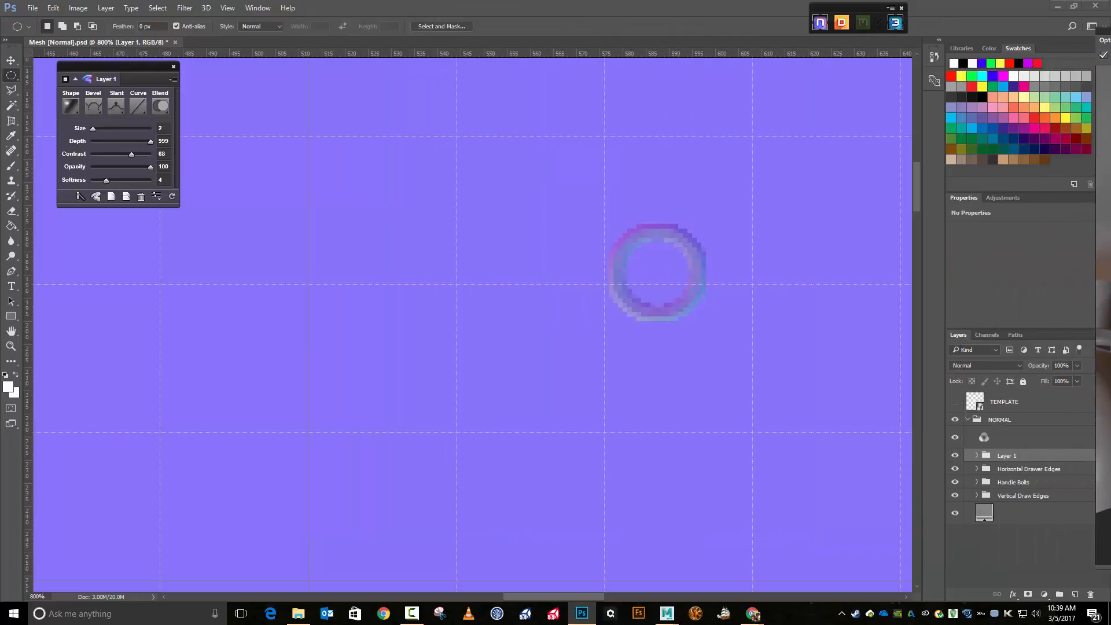
- Try the Outer bevel type on the ring normal
left_click(93, 108)
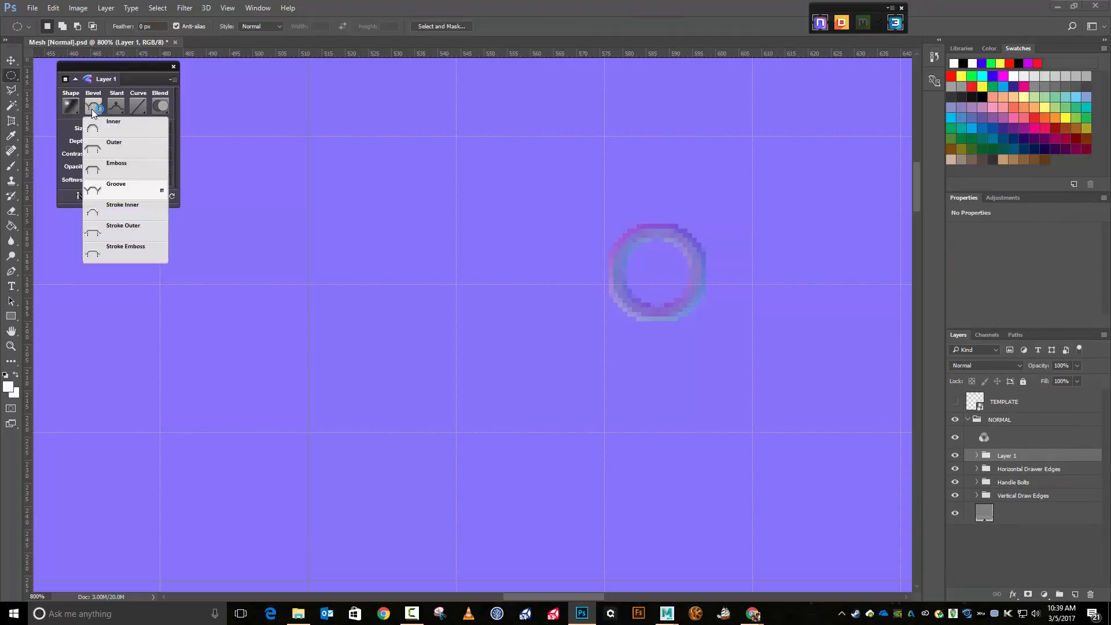
left_click(111, 119)
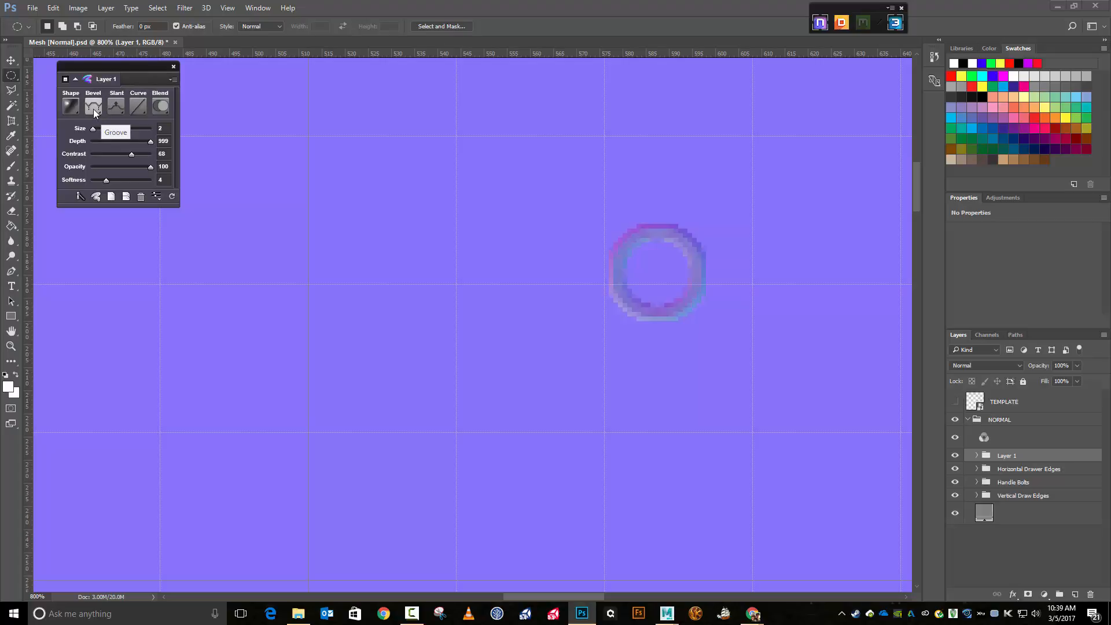
left_click(93, 106)
left_click(104, 144)
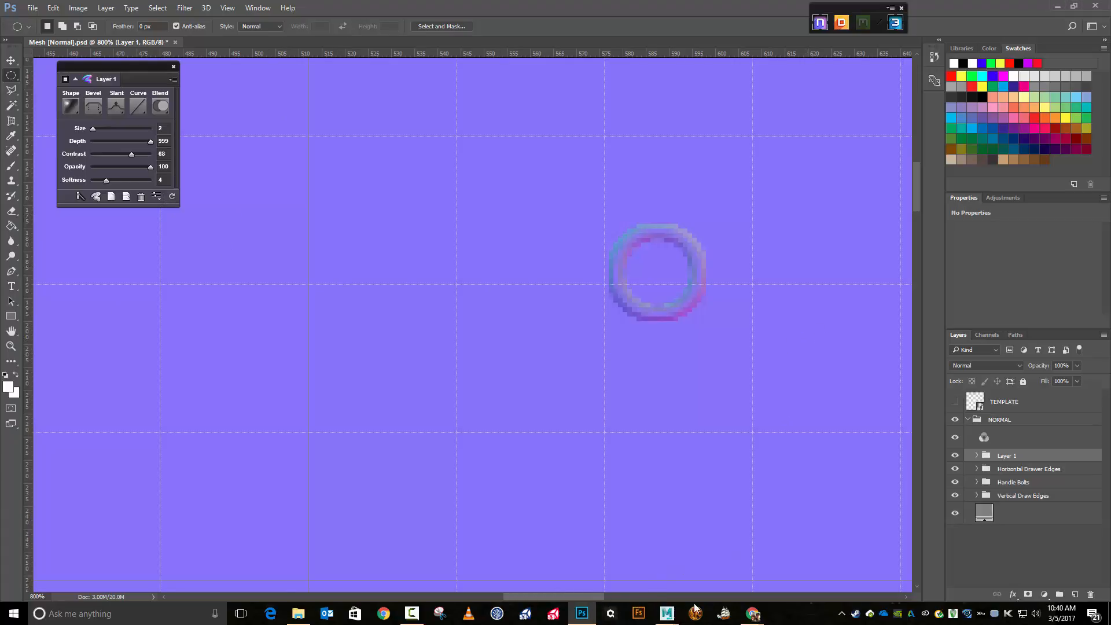
- Place the 3D preview beside the ring, and set the ring normal's bevel type to Inner with softness 2
left_click_drag(585, 597, 621, 603)
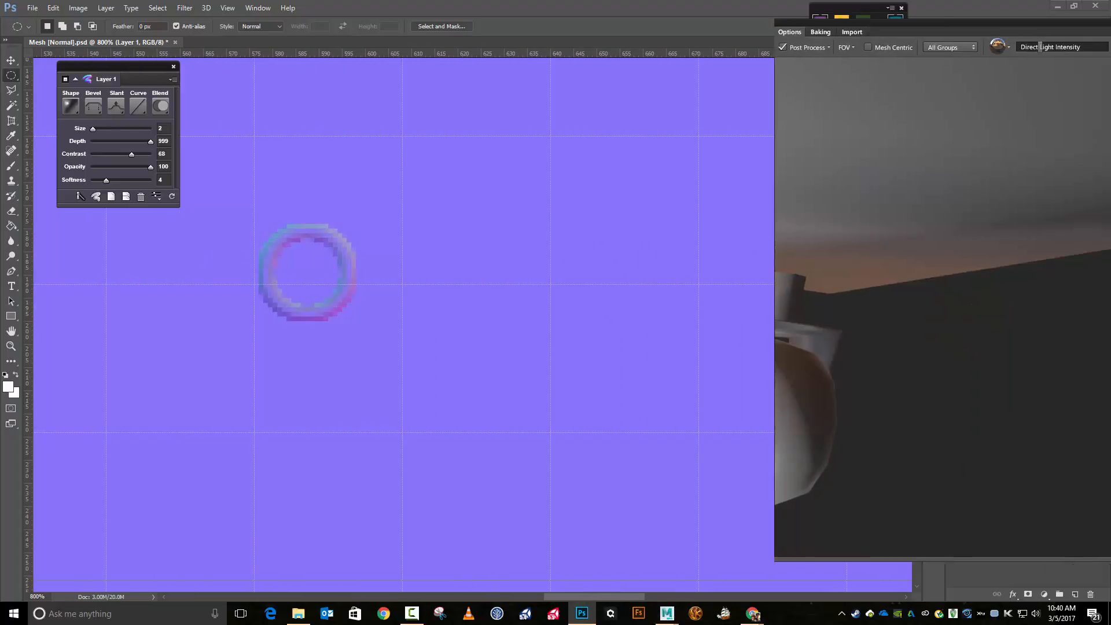
left_click_drag(1033, 4, 777, 9)
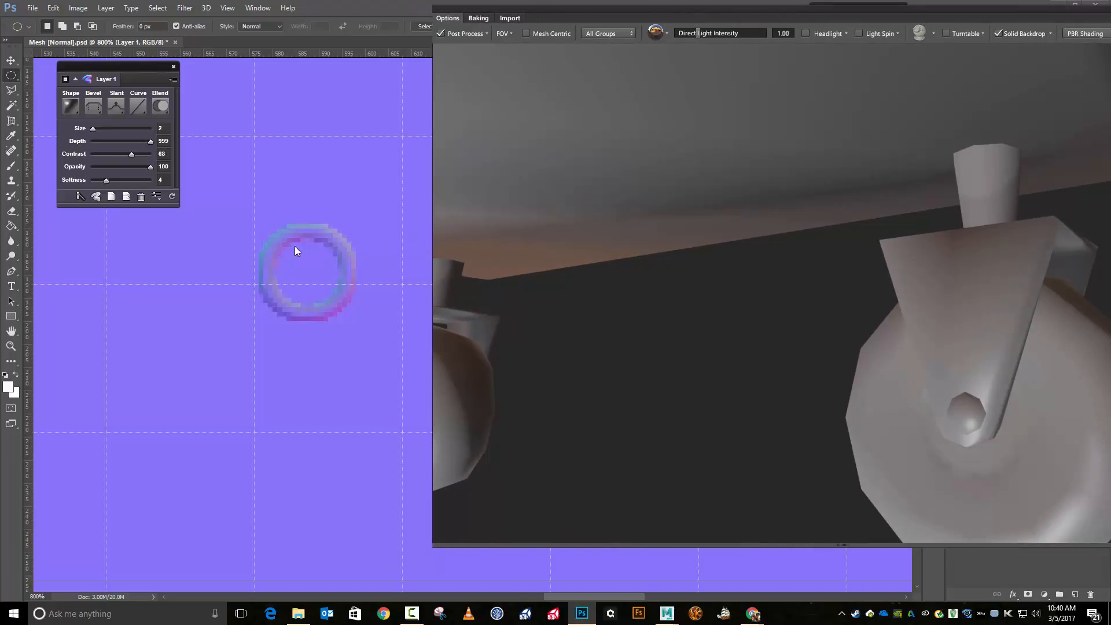
left_click(98, 111)
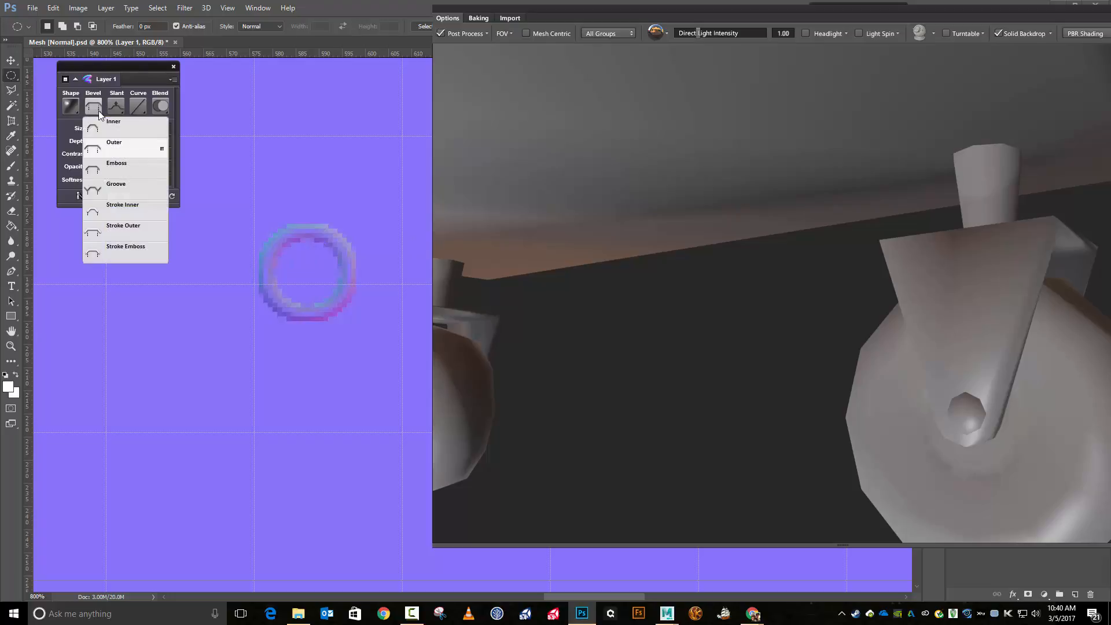
left_click(130, 150)
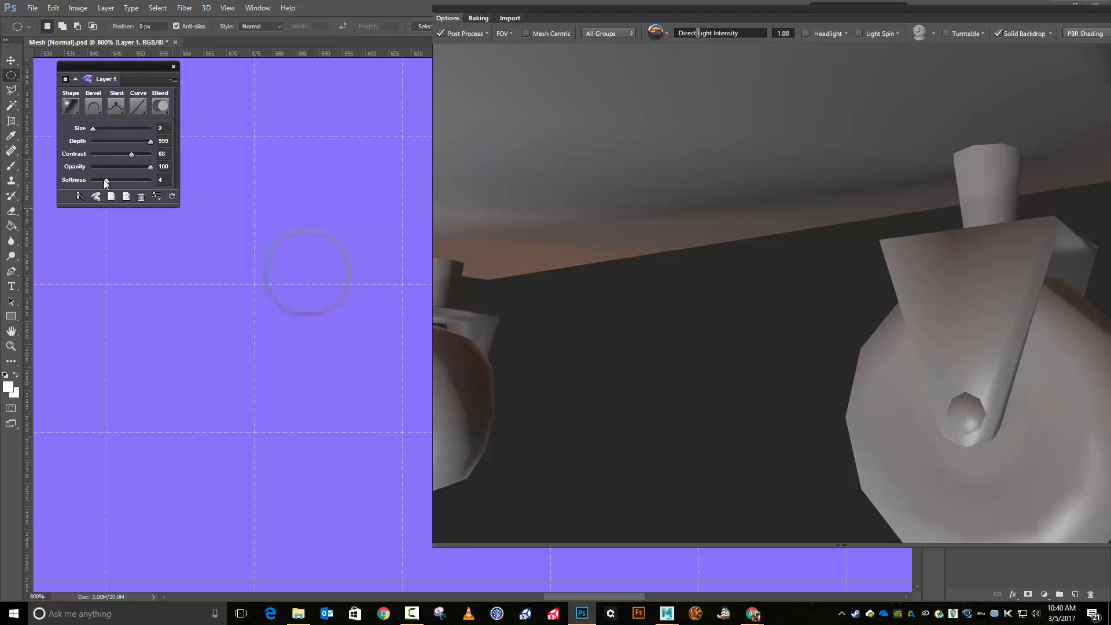
left_click_drag(101, 181, 97, 181)
- Try the Stroke Inner bevel type on the ring normal and switch it back to Inner
left_click(94, 107)
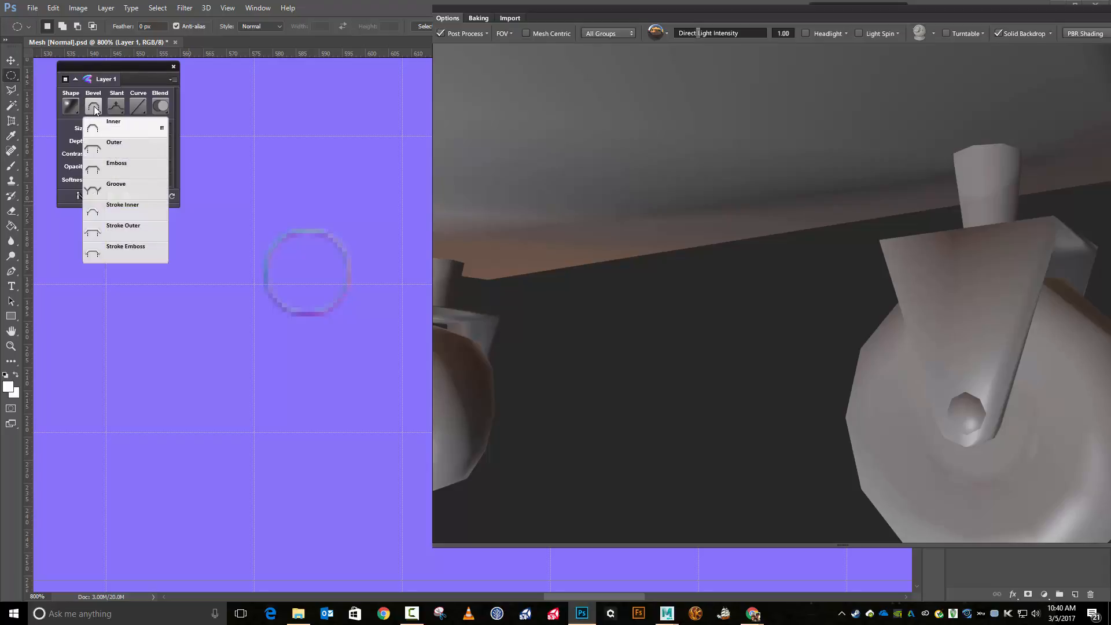
left_click(141, 211)
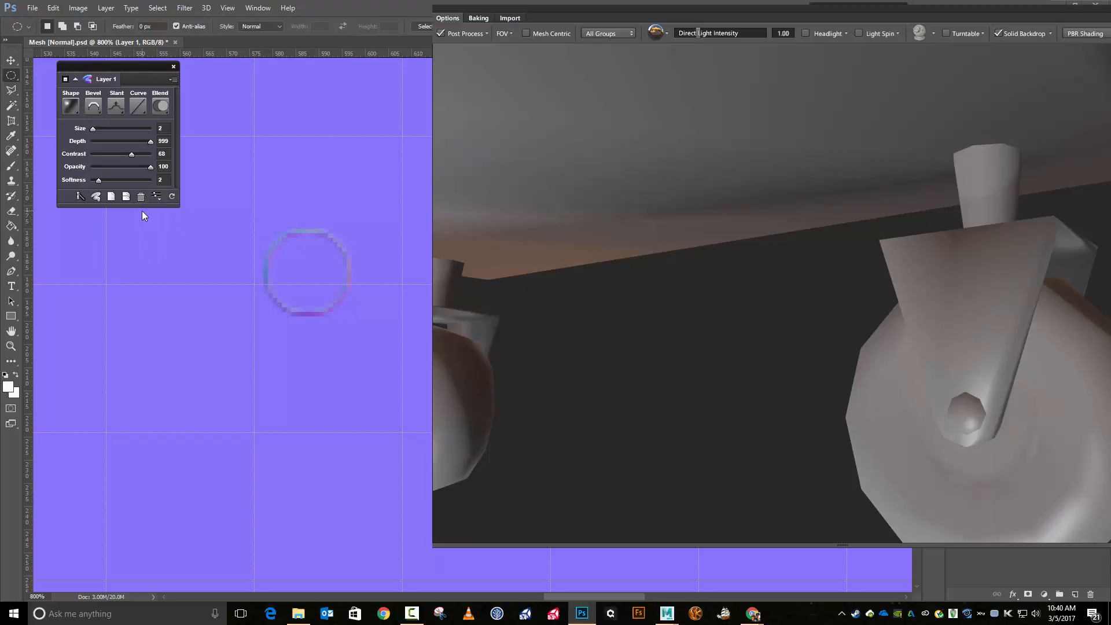
left_click(96, 111)
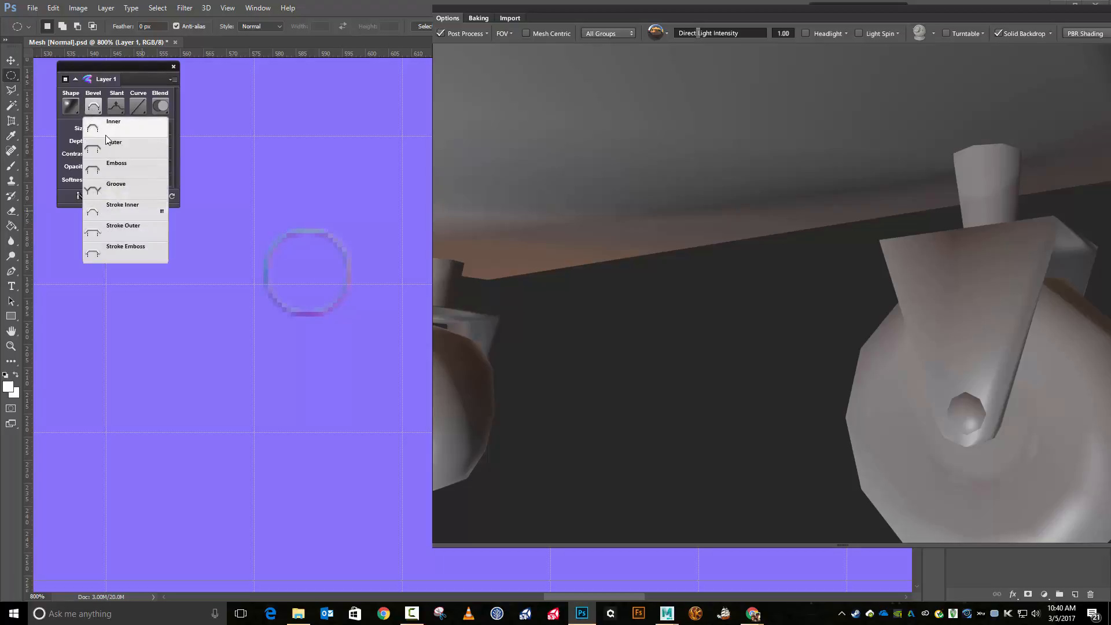
left_click(114, 126)
- Set the ring normal's slant direction to Down
left_click(116, 109)
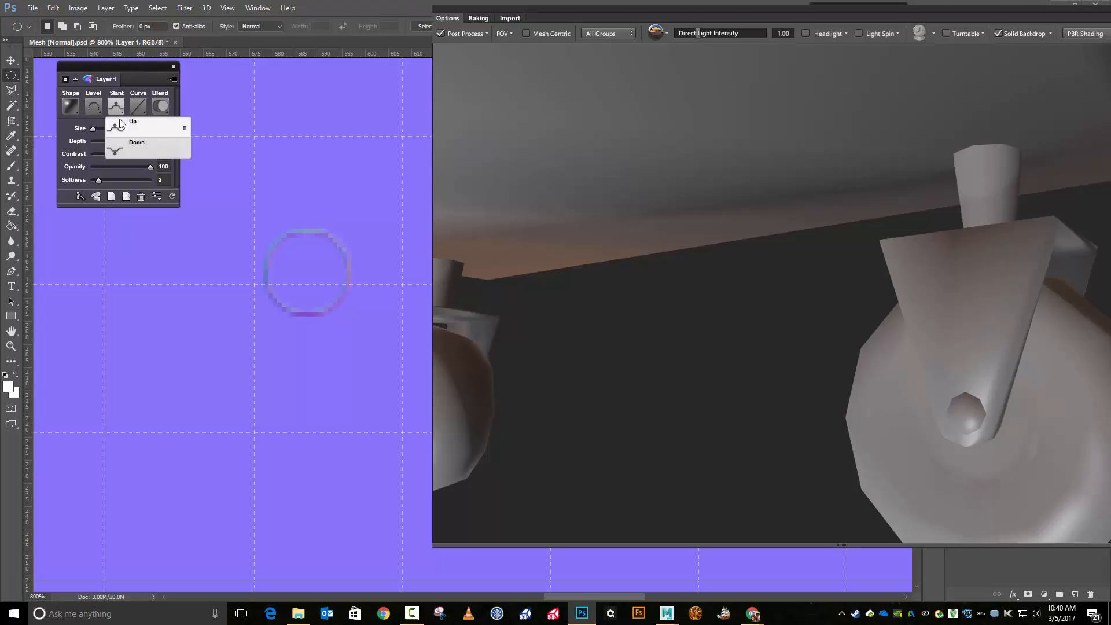
left_click(131, 144)
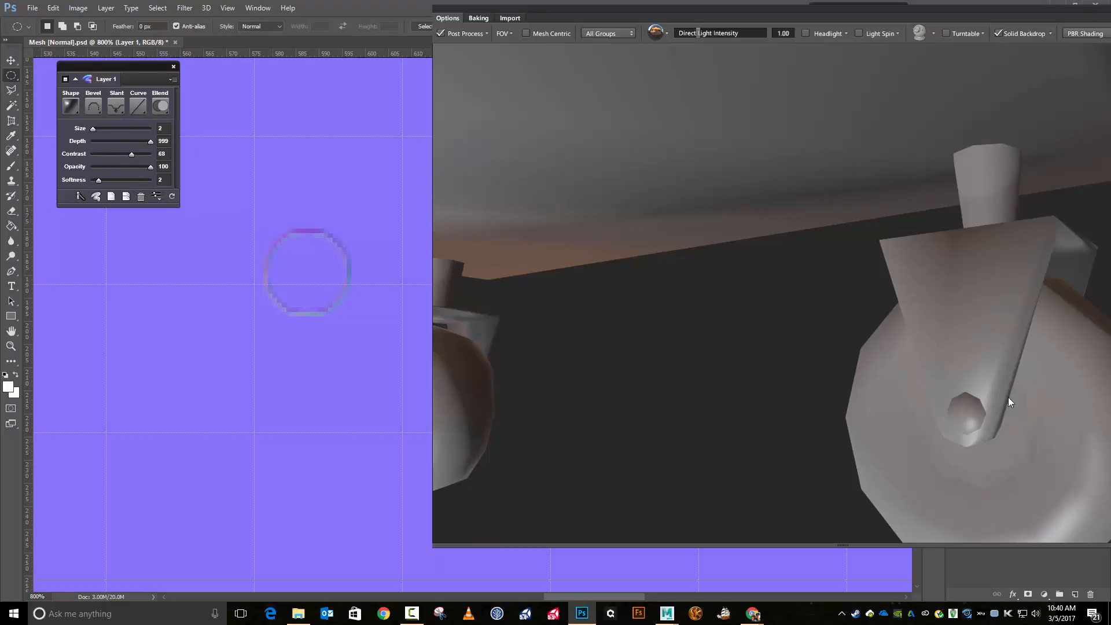
- Examine the tool box's wheels, drawer fronts, open drawer and side panels in the 3D preview from different angles and lighting
left_click_drag(985, 19, 737, 16)
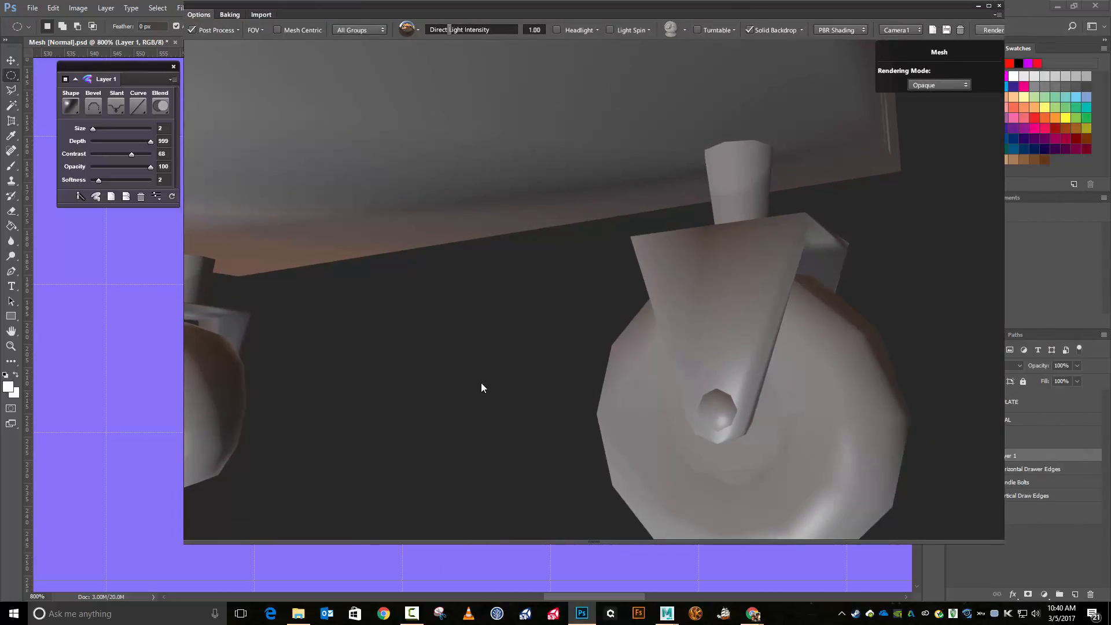
left_click_drag(480, 383, 637, 338)
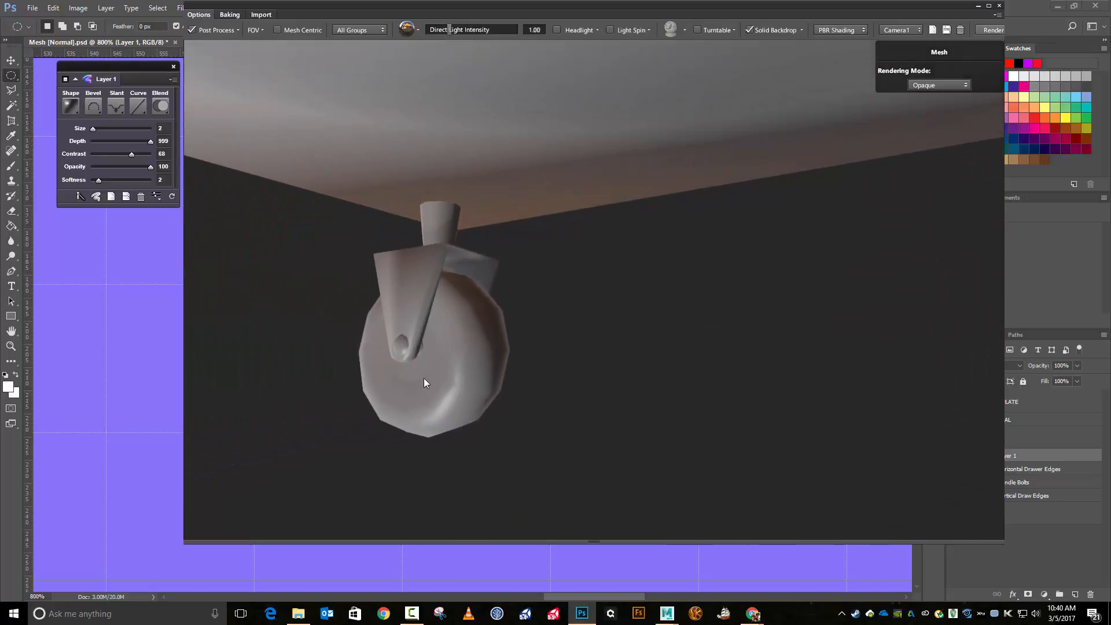
left_click_drag(734, 373, 621, 359)
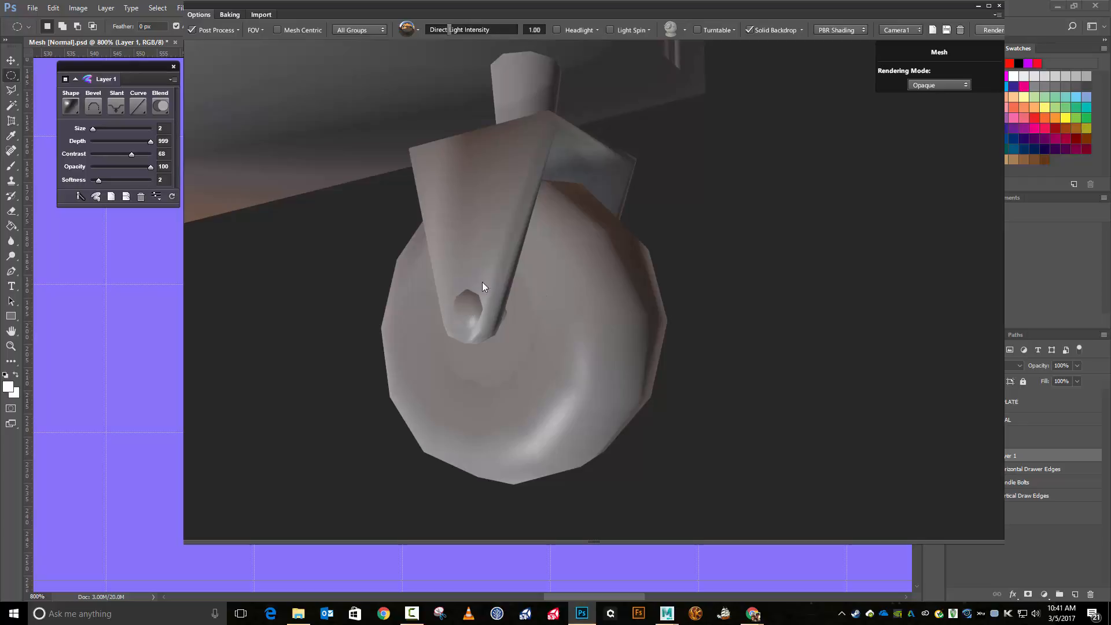
scroll(486, 251, "down", 6)
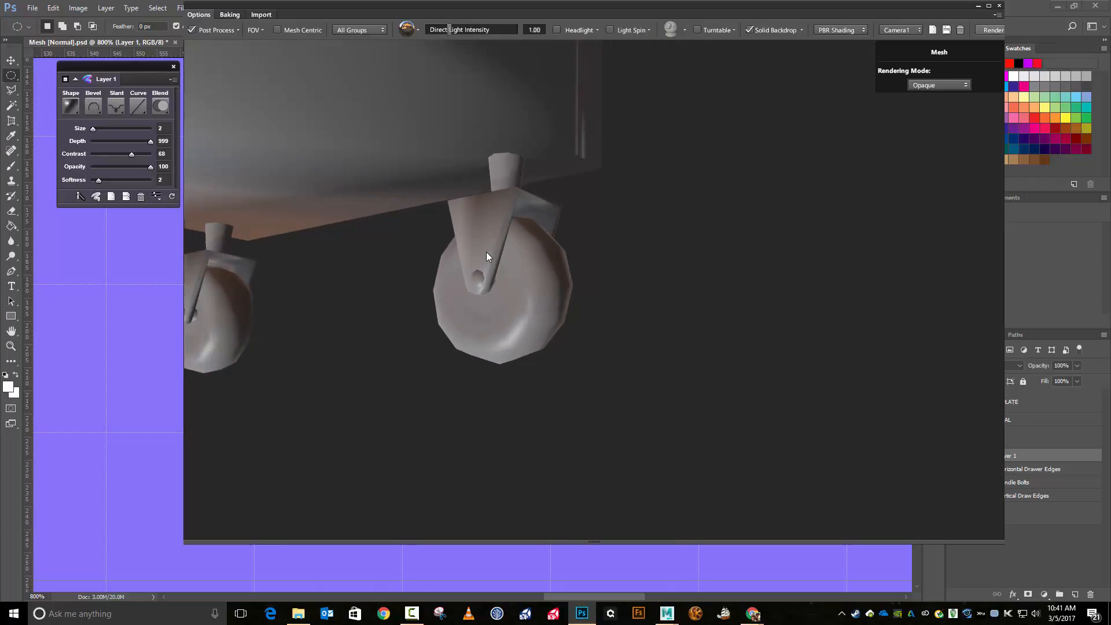
left_click_drag(532, 193, 501, 183)
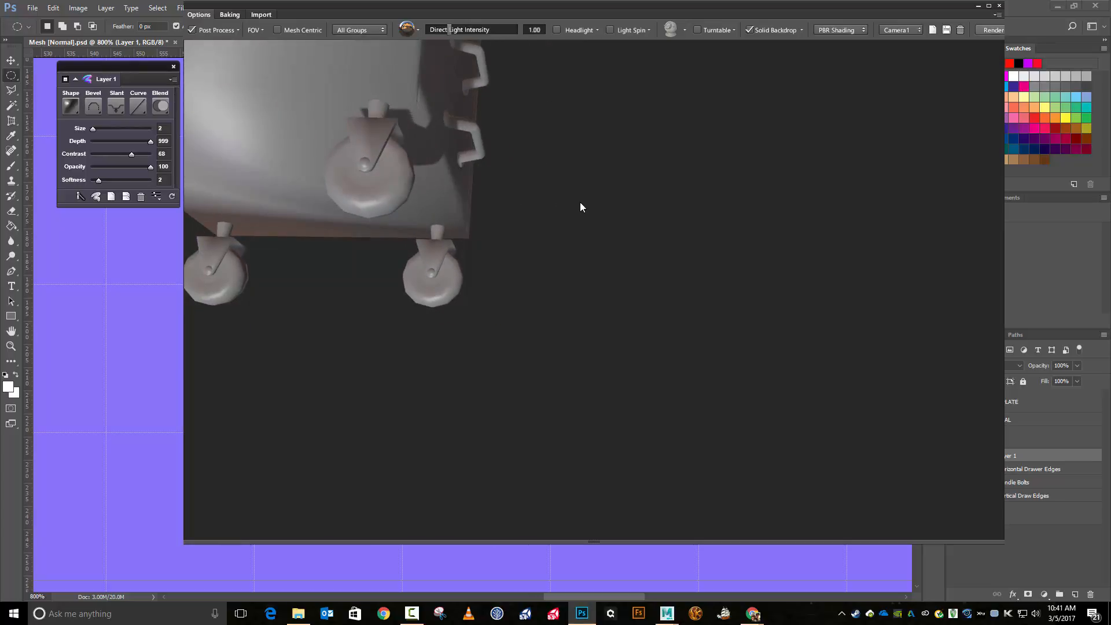
left_click_drag(580, 203, 636, 353)
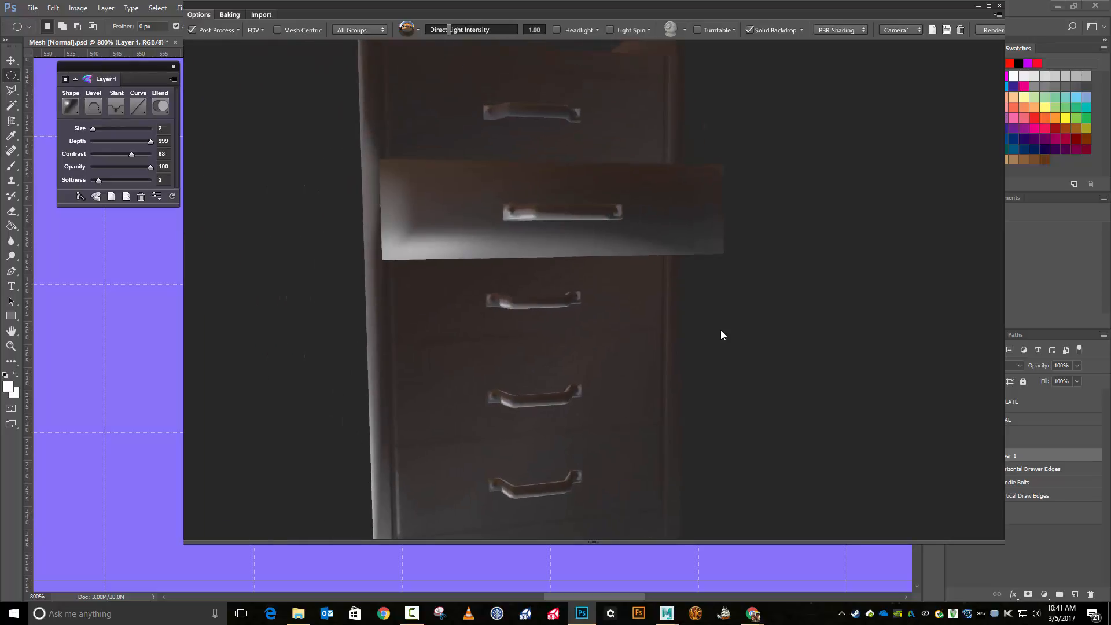
left_click_drag(720, 332, 753, 246)
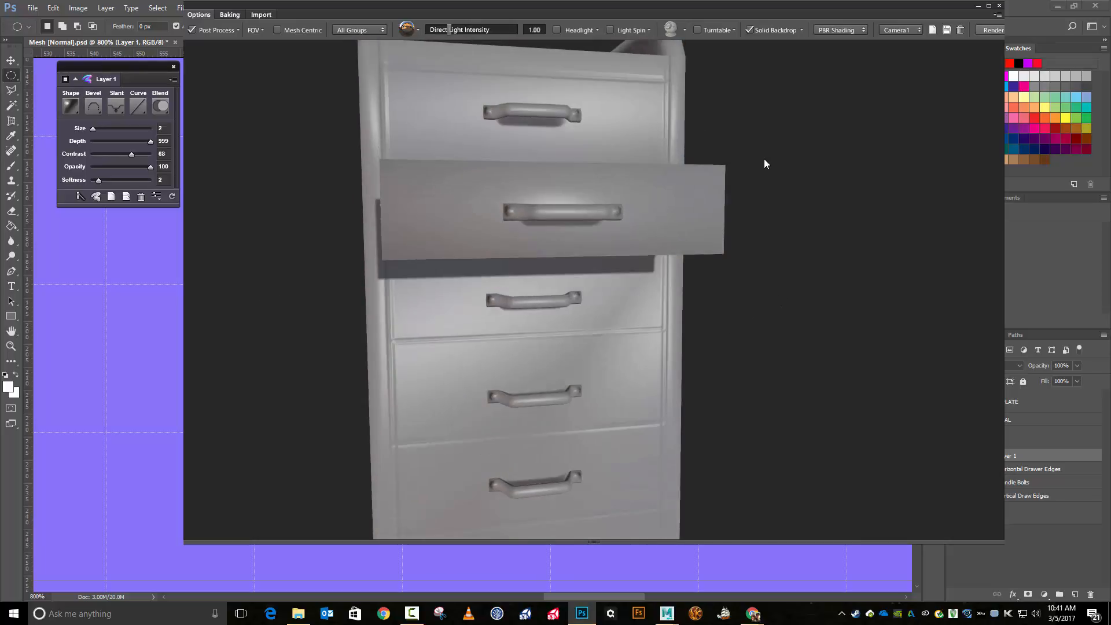
left_click_drag(760, 111, 726, 126)
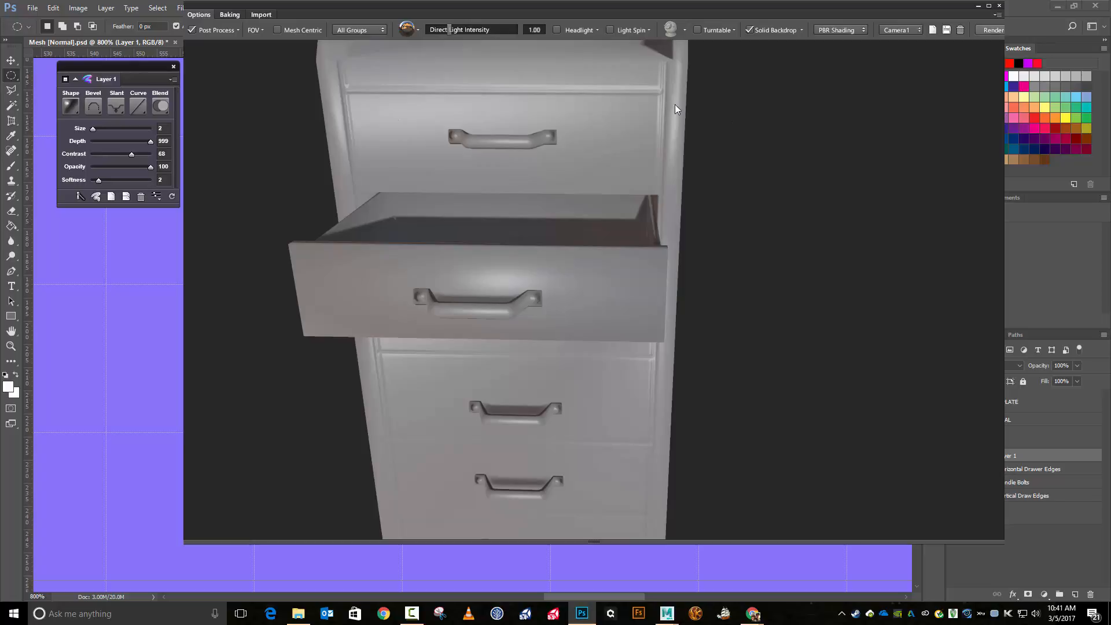
left_click_drag(600, 67, 593, 123)
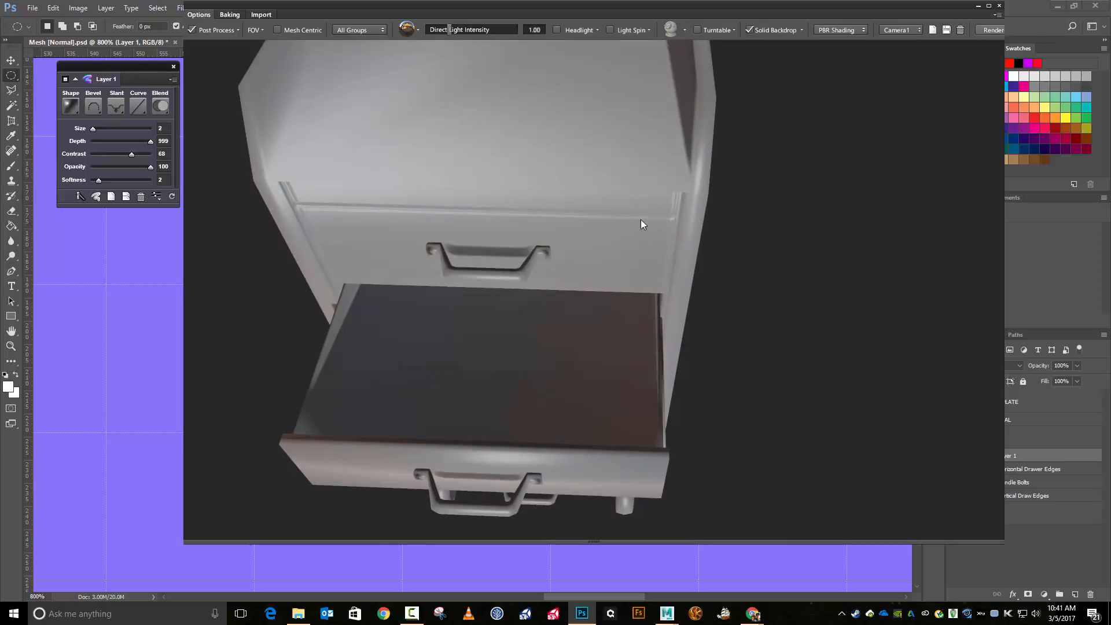
left_click_drag(640, 220, 465, 164)
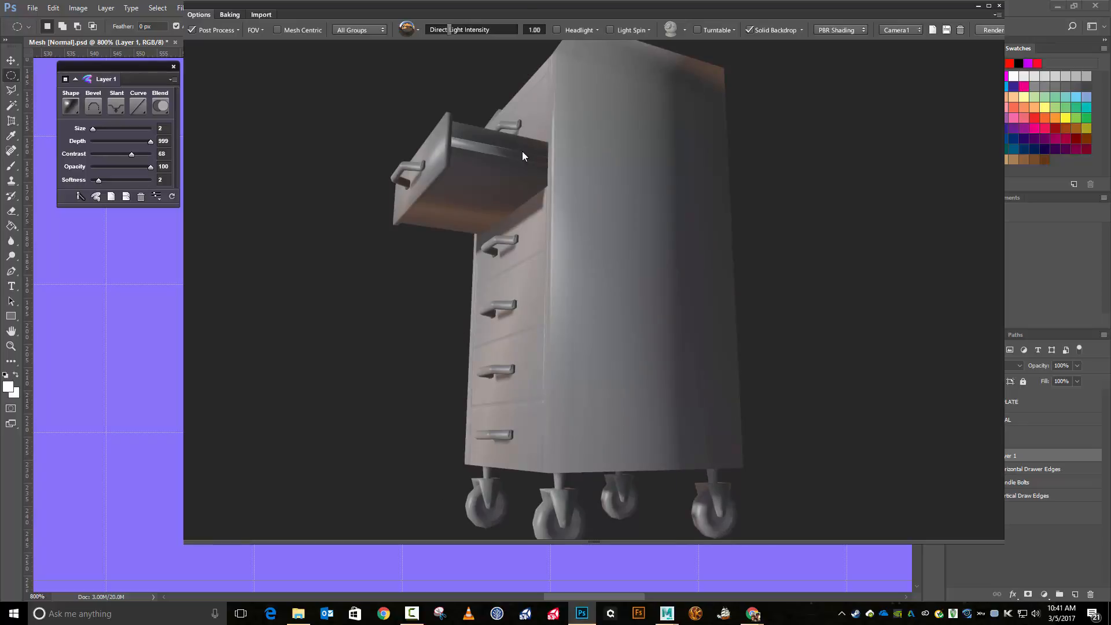
left_click_drag(513, 342, 500, 243)
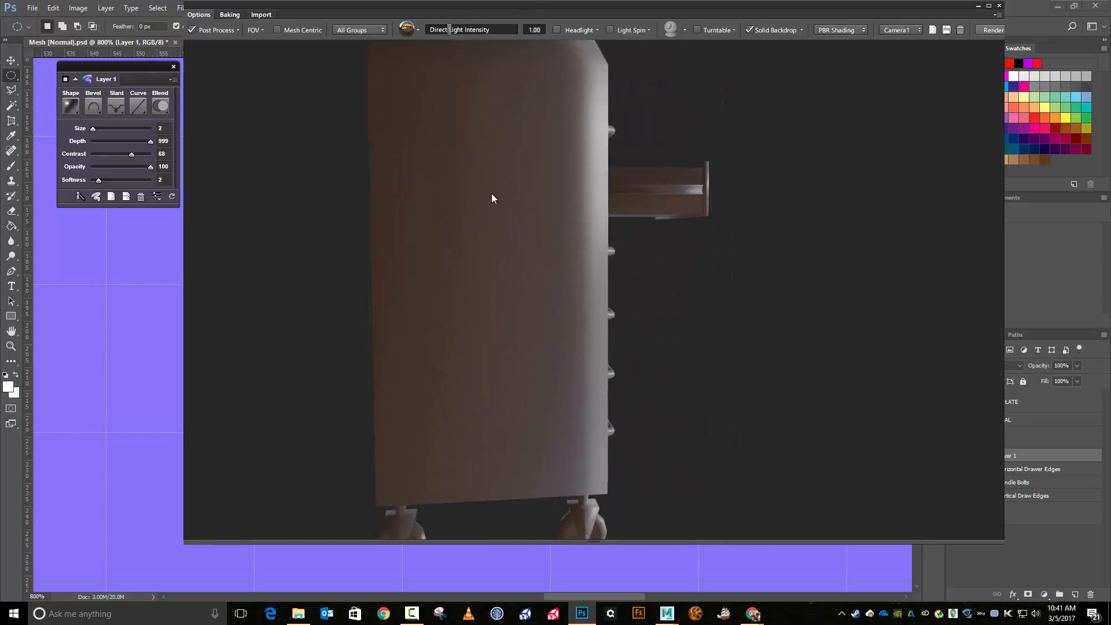